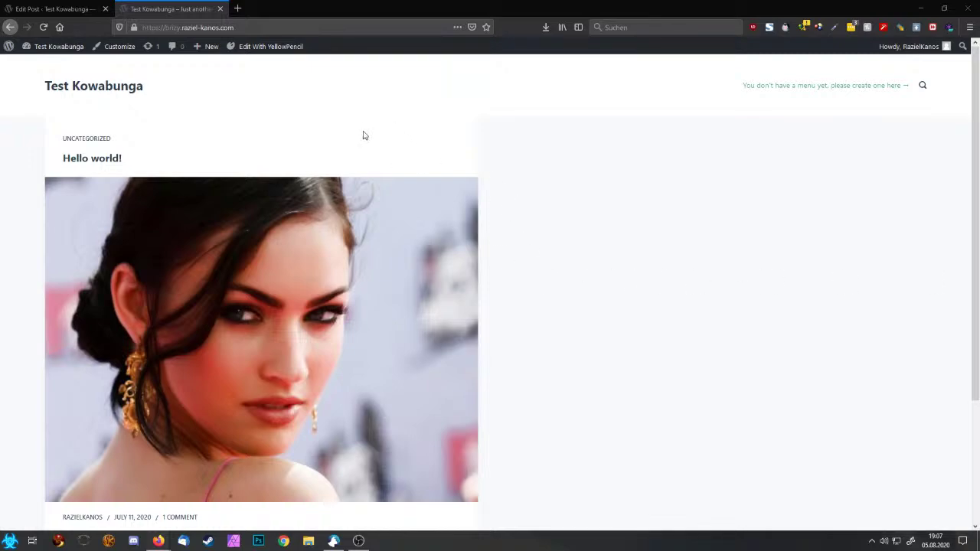
# Open the WordPress dashboard, and view the live Hello world! post in a separate browser tab
pyautogui.moveTo(48, 49)
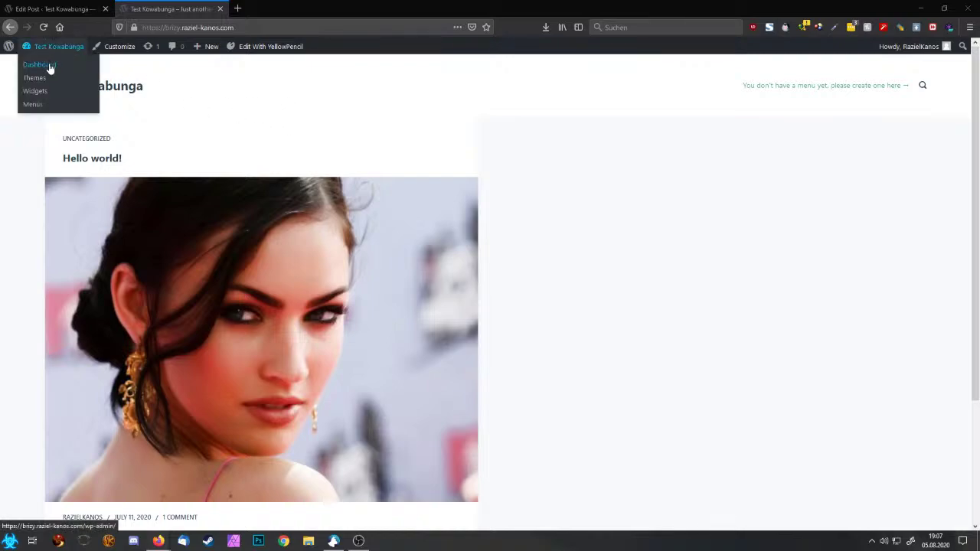
pyautogui.click(47, 65)
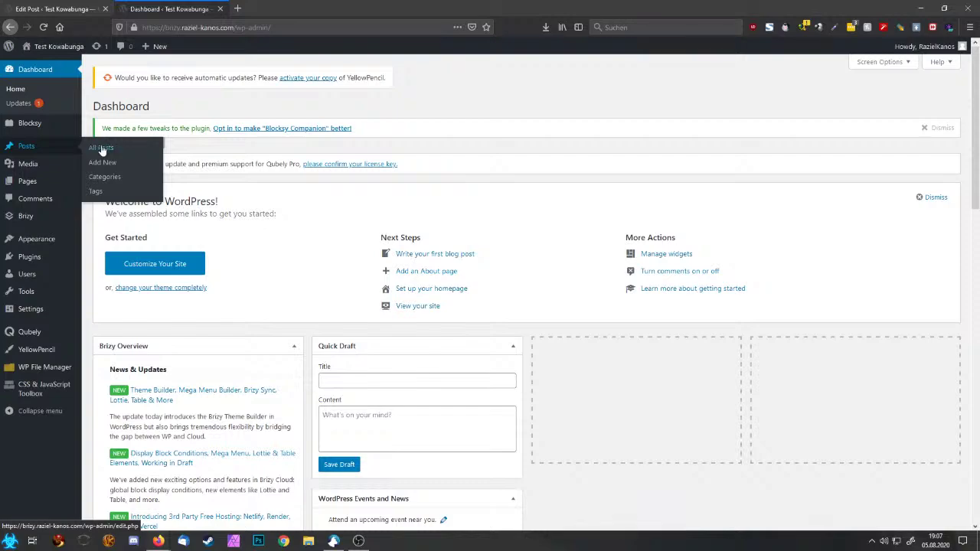
pyautogui.middleClick(59, 46)
pyautogui.click(277, 9)
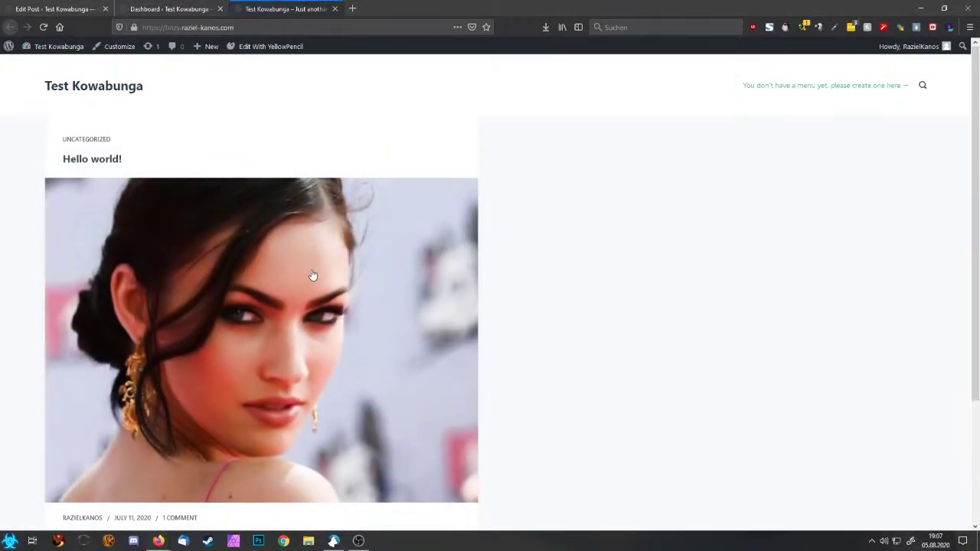
pyautogui.click(296, 261)
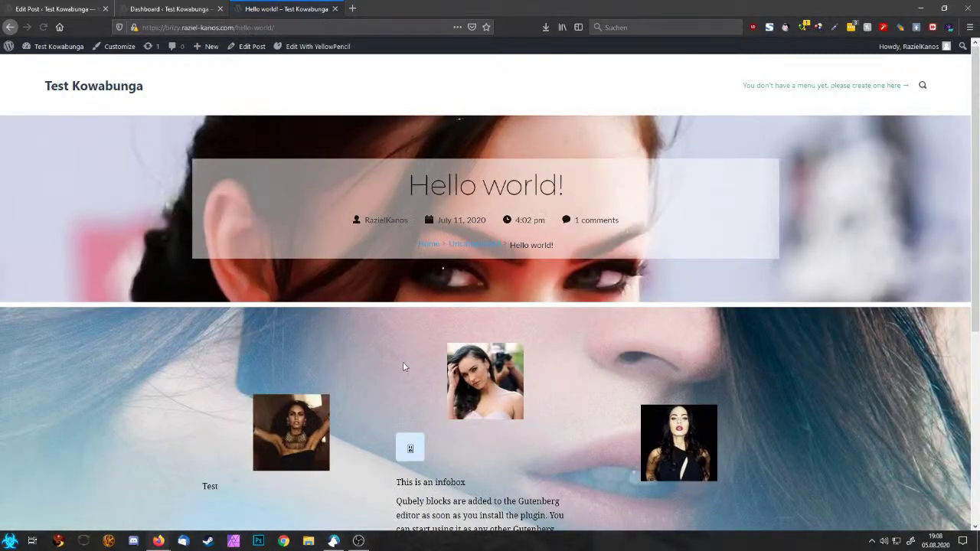
pyautogui.scroll(-1, 652, 345)
pyautogui.scroll(-3, 652, 345)
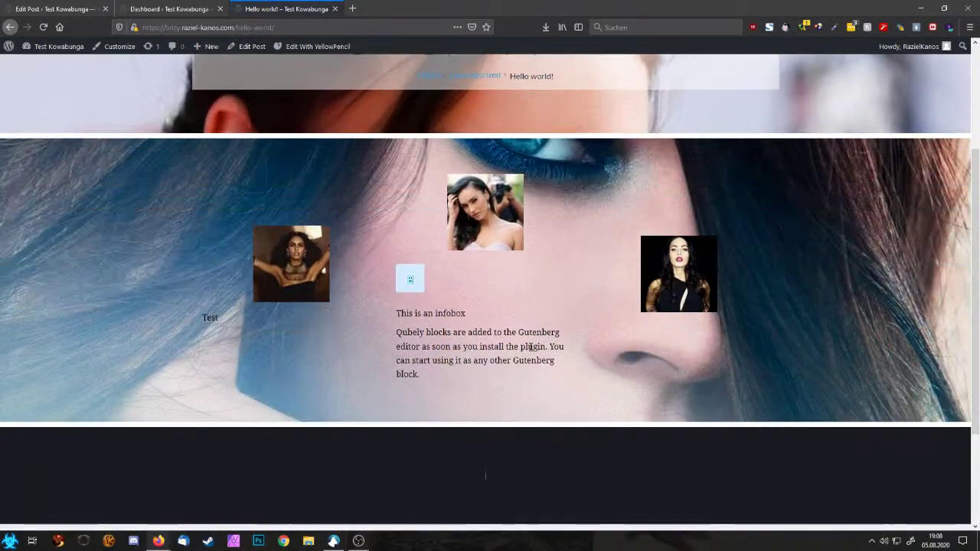
# Open the Hello world! post from the dashboard's post list in the block editor and review its row of three columns
pyautogui.click(169, 8)
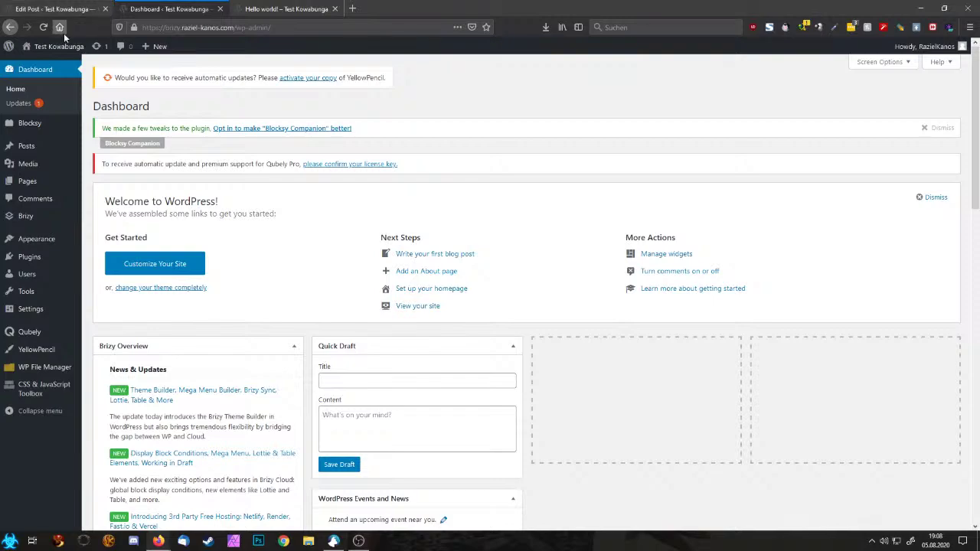
pyautogui.click(34, 146)
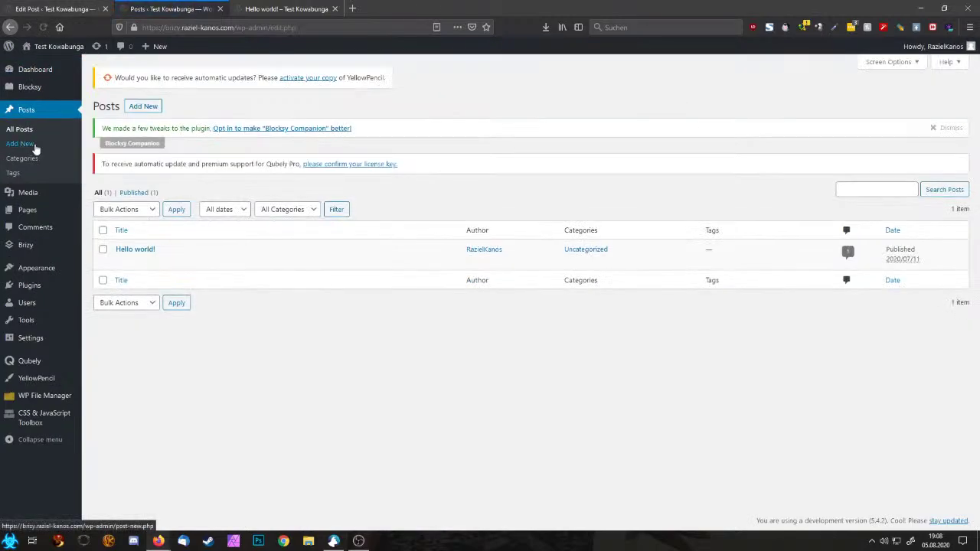
pyautogui.click(121, 262)
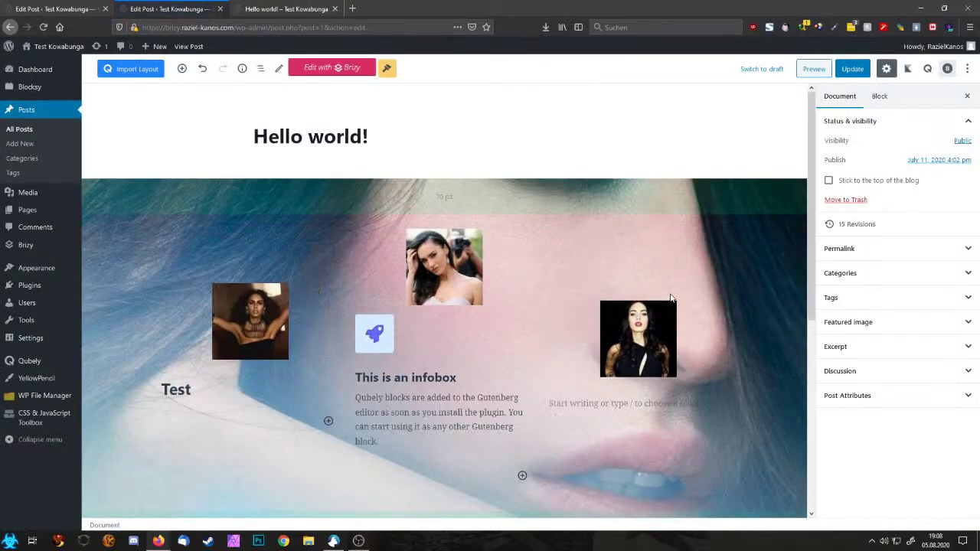
pyautogui.scroll(-2, 672, 296)
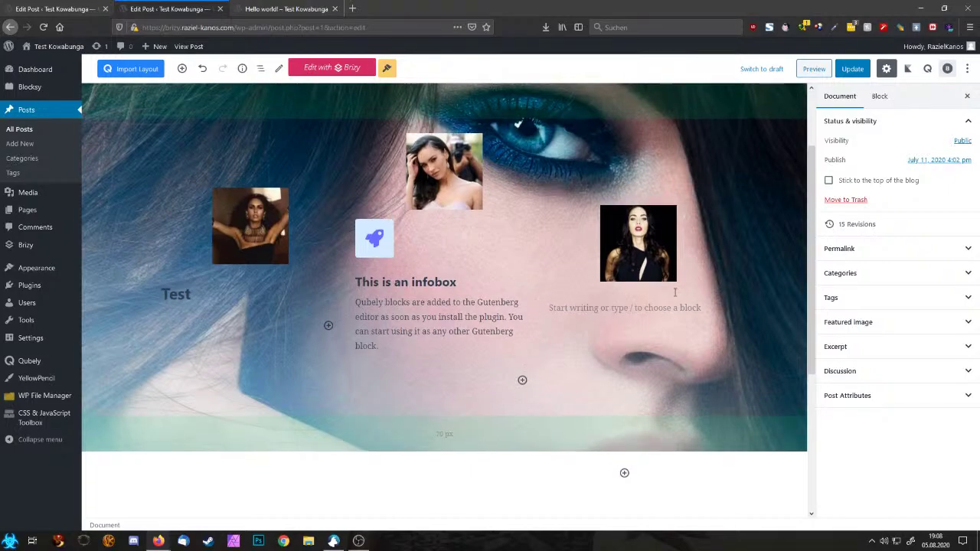
pyautogui.scroll(1, 689, 252)
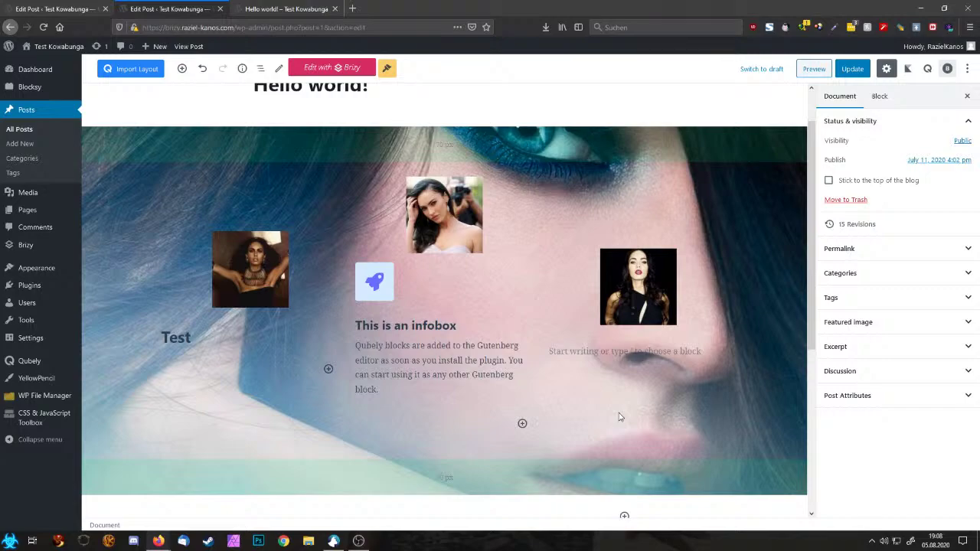
# Compare the live Hello world! post with its versions in the two open editor tabs
pyautogui.click(302, 8)
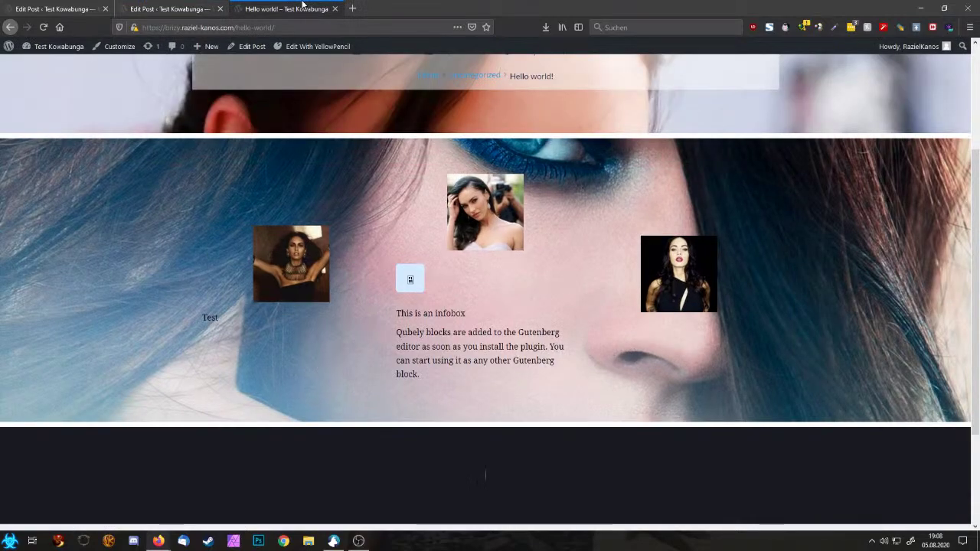
pyautogui.scroll(3, 460, 181)
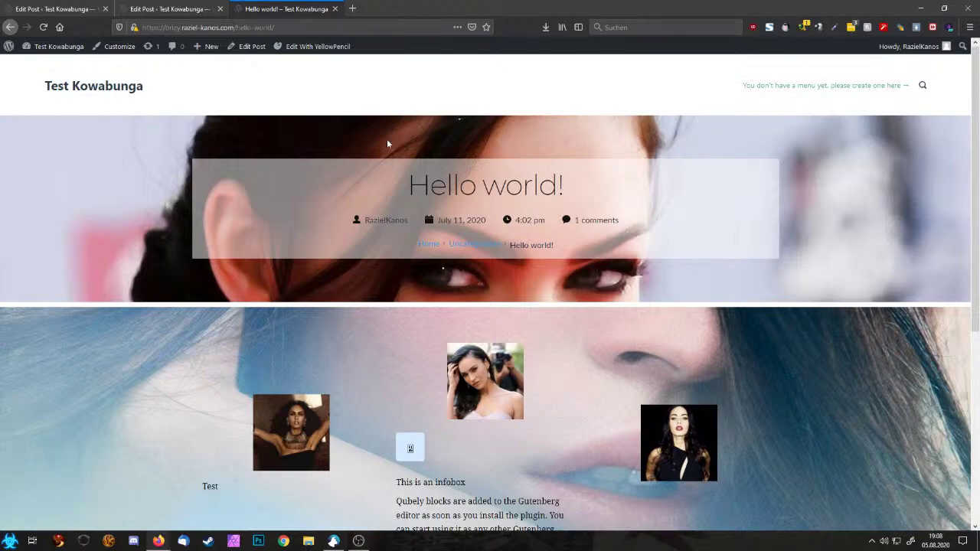
pyautogui.click(29, 6)
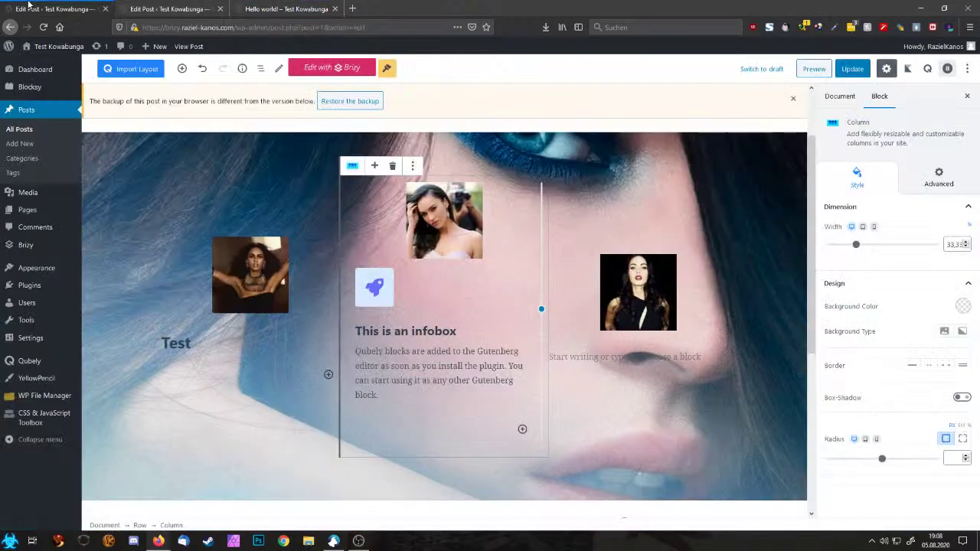
pyautogui.click(164, 9)
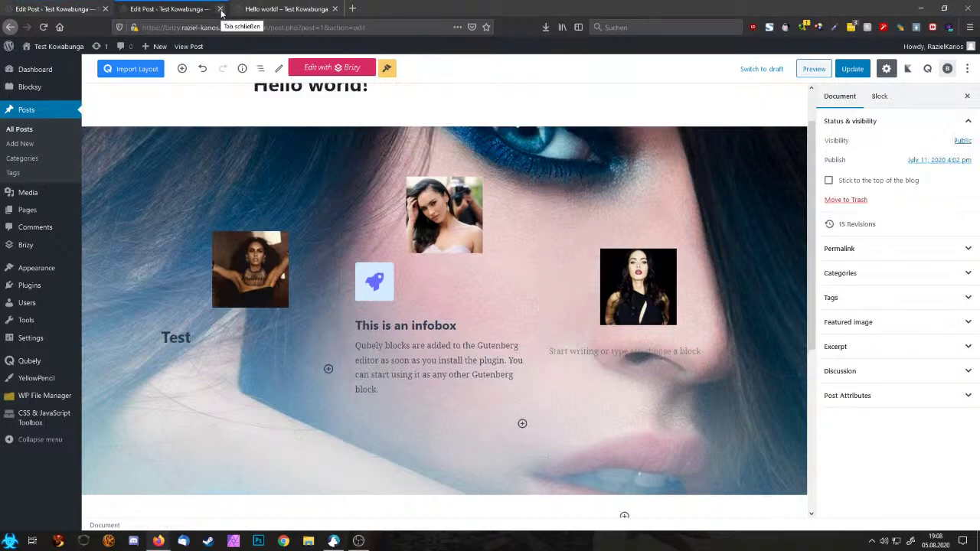
pyautogui.click(282, 12)
pyautogui.click(206, 8)
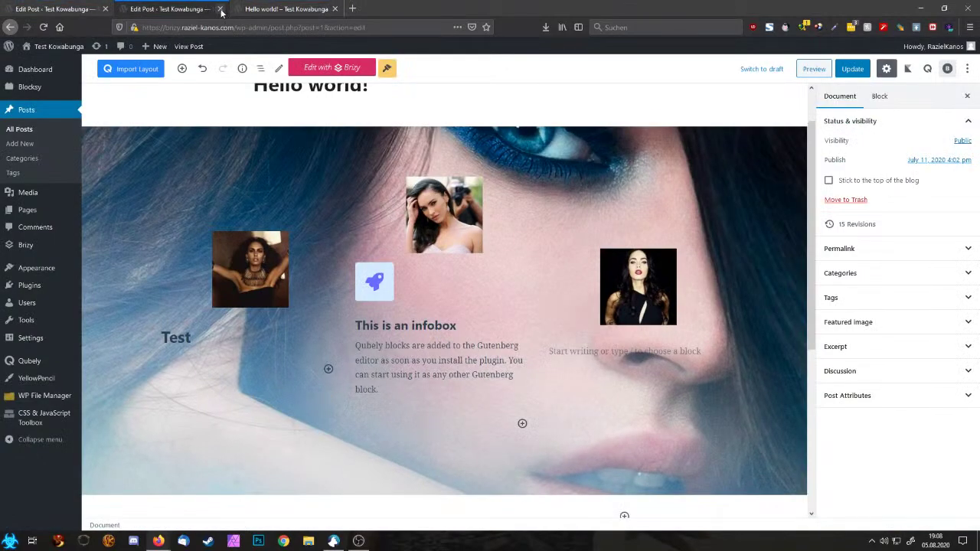
# Update the Hello world! post and close its second editor tab and the live post tab
pyautogui.click(221, 9)
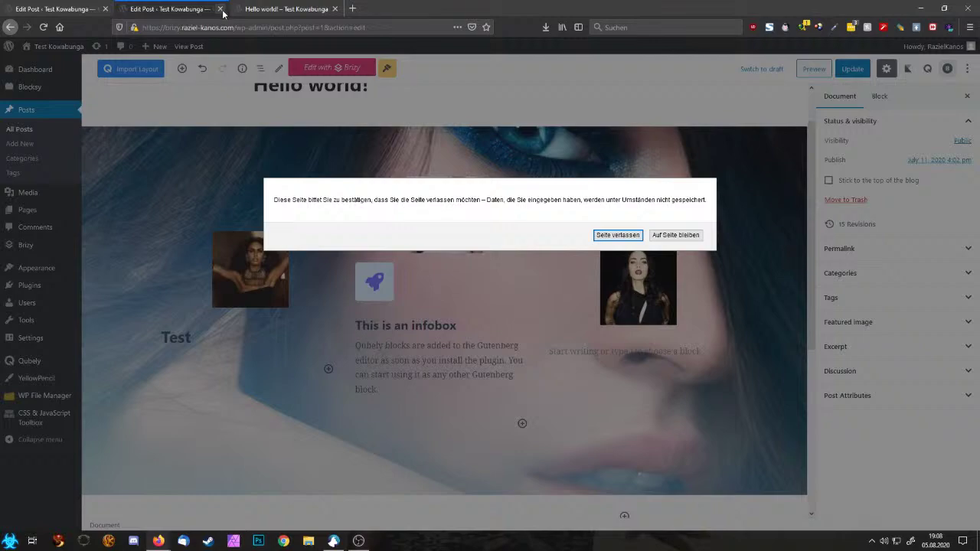
pyautogui.click(675, 236)
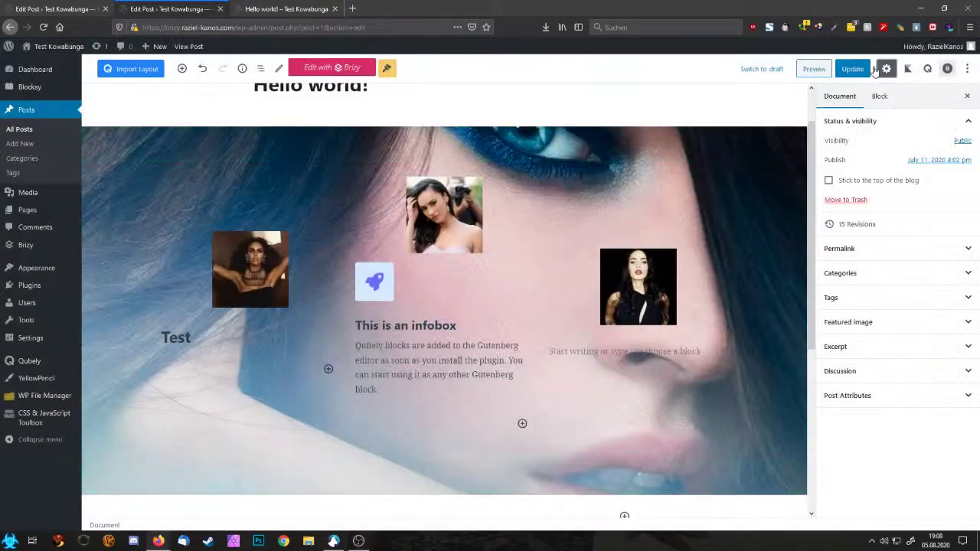
pyautogui.click(850, 74)
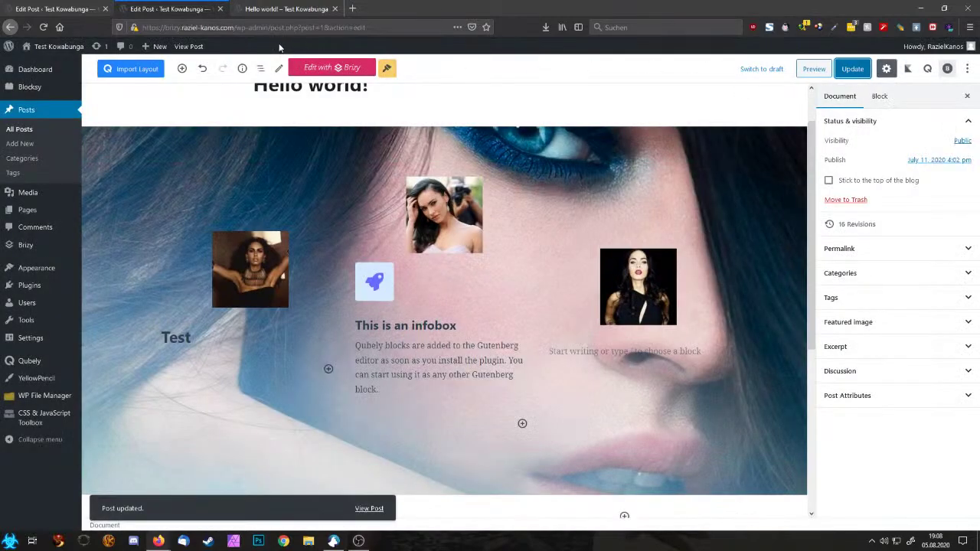
pyautogui.click(220, 9)
pyautogui.click(219, 8)
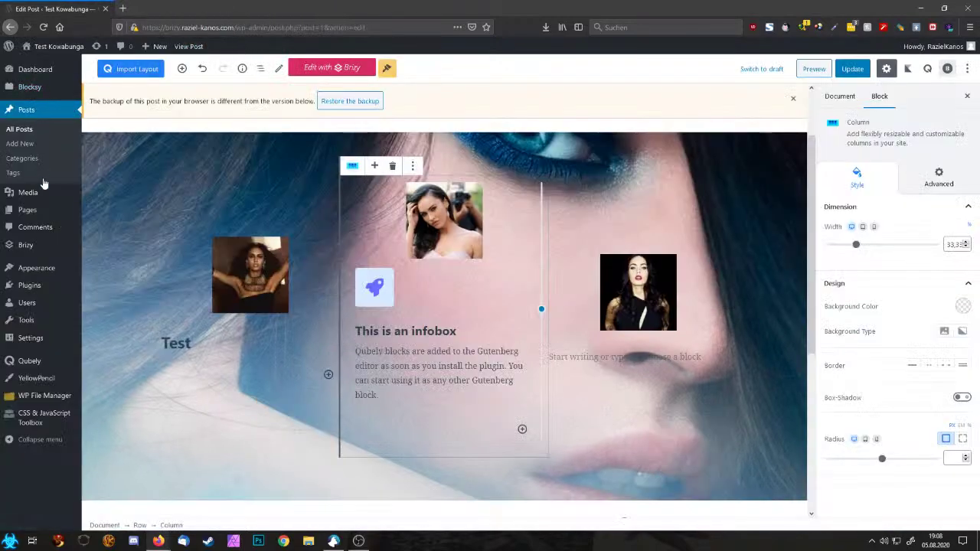
# Create a new page titled "Home" and publish it
pyautogui.moveTo(48, 206)
pyautogui.click(109, 213)
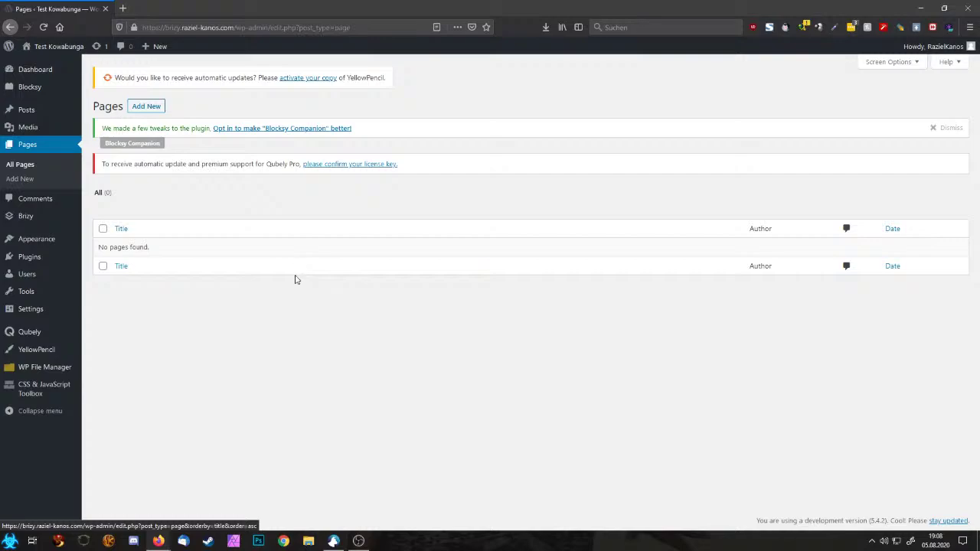
pyautogui.click(159, 106)
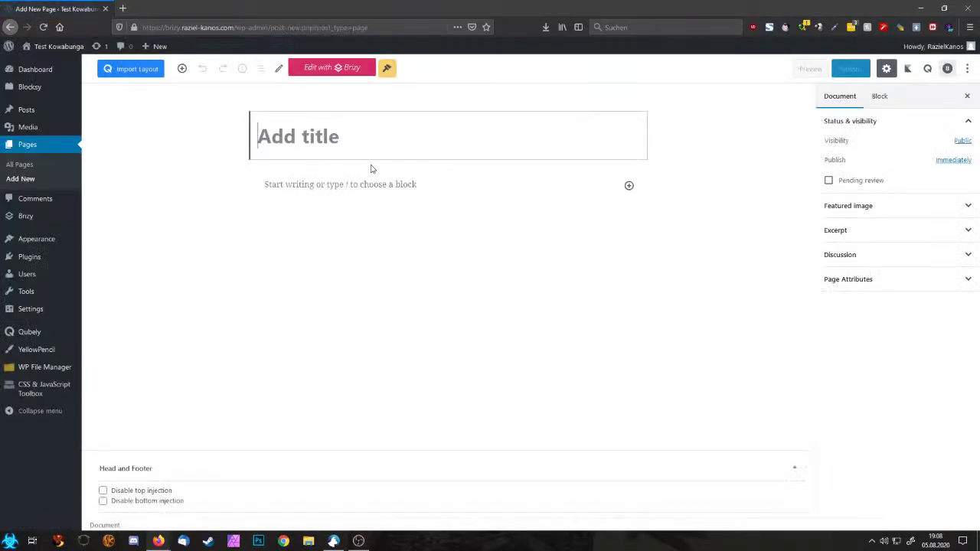
pyautogui.write('Home')
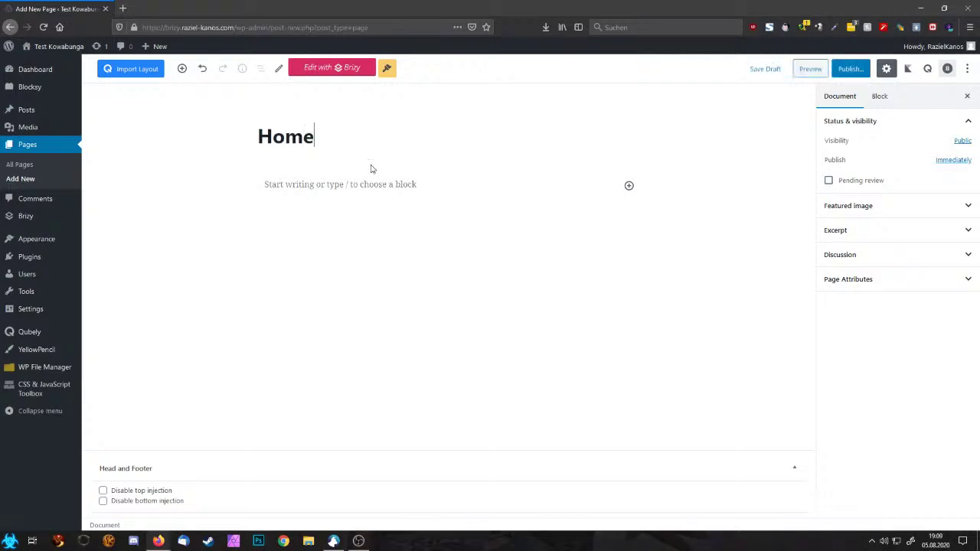
pyautogui.click(849, 75)
pyautogui.click(900, 73)
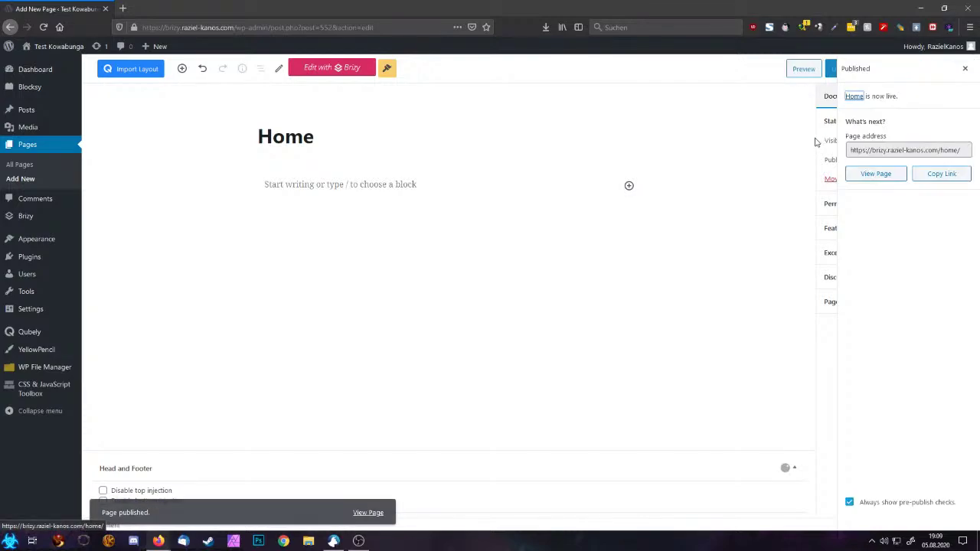
# Open the Home page in the Brizy editor and delete both header blocks with the Company logo and buttons
pyautogui.click(335, 71)
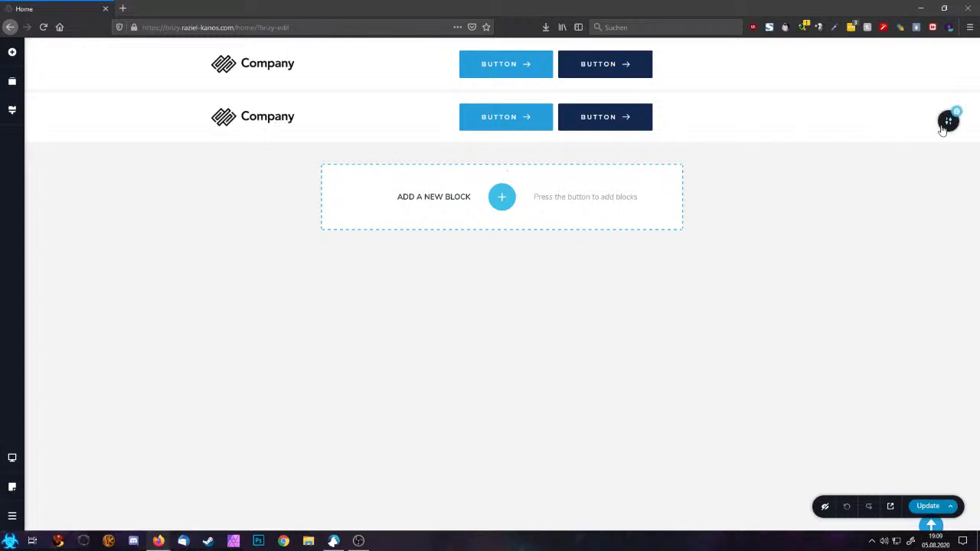
pyautogui.click(944, 123)
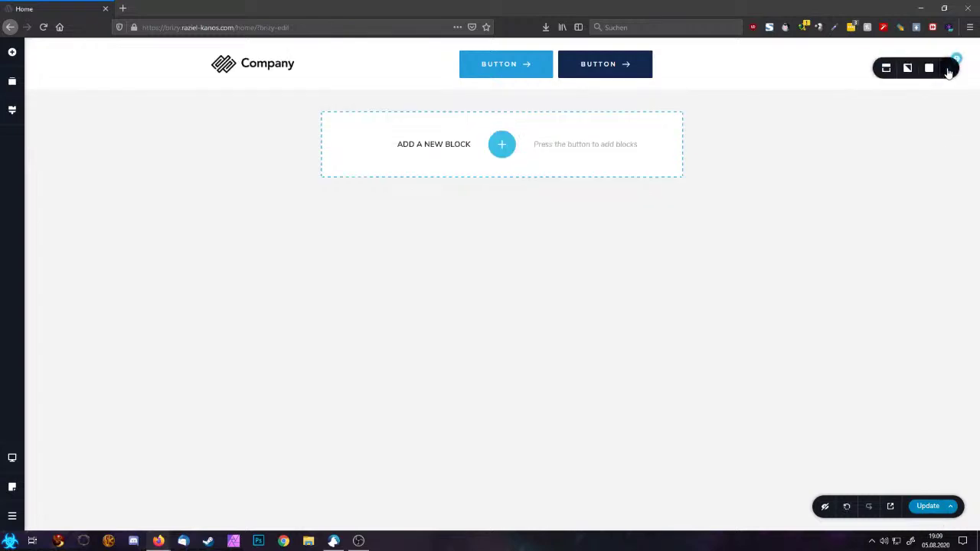
pyautogui.click(947, 68)
# Add a blank block of your own to the page and place a WordPress Posts element inside it
pyautogui.click(512, 277)
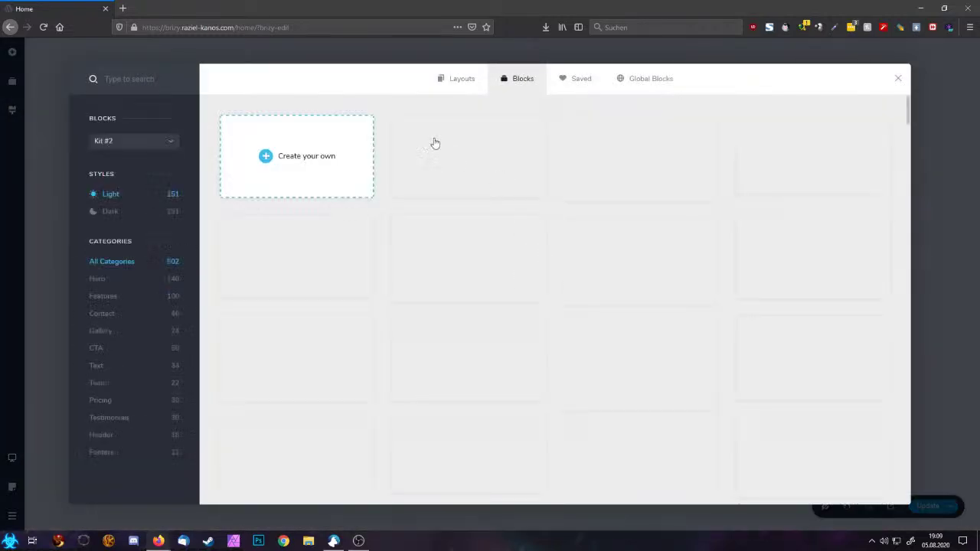
pyautogui.click(302, 175)
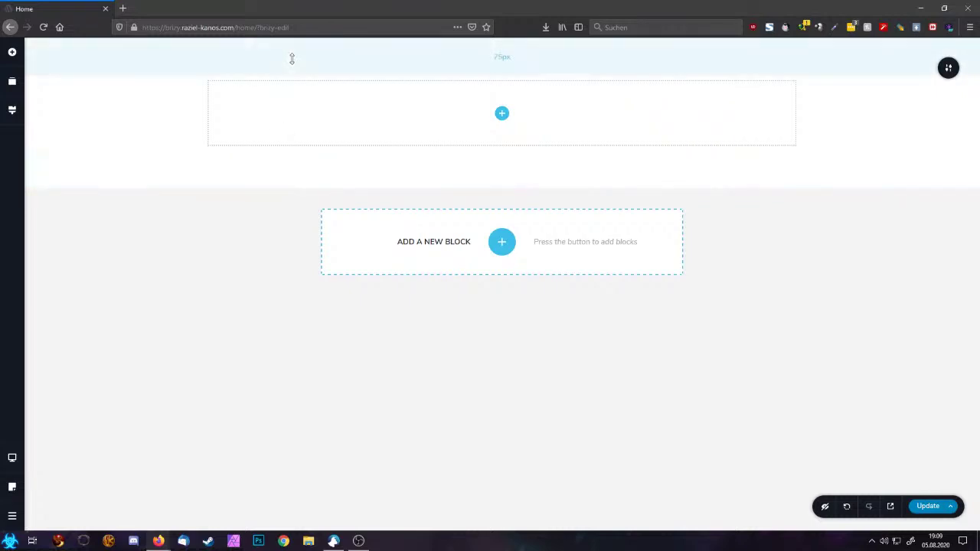
pyautogui.click(13, 52)
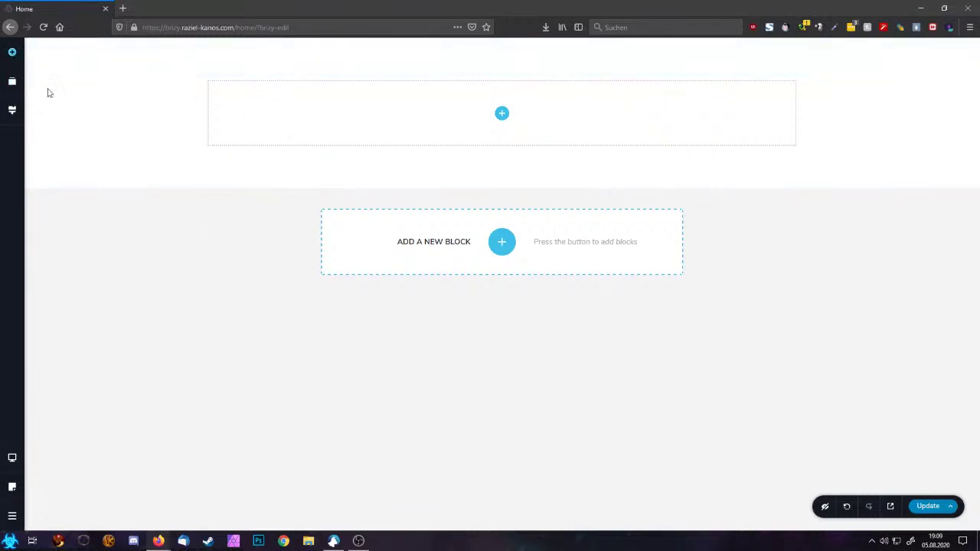
pyautogui.scroll(-4, 95, 380)
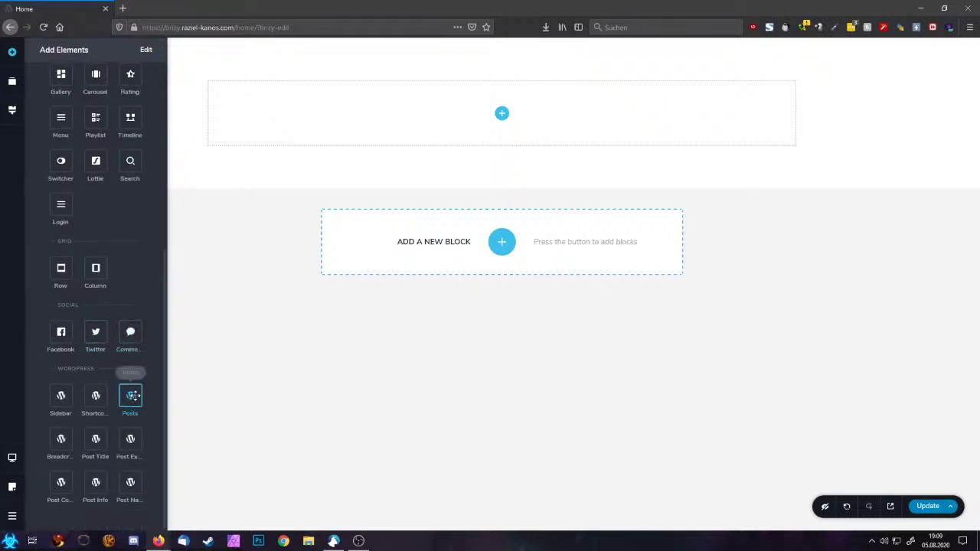
pyautogui.moveTo(132, 396); pyautogui.dragTo(502, 112)
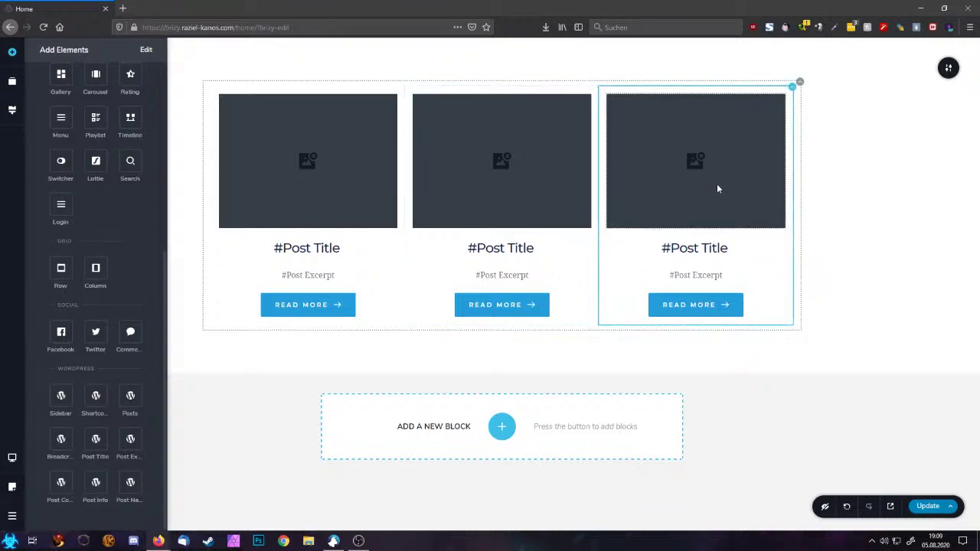
# Examine the Posts element's layout settings and its filter options for categories, sorting criterion, order and tags
pyautogui.click(713, 173)
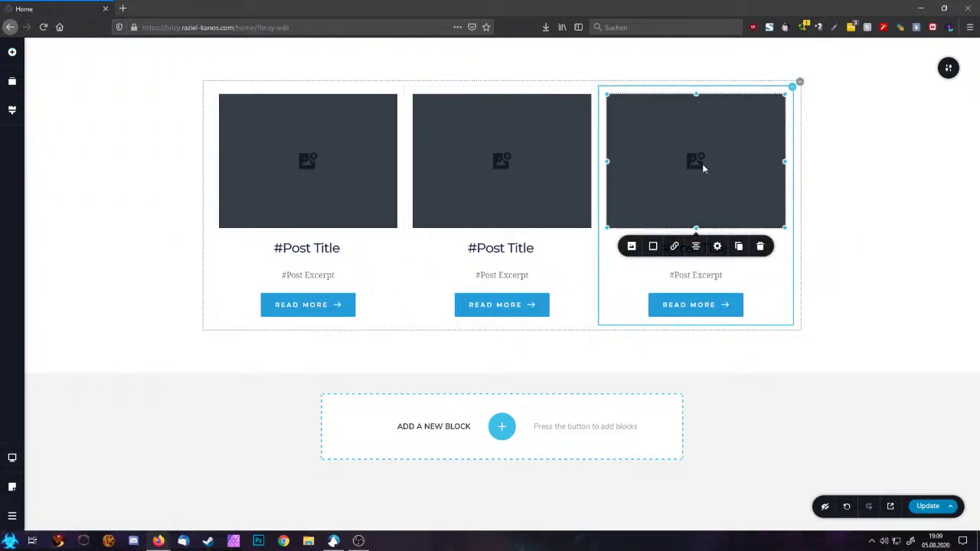
pyautogui.click(800, 91)
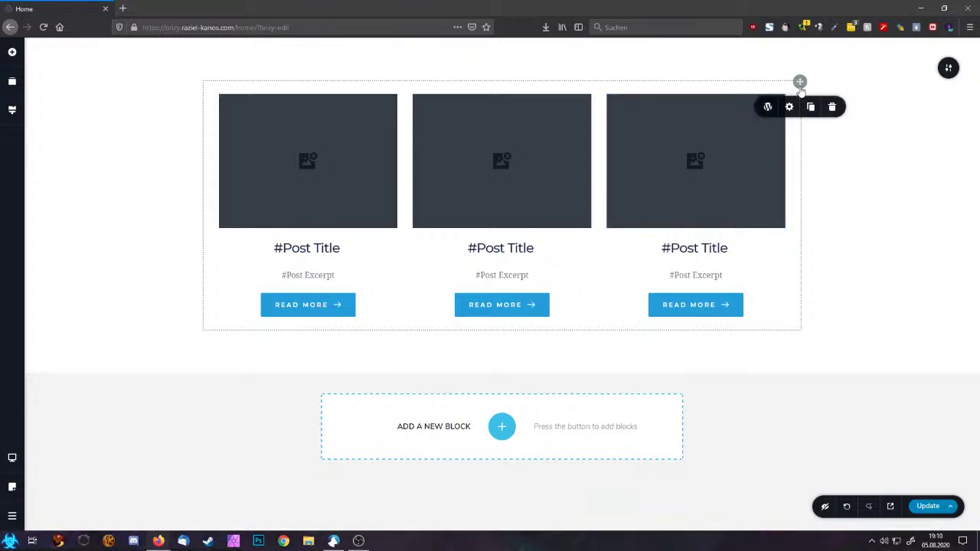
pyautogui.click(768, 107)
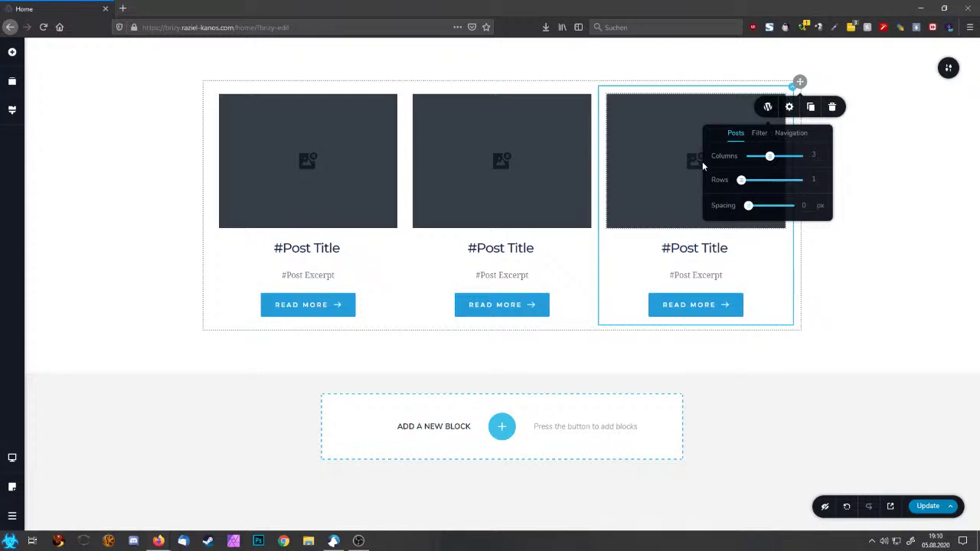
pyautogui.click(760, 142)
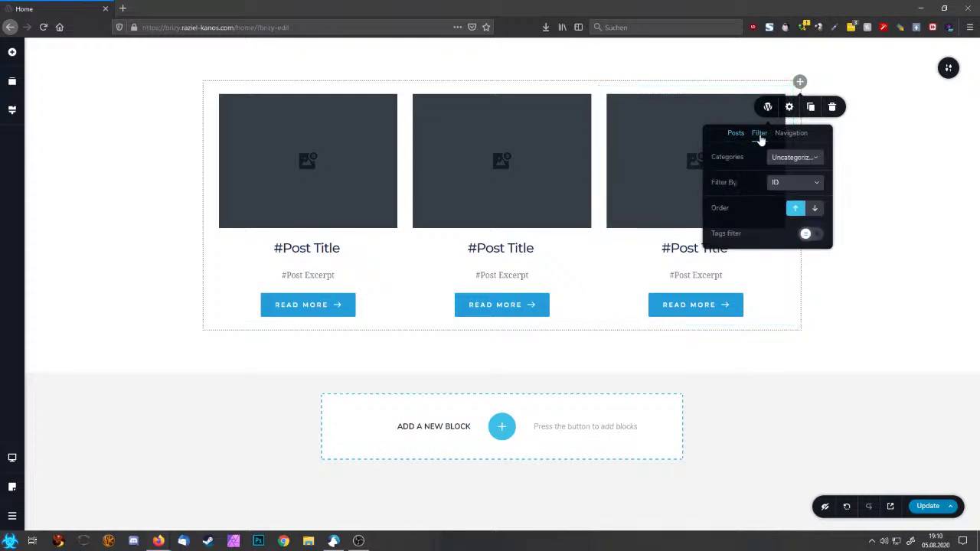
pyautogui.click(794, 158)
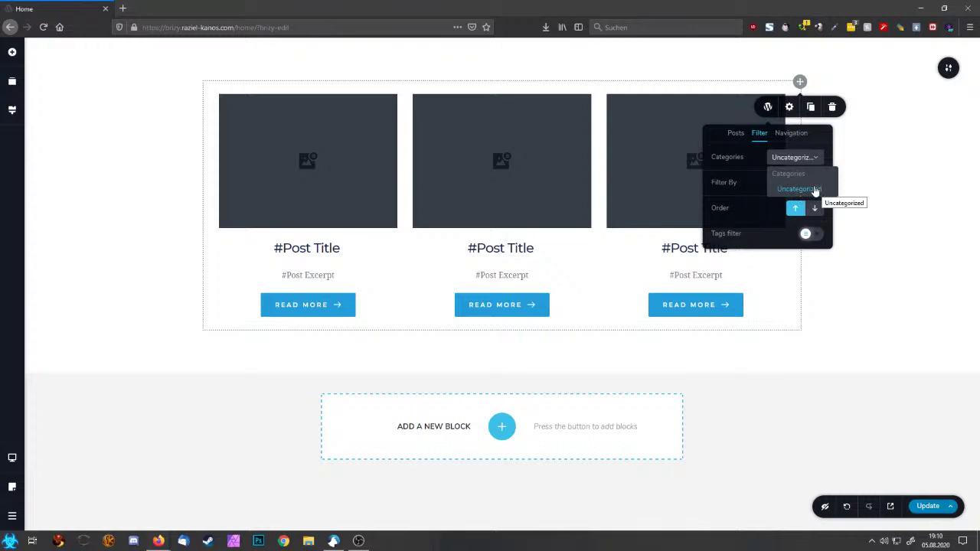
pyautogui.click(752, 206)
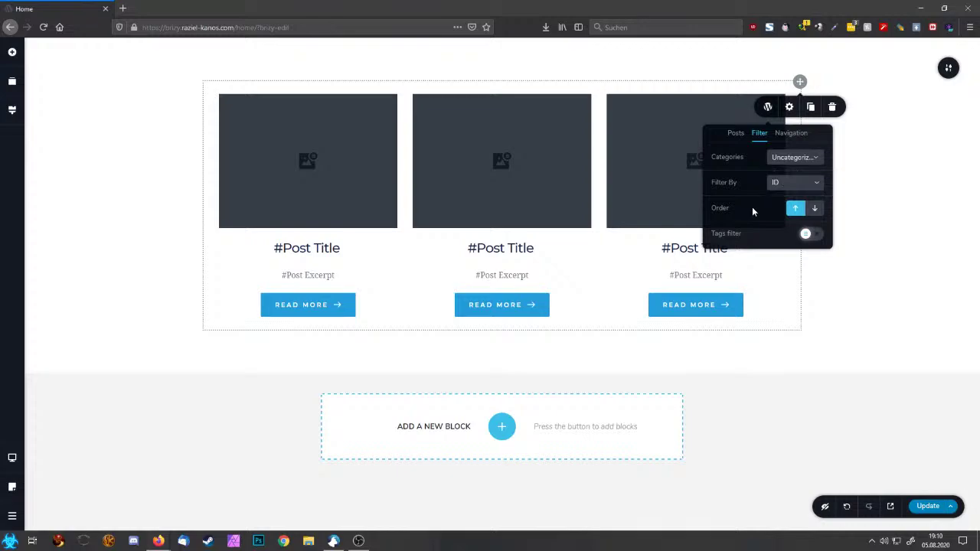
pyautogui.click(789, 186)
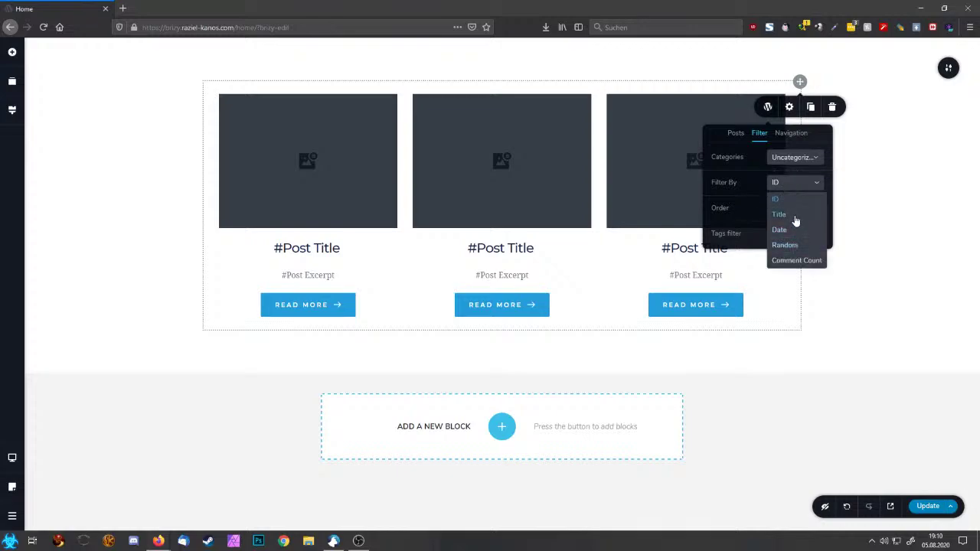
pyautogui.click(741, 205)
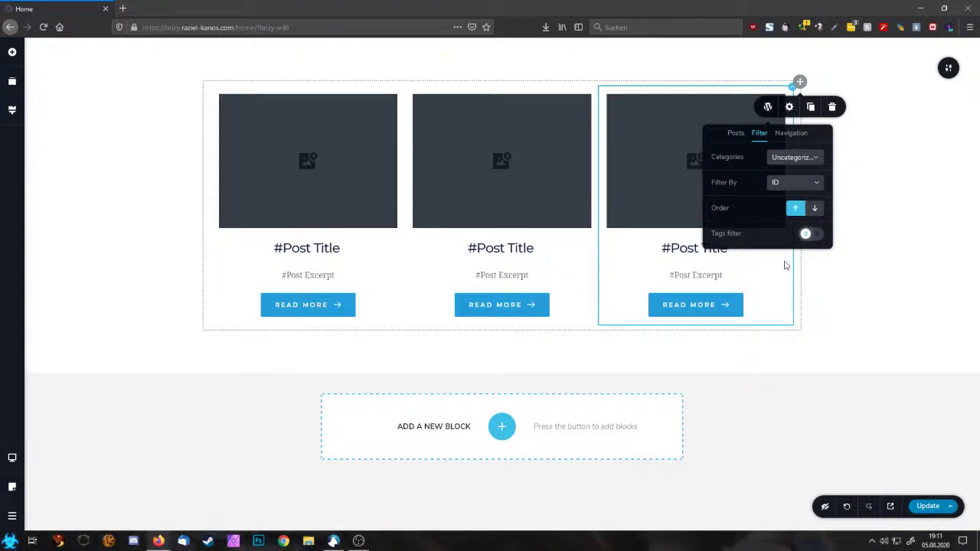
pyautogui.click(521, 214)
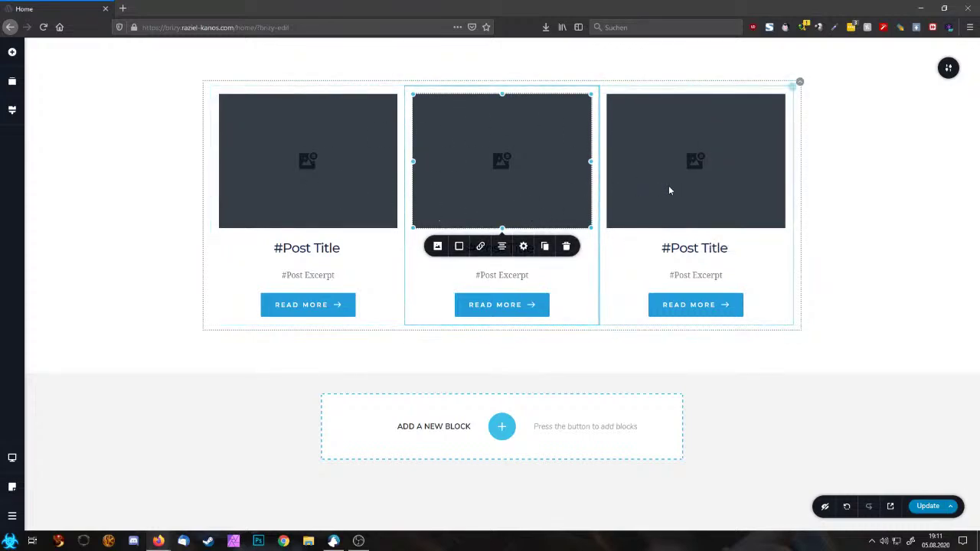
# Delete the Posts element from the block
pyautogui.click(792, 89)
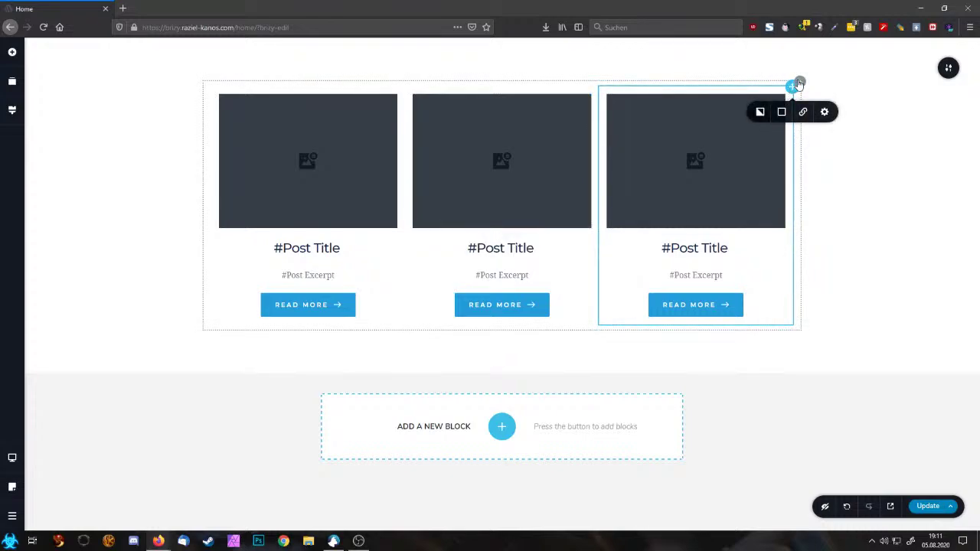
pyautogui.click(799, 83)
pyautogui.click(768, 106)
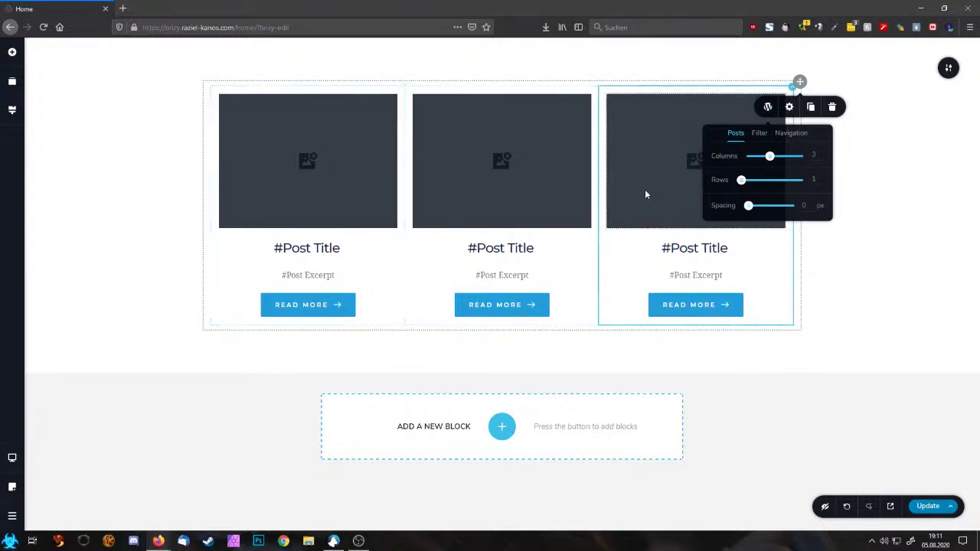
pyautogui.click(833, 108)
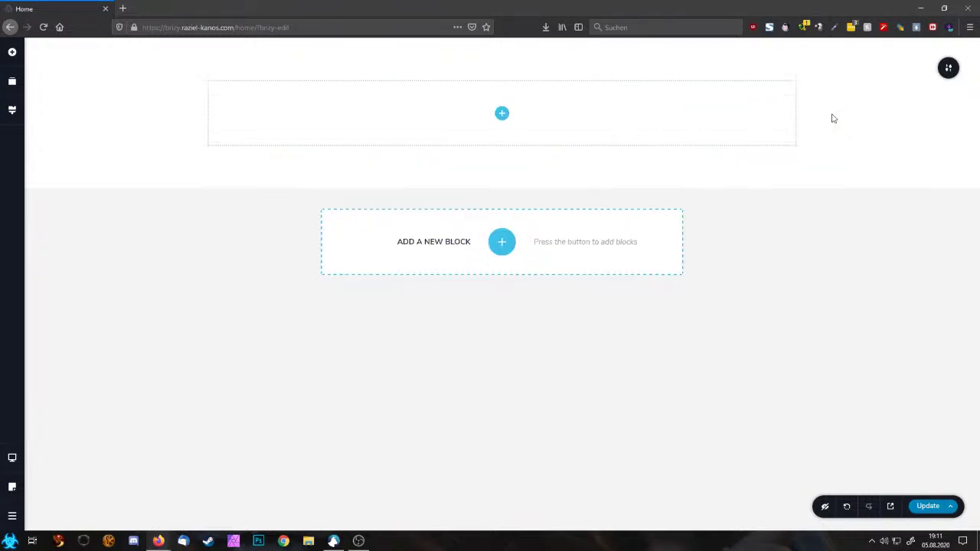
# Place a Carousel element in the empty block and page through its slides
pyautogui.click(12, 52)
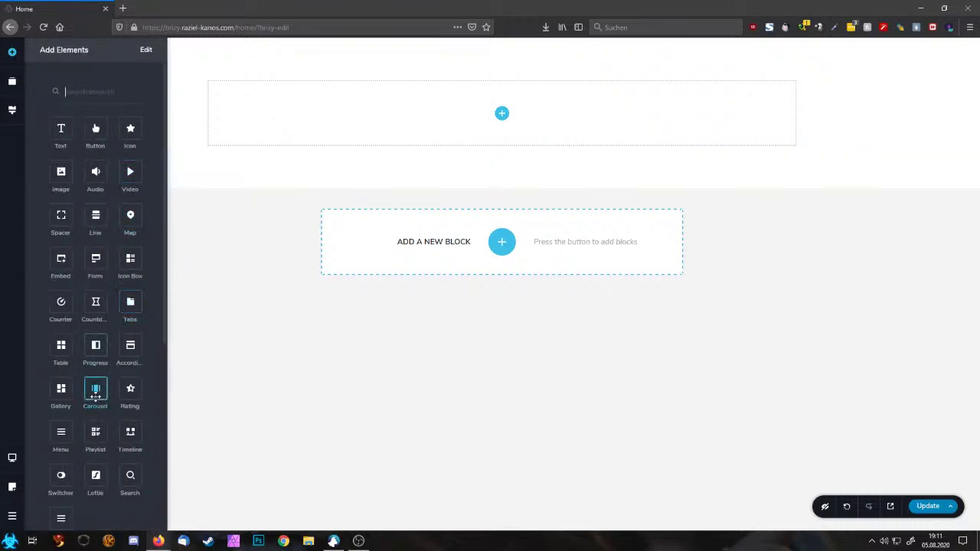
pyautogui.moveTo(95, 394); pyautogui.dragTo(498, 111)
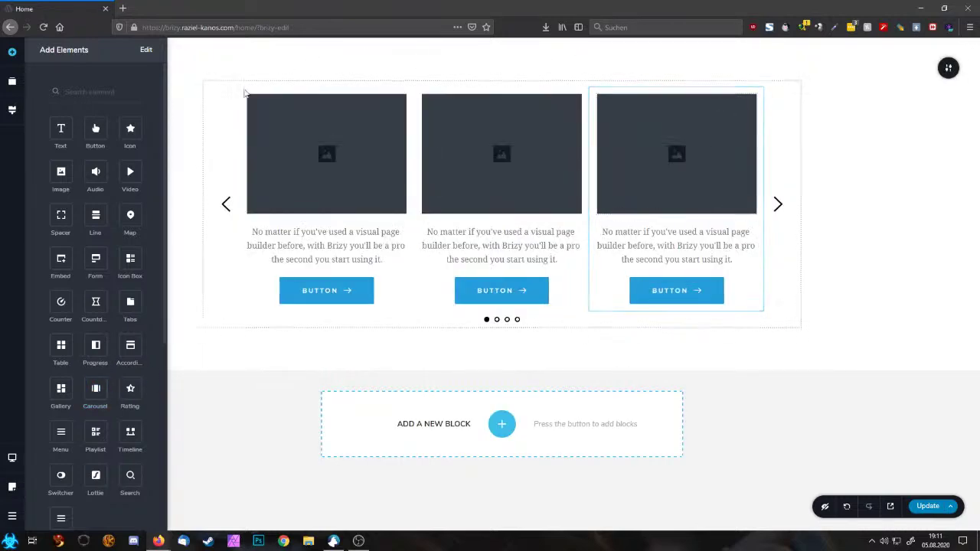
pyautogui.click(778, 205)
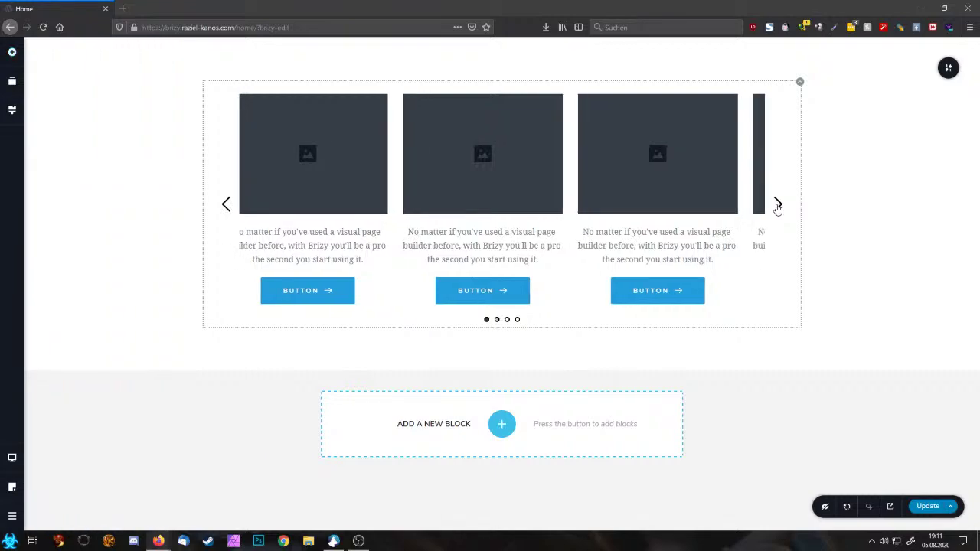
pyautogui.click(778, 205)
pyautogui.click(778, 205)
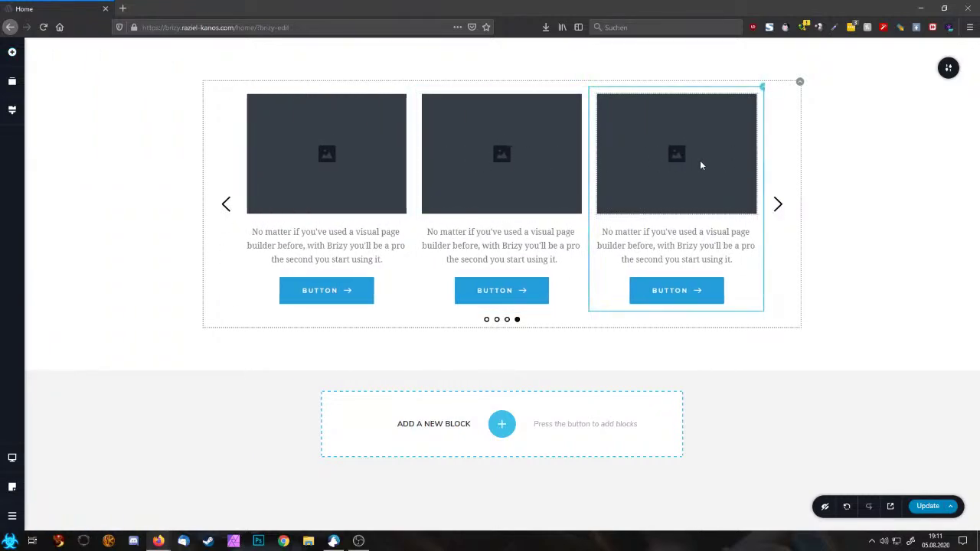
pyautogui.click(778, 204)
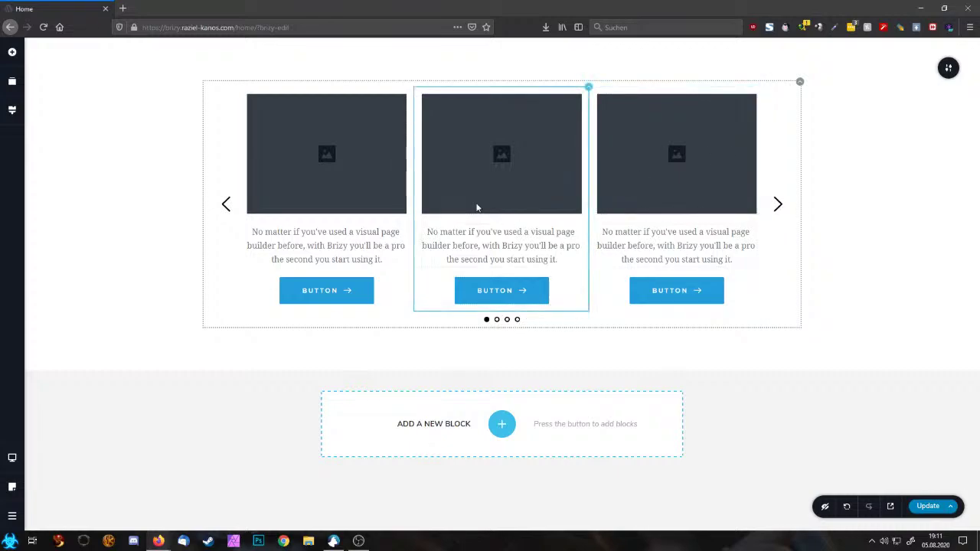
pyautogui.click(380, 177)
pyautogui.click(262, 231)
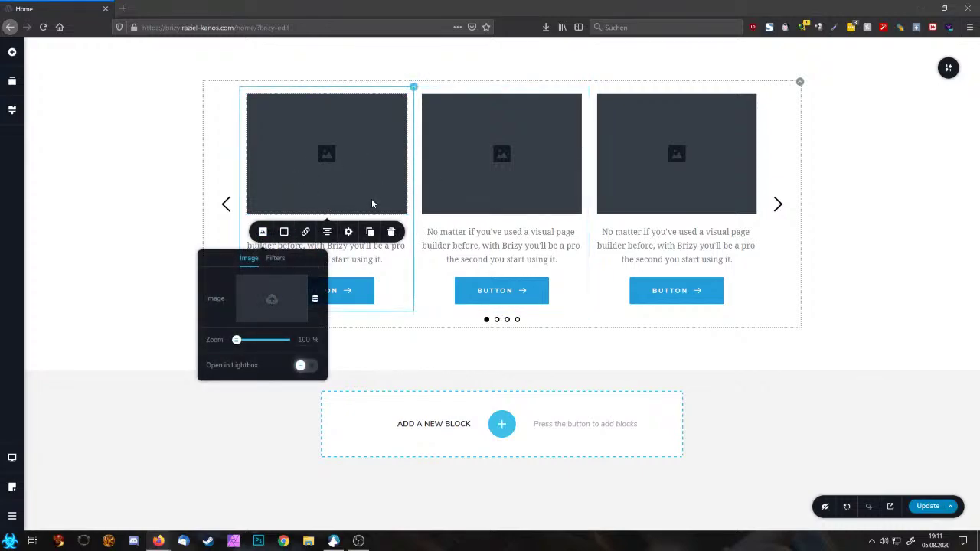
pyautogui.click(280, 300)
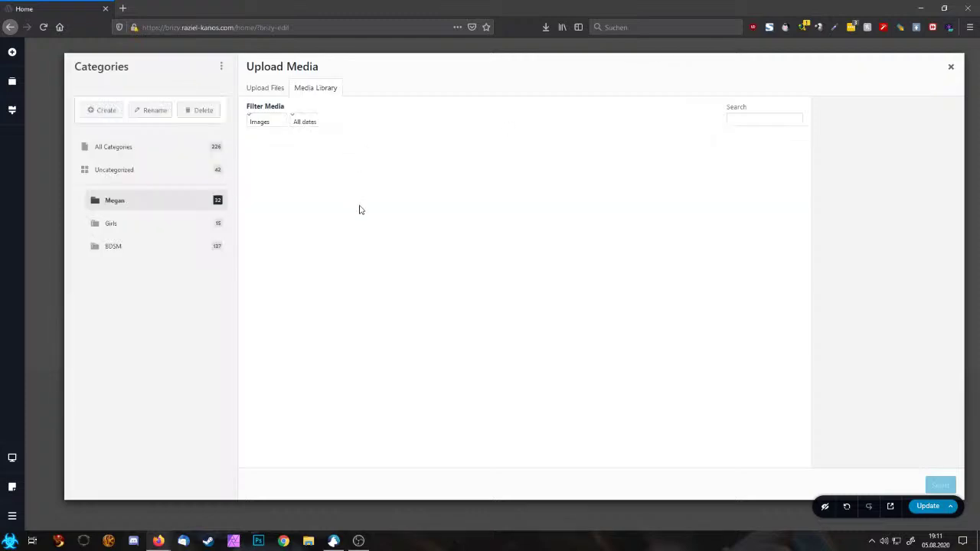
pyautogui.click(440, 226)
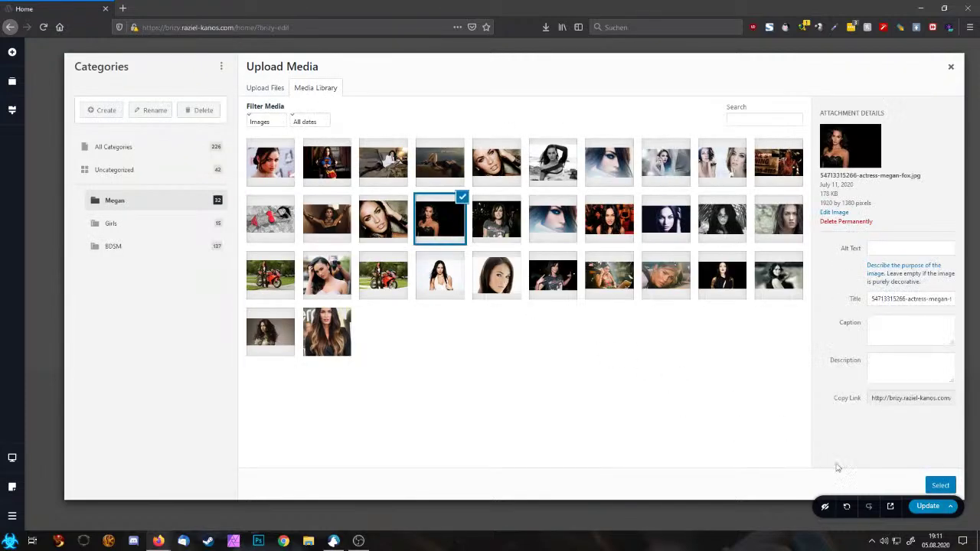
pyautogui.click(931, 488)
pyautogui.click(808, 270)
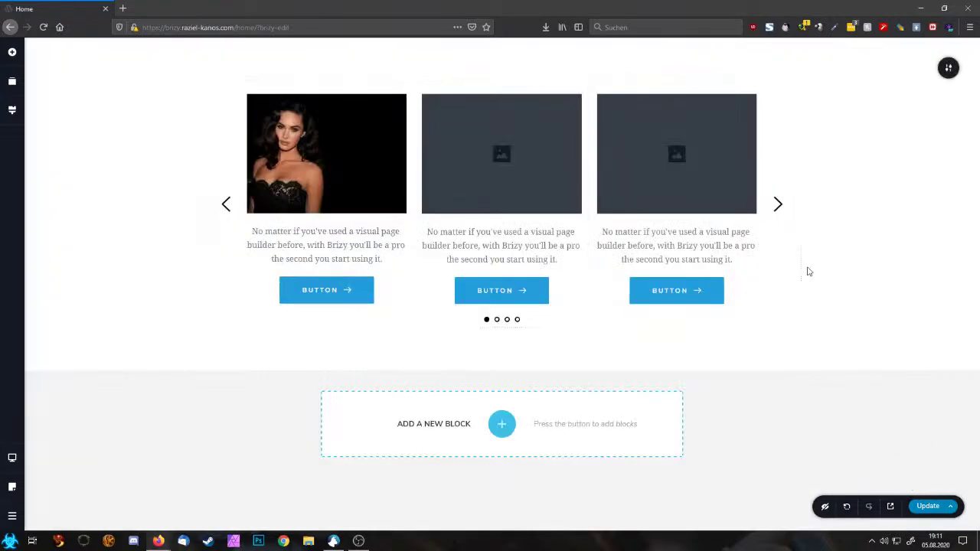
pyautogui.click(516, 320)
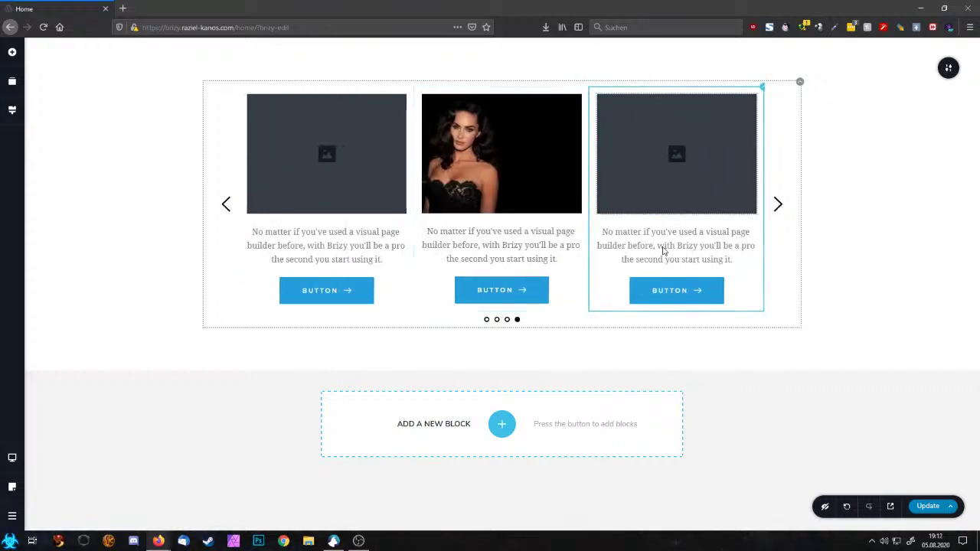
pyautogui.click(506, 319)
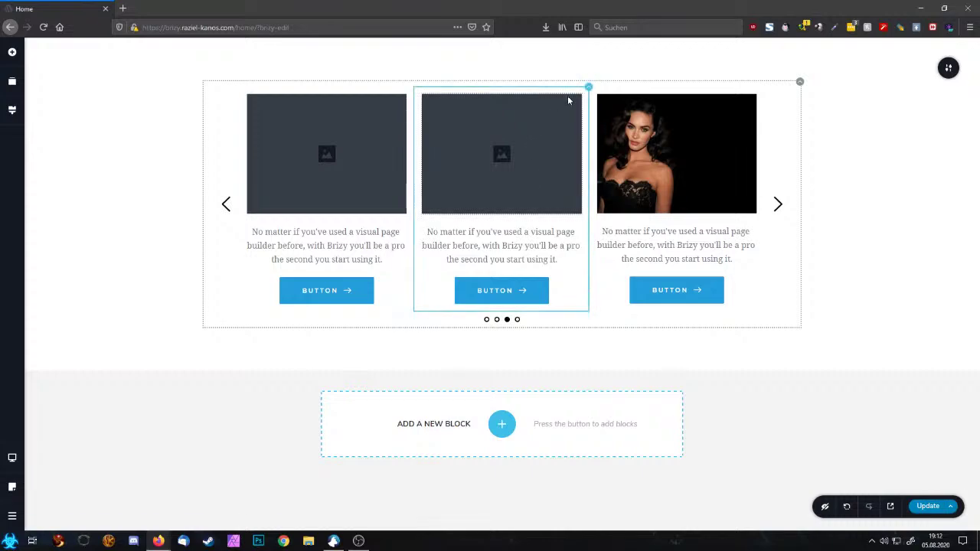
pyautogui.moveTo(606, 103)
pyautogui.click(652, 113)
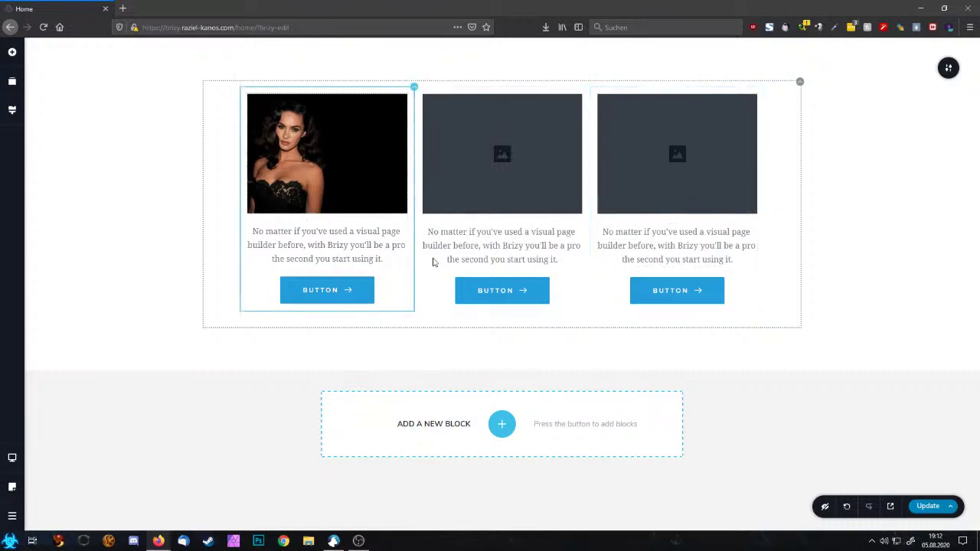
# Enable dynamic content for the carousel and page back through its slides
pyautogui.click(799, 85)
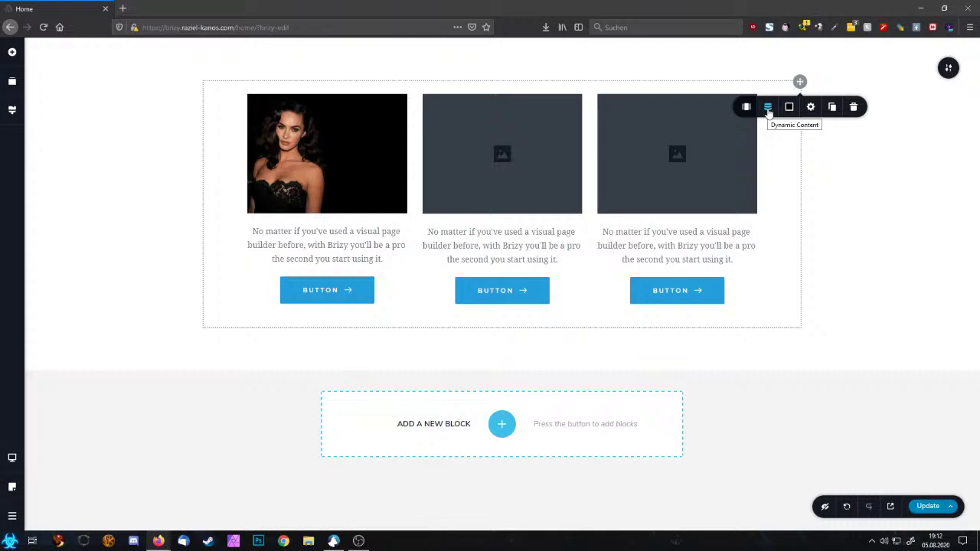
pyautogui.click(768, 109)
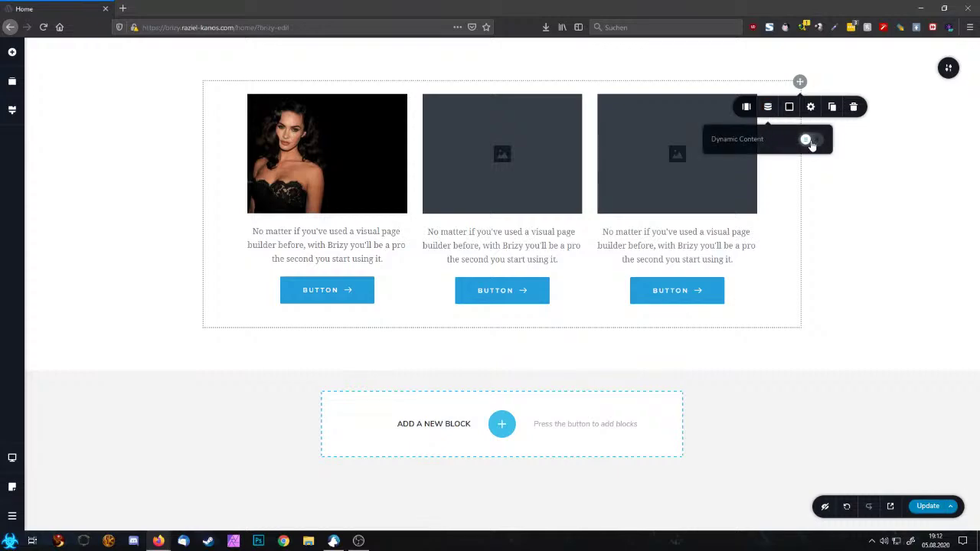
pyautogui.click(809, 142)
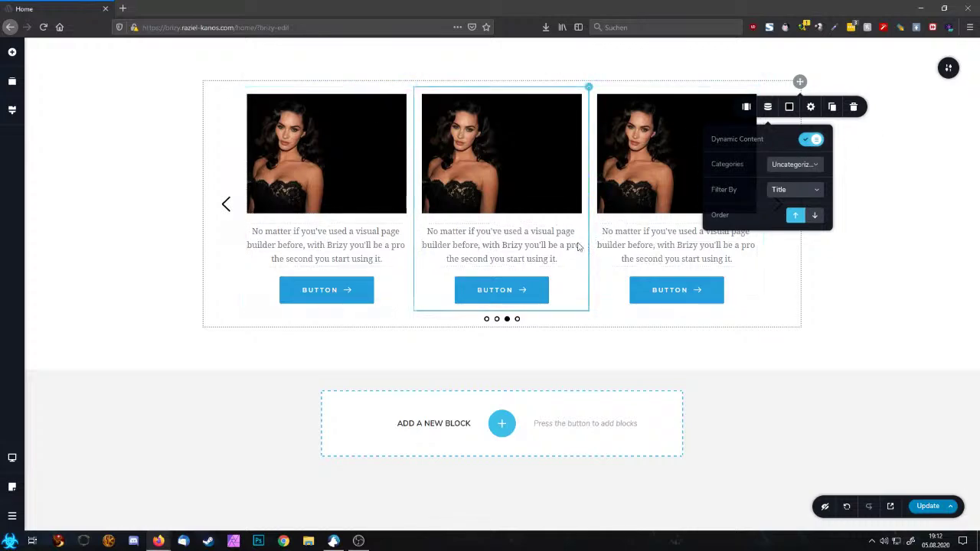
pyautogui.click(653, 248)
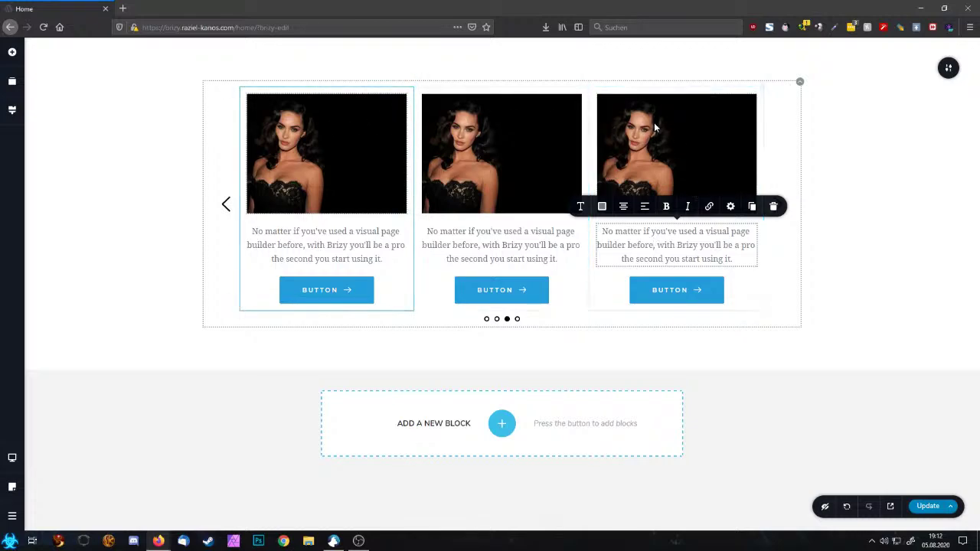
pyautogui.click(227, 213)
pyautogui.click(227, 212)
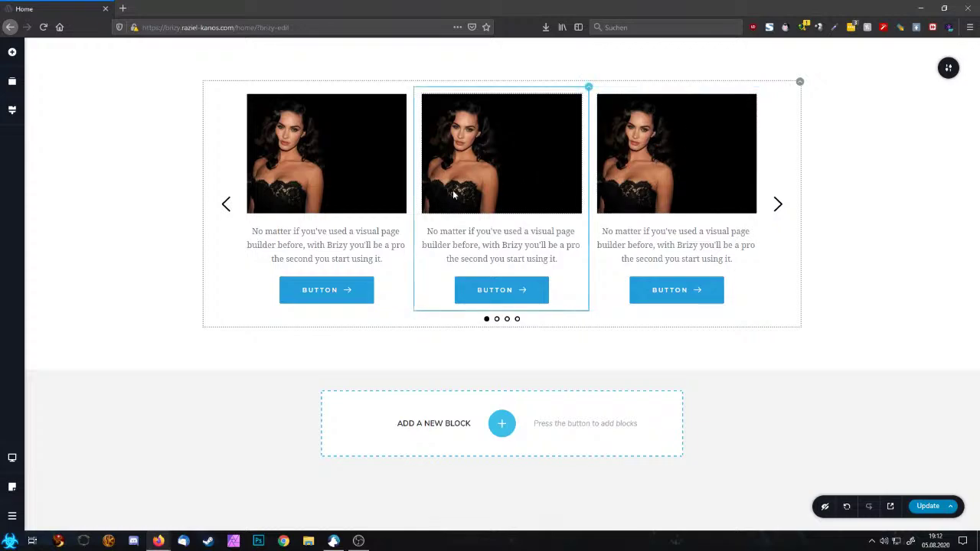
# Remove the picture from the middle slide's image and set its source to the dynamic Featured Image
pyautogui.click(501, 167)
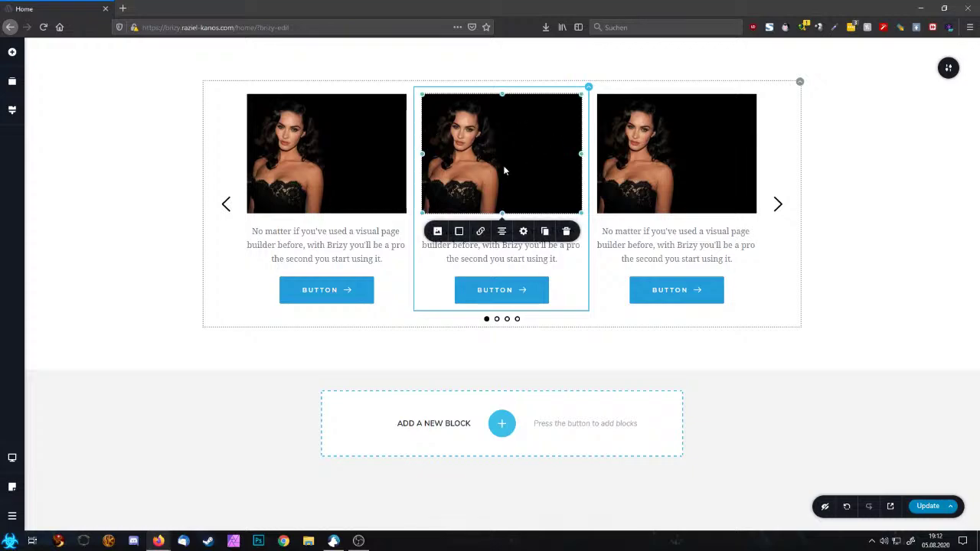
pyautogui.click(439, 232)
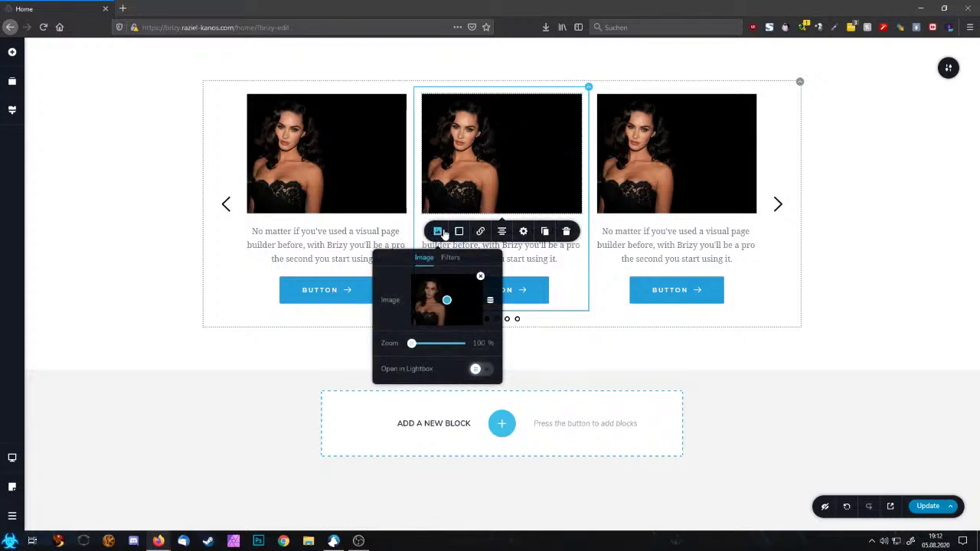
pyautogui.click(479, 278)
pyautogui.click(490, 299)
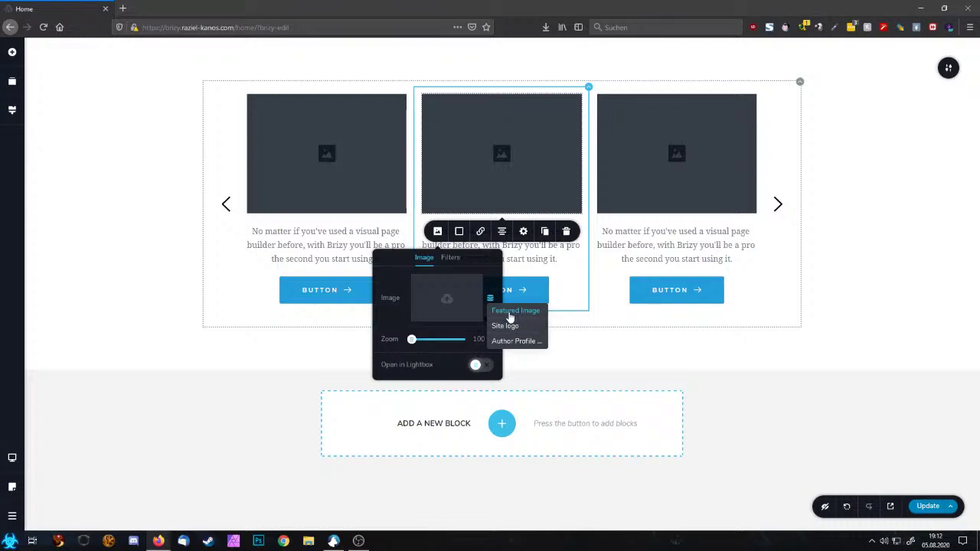
pyautogui.click(510, 314)
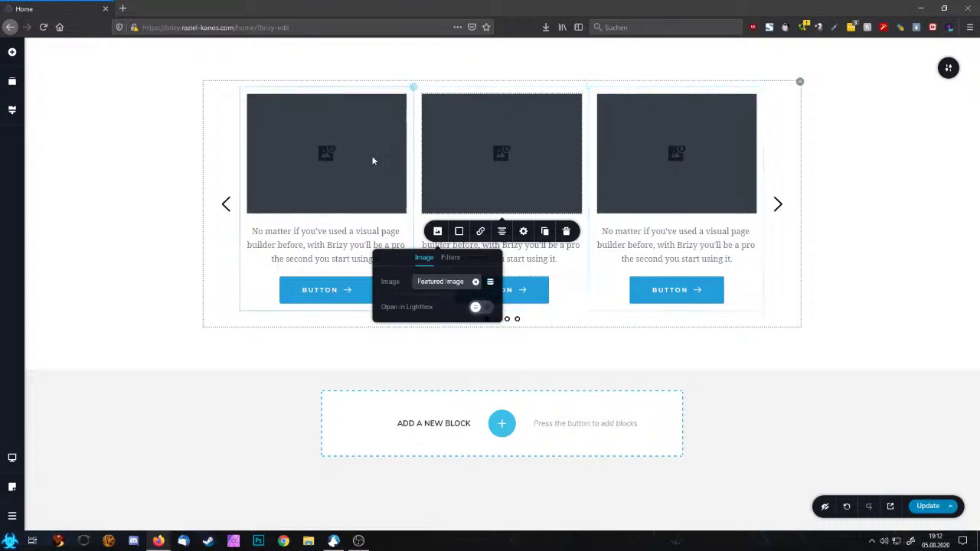
# Replace the placeholder paragraph in the third carousel slide with the dynamic Post Title
pyautogui.click(664, 242)
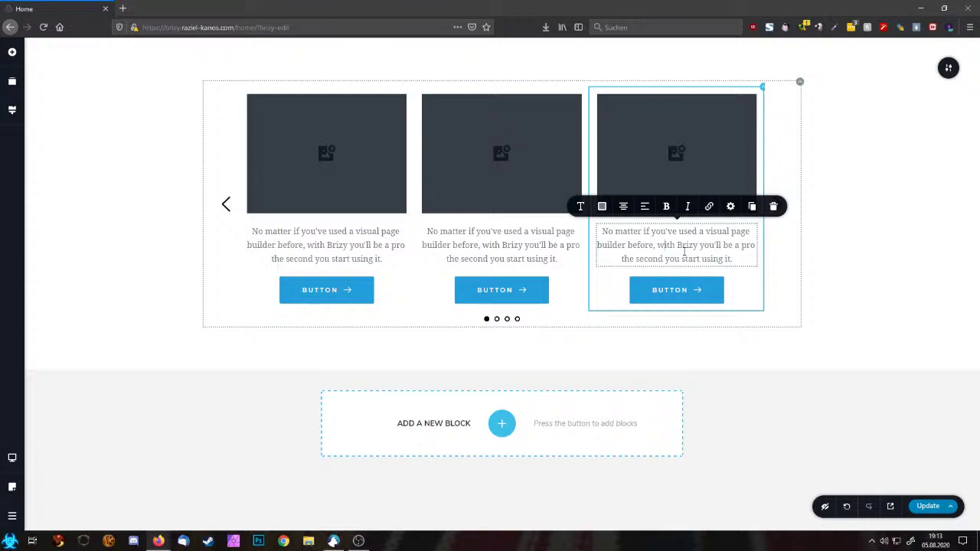
pyautogui.tripleClick(683, 252)
pyautogui.press('BackSpace')
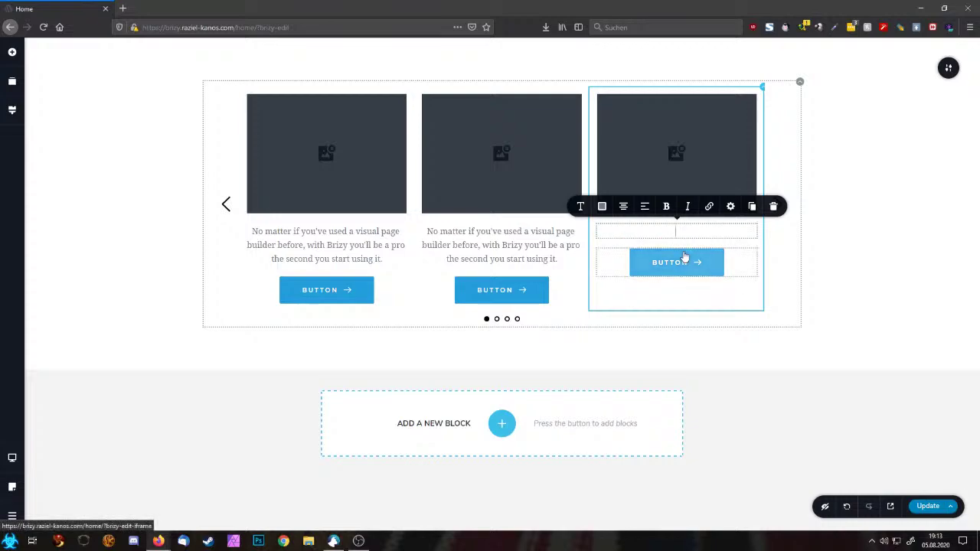
pyautogui.write('#')
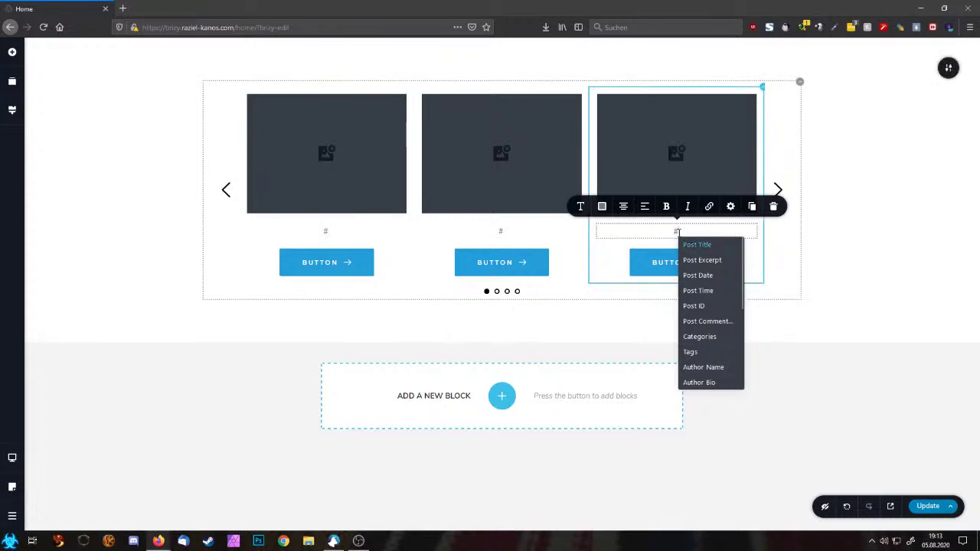
pyautogui.scroll(-4, 715, 335)
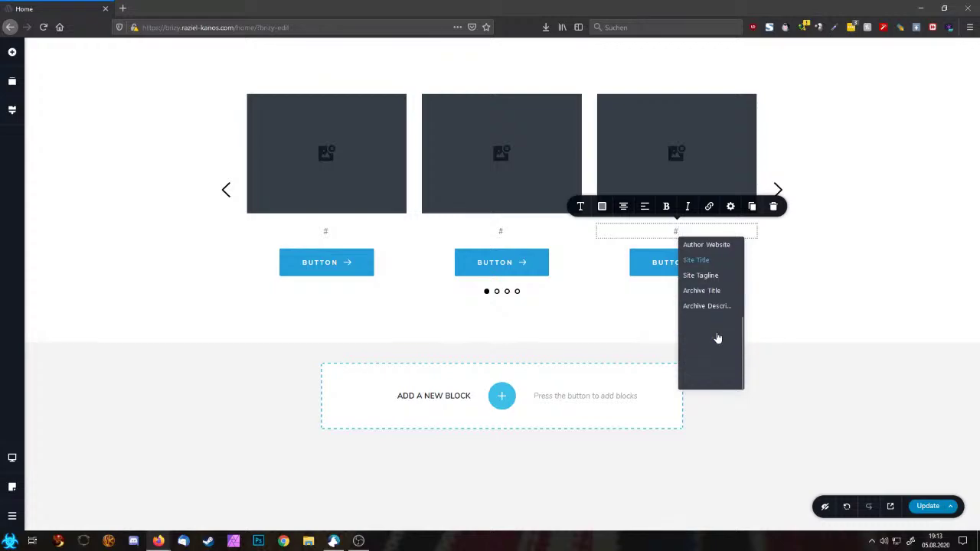
pyautogui.scroll(4, 717, 337)
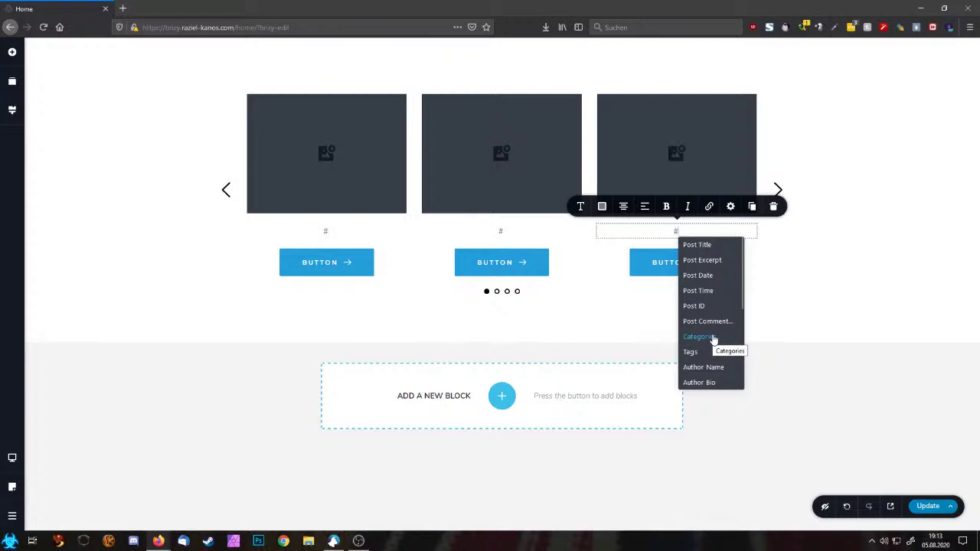
pyautogui.scroll(-4, 711, 348)
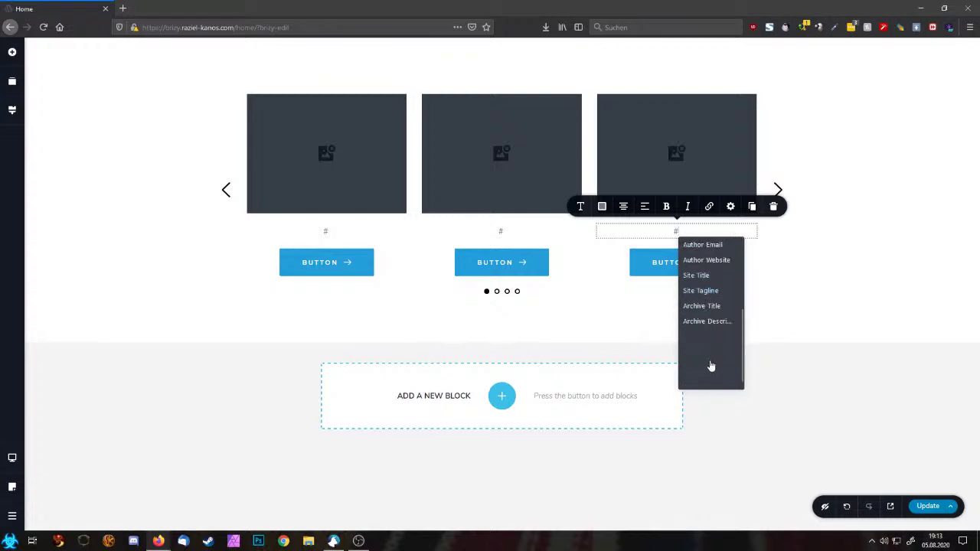
pyautogui.scroll(4, 711, 360)
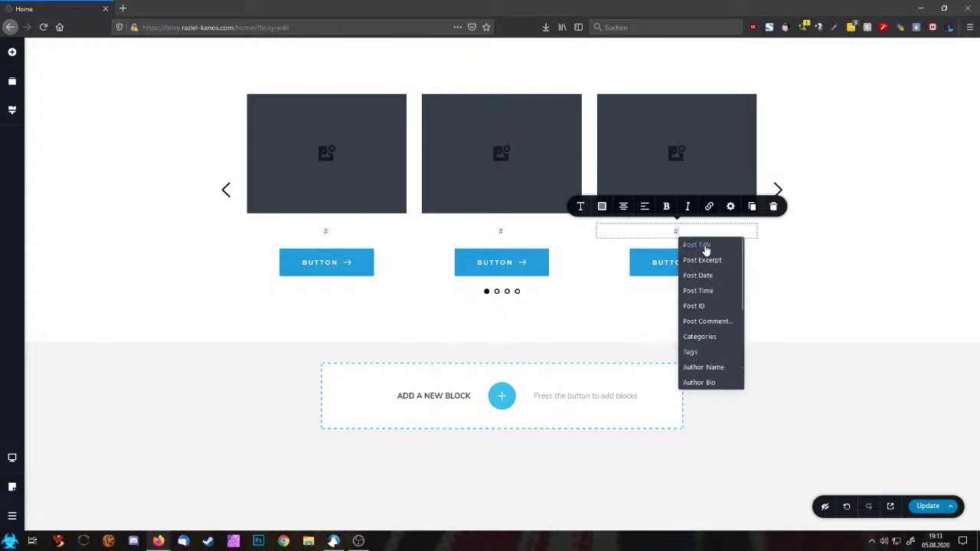
pyautogui.click(705, 246)
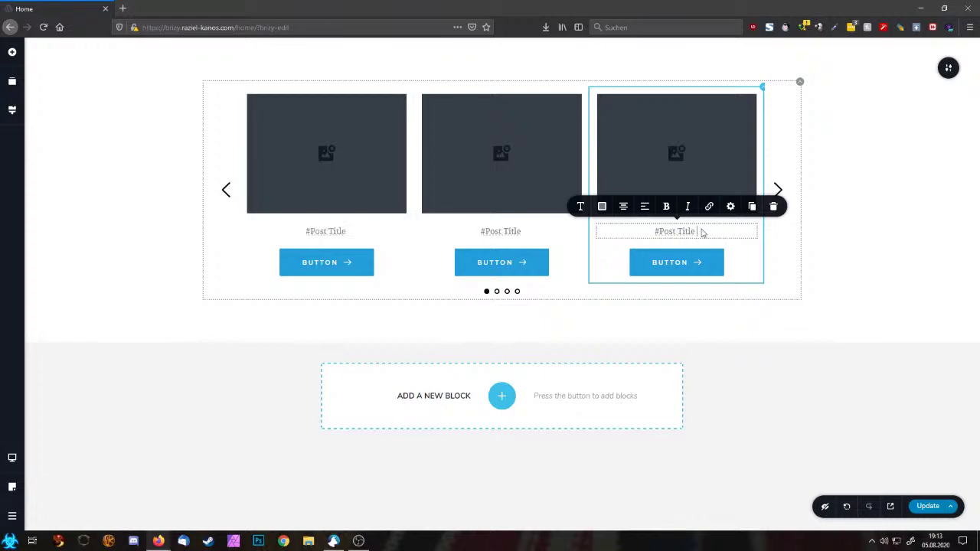
# Remove the trailing spaces after the dynamic Post Title in the third slide's text
pyautogui.hotkey('ctrl', '+')
pyautogui.hotkey('ctrl', '+')
pyautogui.hotkey('ctrl', '+')
pyautogui.hotkey('ctrl', '+')
pyautogui.hotkey('ctrl', '+')
pyautogui.hotkey('ctrl', '+')
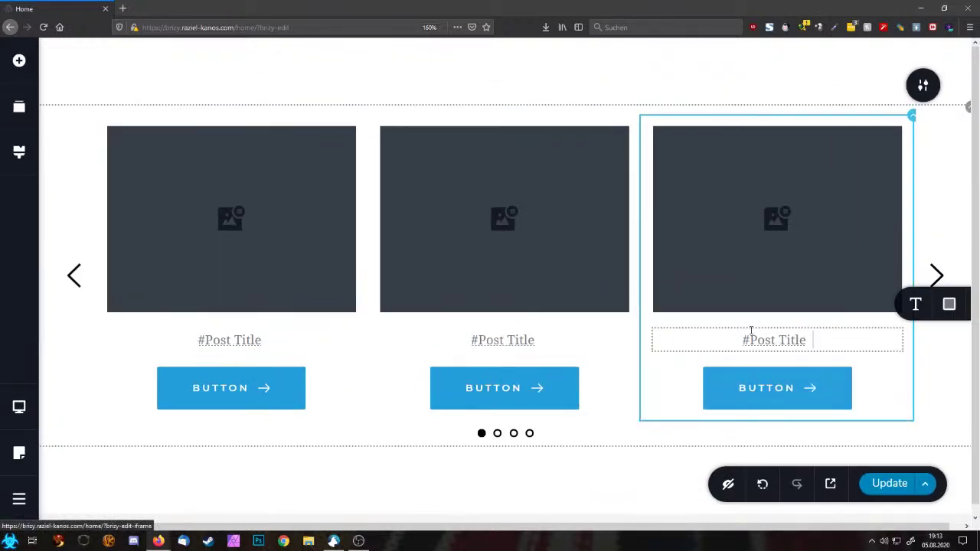
pyautogui.scroll(-2, 875, 388)
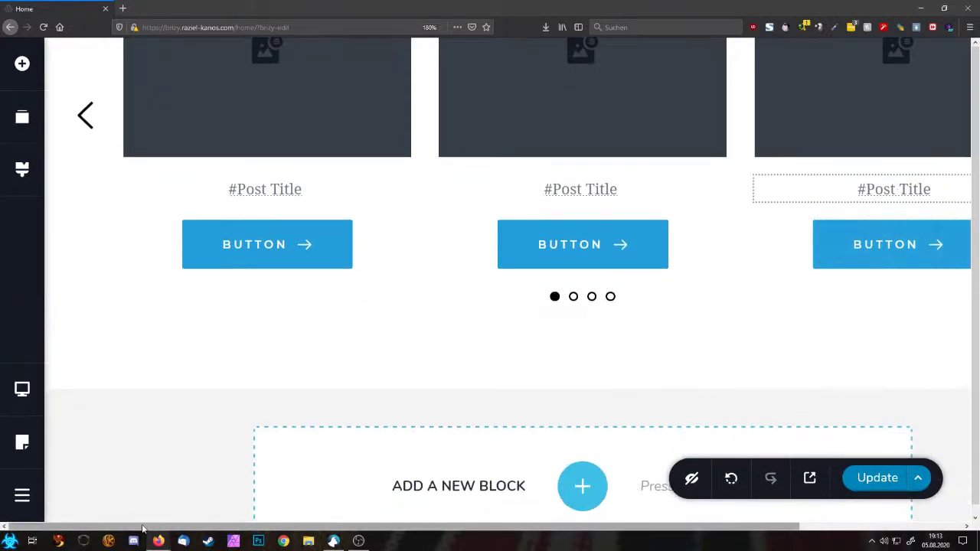
pyautogui.hscroll(3, 254, 529)
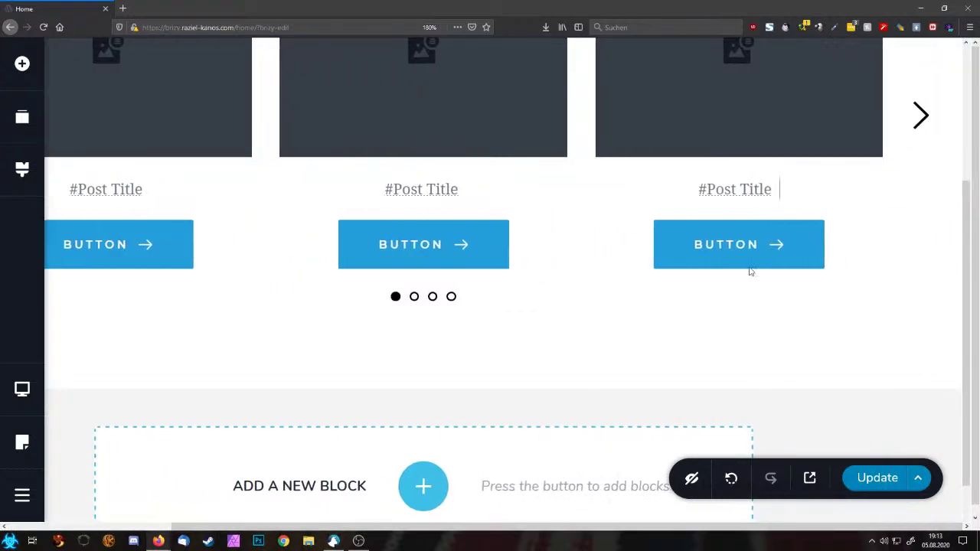
pyautogui.click(792, 194)
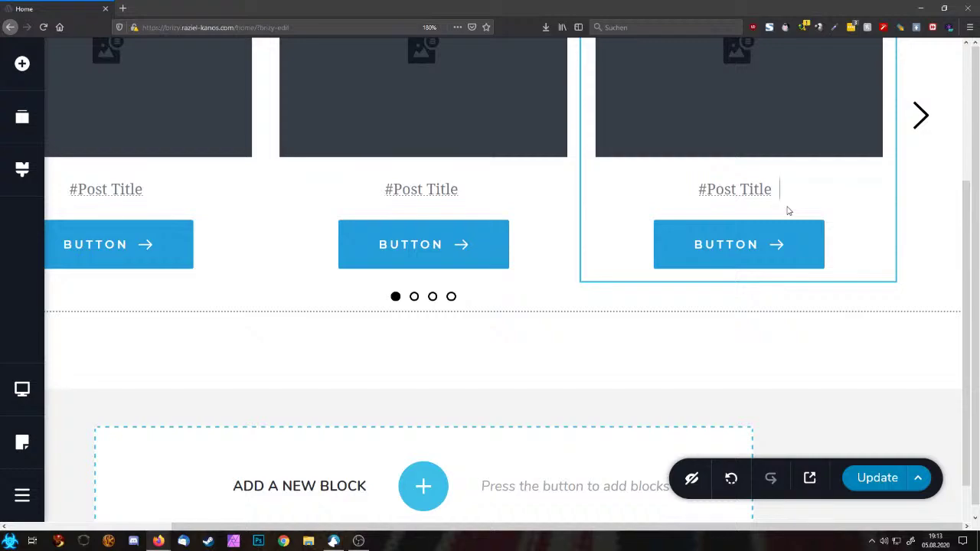
pyautogui.click(708, 189)
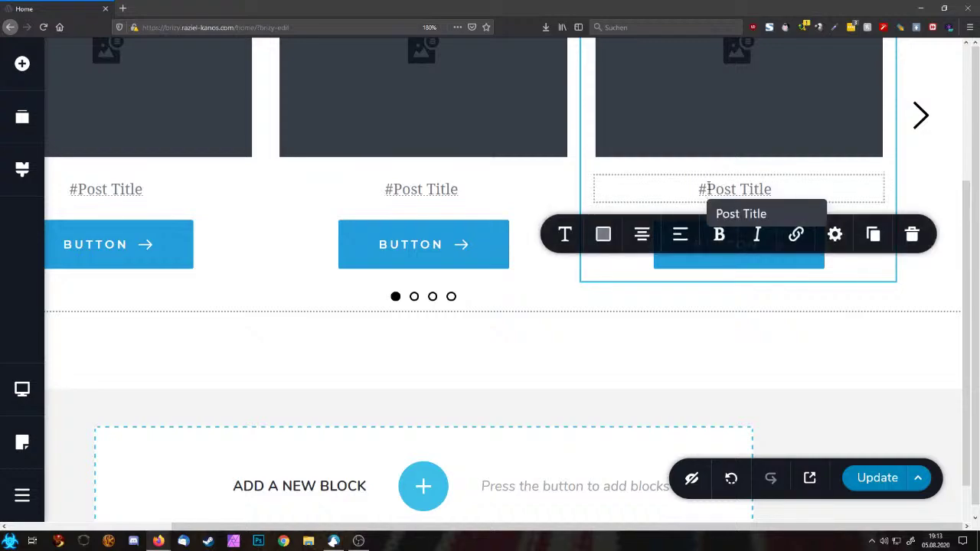
pyautogui.click(788, 184)
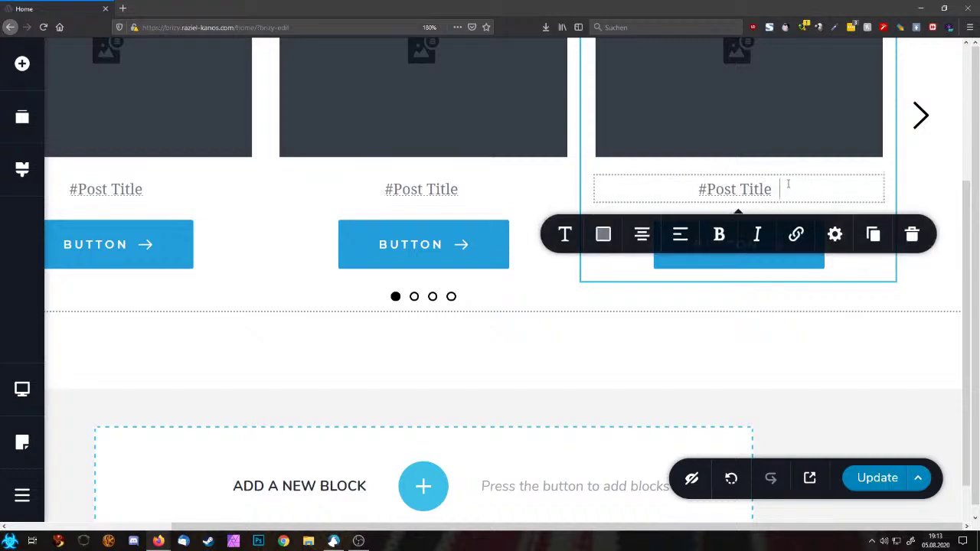
pyautogui.press('BackSpace')
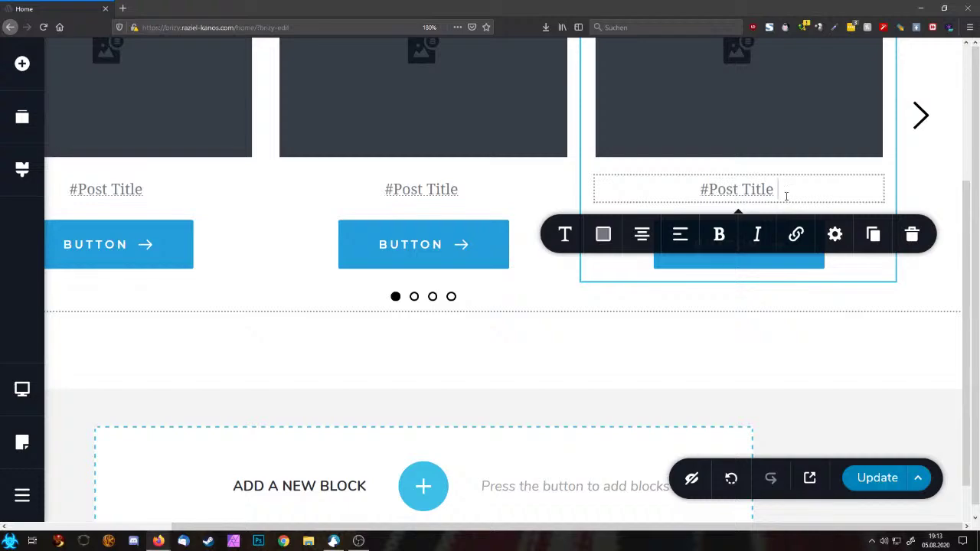
pyautogui.press('BackSpace')
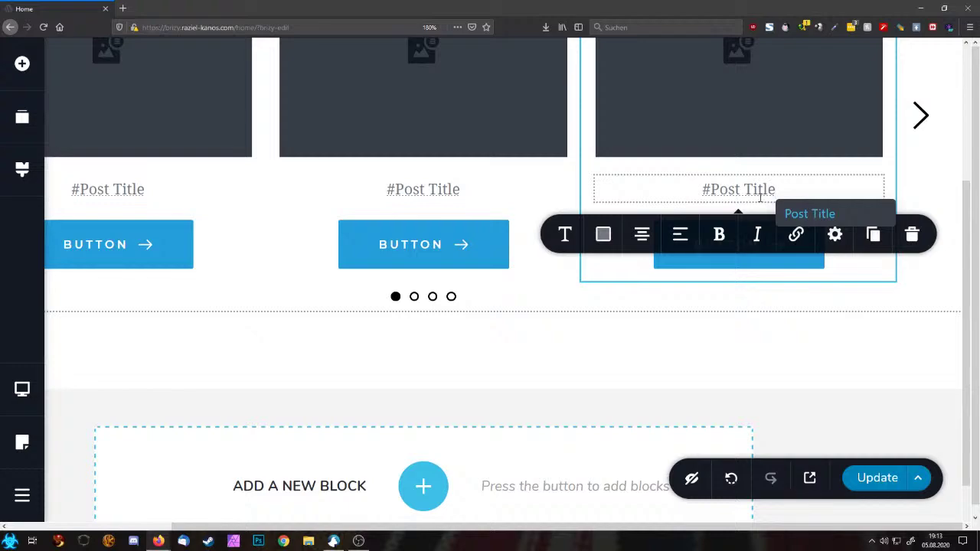
pyautogui.click(865, 280)
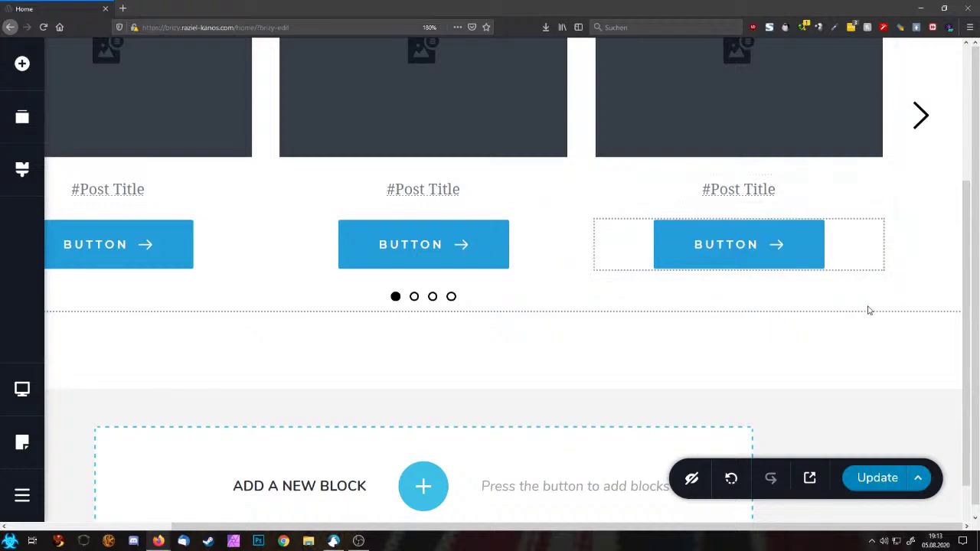
pyautogui.moveTo(840, 344)
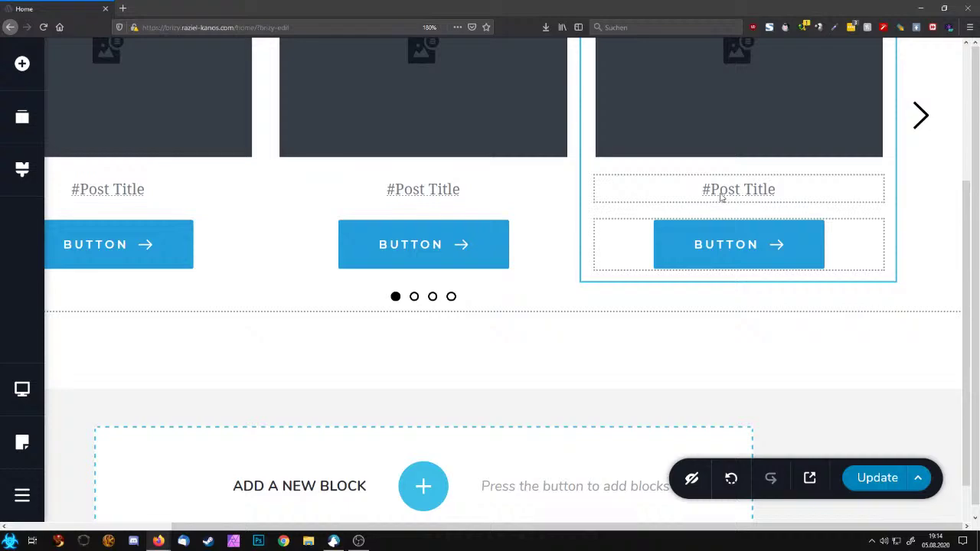
pyautogui.click(429, 26)
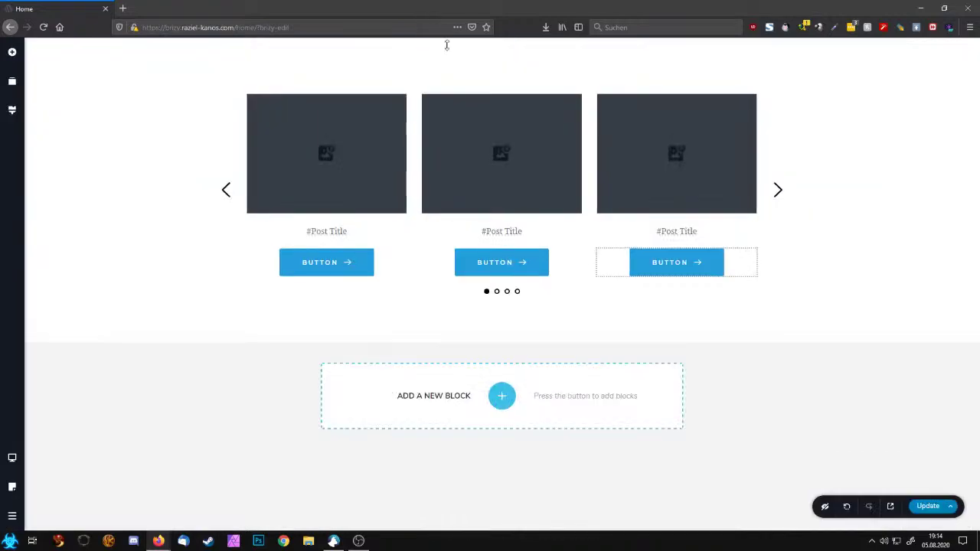
# Set the HTML tag of the third slide's Post Title text to H3
pyautogui.click(692, 232)
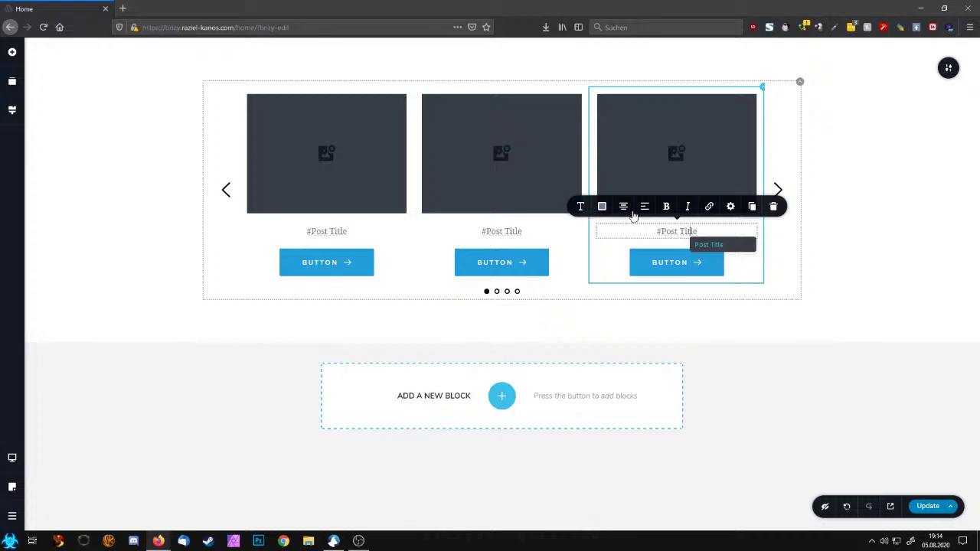
pyautogui.click(729, 207)
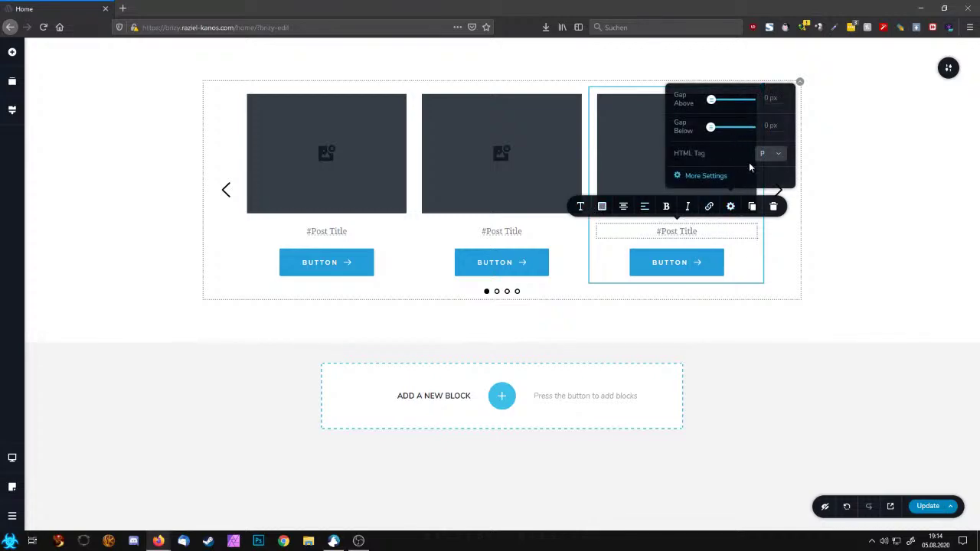
pyautogui.click(774, 153)
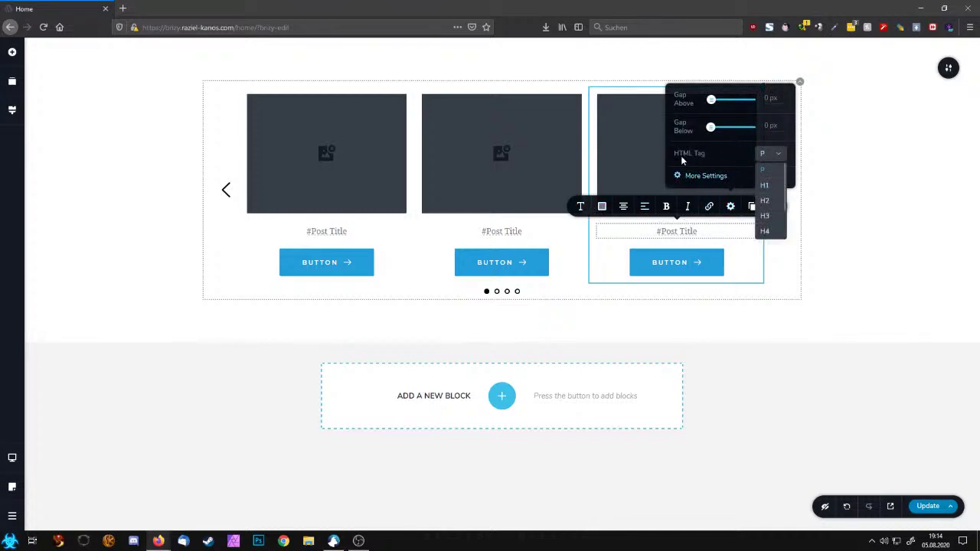
pyautogui.click(771, 216)
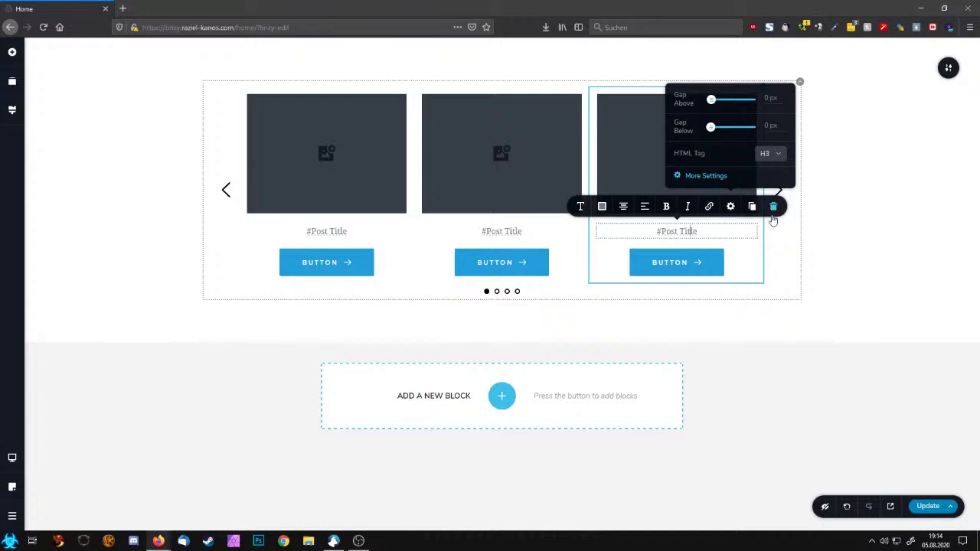
pyautogui.click(527, 74)
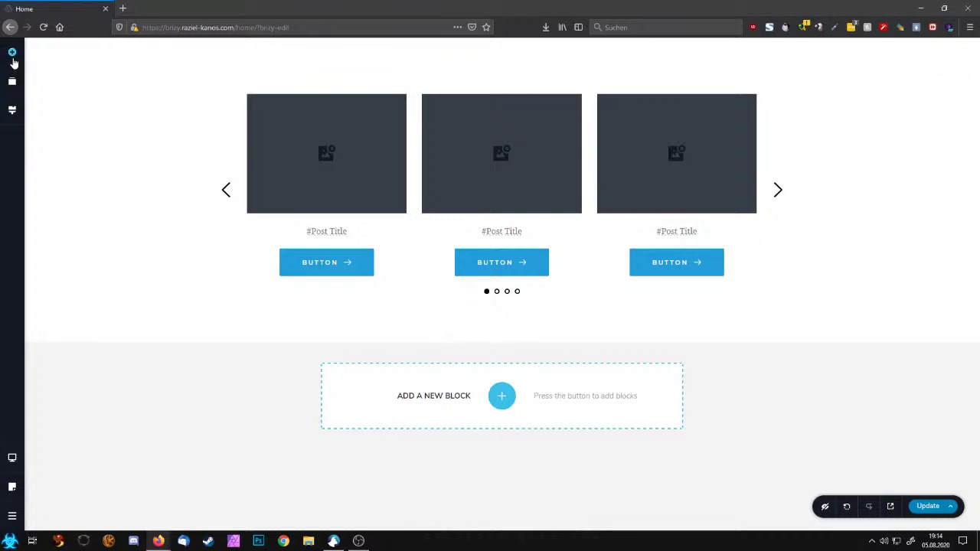
# Add a Text element above the carousel and replace its dummy text with "Latest Blogs"
pyautogui.click(11, 54)
pyautogui.moveTo(60, 128); pyautogui.dragTo(529, 89)
pyautogui.click(524, 88)
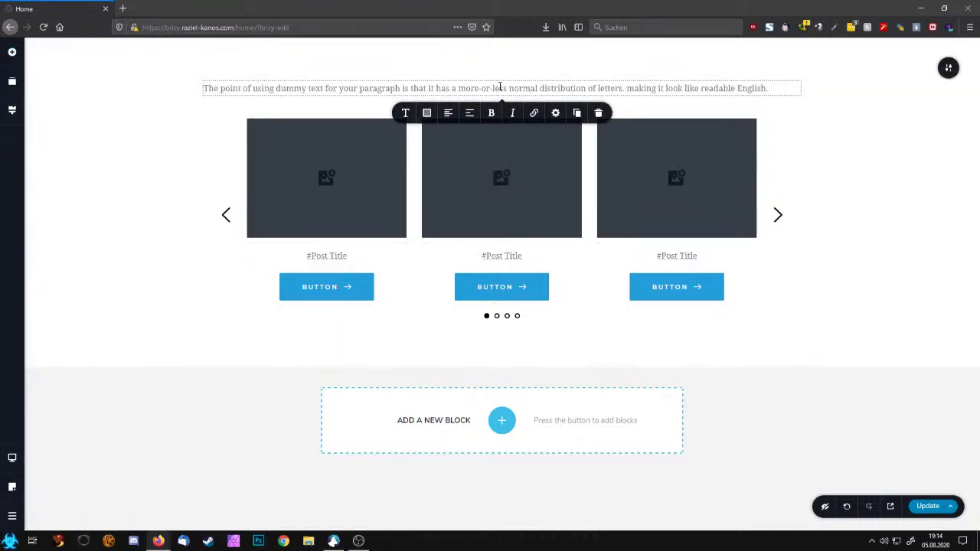
pyautogui.hotkey('ctrl', 'a')
pyautogui.write('L')
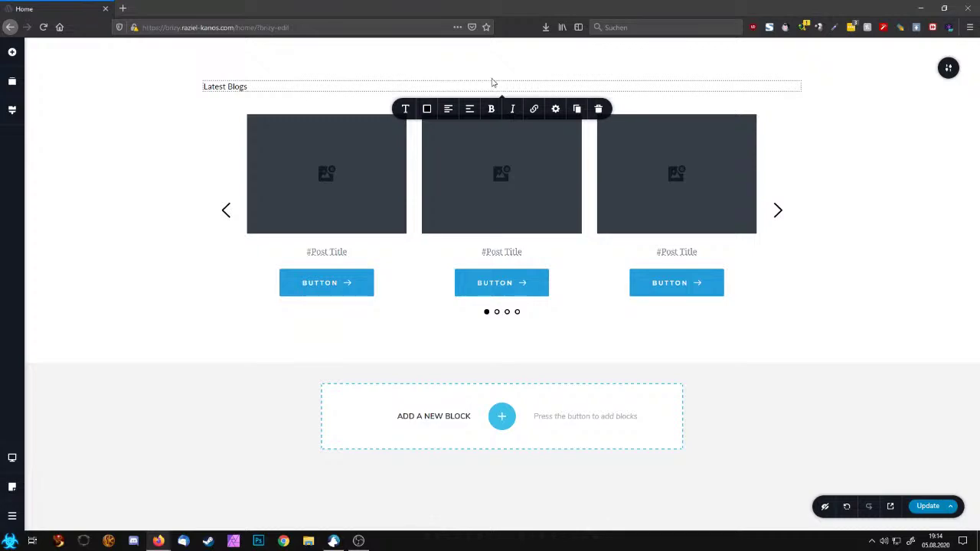
# Set the typography of the "Latest Blogs" text to Heading 1
pyautogui.click(405, 108)
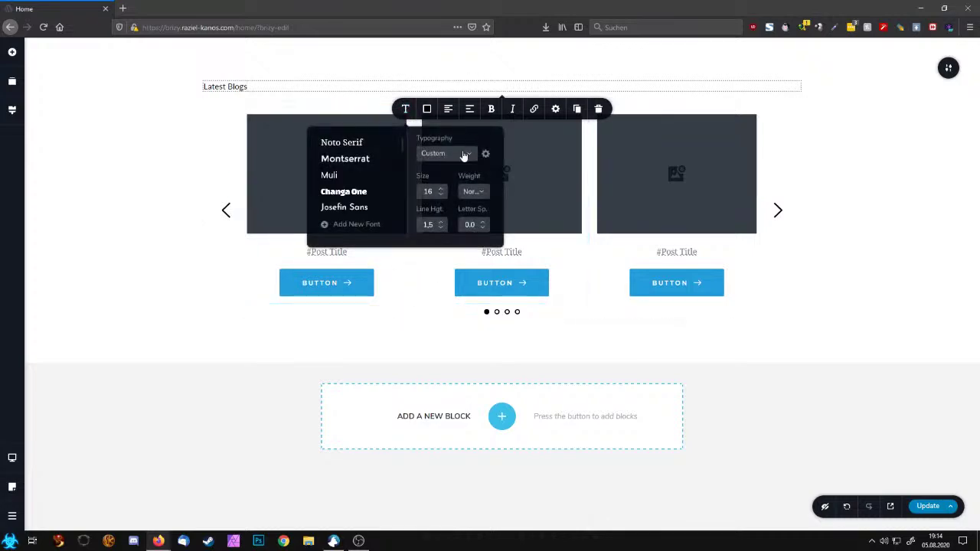
pyautogui.click(463, 155)
pyautogui.click(448, 227)
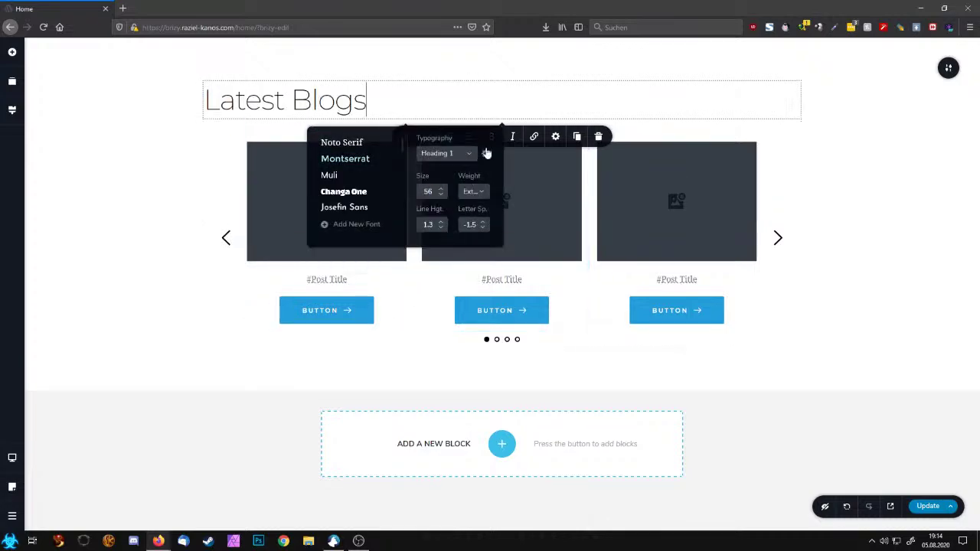
# Set the HTML tag of the "Latest Blogs" heading to H2 and centre its text
pyautogui.click(555, 137)
pyautogui.click(597, 226)
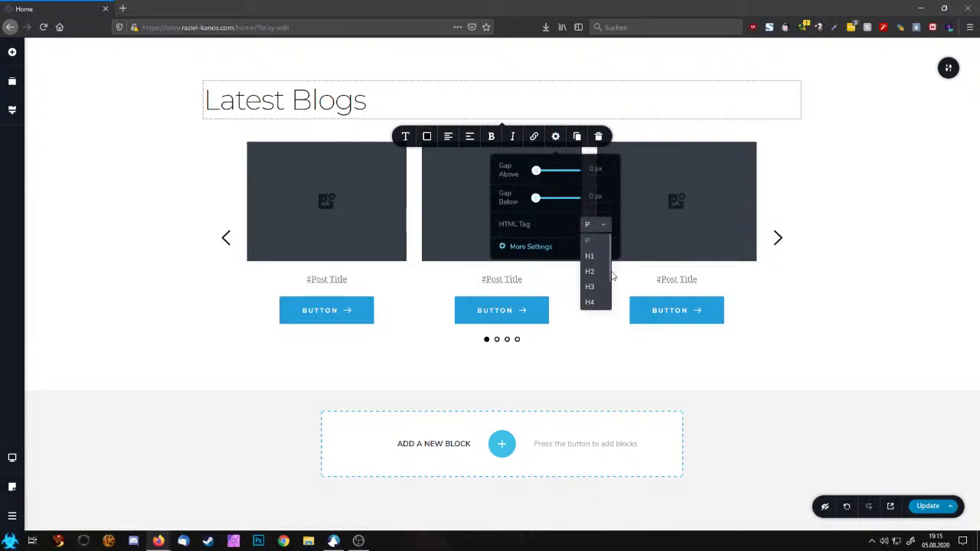
pyautogui.click(594, 272)
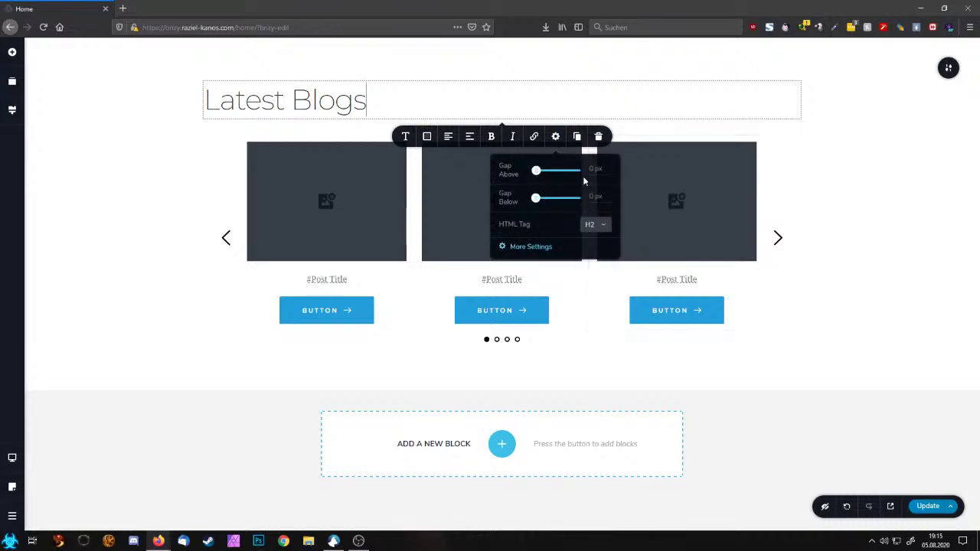
pyautogui.click(450, 137)
pyautogui.click(857, 220)
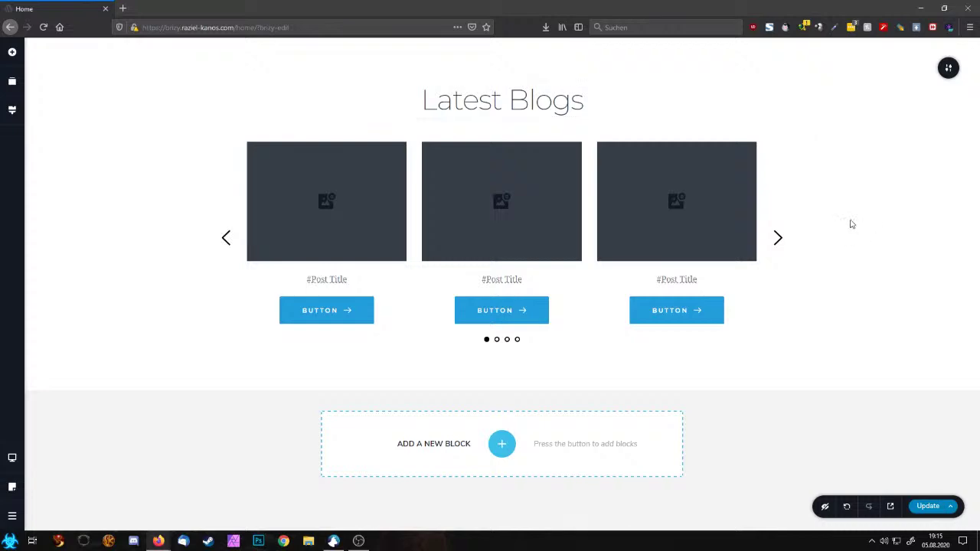
# Check the settings of the third slide's Post Title text
pyautogui.click(677, 280)
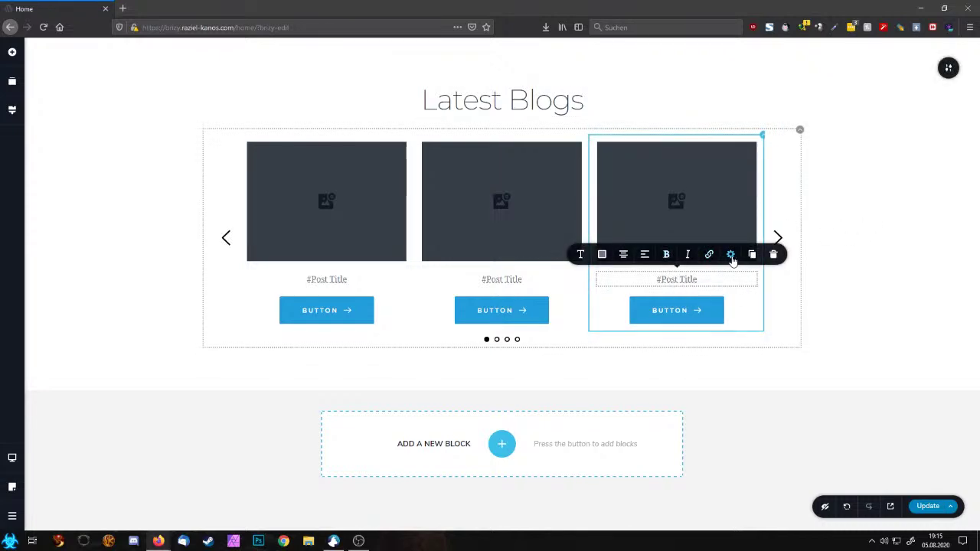
pyautogui.click(731, 255)
pyautogui.click(865, 271)
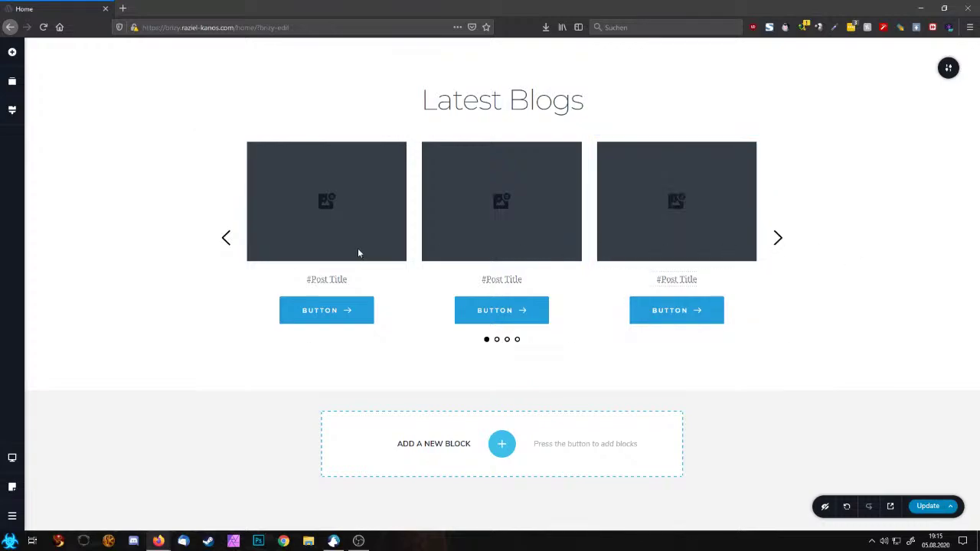
# Try out a WordPress Post Title element between the "Latest Blogs" heading and the carousel, and delete it
pyautogui.click(11, 51)
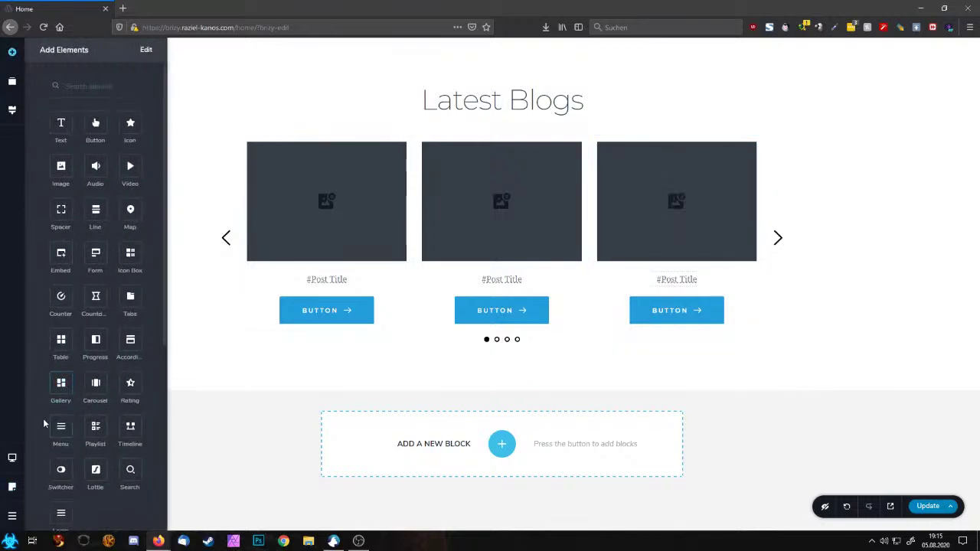
pyautogui.scroll(-5, 77, 420)
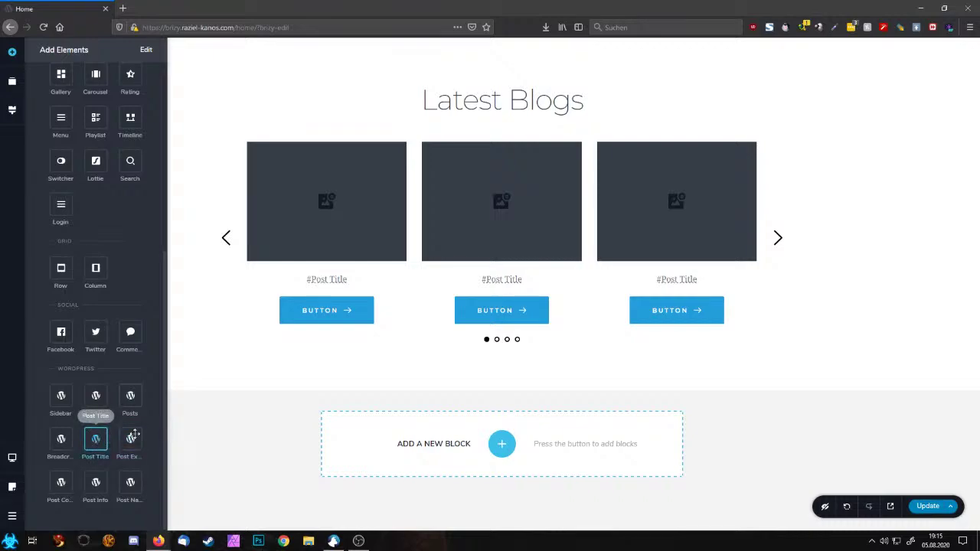
pyautogui.moveTo(133, 435); pyautogui.dragTo(580, 129)
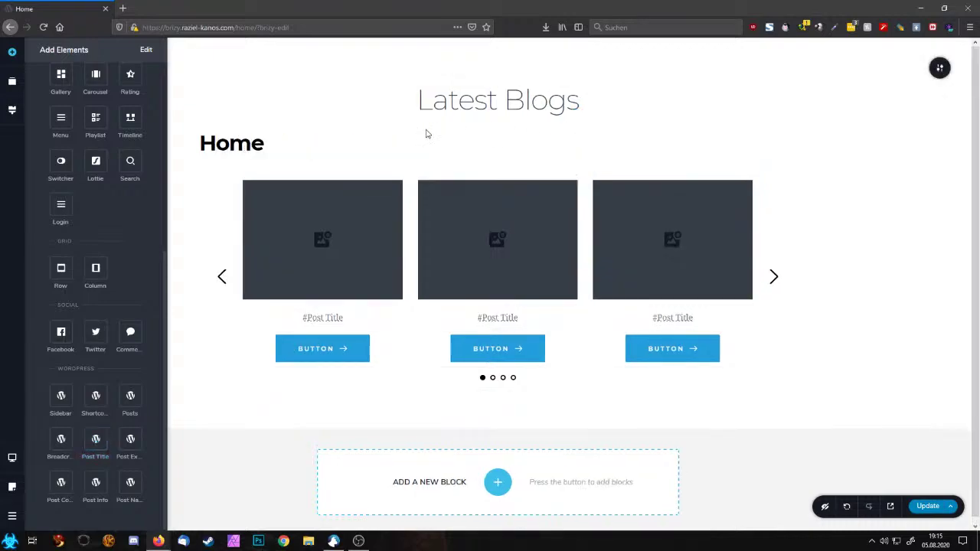
pyautogui.click(359, 153)
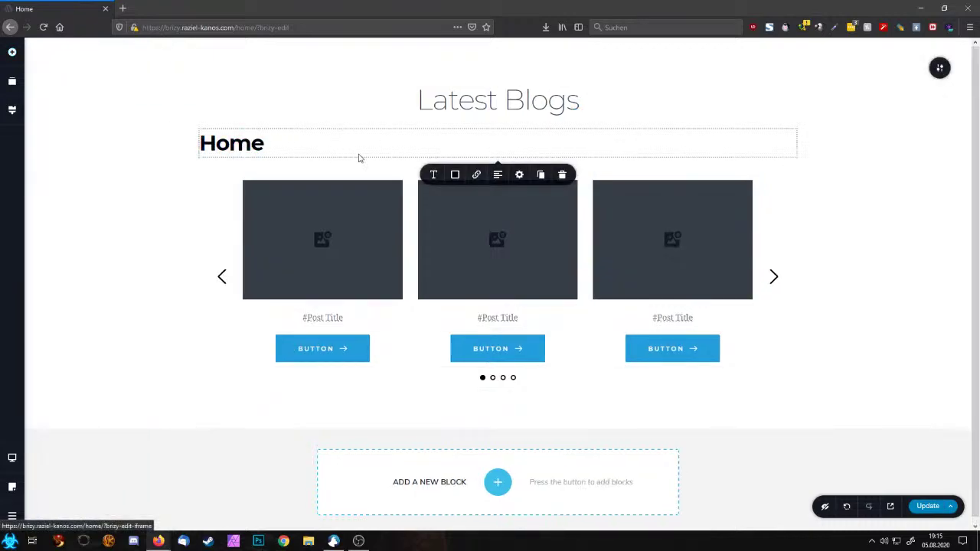
pyautogui.click(520, 177)
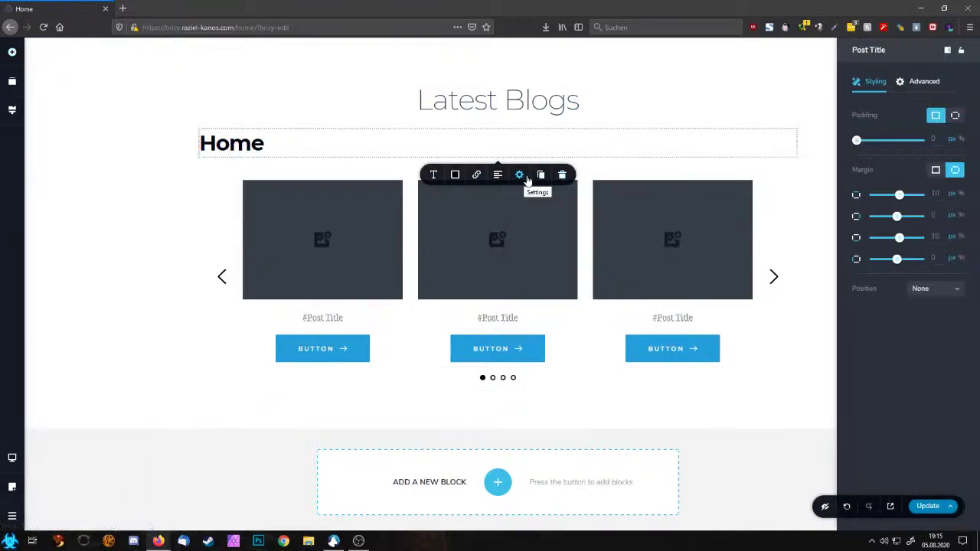
pyautogui.click(434, 178)
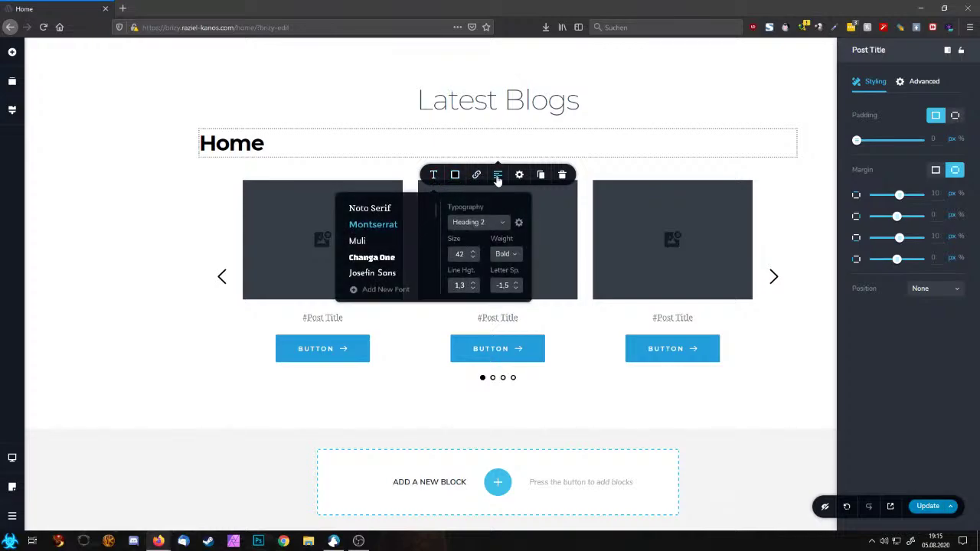
pyautogui.click(515, 145)
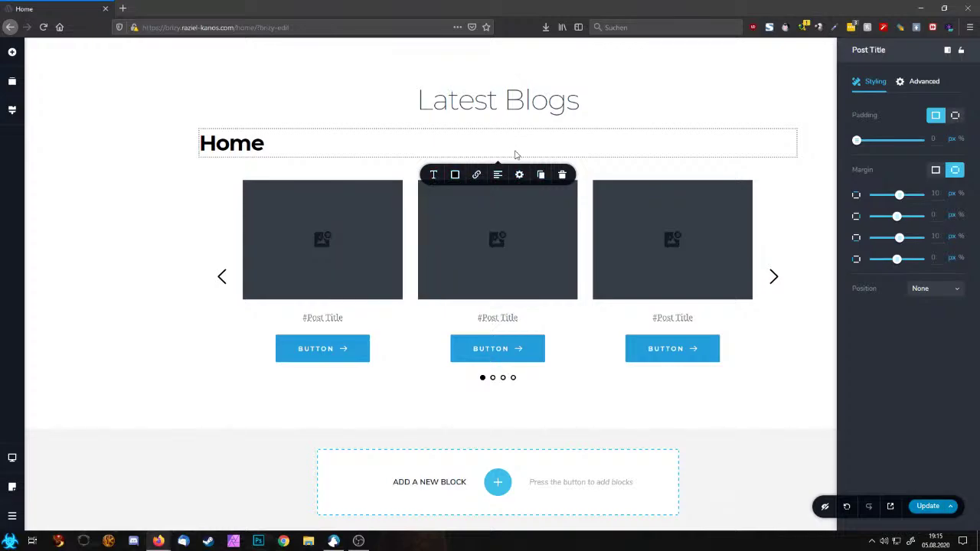
pyautogui.click(562, 175)
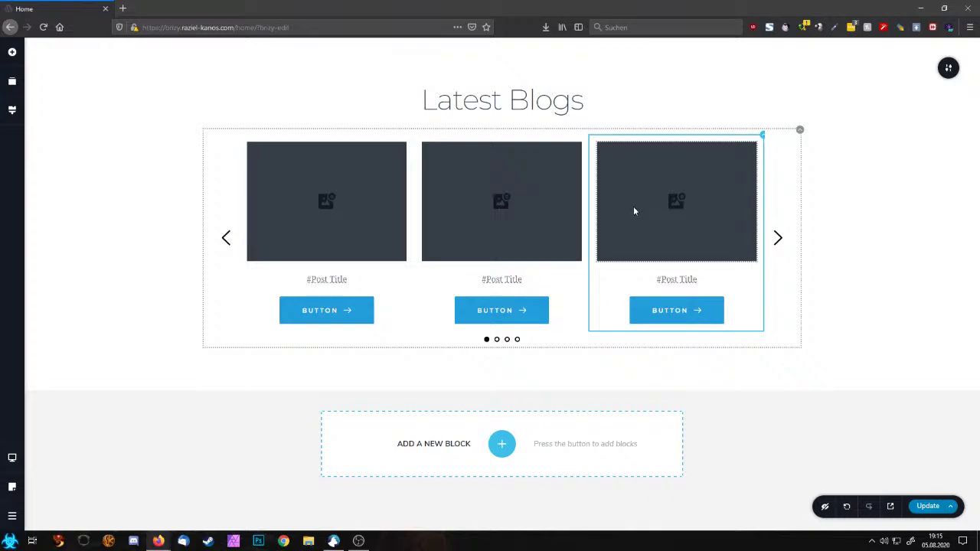
# Add a centred Text element below the third slide's Post Title, with its dummy text replaced by the dynamic Post Date
pyautogui.click(692, 280)
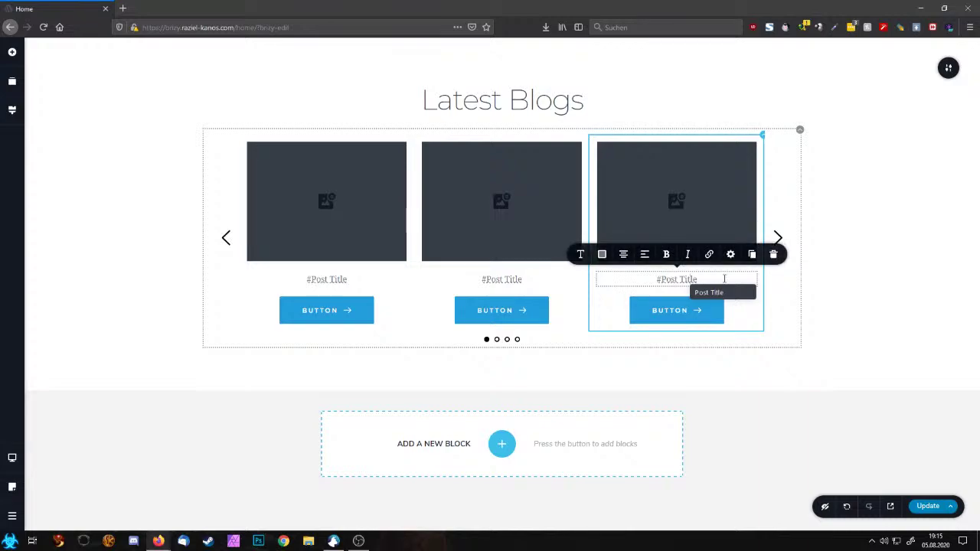
pyautogui.click(12, 53)
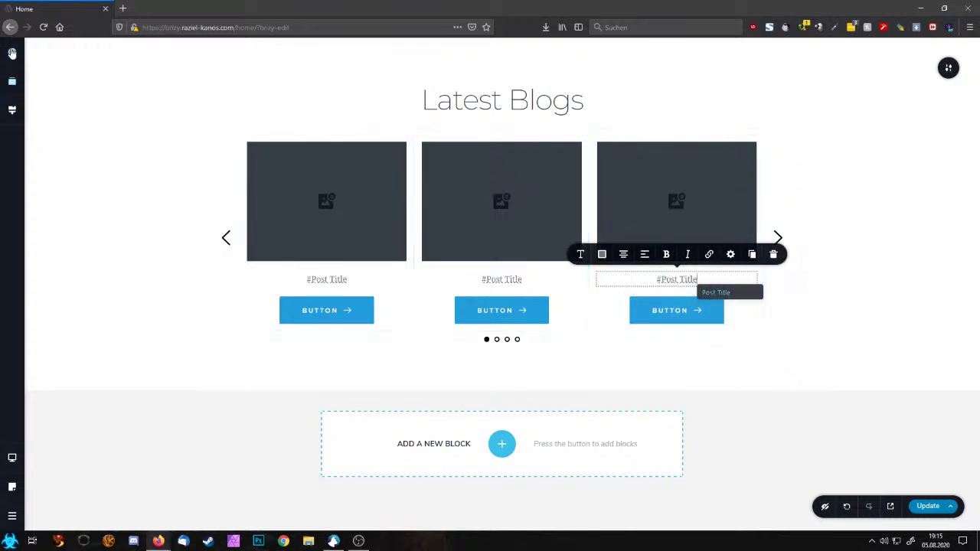
pyautogui.moveTo(62, 124); pyautogui.dragTo(690, 298)
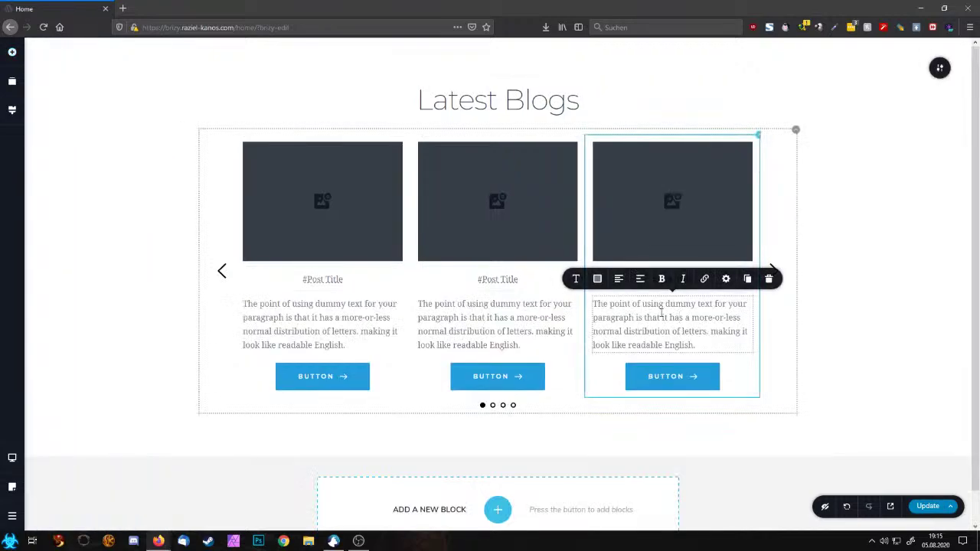
pyautogui.tripleClick(674, 314)
pyautogui.write('#')
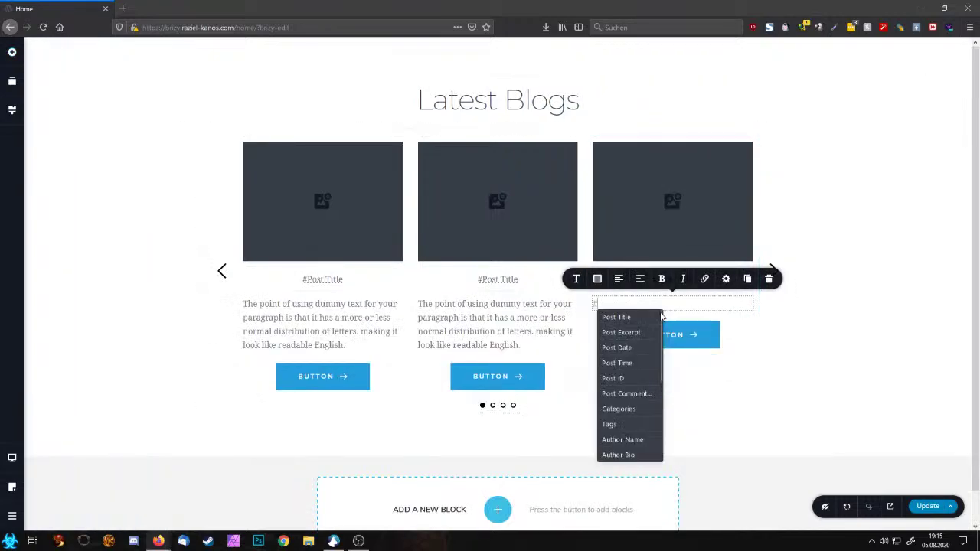
pyautogui.click(633, 349)
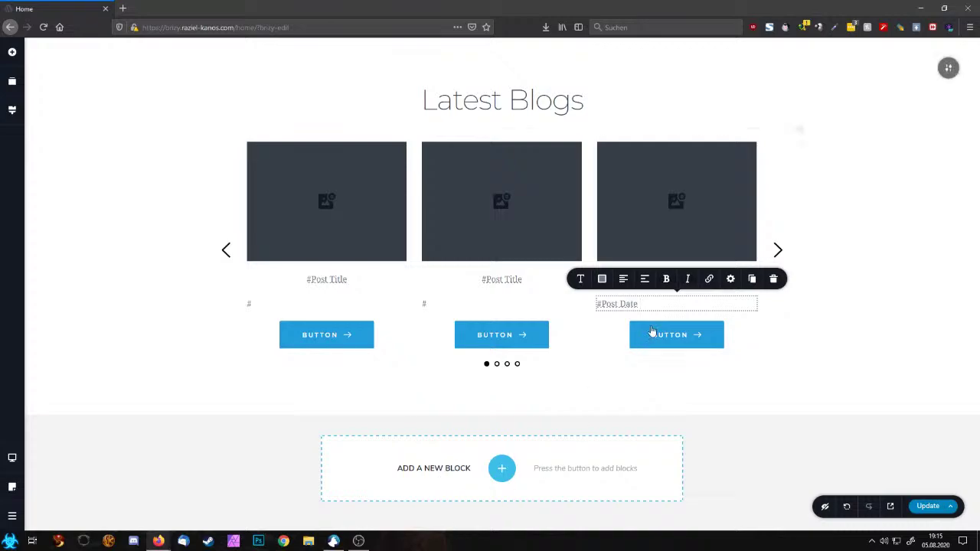
pyautogui.click(624, 278)
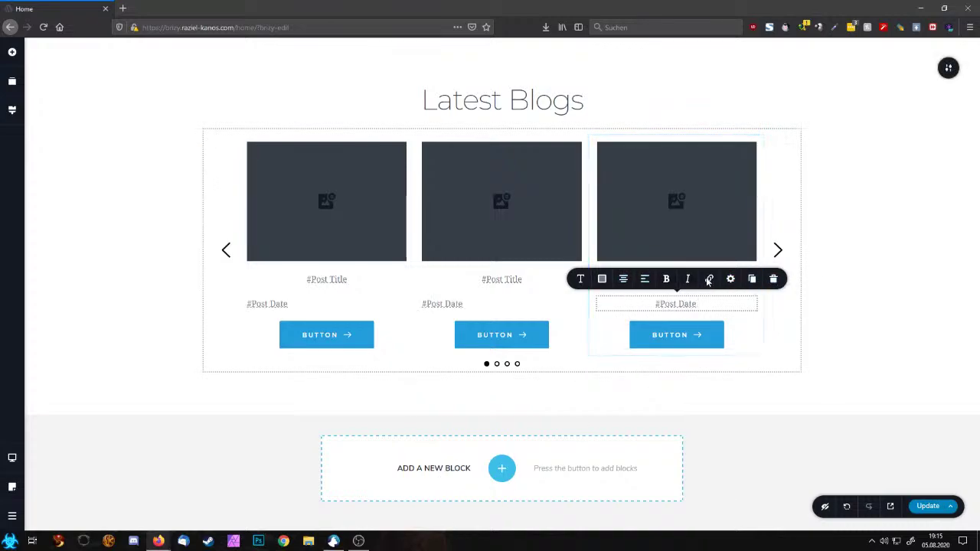
# Set the typography of the third slide's Post Title to Heading 3 and check its HTML tag
pyautogui.click(672, 280)
pyautogui.click(580, 254)
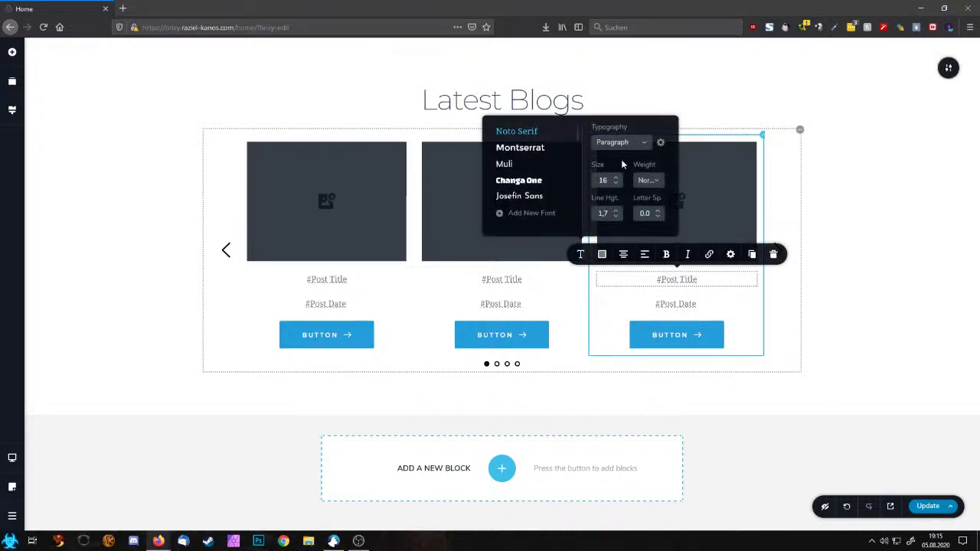
pyautogui.click(620, 142)
pyautogui.scroll(-3, 630, 199)
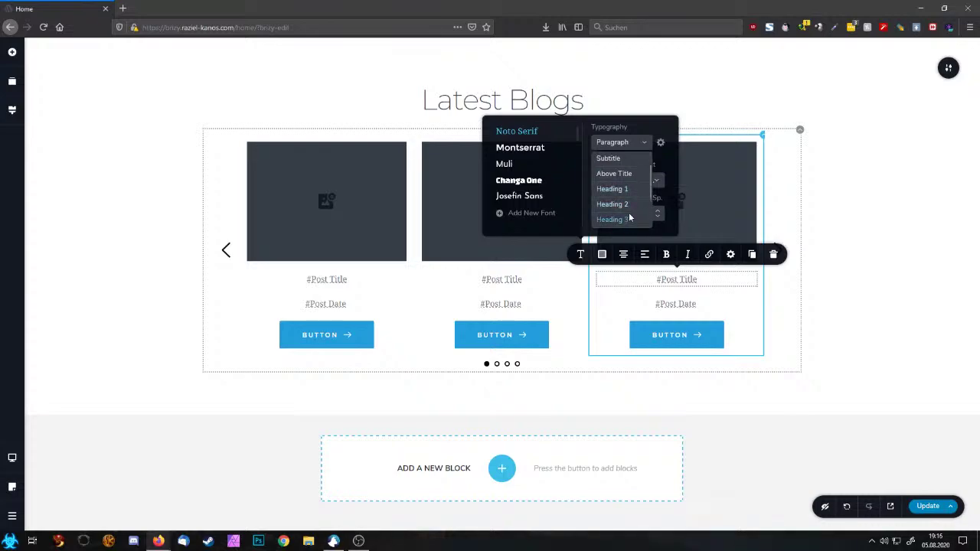
pyautogui.click(628, 217)
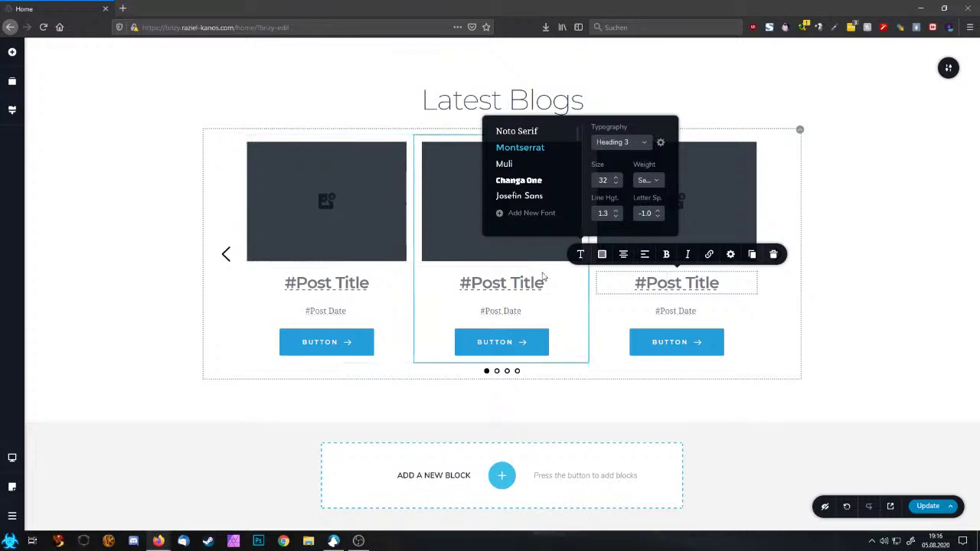
pyautogui.click(731, 254)
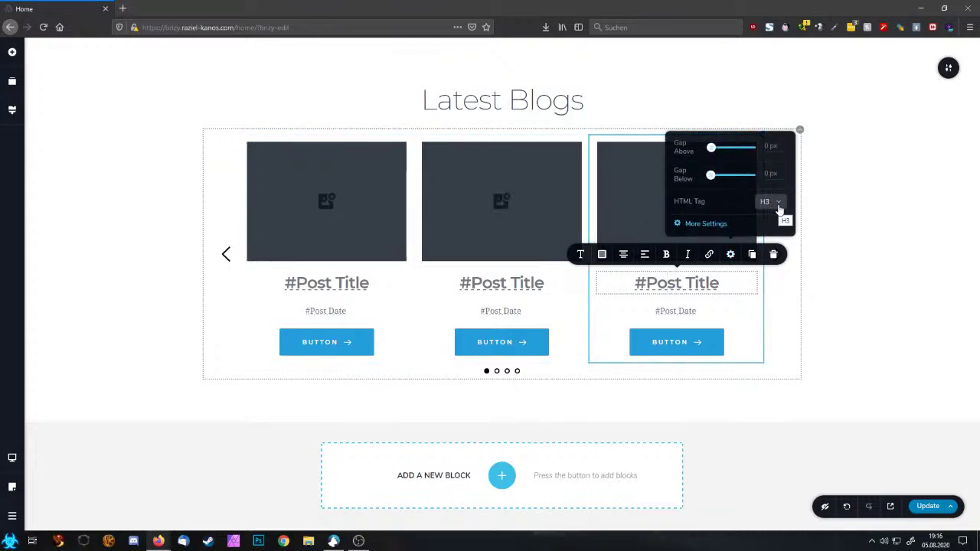
# Set the typography of the third slide's Post Date text to Heading 5
pyautogui.click(679, 312)
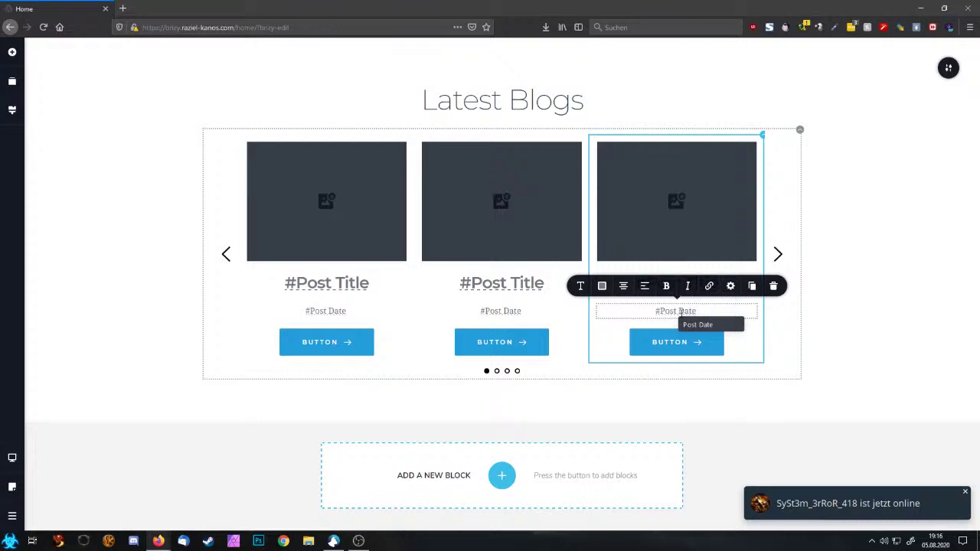
pyautogui.click(581, 286)
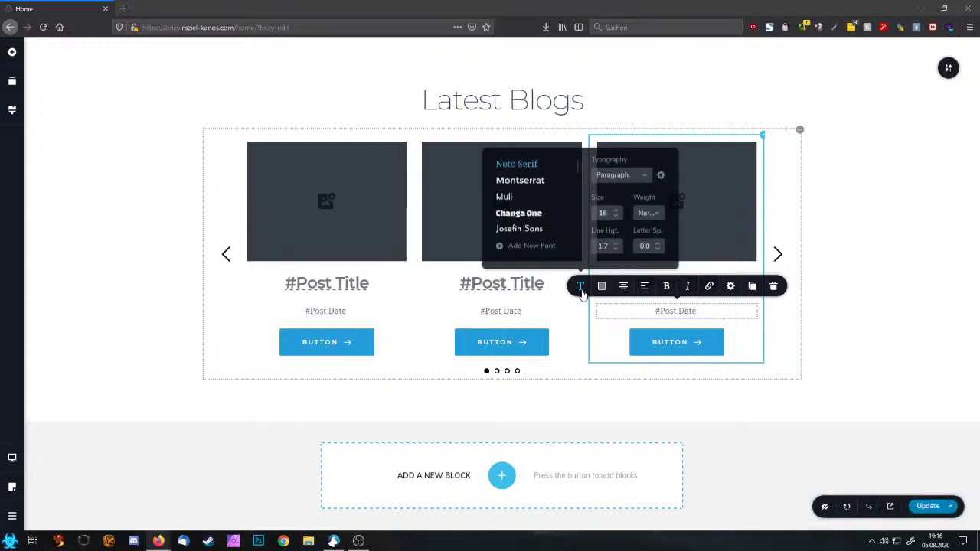
pyautogui.click(622, 175)
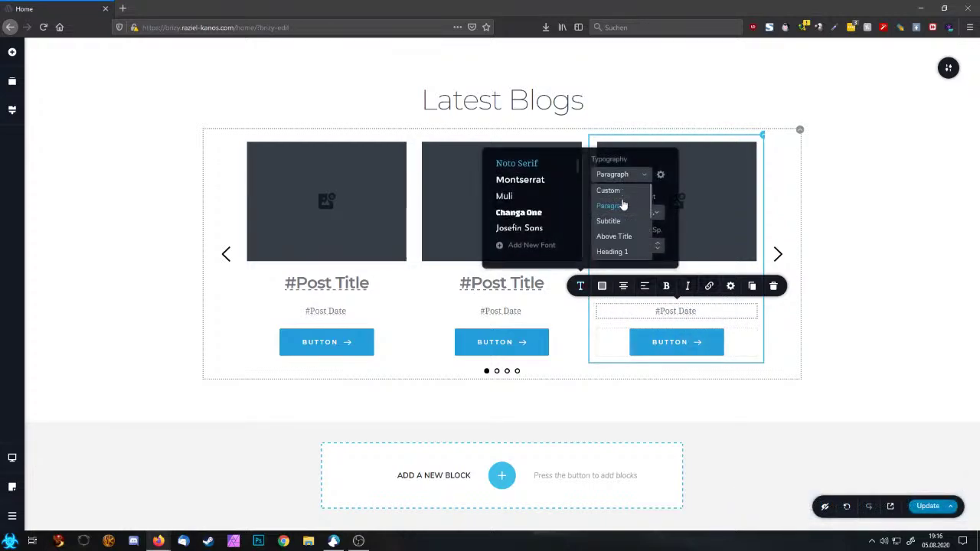
pyautogui.click(617, 253)
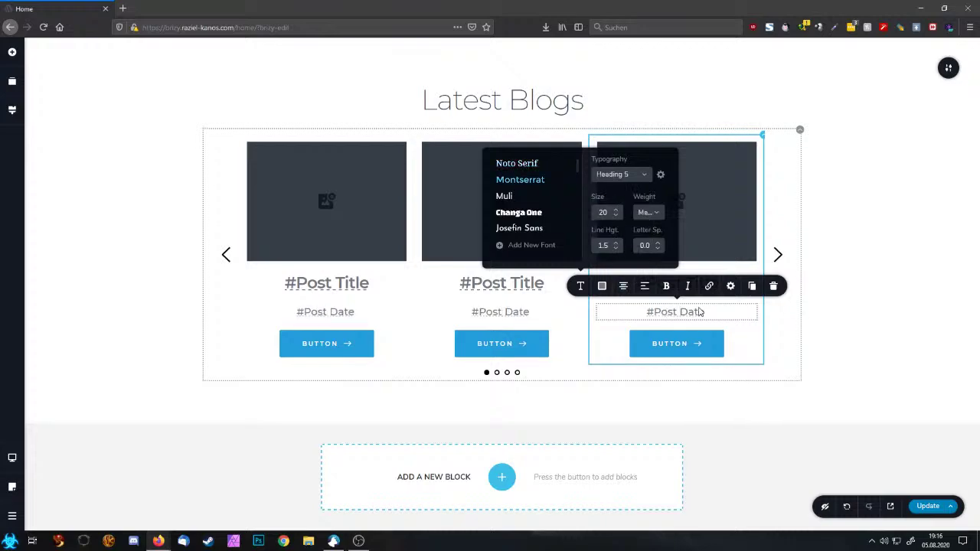
pyautogui.click(735, 315)
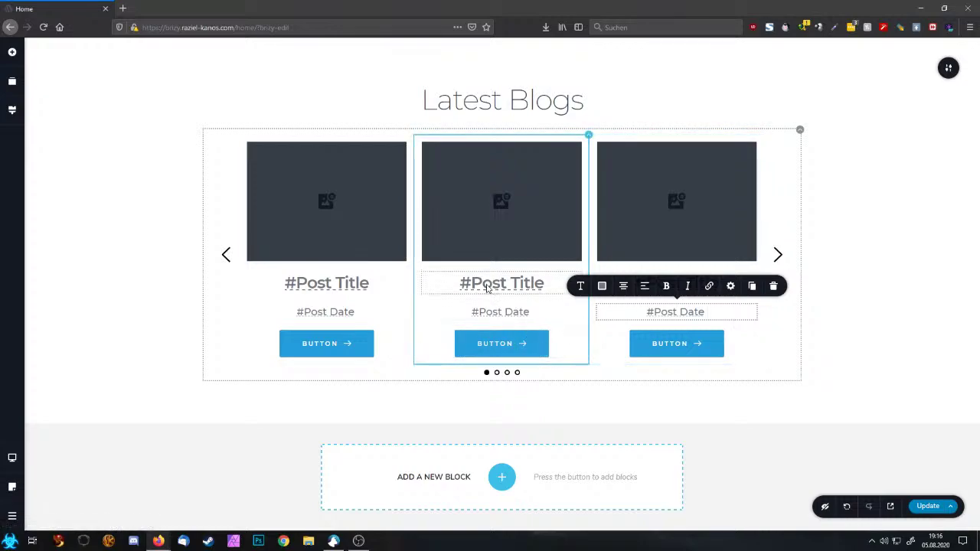
# Reduce the Post Date text's top margin to a negative value so it sits directly beneath the Post Title
pyautogui.click(519, 315)
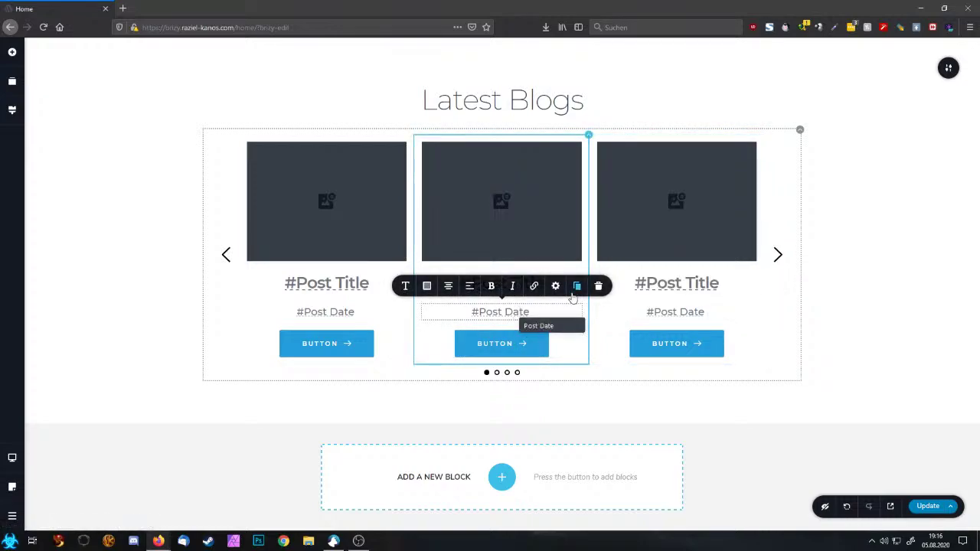
pyautogui.click(557, 289)
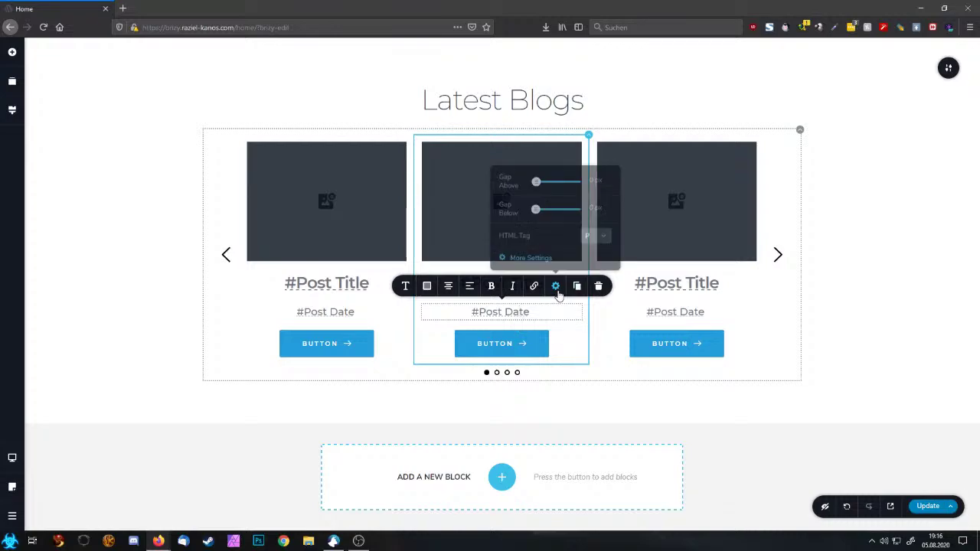
pyautogui.click(532, 256)
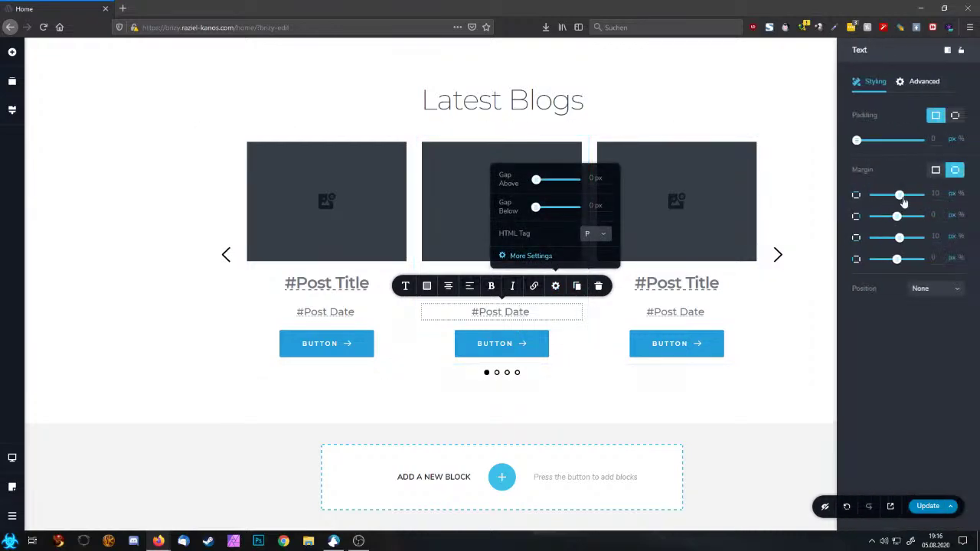
pyautogui.moveTo(901, 197); pyautogui.dragTo(893, 197)
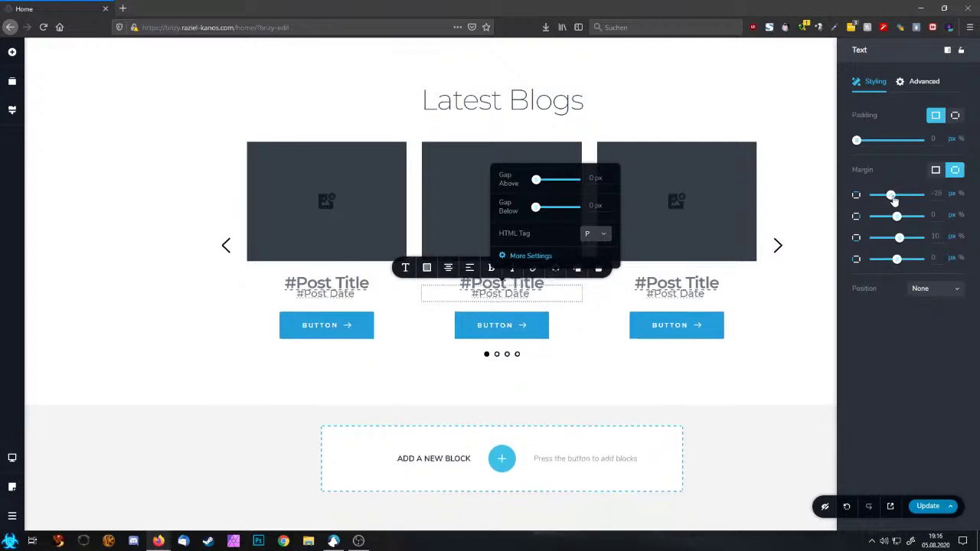
pyautogui.click(802, 303)
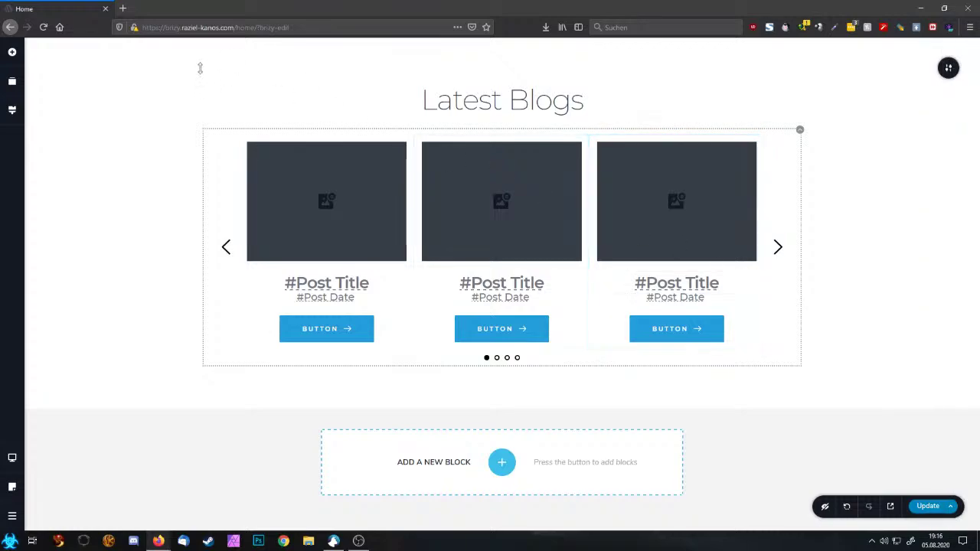
# Add a Text element below the second slide's Post Date and replace its dummy text with the dynamic Post Excerpt
pyautogui.click(11, 52)
pyautogui.moveTo(66, 152); pyautogui.dragTo(547, 316)
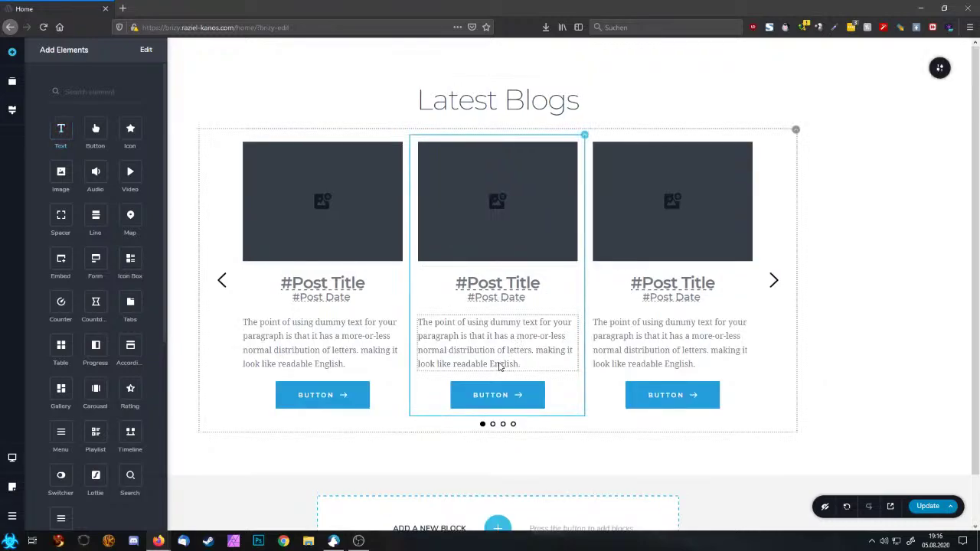
pyautogui.tripleClick(492, 350)
pyautogui.write('#')
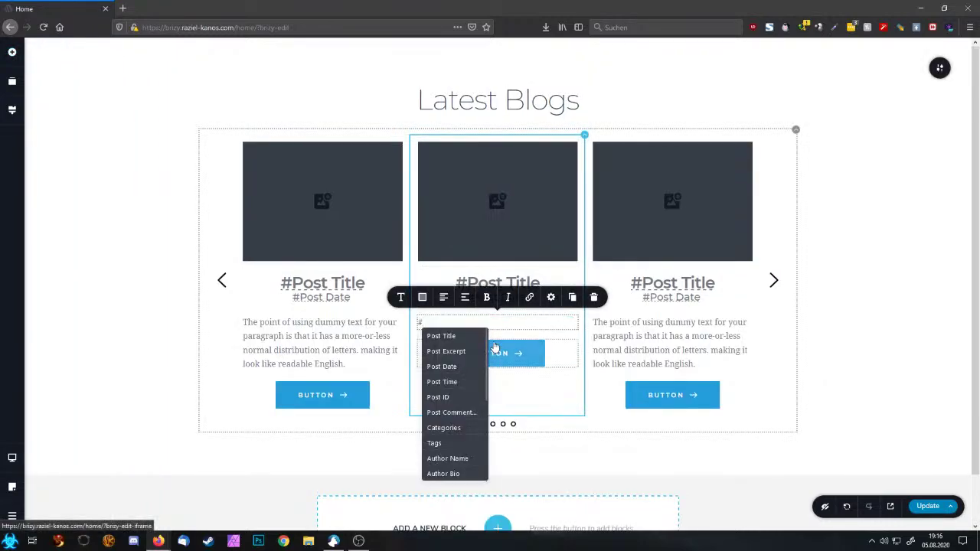
pyautogui.click(446, 352)
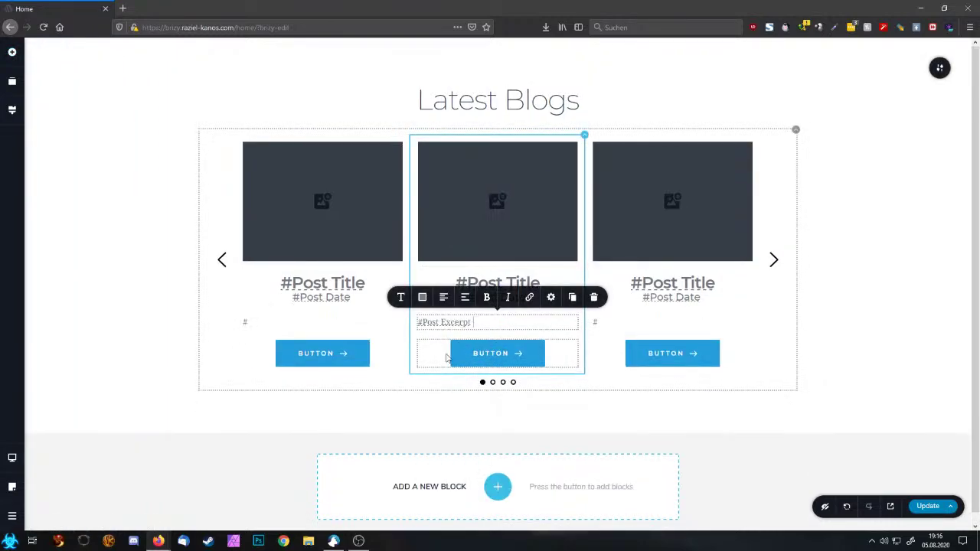
pyautogui.click(877, 362)
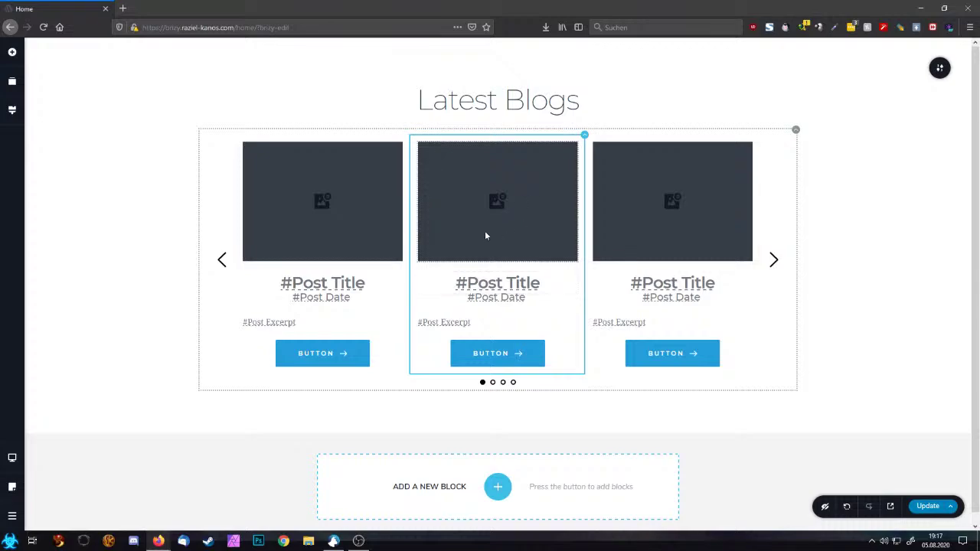
# Try enabling Auto Play in the carousel's settings and switch it off again
pyautogui.click(795, 130)
pyautogui.click(744, 155)
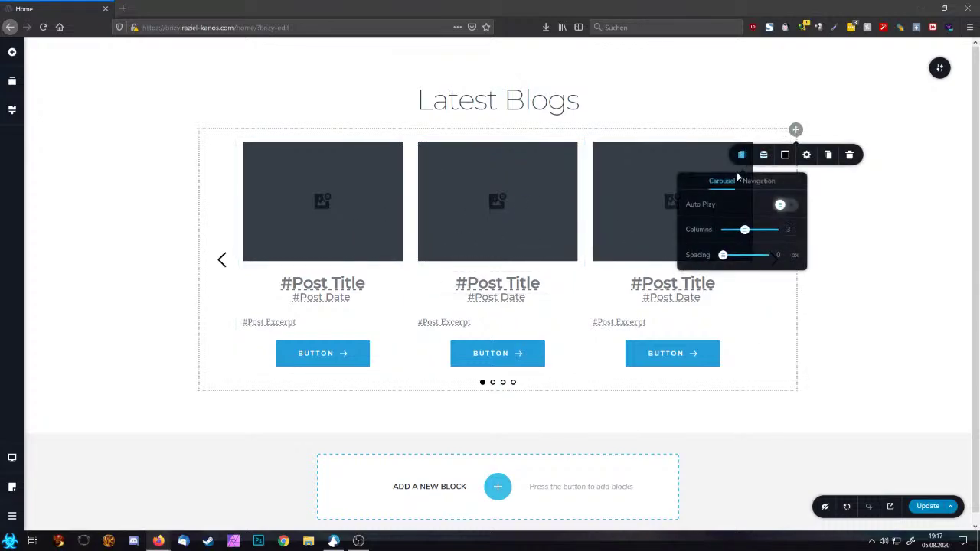
pyautogui.click(783, 207)
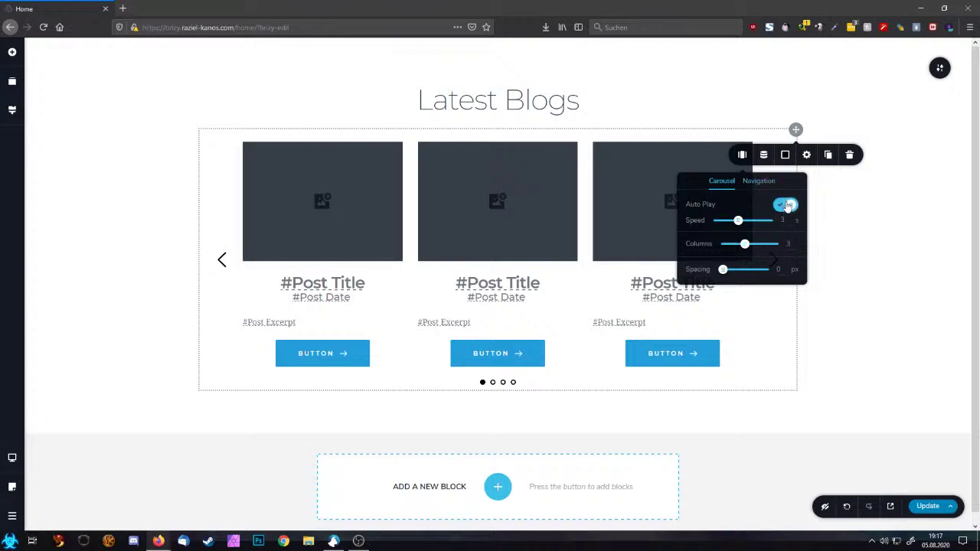
pyautogui.click(788, 205)
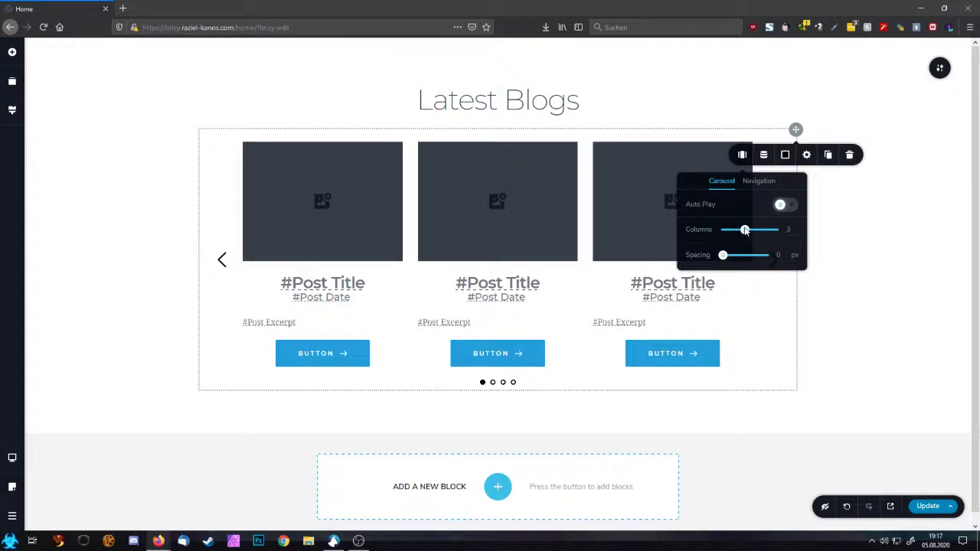
# Set the carousel's Columns to 2 and page through its slides to the last one
pyautogui.moveTo(745, 229)
pyautogui.mouseDown()
pyautogui.moveTo(755, 230)
pyautogui.moveTo(736, 231)
pyautogui.mouseUp()
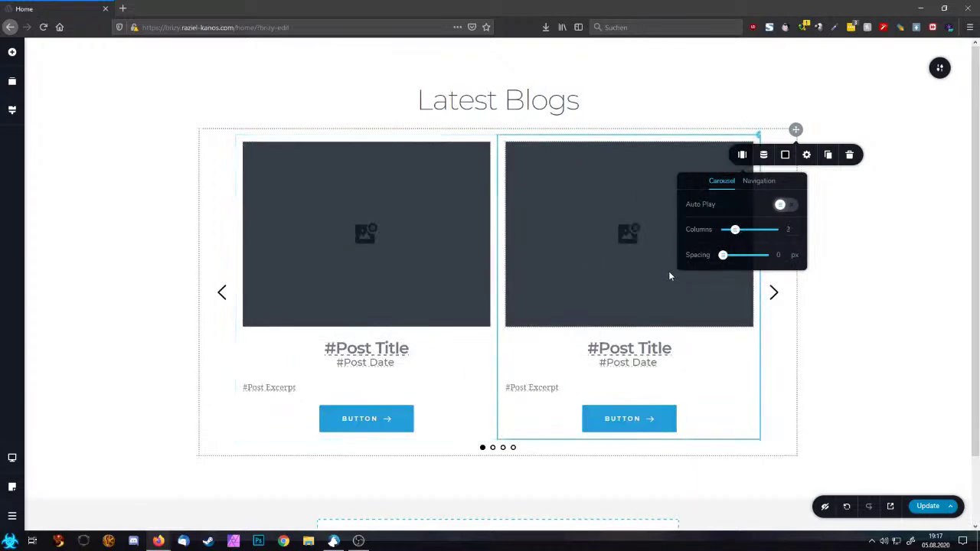
pyautogui.click(911, 359)
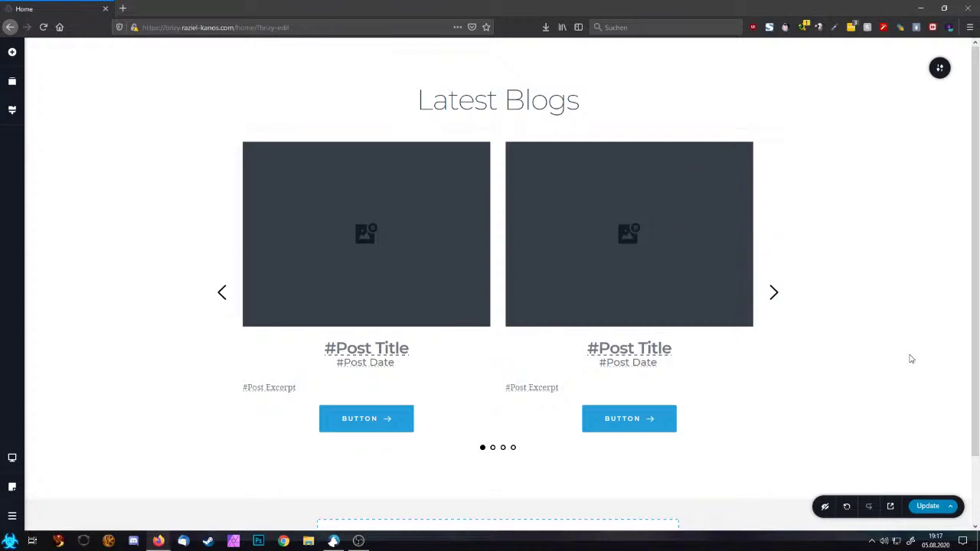
pyautogui.click(773, 291)
pyautogui.click(773, 291)
pyautogui.click(774, 292)
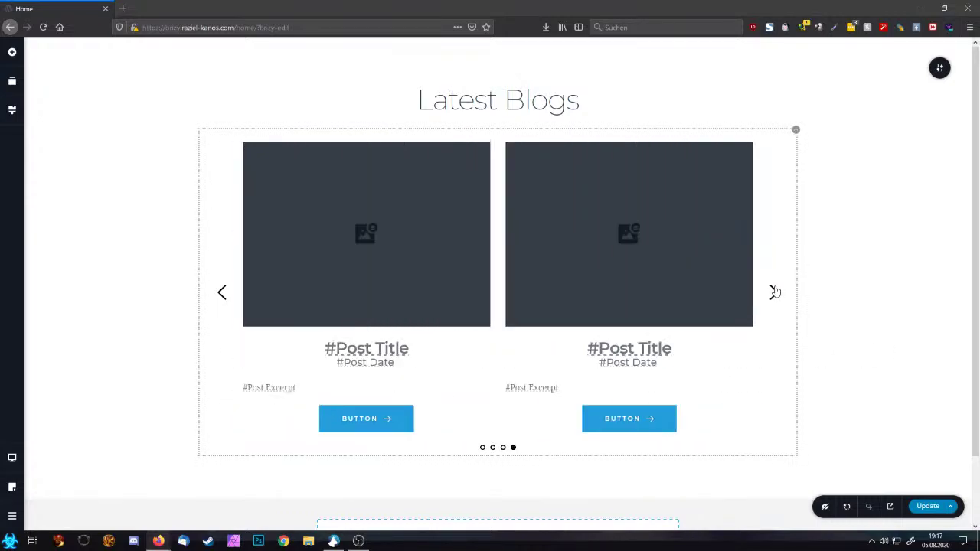
# Examine the Categories and Filter By choices in the carousel's dynamic content settings
pyautogui.click(796, 136)
pyautogui.click(764, 155)
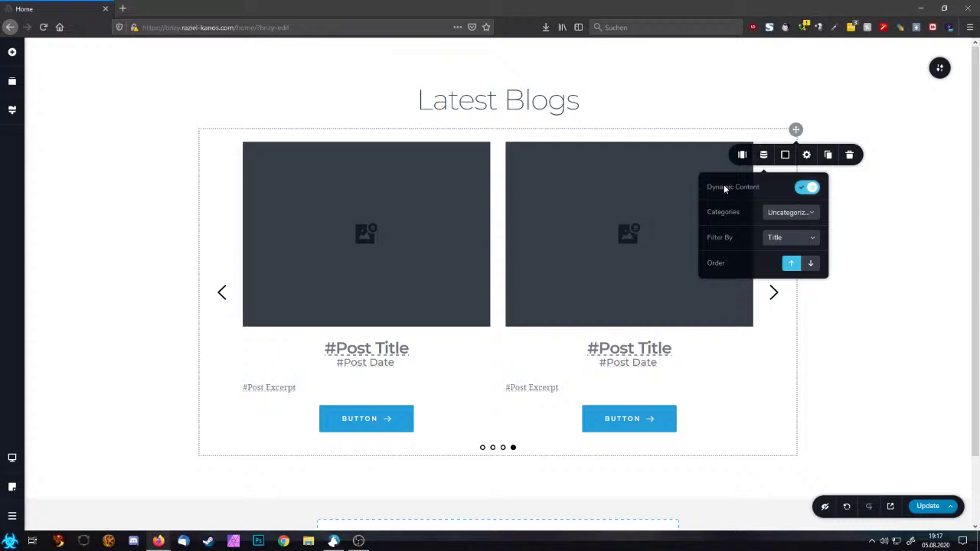
pyautogui.click(803, 217)
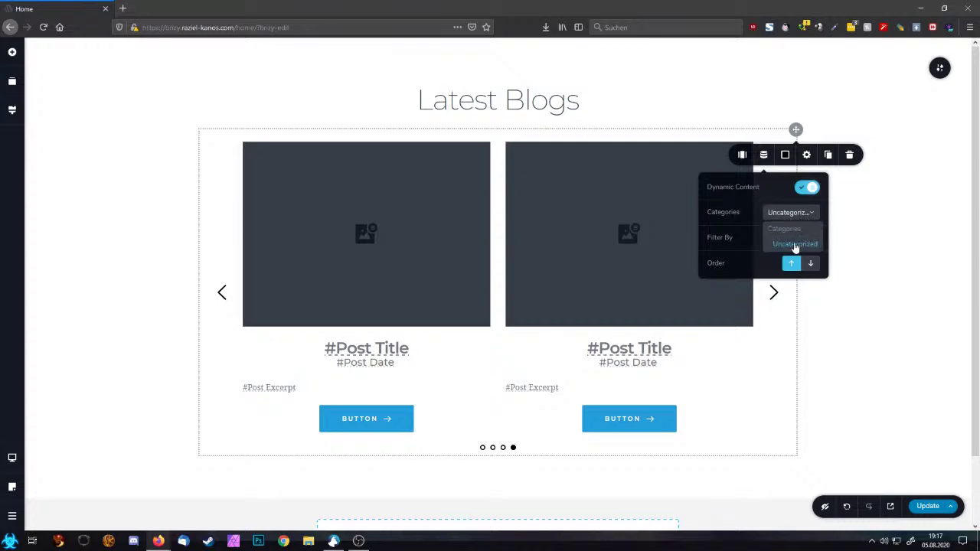
pyautogui.click(780, 246)
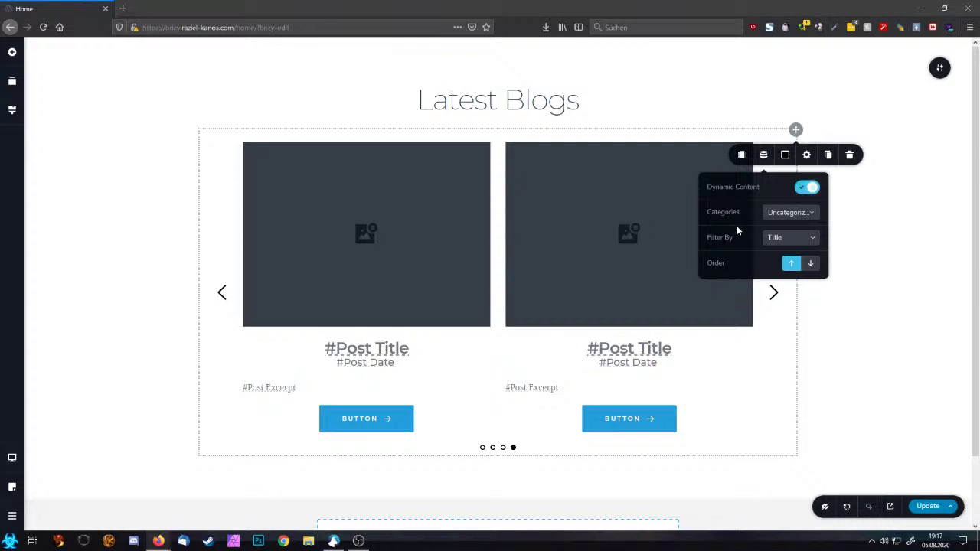
pyautogui.click(796, 240)
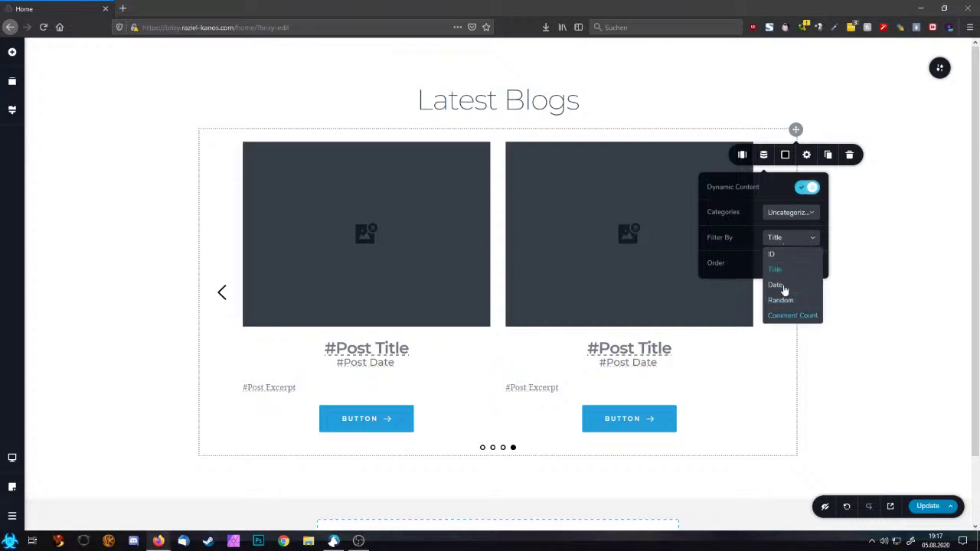
pyautogui.click(743, 235)
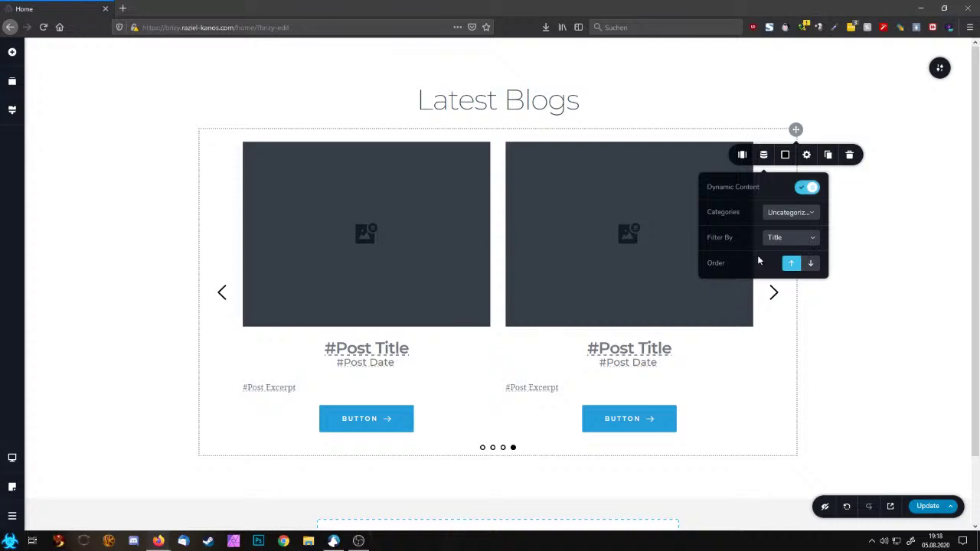
pyautogui.click(873, 321)
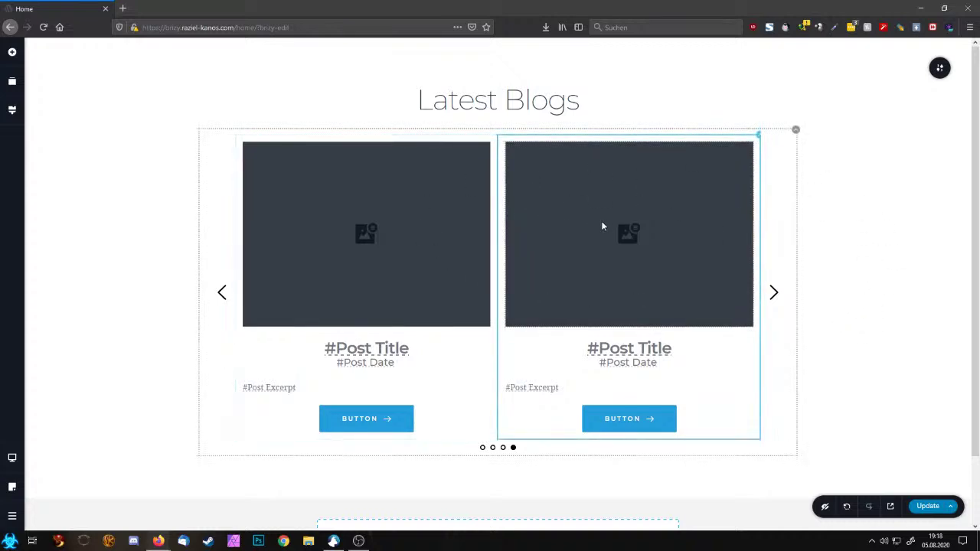
# Delete the carousel below the "Latest Blogs" heading
pyautogui.click(796, 133)
pyautogui.click(851, 157)
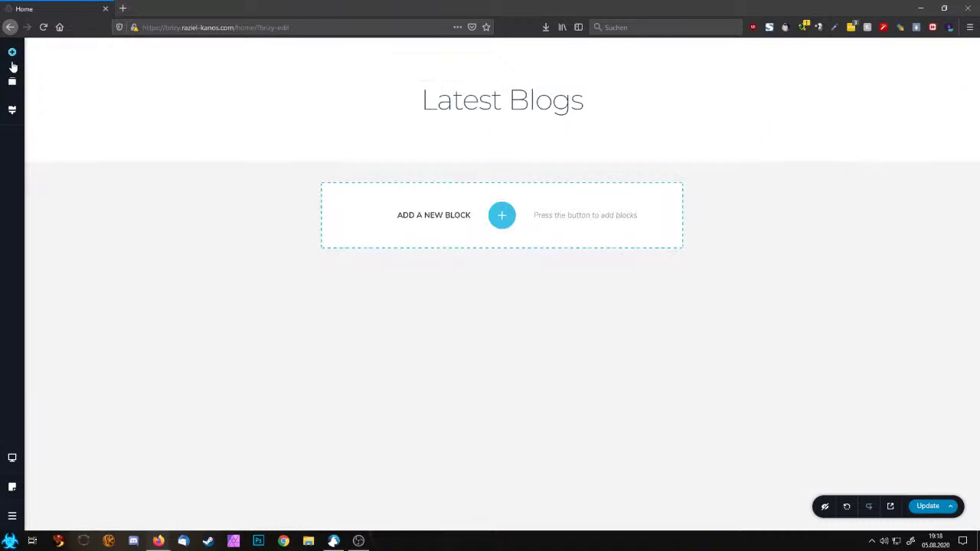
# Add an Image element below the "Latest Blogs" heading and view its dynamic image sources
pyautogui.click(11, 61)
pyautogui.moveTo(61, 169); pyautogui.dragTo(512, 122)
pyautogui.scroll(-2, 568, 230)
pyautogui.click(527, 206)
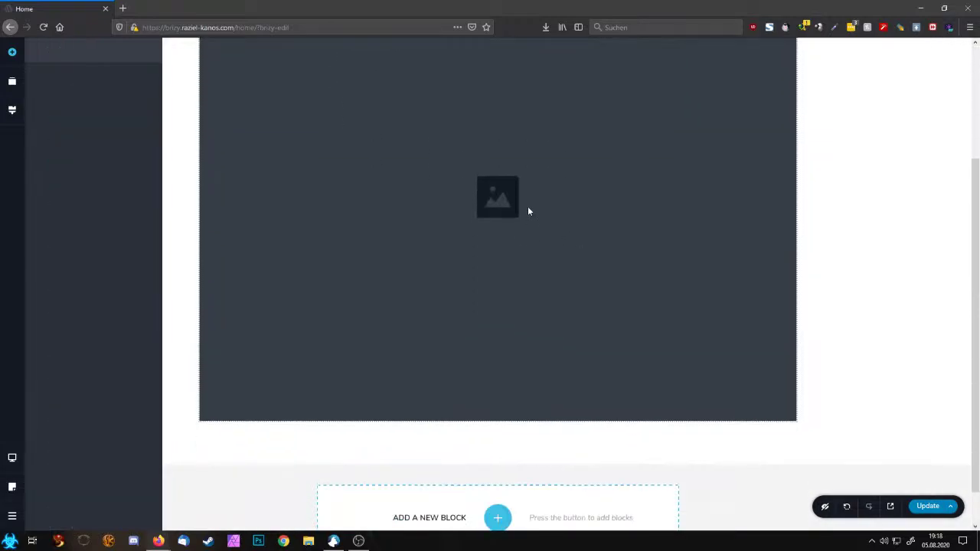
pyautogui.click(432, 442)
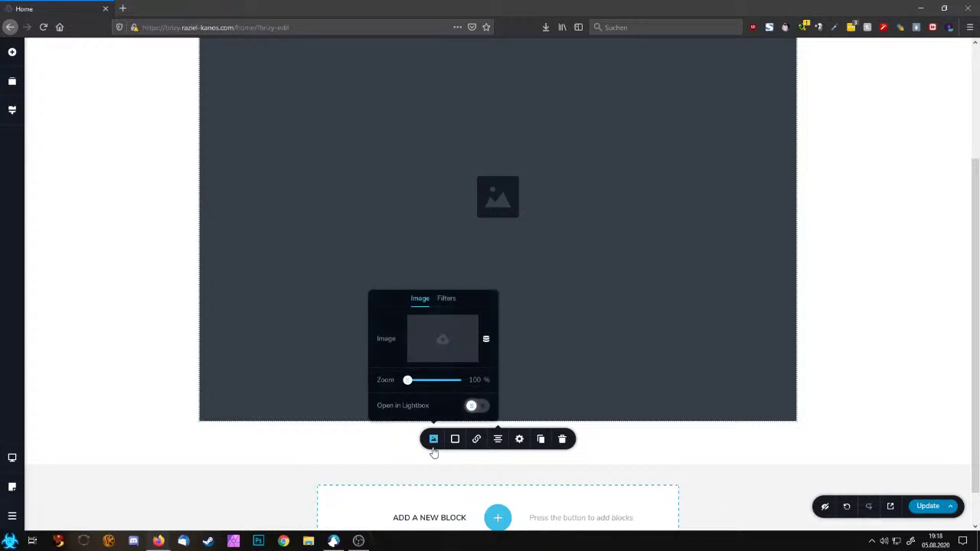
pyautogui.click(487, 341)
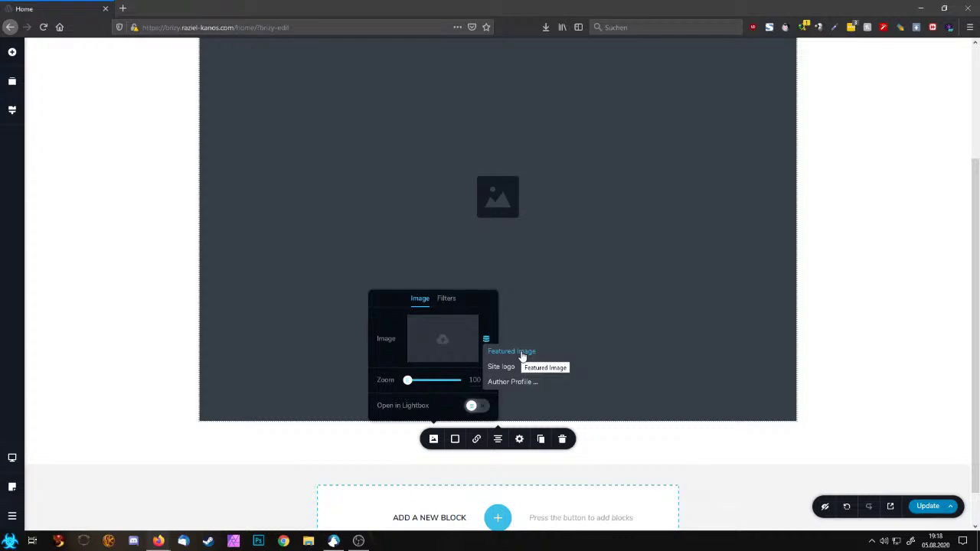
# Delete the new Image element and the whole "Latest Blogs" block
pyautogui.click(559, 277)
pyautogui.click(562, 438)
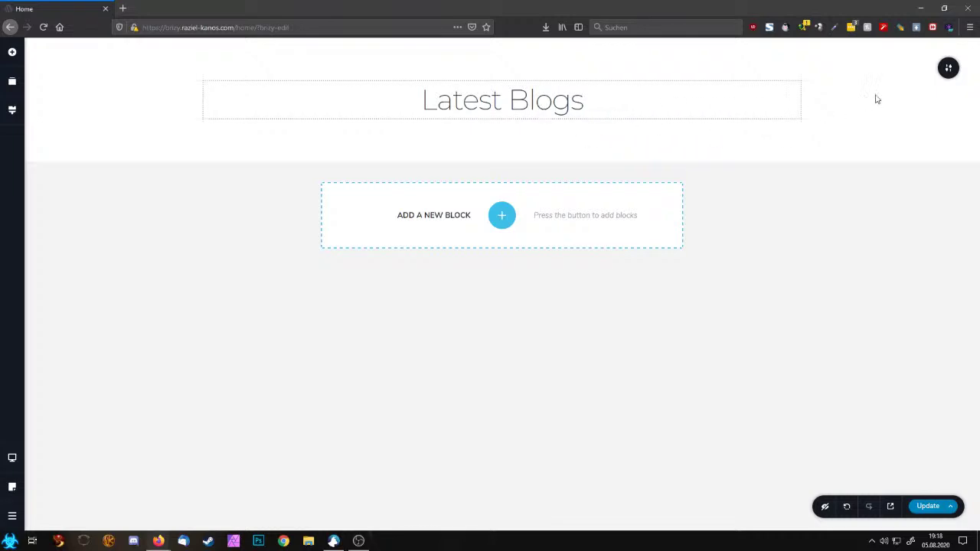
pyautogui.click(947, 69)
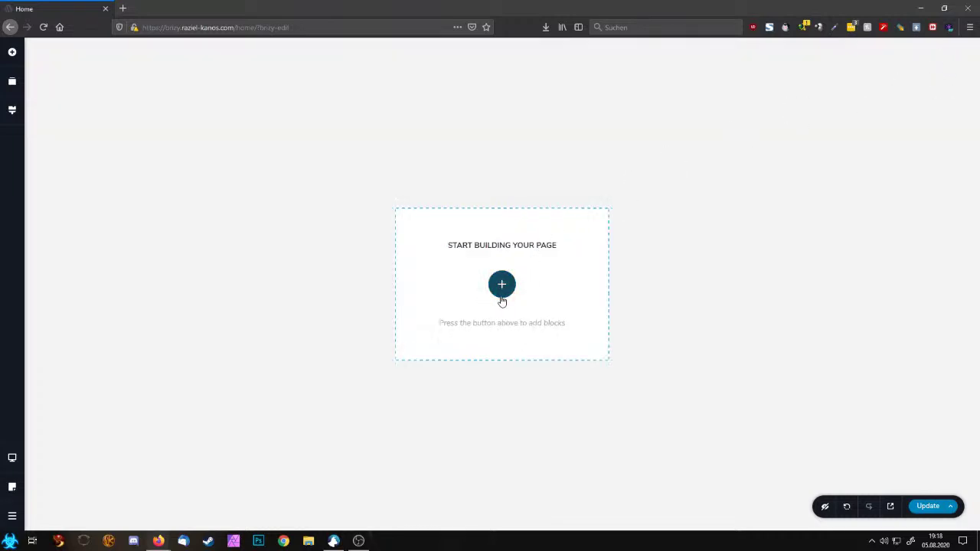
# Add the light Kit #2 header block with the Company logo and the Services, Portfolio and Contact menu
pyautogui.click(502, 284)
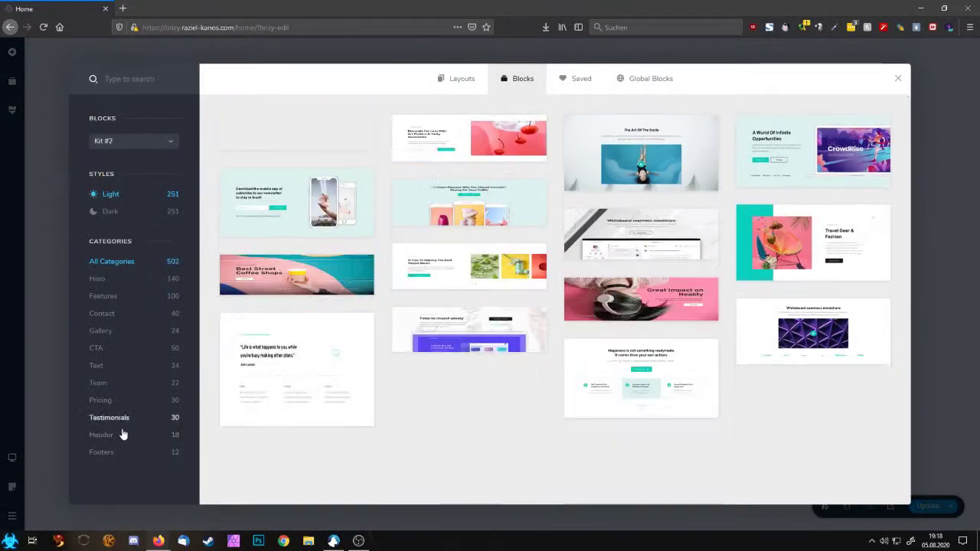
pyautogui.click(123, 434)
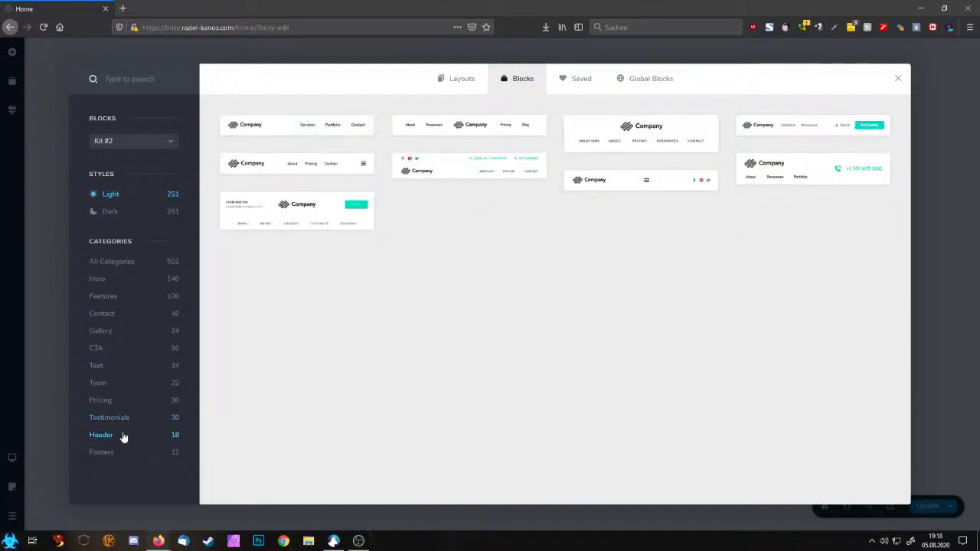
pyautogui.click(355, 136)
# Remove the header's Company logo image and set its source to the dynamic Site logo
pyautogui.click(237, 65)
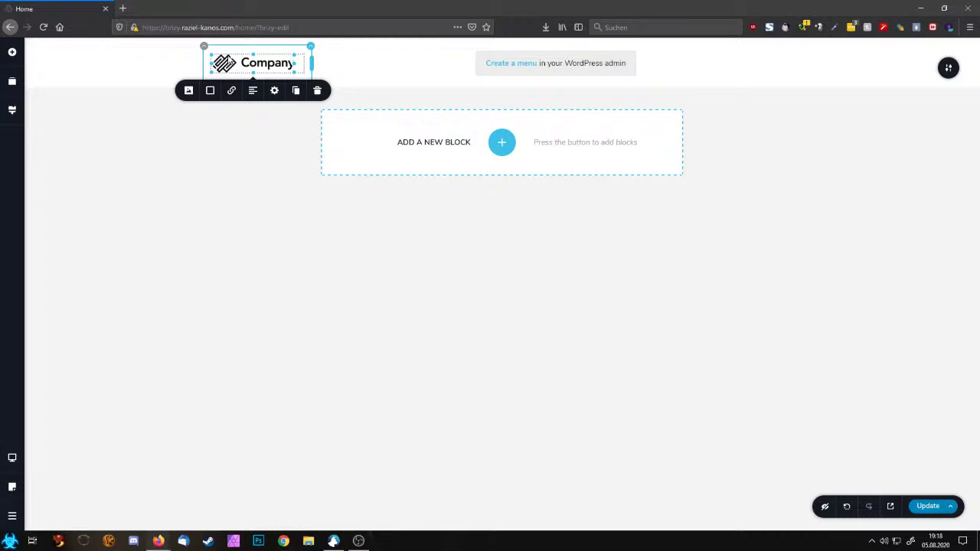
pyautogui.click(189, 90)
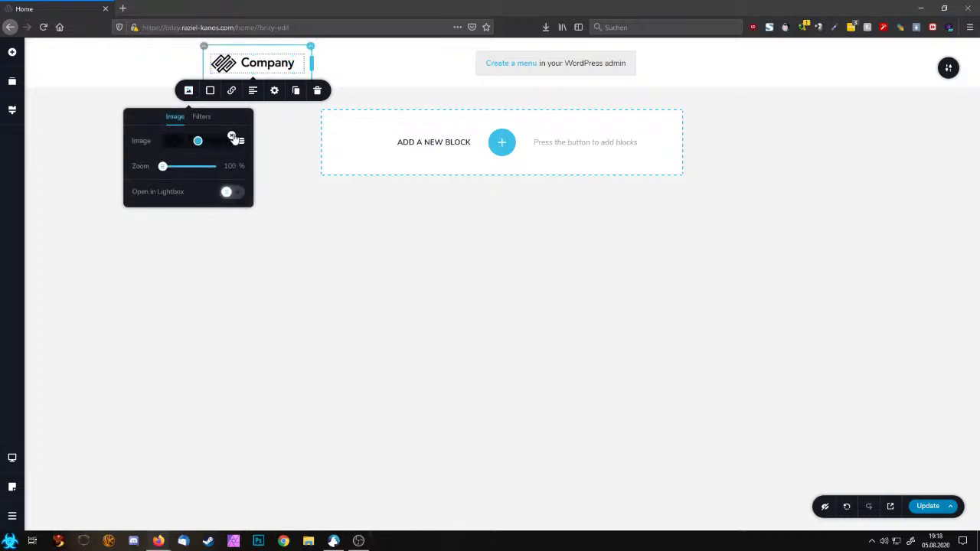
pyautogui.click(231, 136)
pyautogui.click(241, 158)
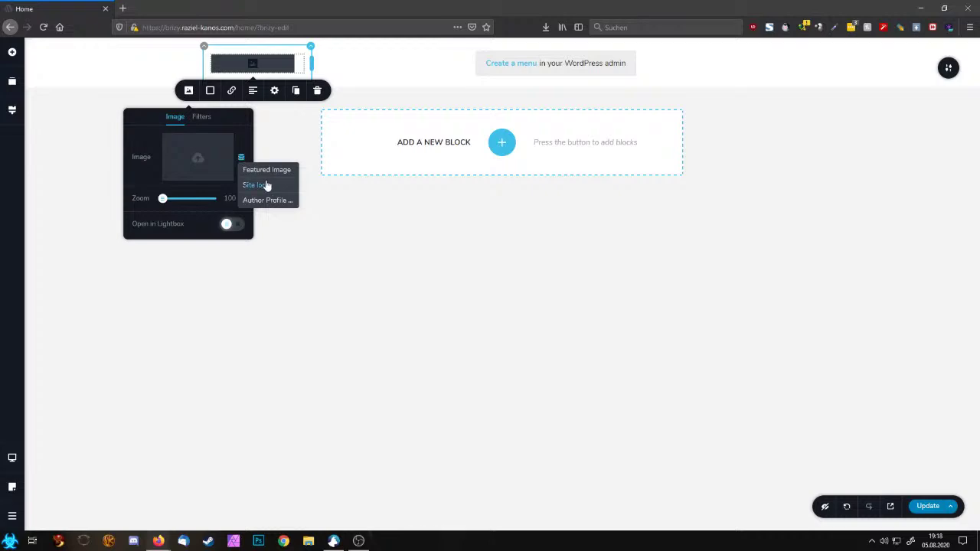
pyautogui.click(259, 185)
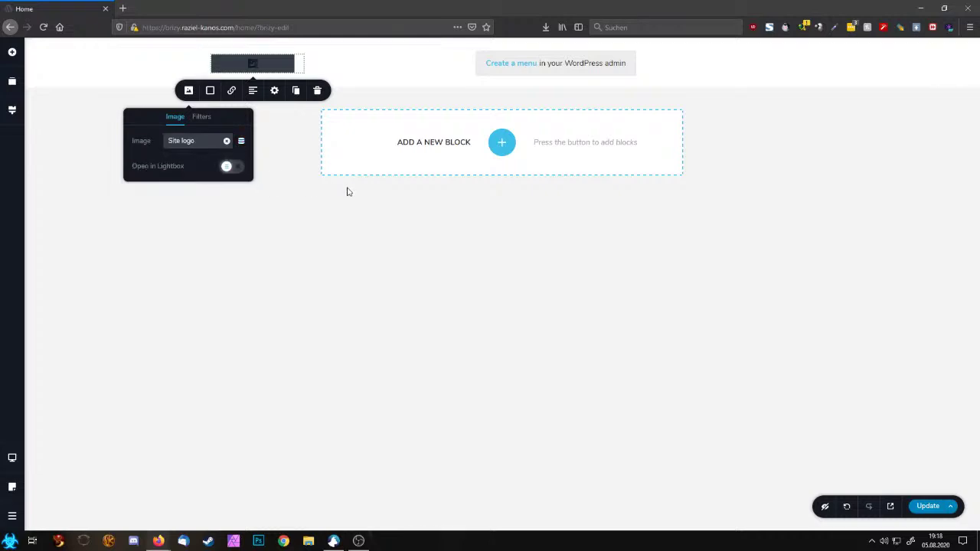
pyautogui.click(394, 77)
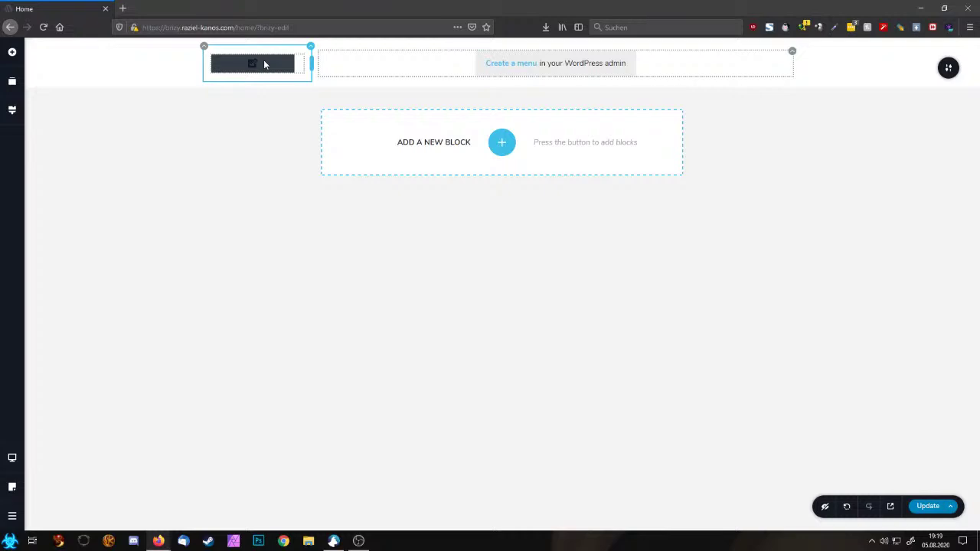
# Add a blank block below the header and insert a two-column row in it
pyautogui.click(501, 141)
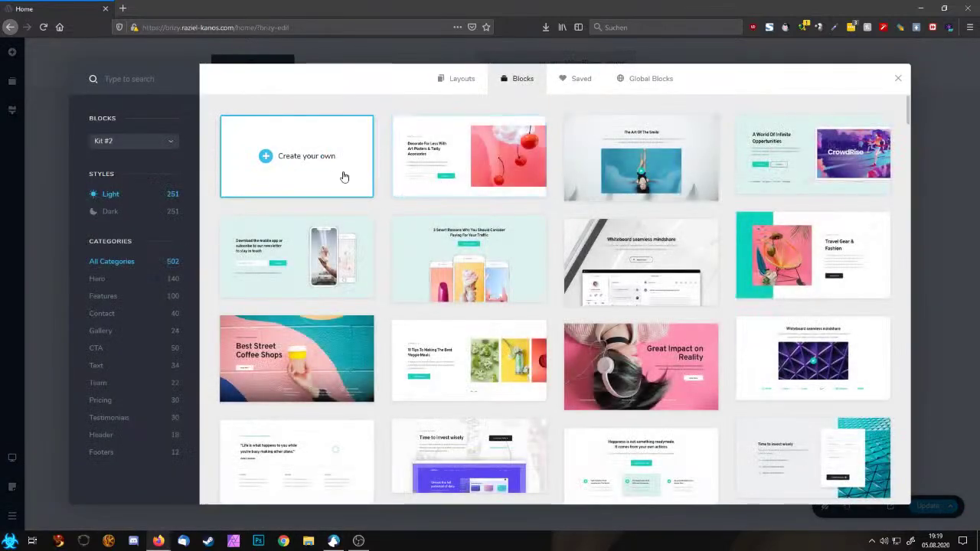
pyautogui.click(295, 156)
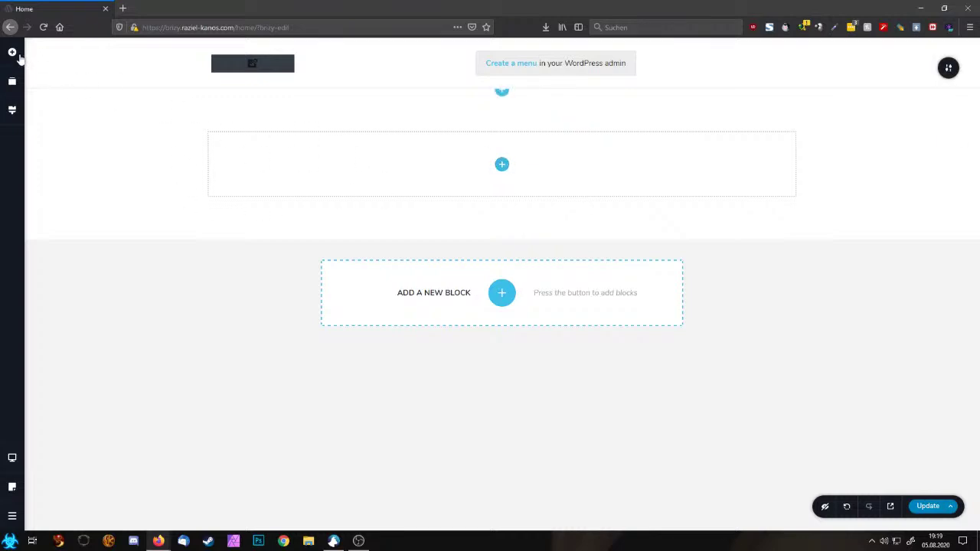
pyautogui.click(12, 52)
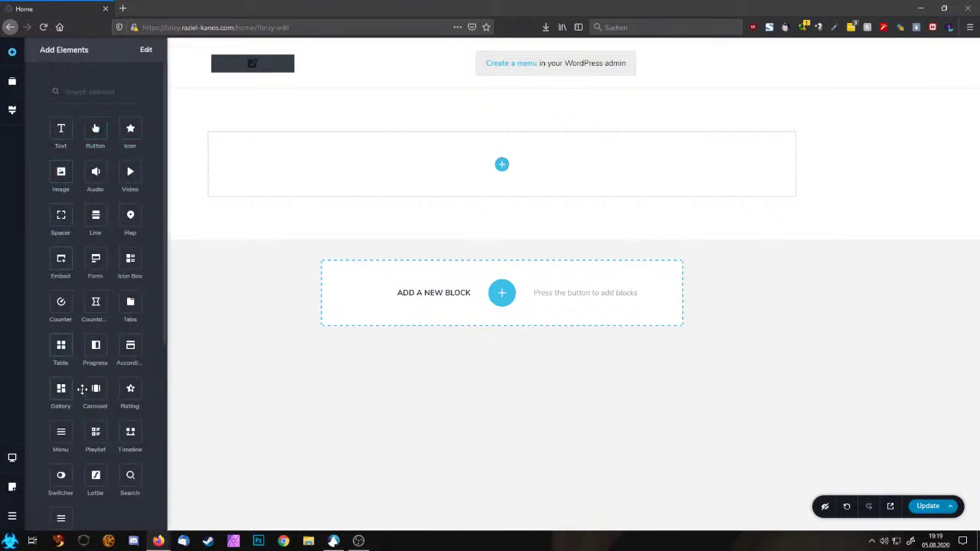
pyautogui.scroll(-3, 94, 370)
pyautogui.moveTo(64, 377); pyautogui.dragTo(497, 164)
pyautogui.scroll(3, 69, 170)
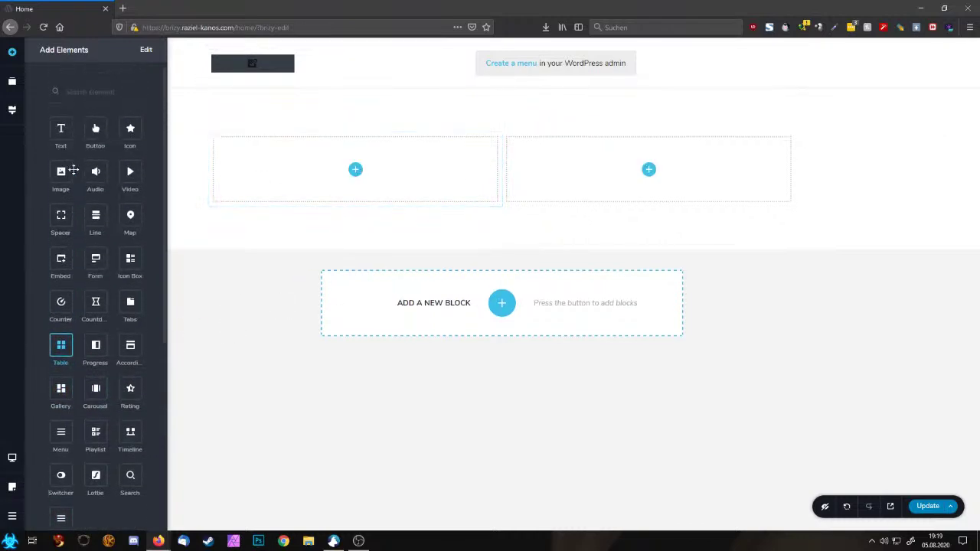
# Add an Image element to the row's first column and set its source to the dynamic Author Profile Picture
pyautogui.moveTo(69, 170); pyautogui.dragTo(355, 170)
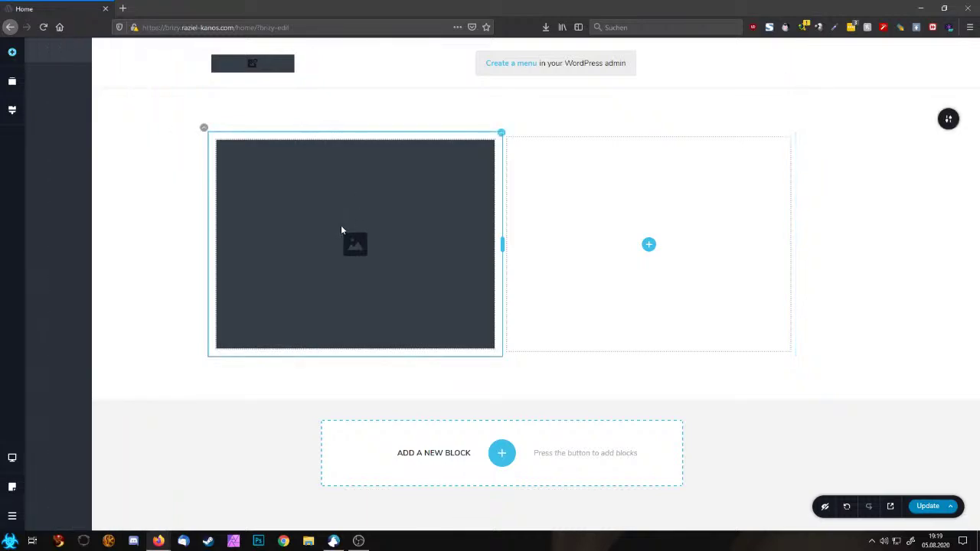
pyautogui.click(292, 367)
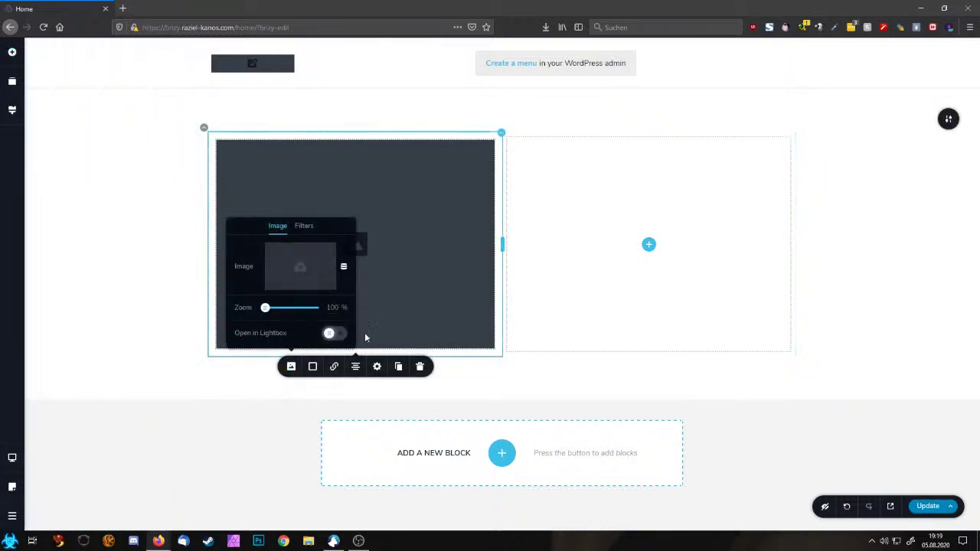
pyautogui.click(344, 270)
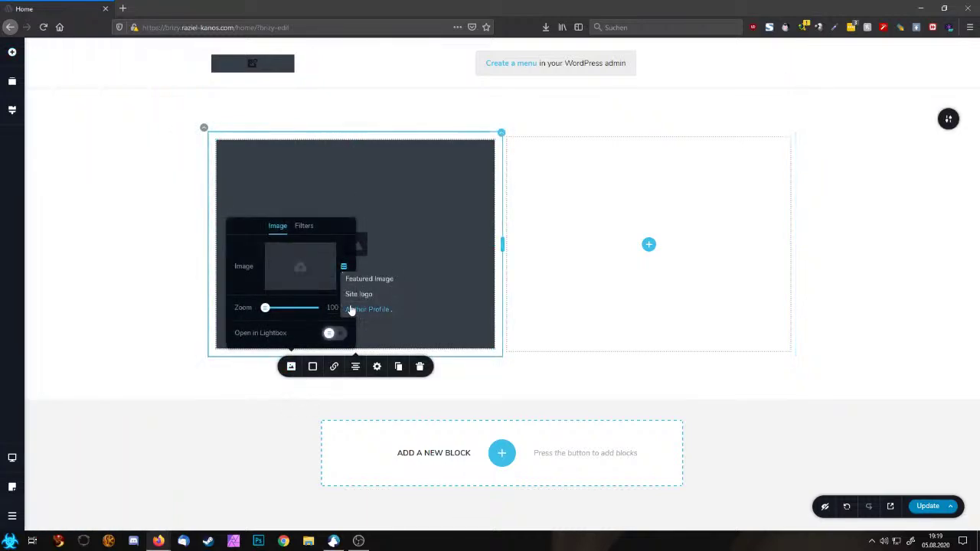
pyautogui.click(371, 310)
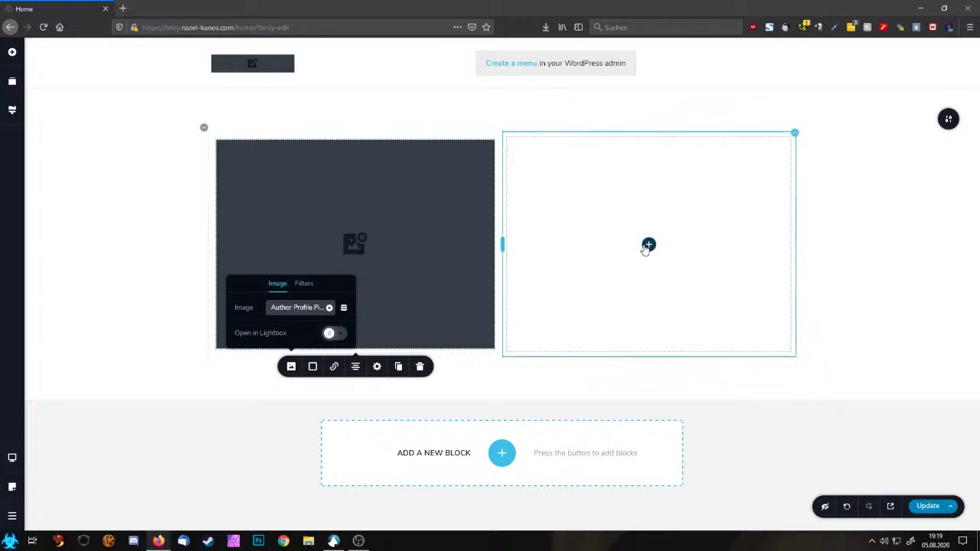
# Add a Text element to the row's second column and replace its dummy text with the dynamic Author Name
pyautogui.click(11, 51)
pyautogui.moveTo(65, 130); pyautogui.dragTo(639, 250)
pyautogui.click(588, 166)
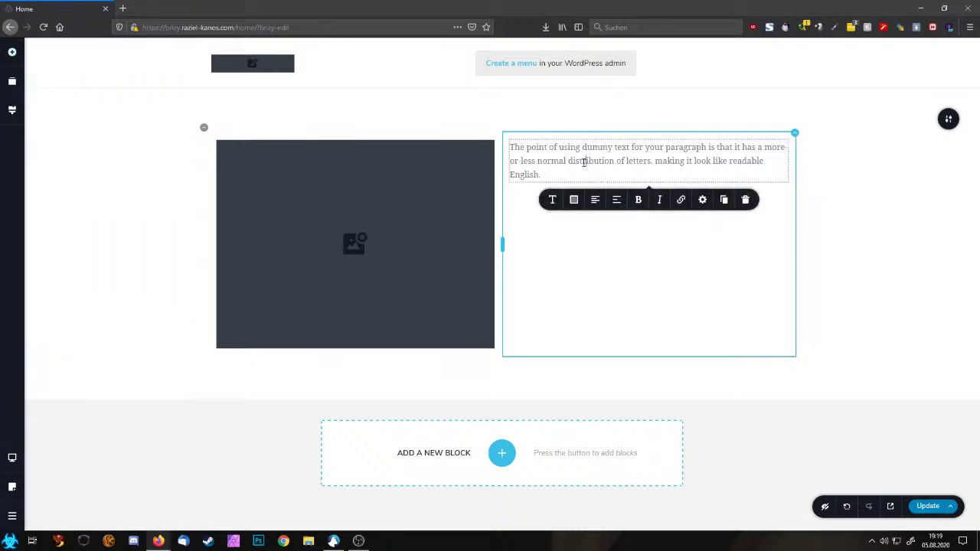
pyautogui.tripleClick(584, 163)
pyautogui.write('#')
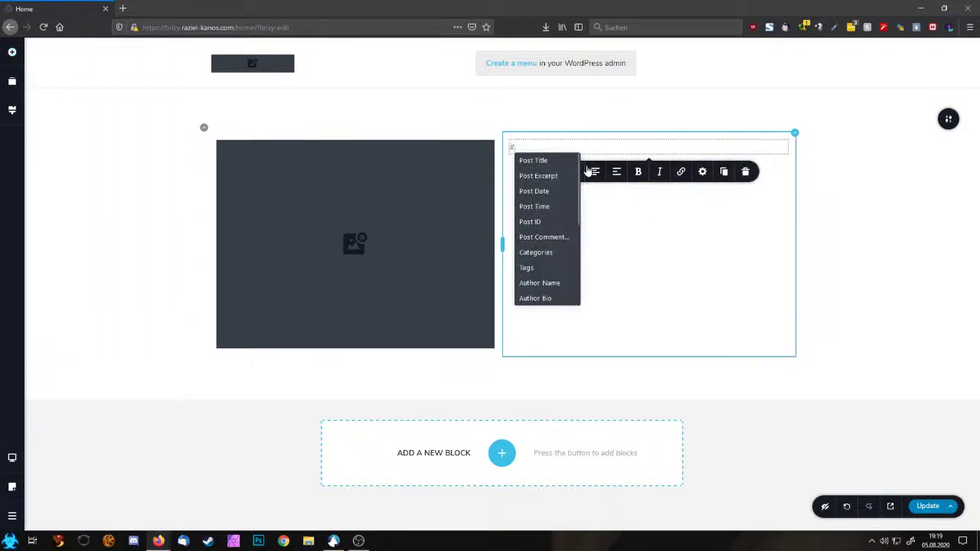
pyautogui.scroll(-1, 556, 254)
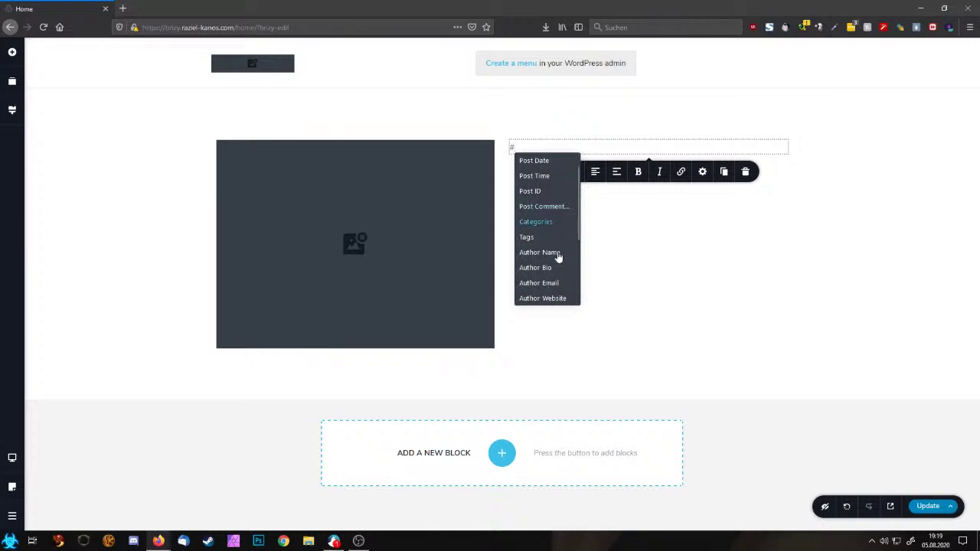
pyautogui.click(558, 256)
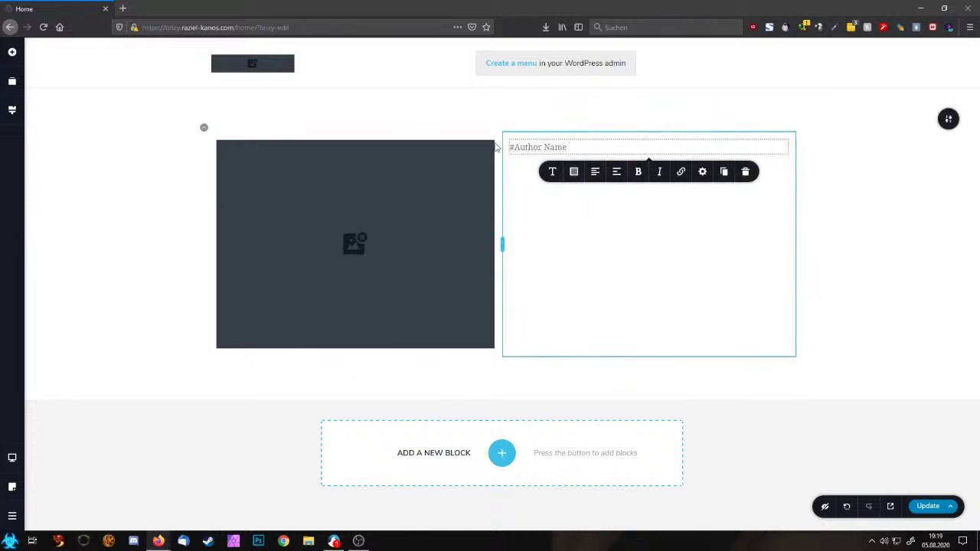
pyautogui.click(576, 245)
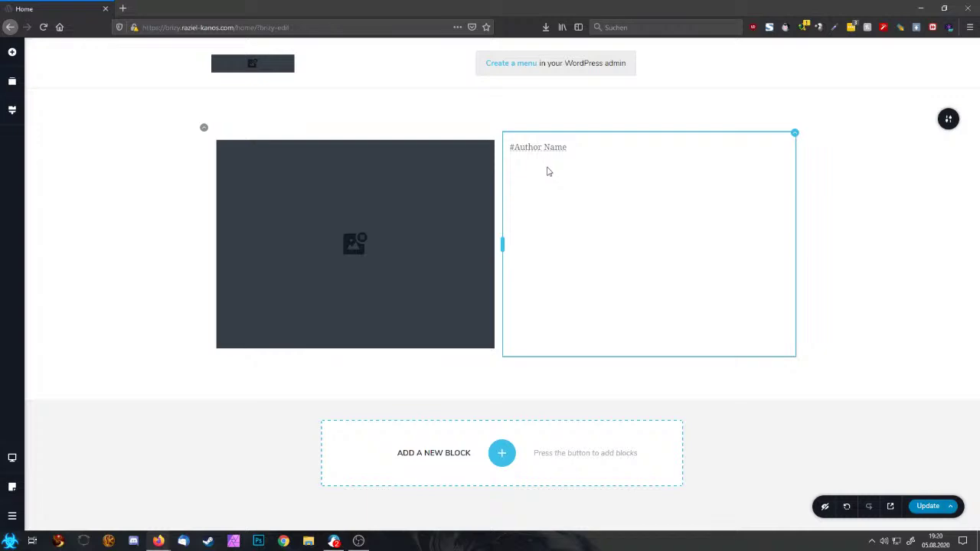
# Delete the author profile block and the header block from the Home page
pyautogui.click(949, 120)
pyautogui.click(945, 120)
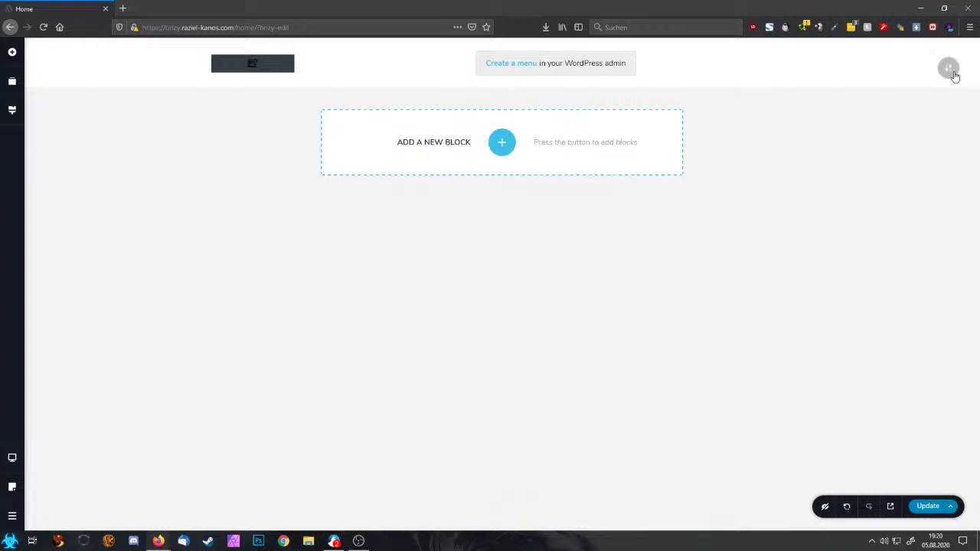
pyautogui.click(950, 71)
pyautogui.click(946, 69)
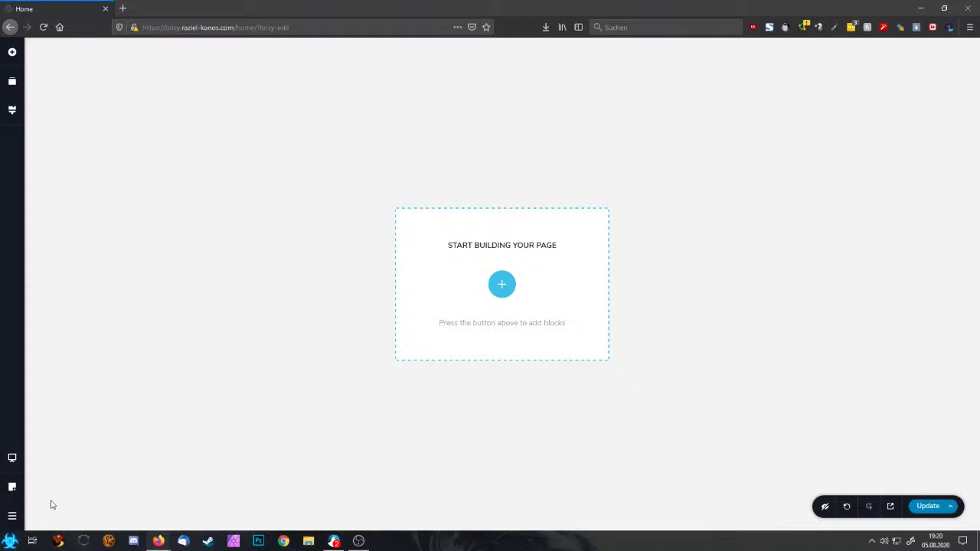
# Leave the Brizy editor for the WordPress dashboard without saving the Home page changes
pyautogui.click(12, 515)
pyautogui.click(59, 514)
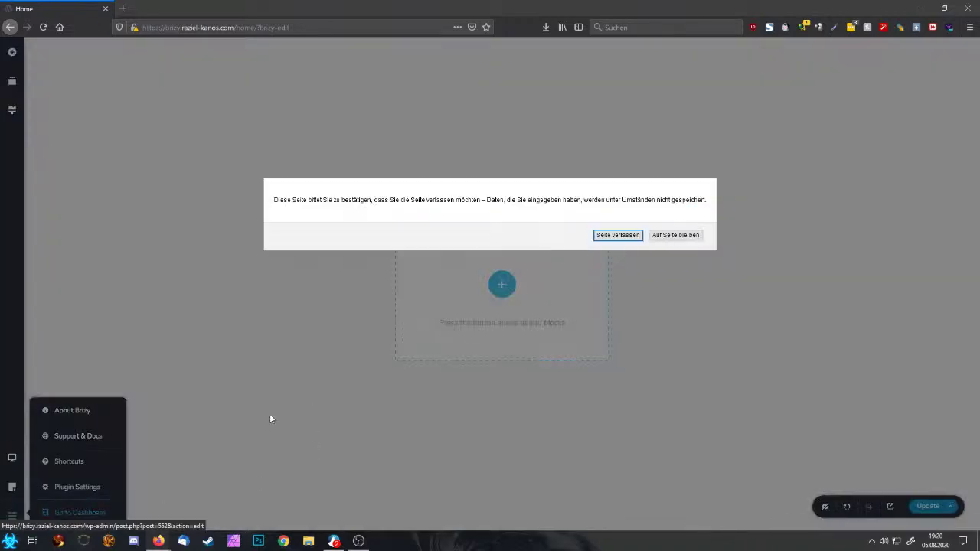
pyautogui.click(617, 235)
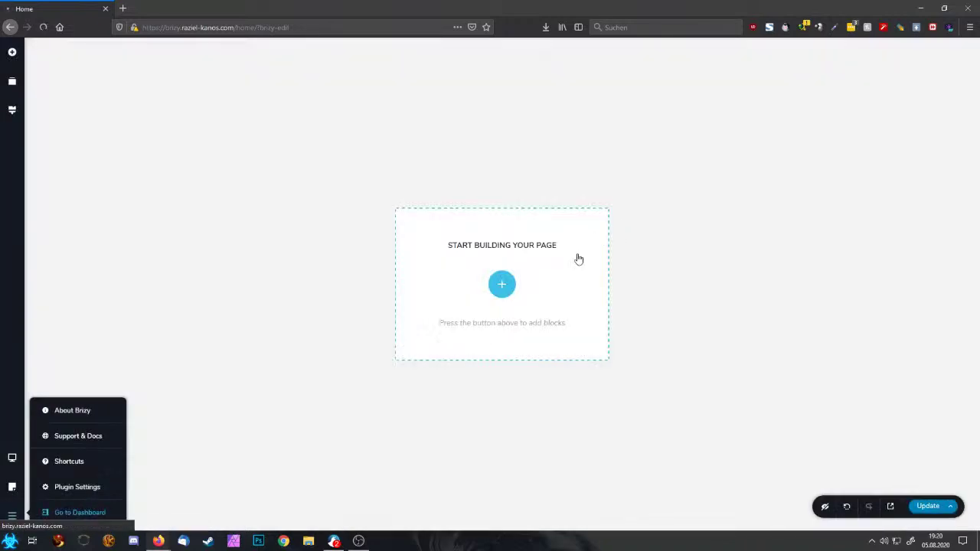
pyautogui.click(333, 541)
pyautogui.moveTo(545, 11); pyautogui.dragTo(546, 0)
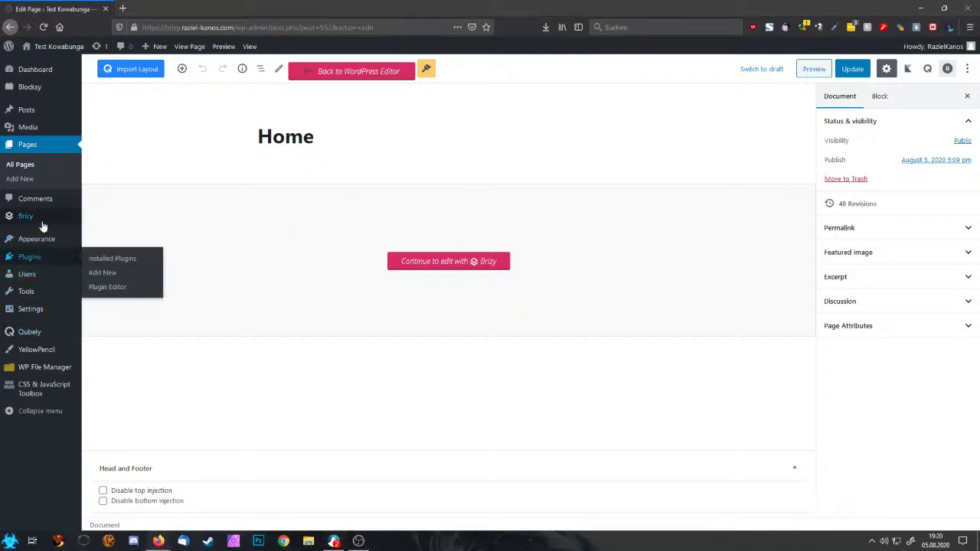
# Open the Brizy templates list and move the existing Blog template to the trash
pyautogui.moveTo(42, 221)
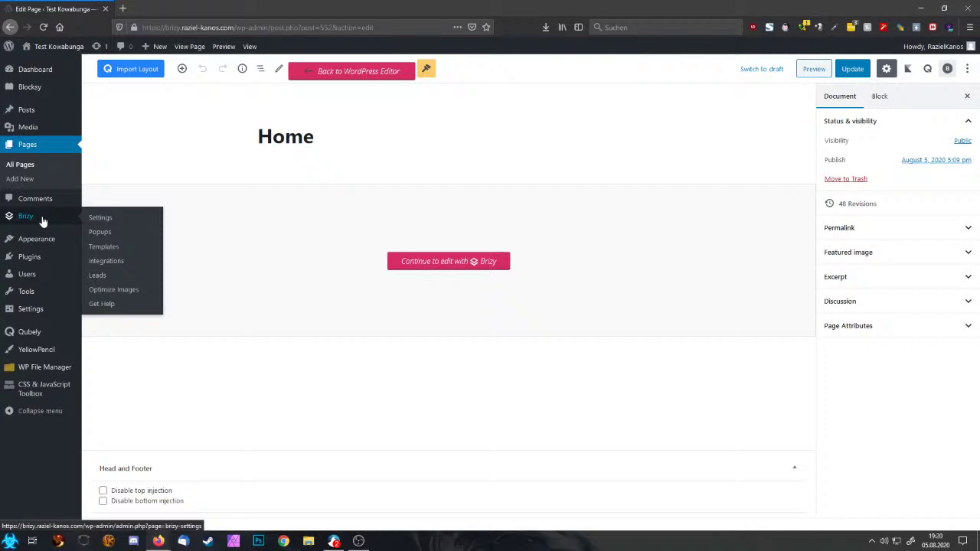
pyautogui.click(111, 248)
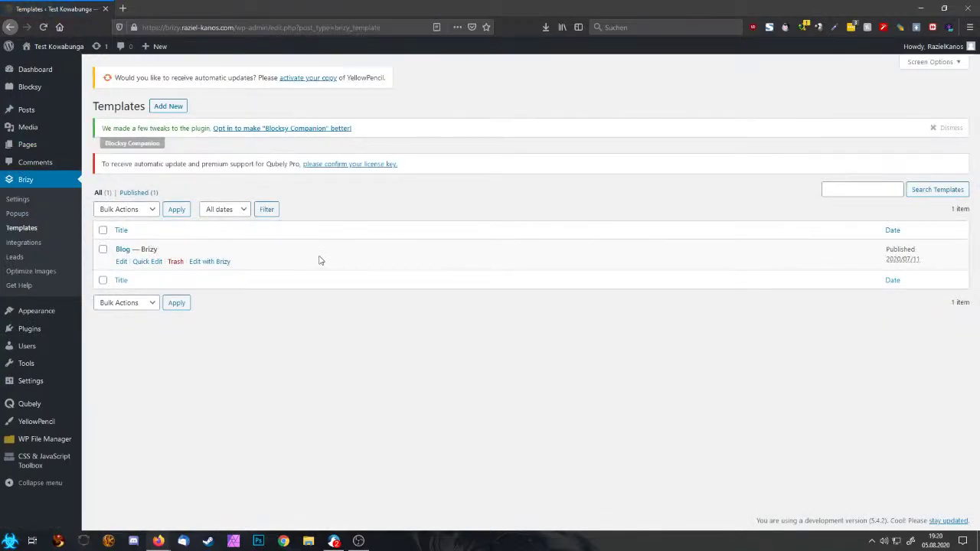
pyautogui.click(175, 261)
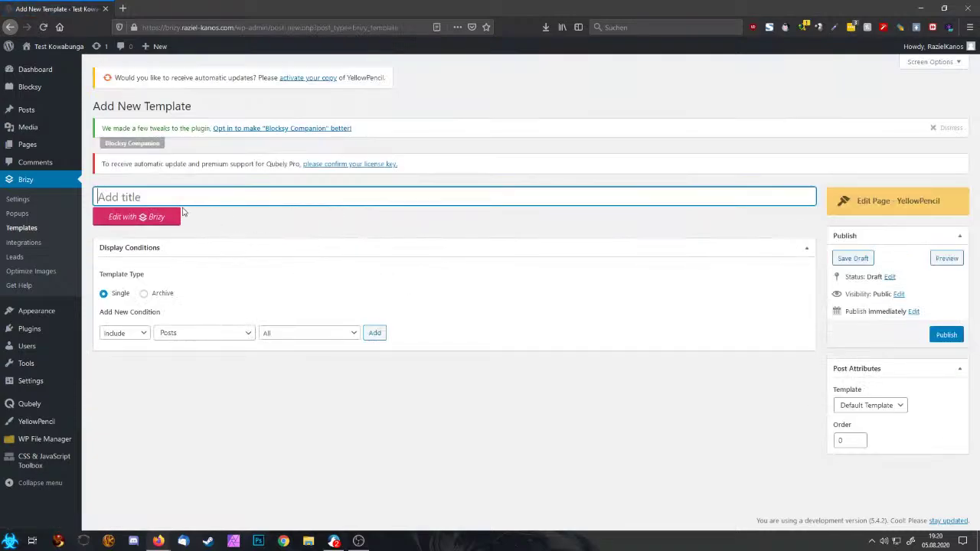
# Publish a new single template titled "Blog Post" with a display condition that includes all posts
pyautogui.write('Blog Post')
pyautogui.click(280, 337)
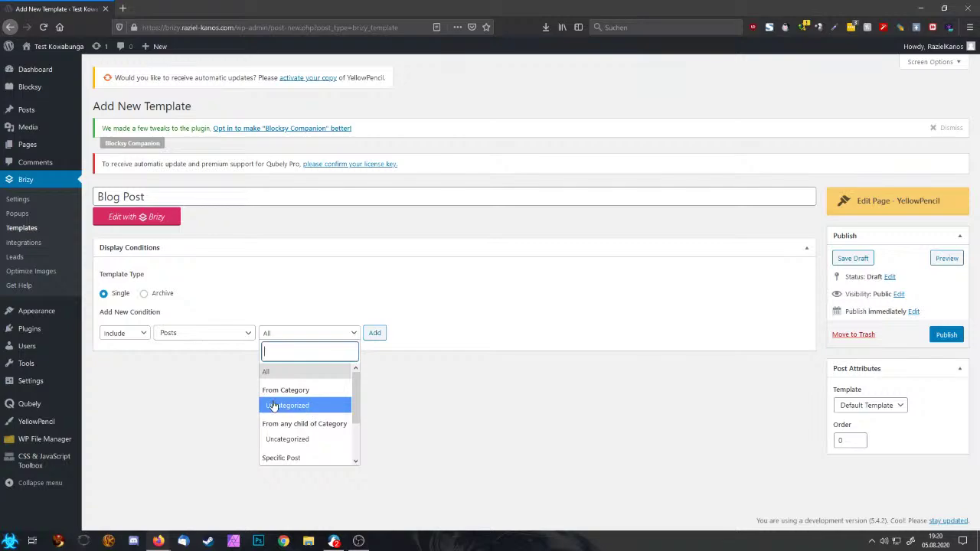
pyautogui.scroll(-2, 306, 412)
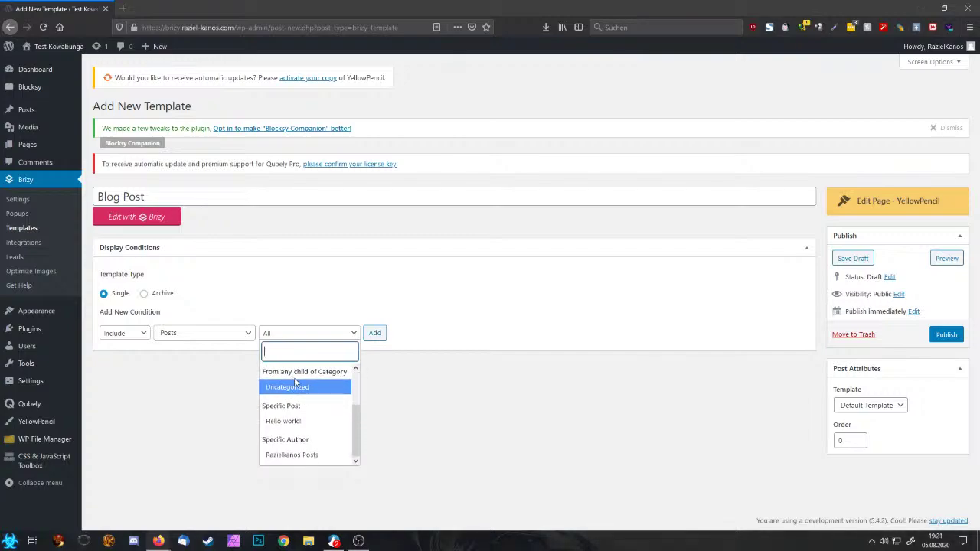
pyautogui.scroll(3, 306, 390)
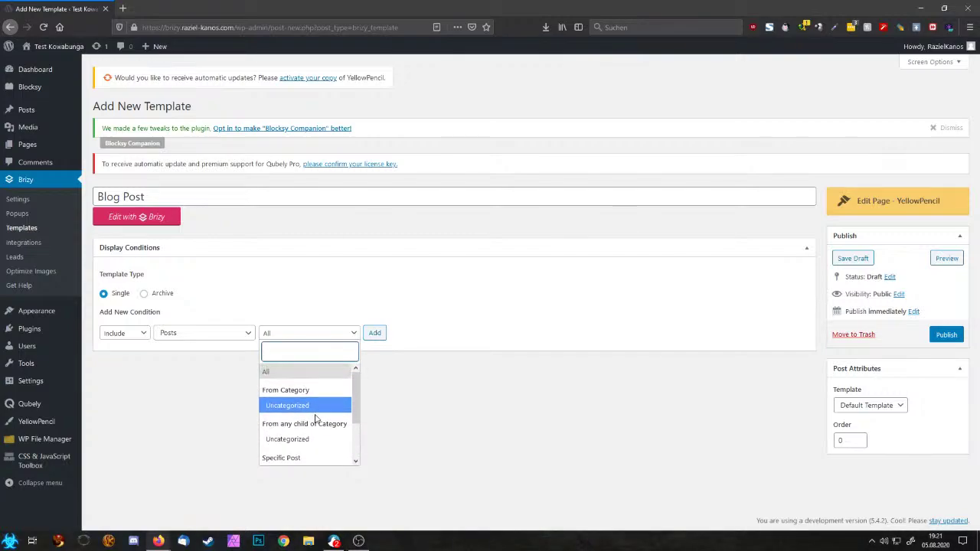
pyautogui.click(266, 299)
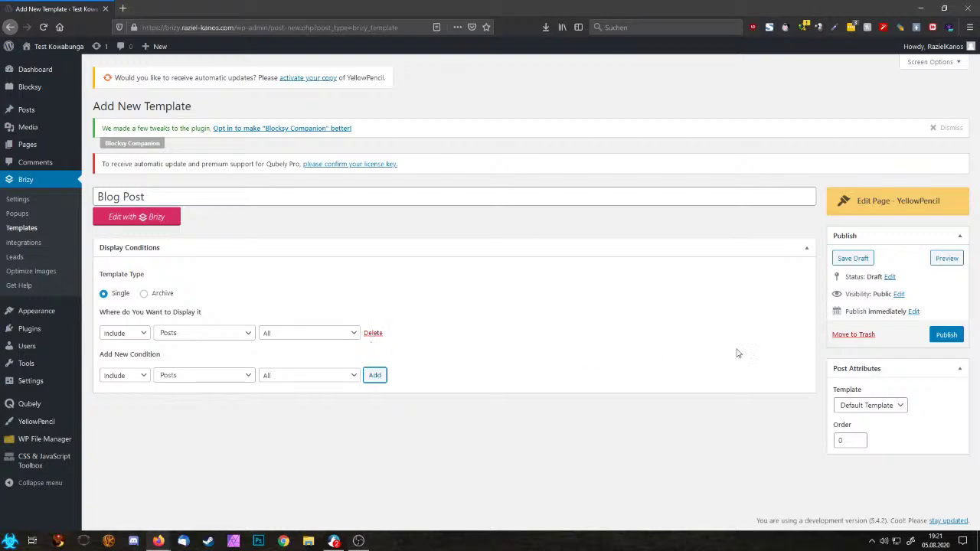
pyautogui.click(946, 335)
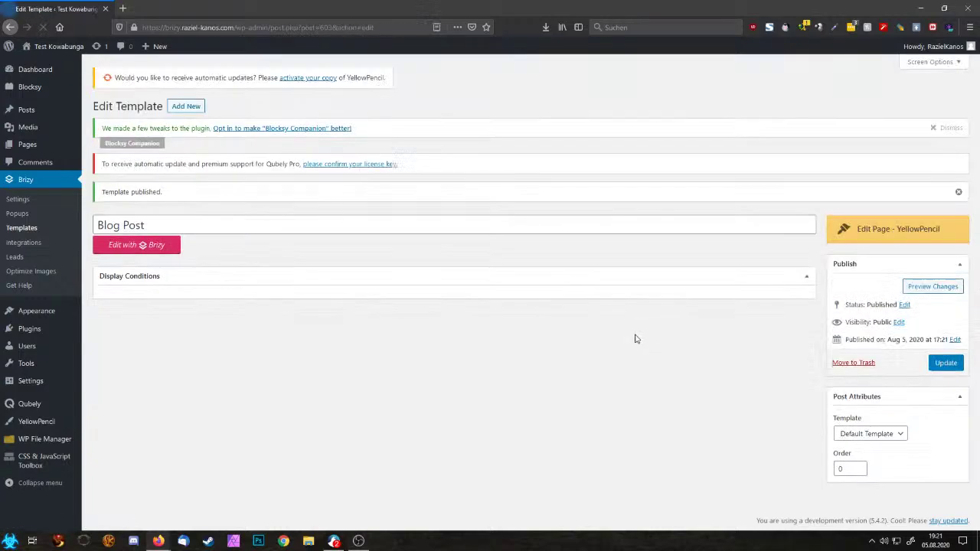
# Enable Brizy editing for the Blog Post template and open its dashboard page in a second browser tab
pyautogui.click(139, 243)
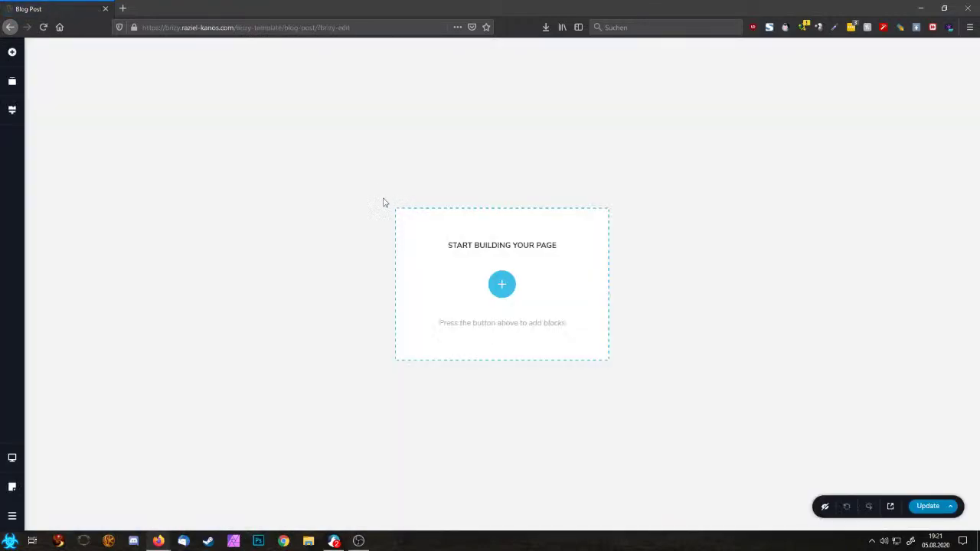
pyautogui.click(12, 516)
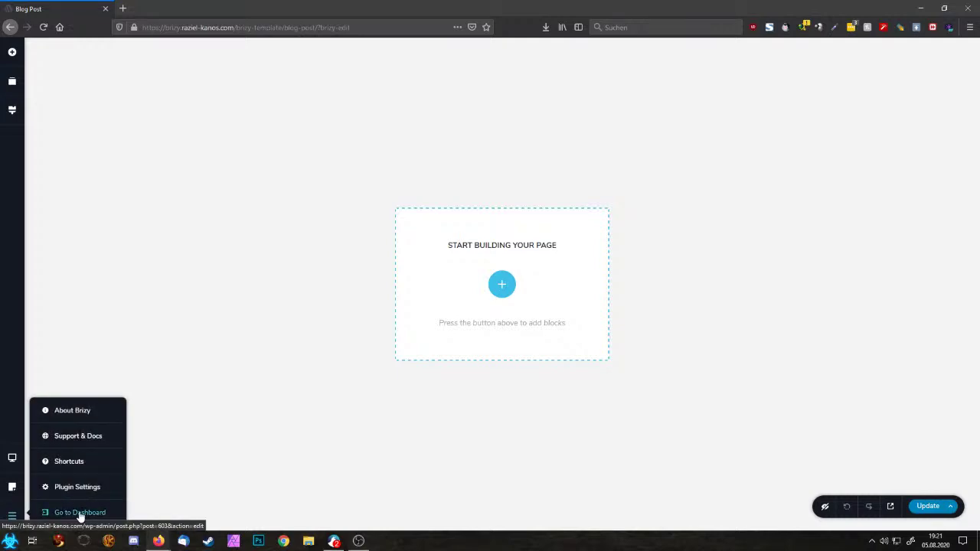
pyautogui.click(80, 513)
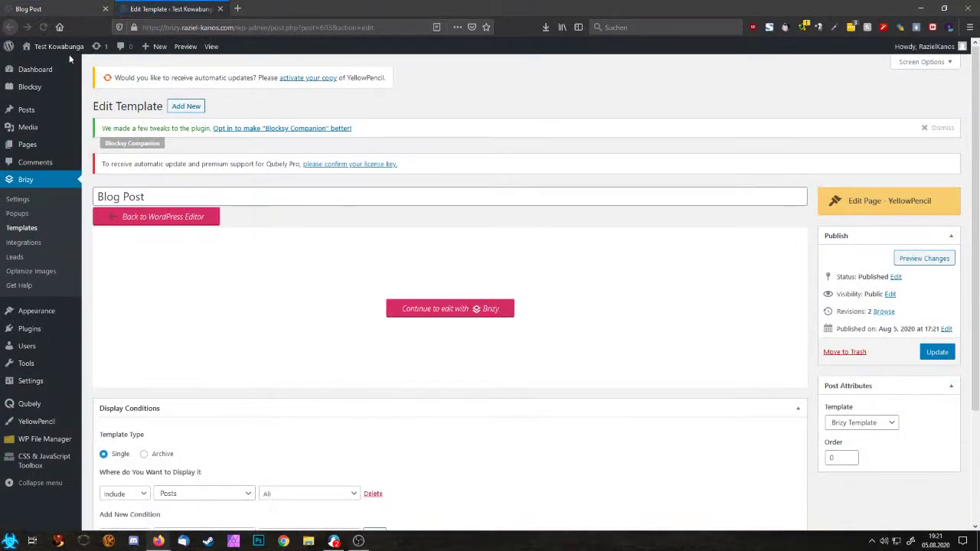
# Visit the live site and open the Hello world! post to check how the empty template affects it
pyautogui.moveTo(55, 53)
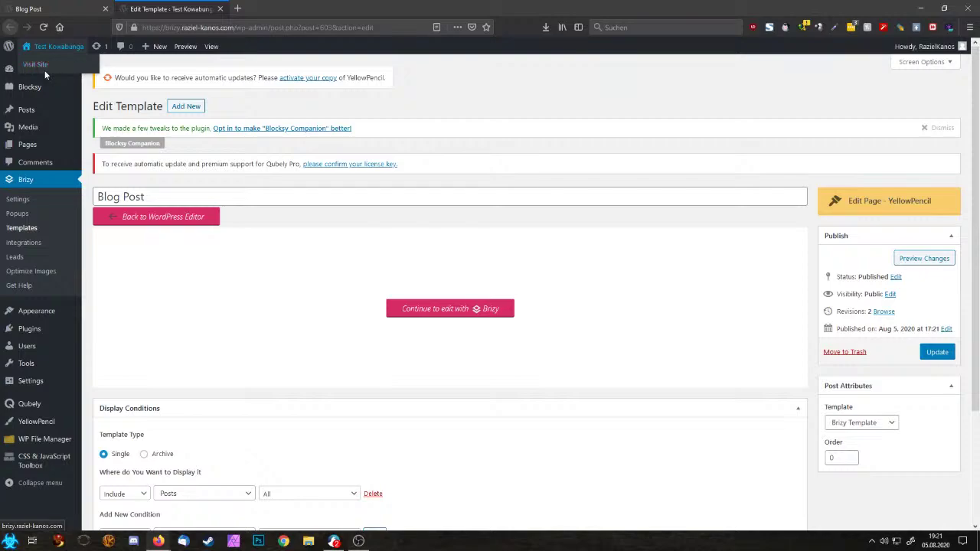
pyautogui.click(43, 66)
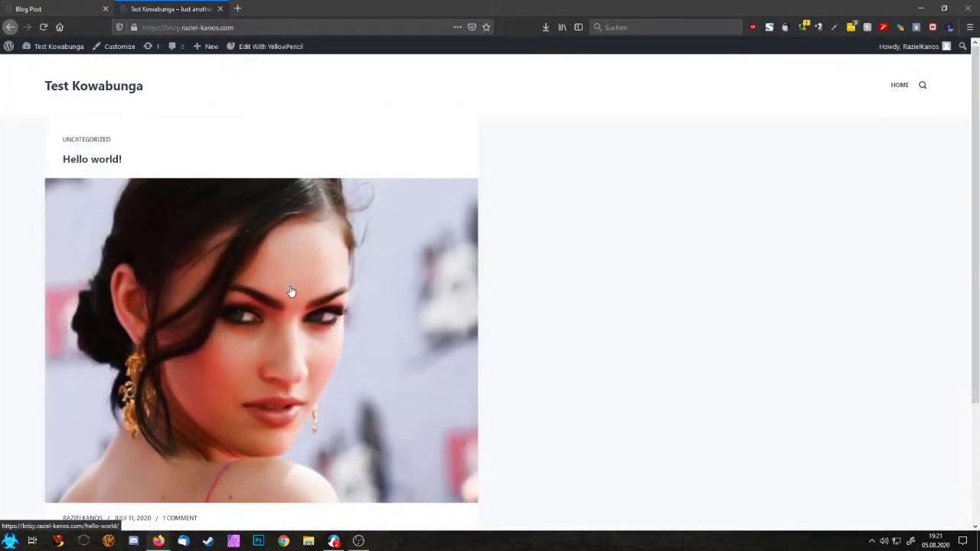
pyautogui.click(292, 234)
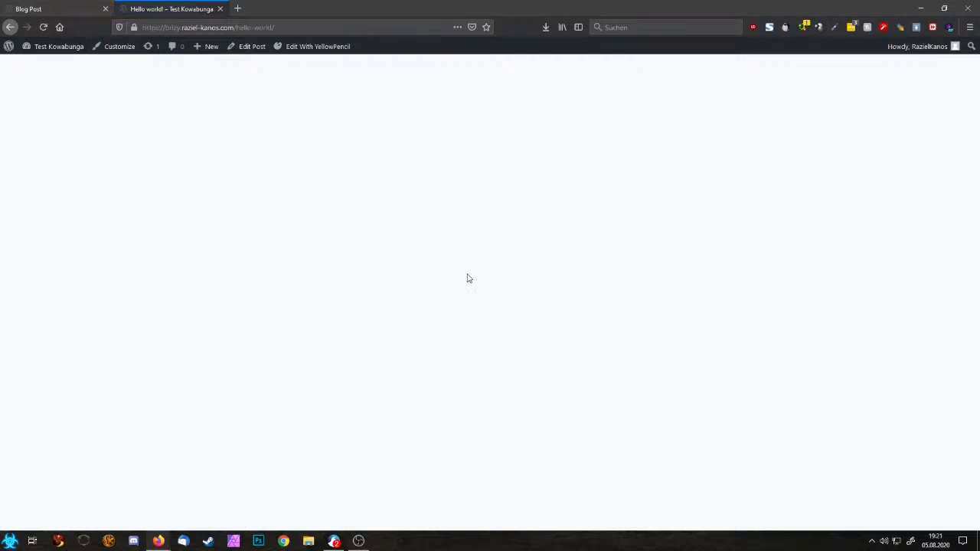
pyautogui.click(296, 28)
pyautogui.press('Return')
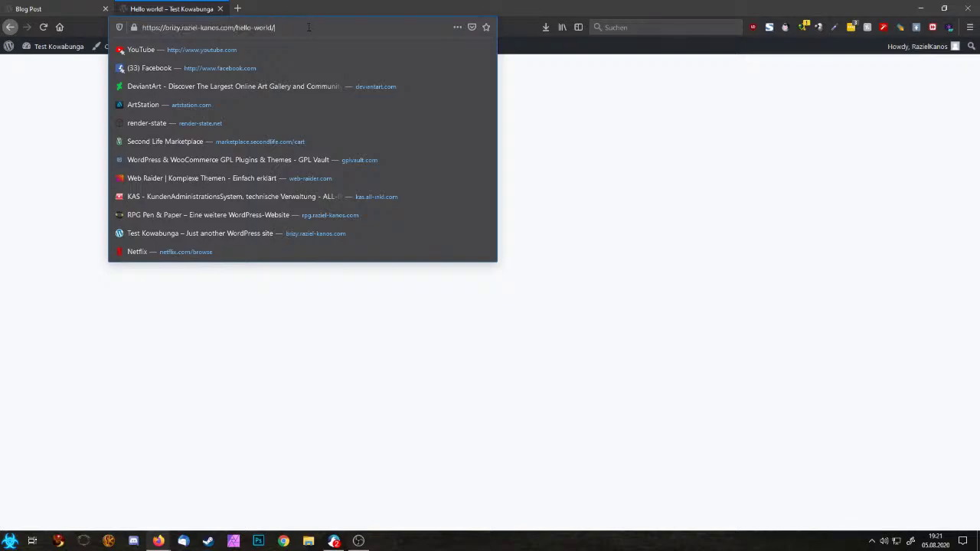
# Remove the all-posts display condition from the Blog Post template, update it, and check the Hello world! post
pyautogui.hotkey('ctrl', 'Tab')
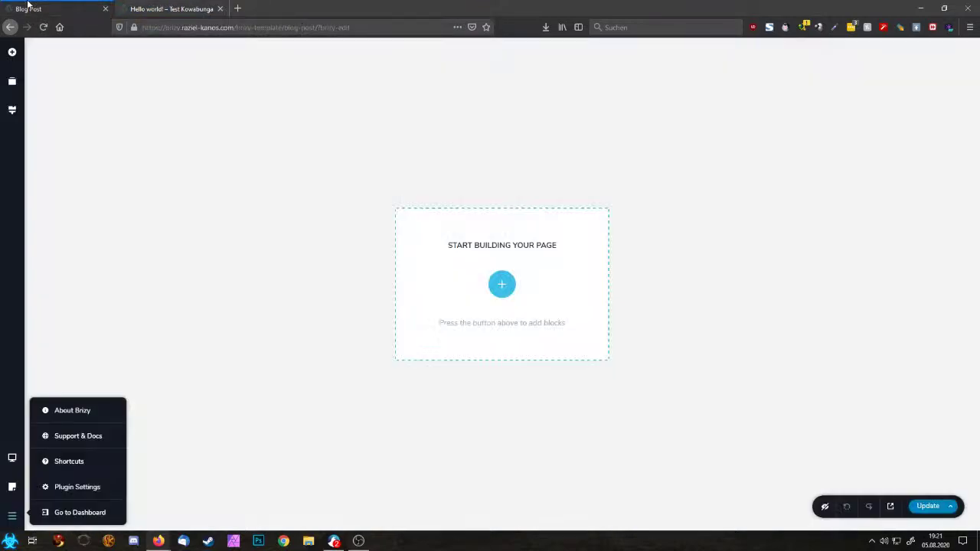
pyautogui.click(77, 512)
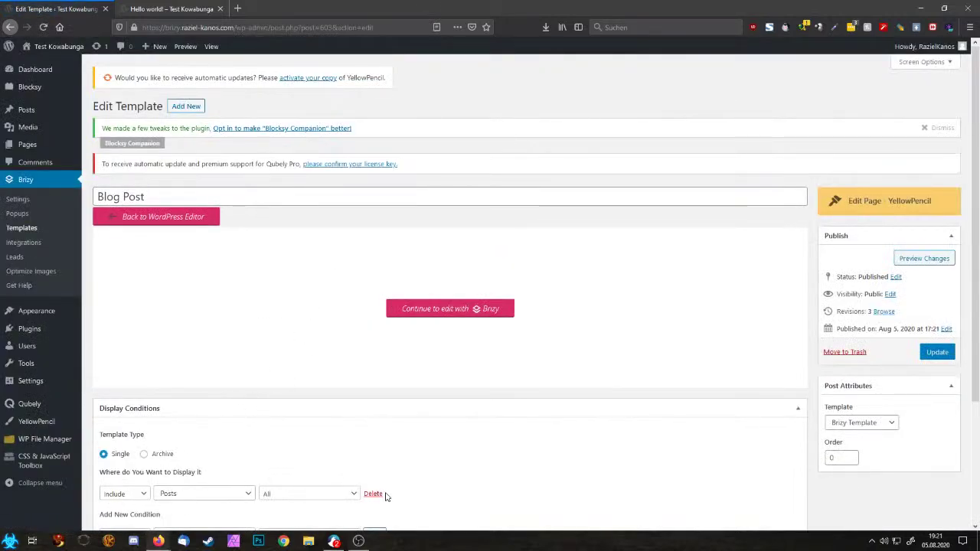
pyautogui.click(374, 494)
pyautogui.click(469, 237)
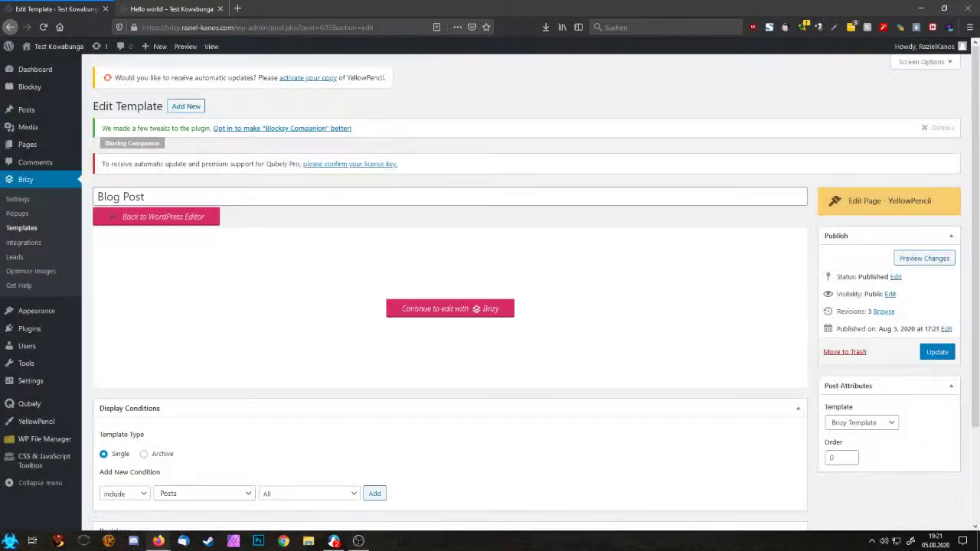
pyautogui.click(938, 352)
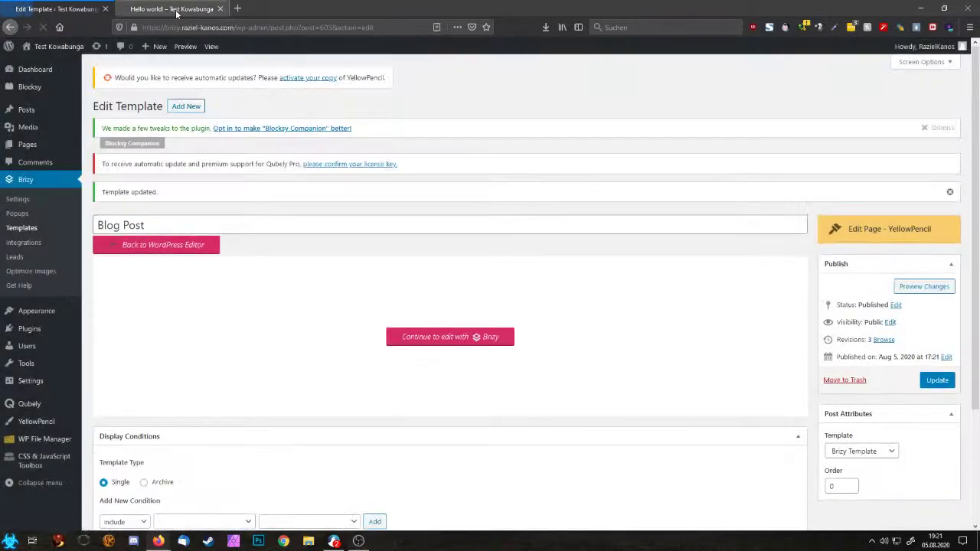
pyautogui.click(201, 9)
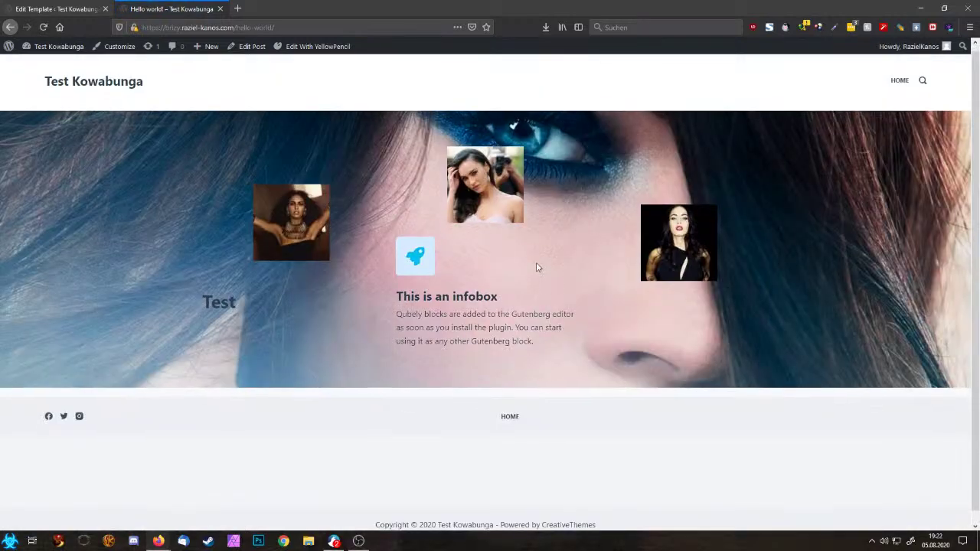
# Add the include condition for all posts back to the Blog Post template and update it
pyautogui.click(55, 7)
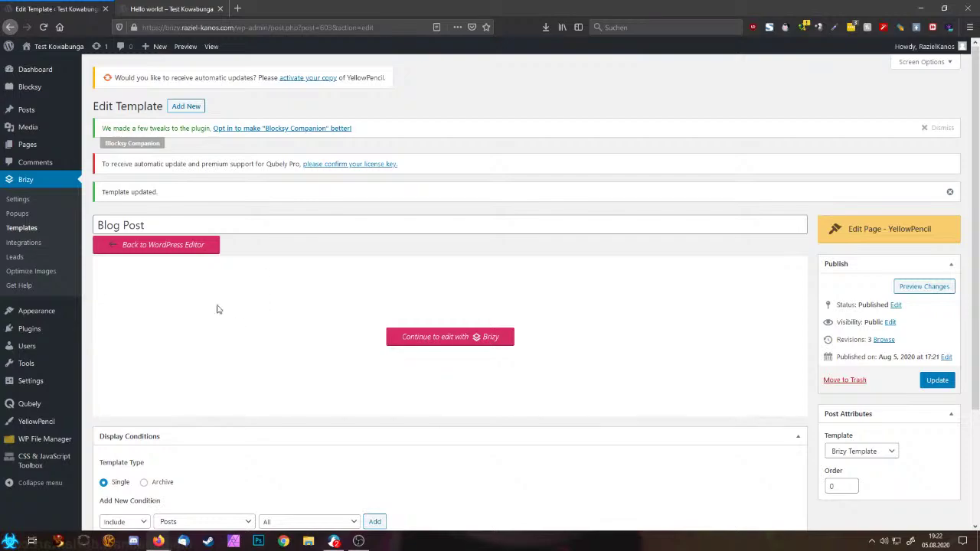
pyautogui.scroll(-2, 268, 466)
pyautogui.click(374, 377)
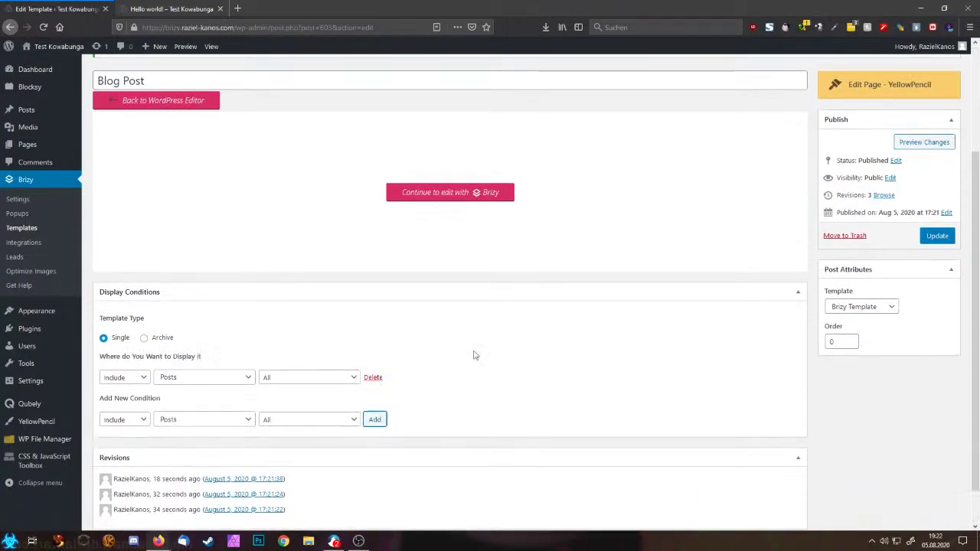
pyautogui.click(938, 238)
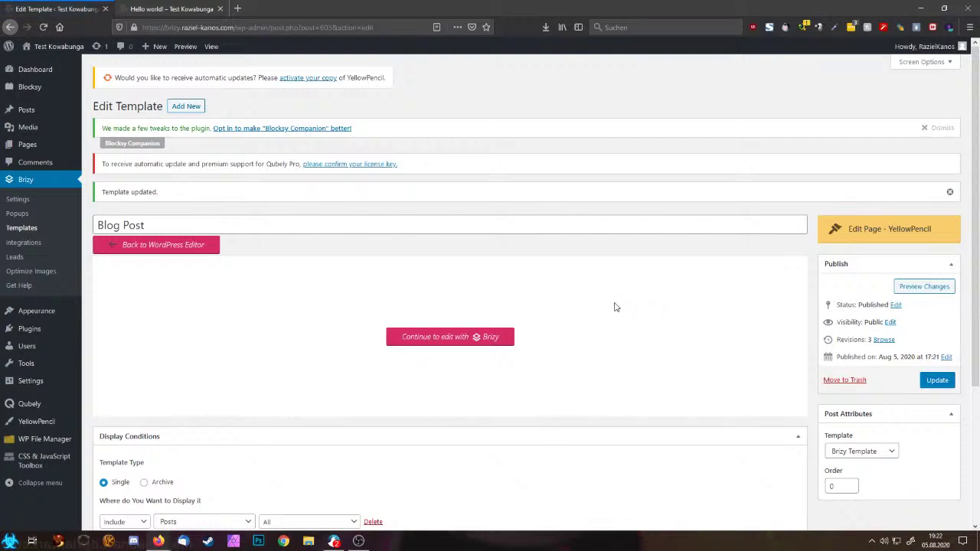
# Examine the featured image of the Hello world! post in its WordPress editor, then leave without saving
pyautogui.moveTo(48, 109)
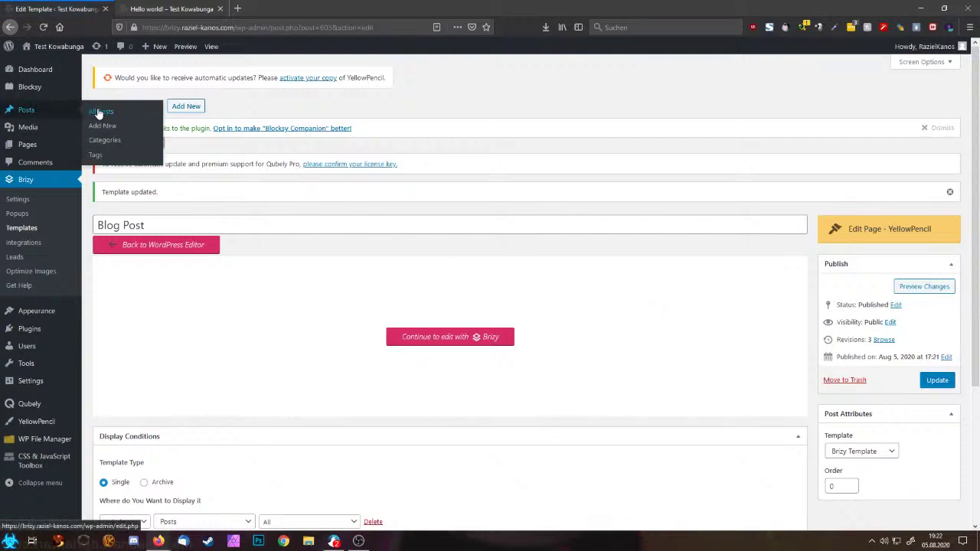
pyautogui.middleClick(100, 109)
pyautogui.click(164, 8)
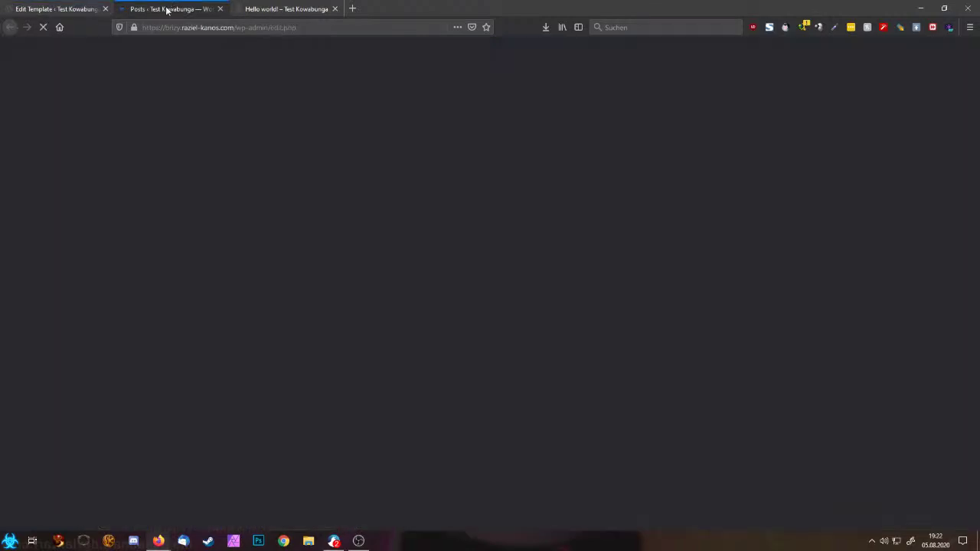
pyautogui.click(121, 261)
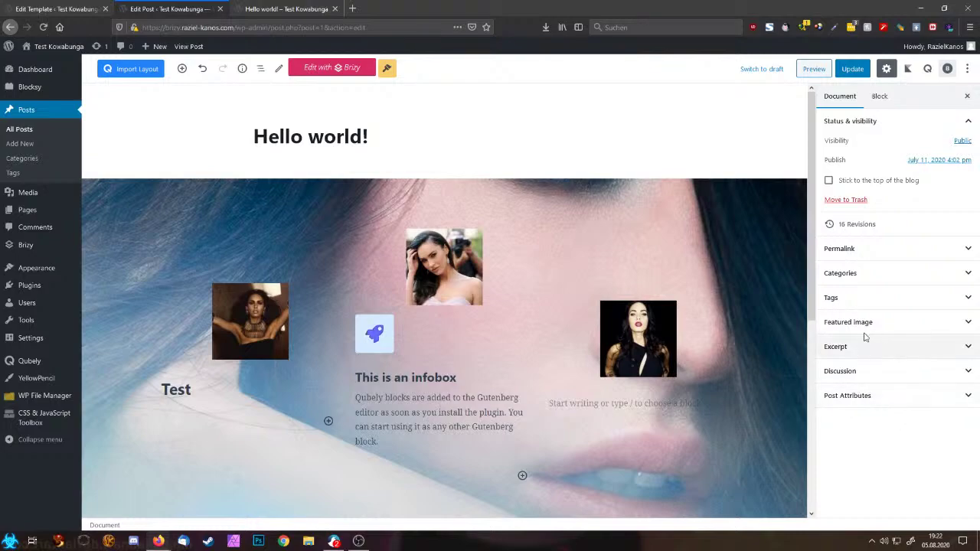
pyautogui.click(863, 324)
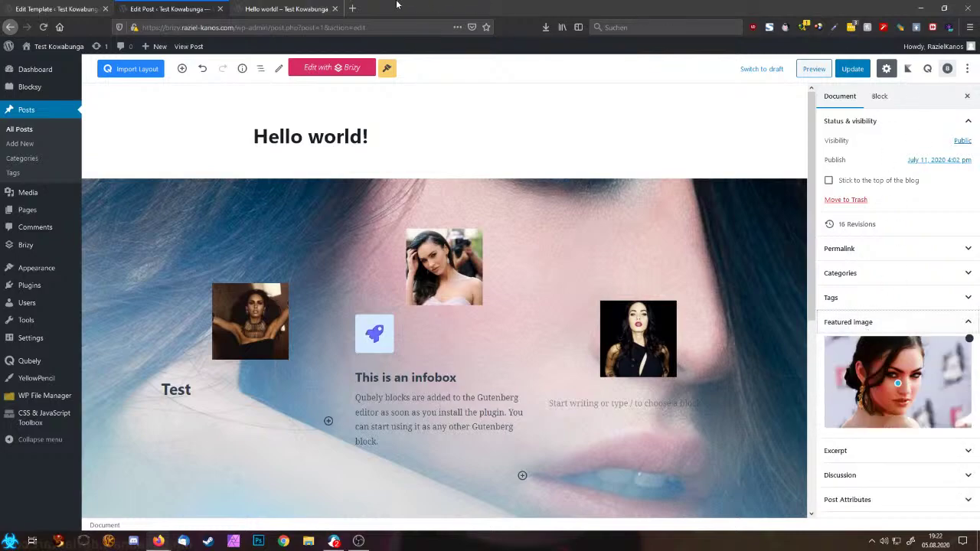
pyautogui.click(220, 9)
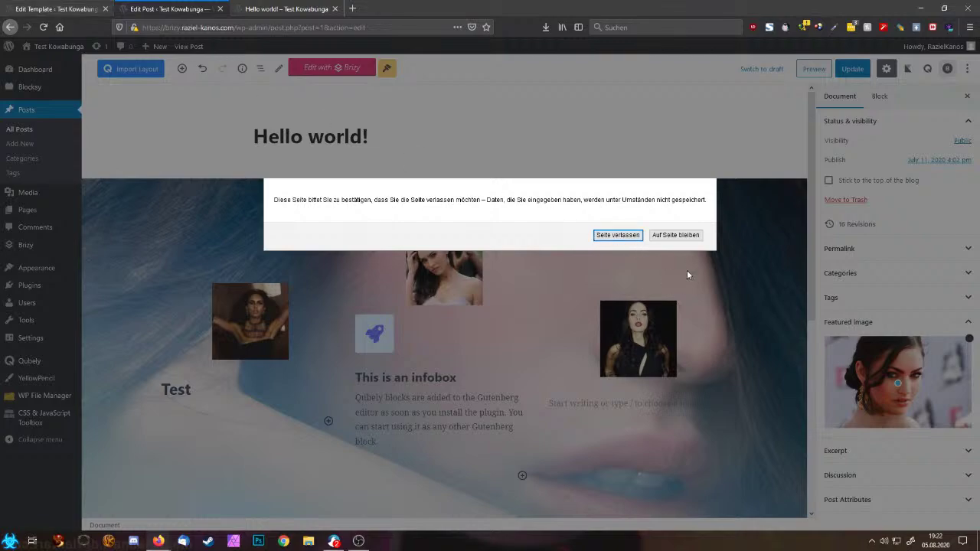
pyautogui.click(616, 235)
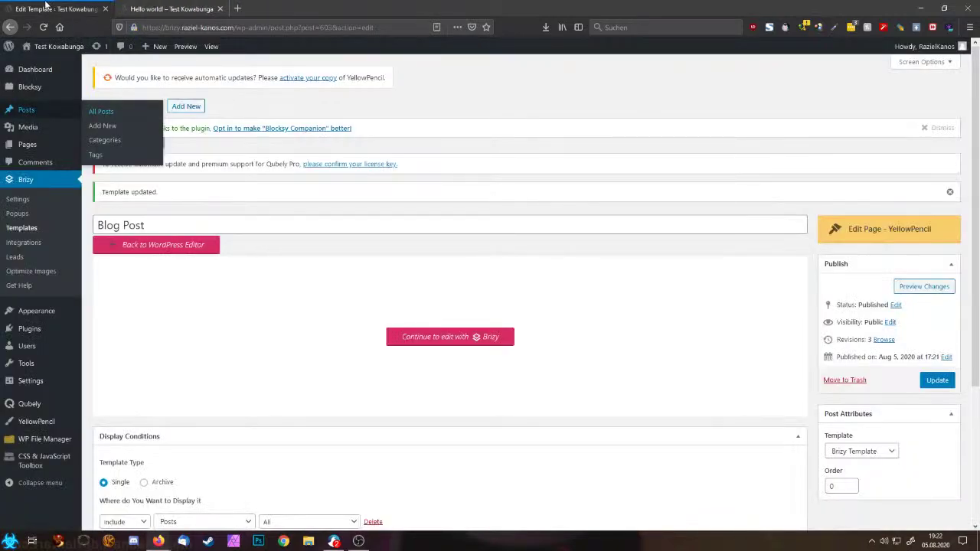
# Open the Blog Post template for editing in Brizy
pyautogui.click(456, 342)
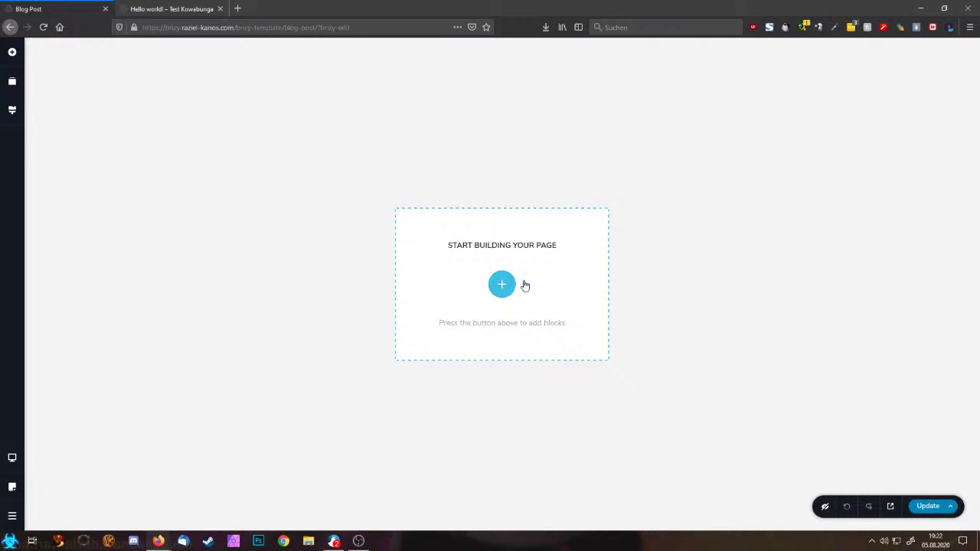
# Add a blank block to the Blog Post template and set its background image to the dynamic Featured Image
pyautogui.click(501, 285)
pyautogui.click(299, 182)
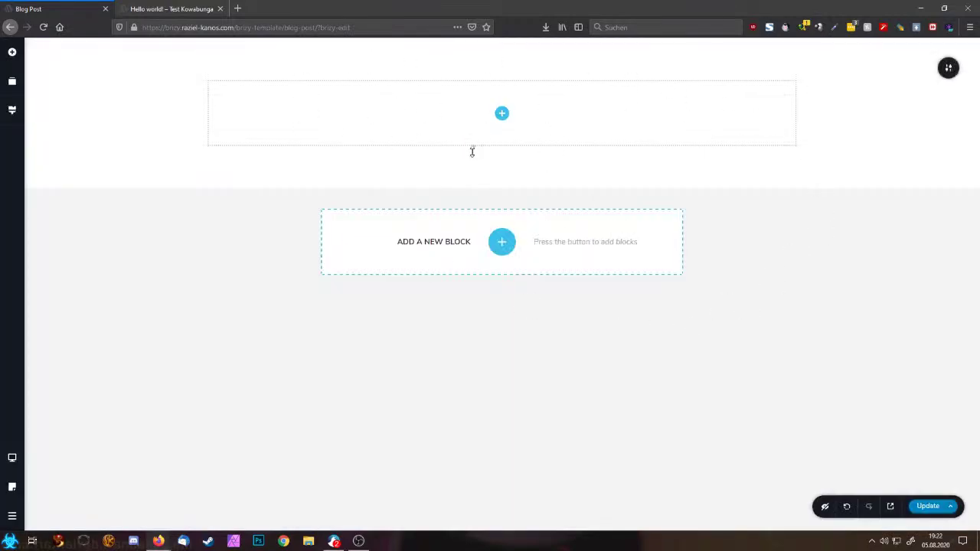
pyautogui.moveTo(948, 69)
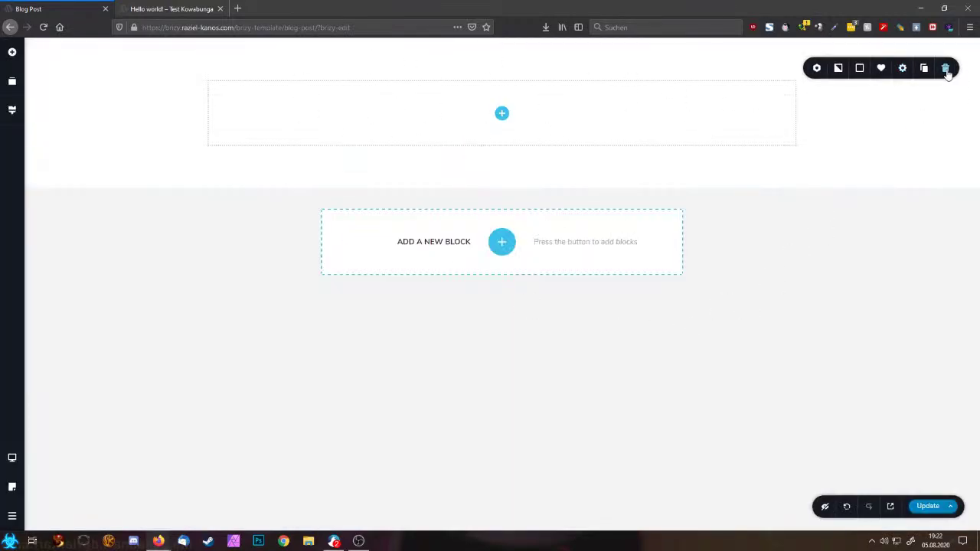
pyautogui.click(839, 69)
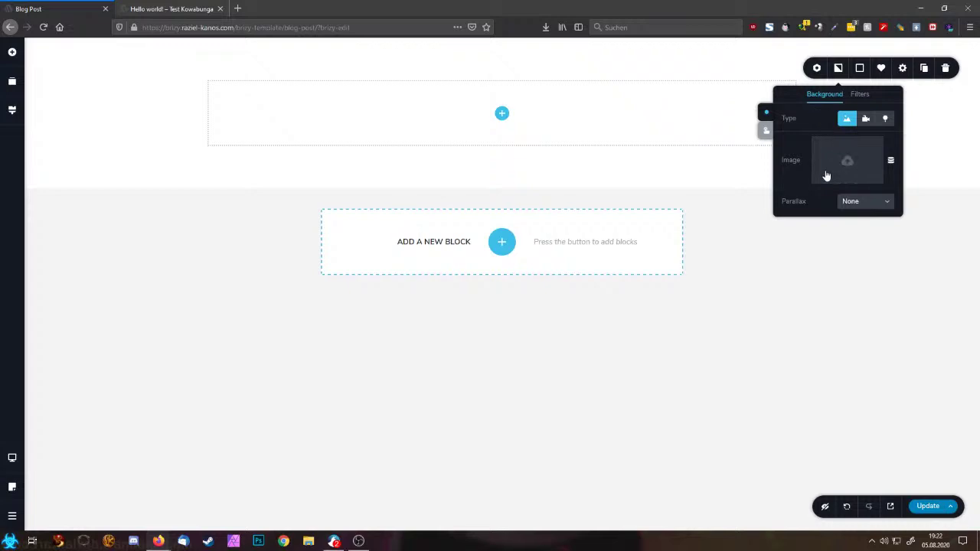
pyautogui.click(891, 166)
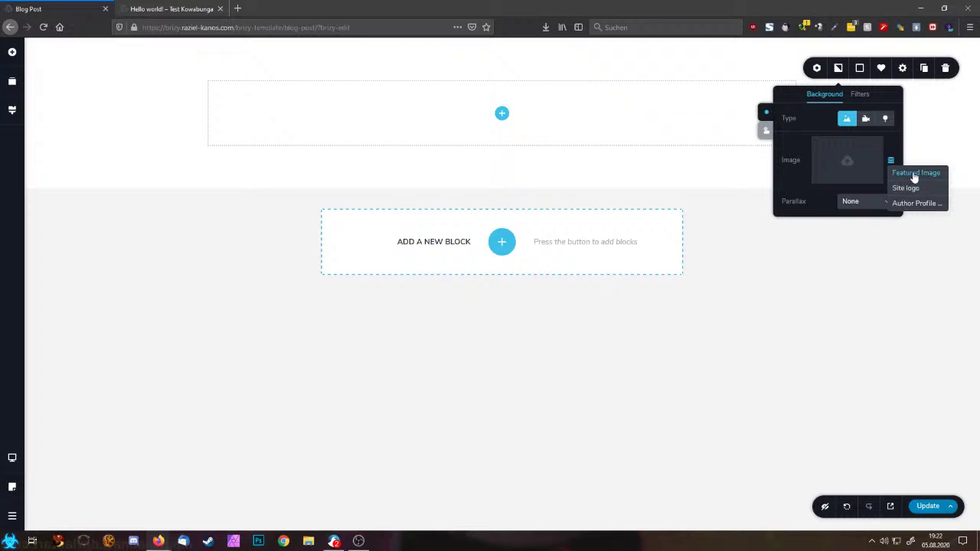
pyautogui.click(912, 175)
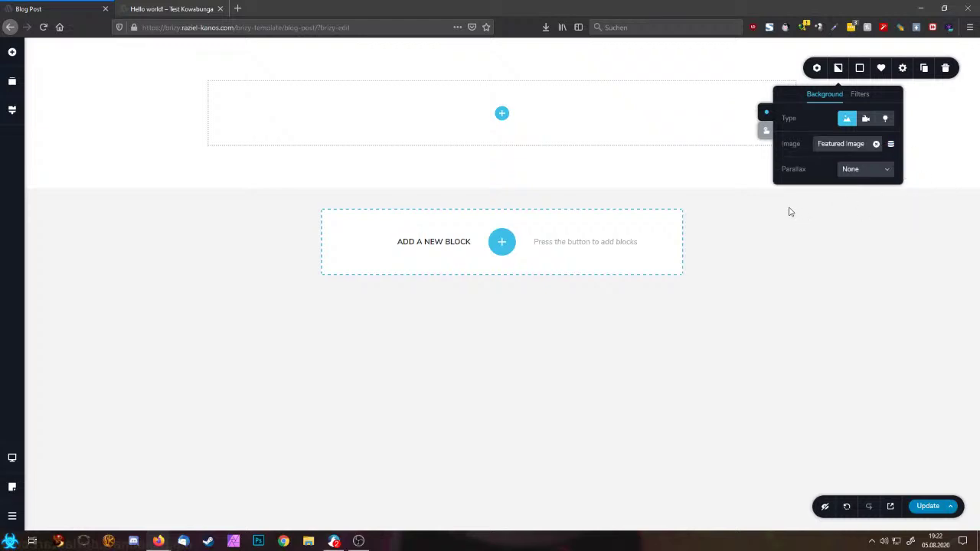
# Give the block a solid #191B21 overlay and reduce its opacity to roughly half
pyautogui.click(859, 68)
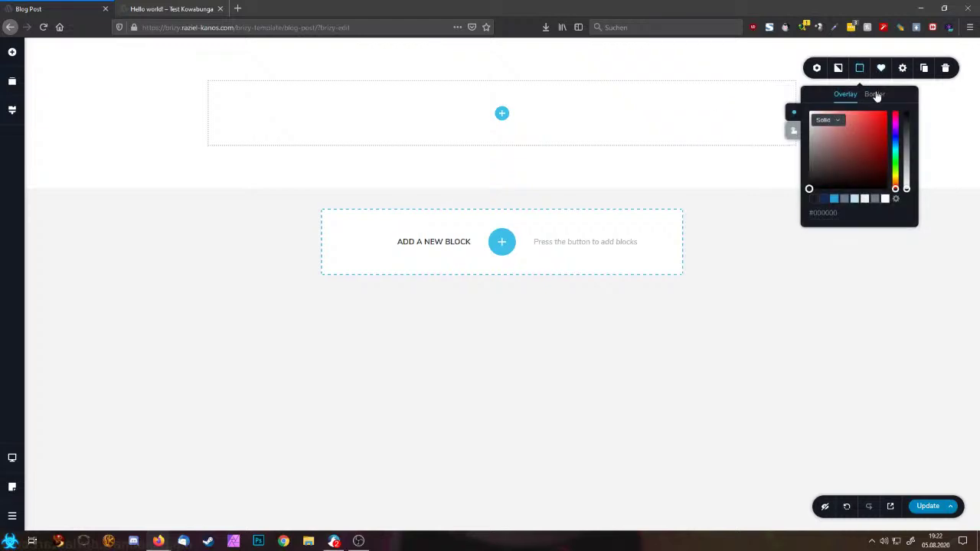
pyautogui.click(812, 201)
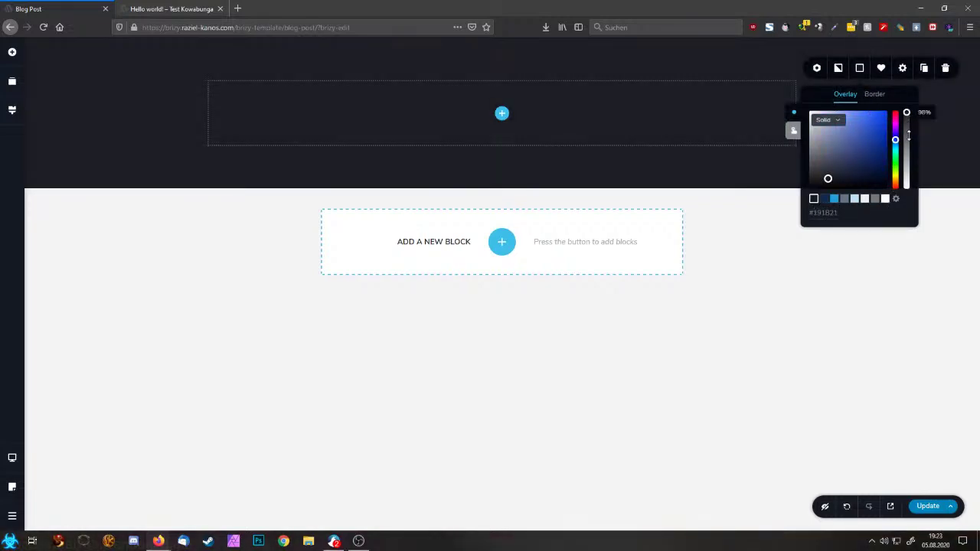
pyautogui.moveTo(907, 110); pyautogui.dragTo(907, 150)
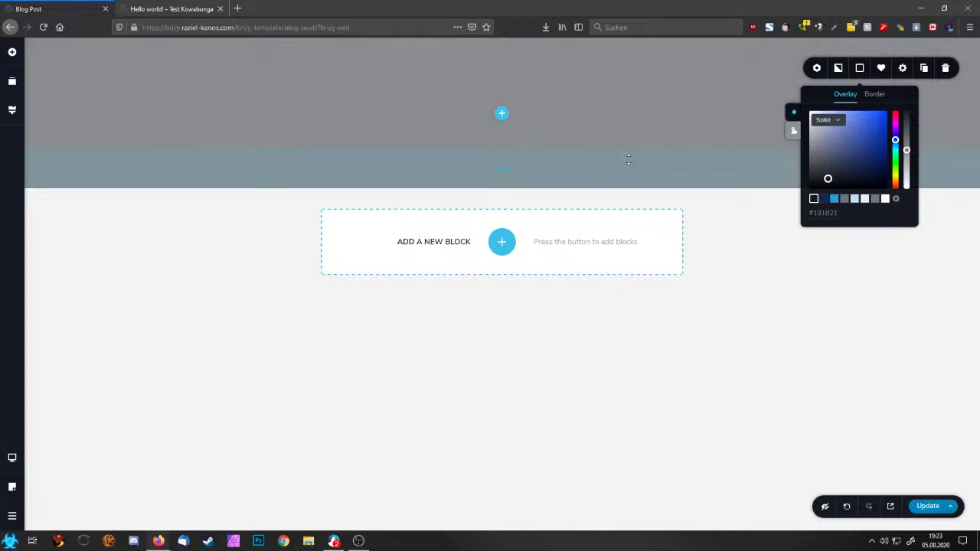
pyautogui.click(616, 121)
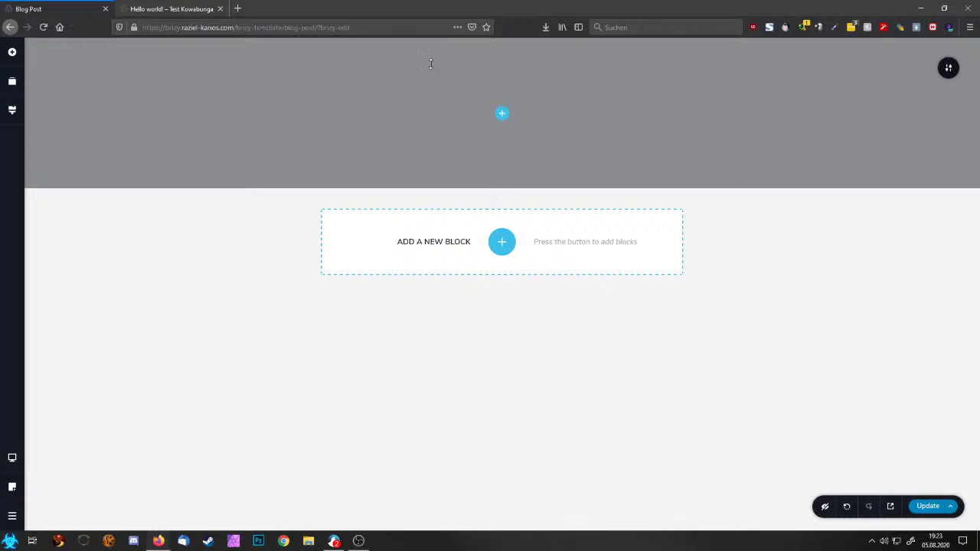
# Place a Post Title element in the block and center-align it
pyautogui.click(12, 51)
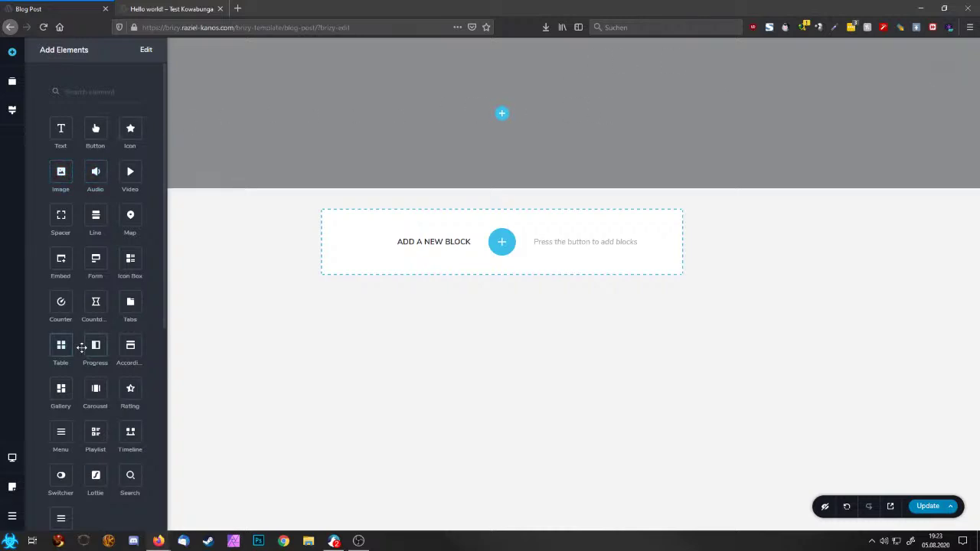
pyautogui.scroll(-5, 85, 337)
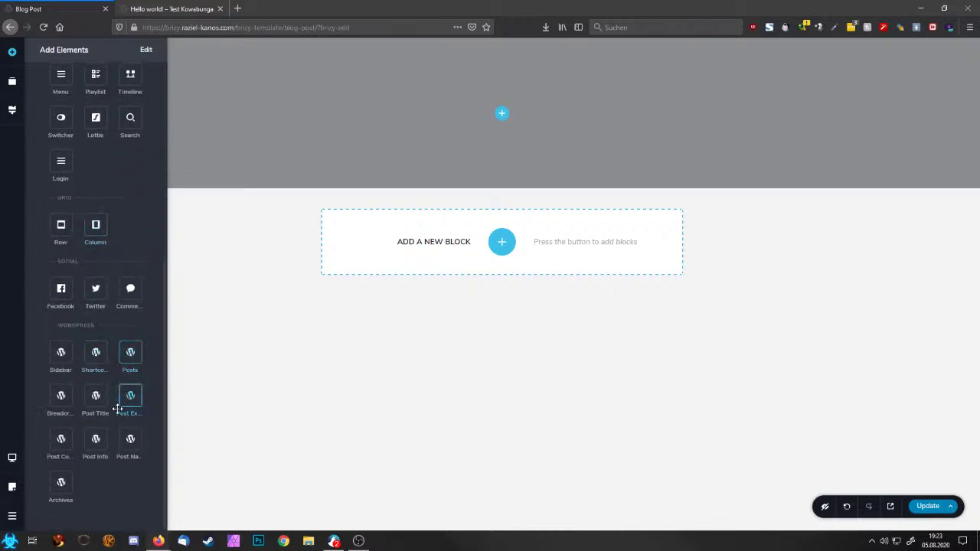
pyautogui.moveTo(98, 395); pyautogui.dragTo(501, 115)
pyautogui.click(252, 104)
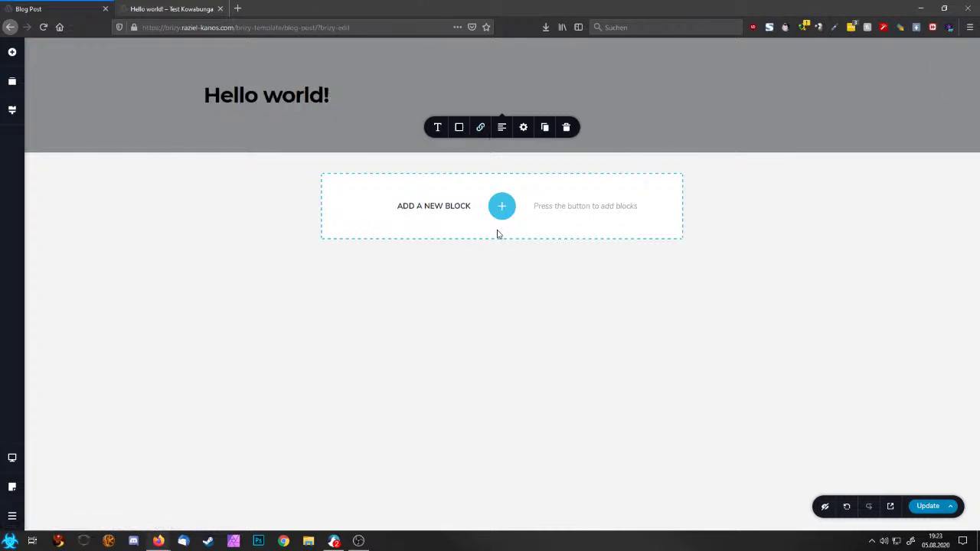
pyautogui.click(502, 127)
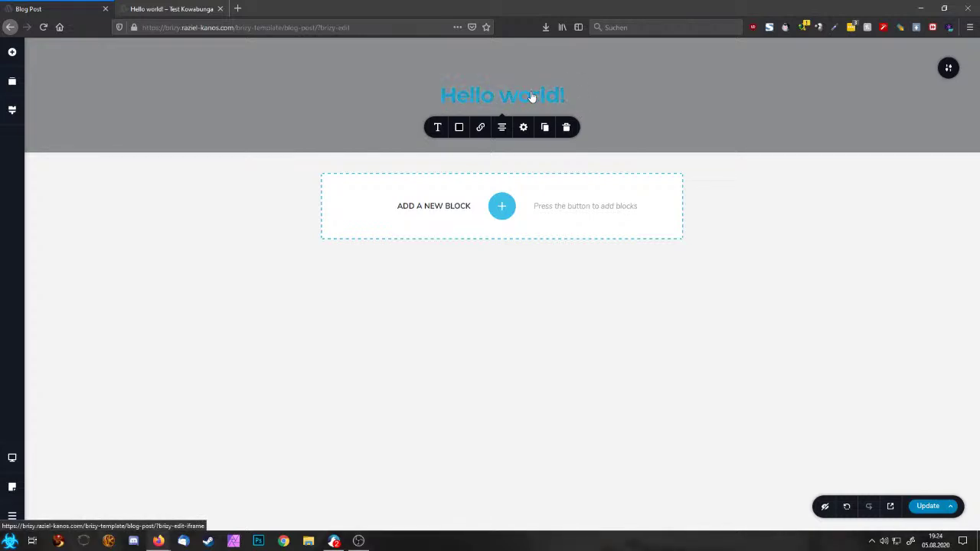
# Set the post title's font size to 100
pyautogui.click(438, 135)
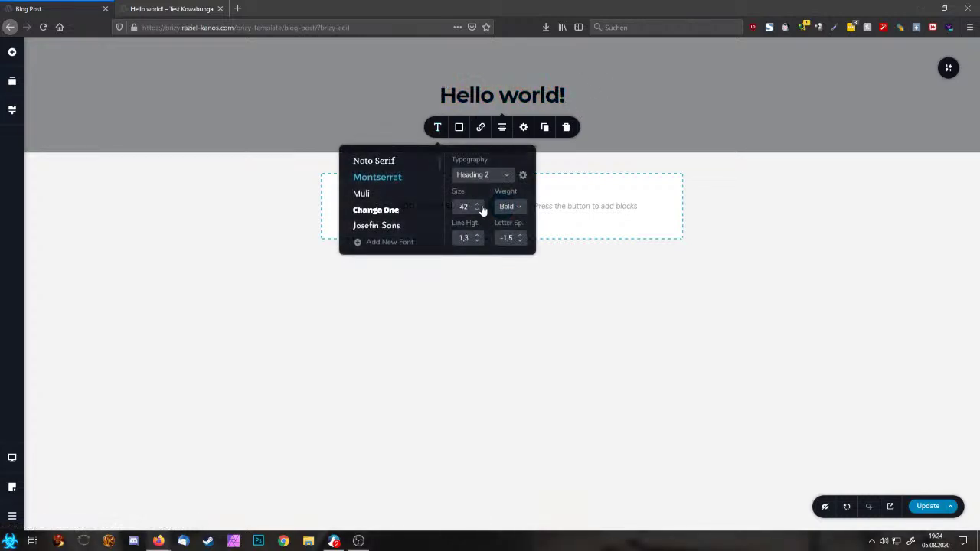
pyautogui.scroll(4, 477, 205)
pyautogui.scroll(20, 477, 206)
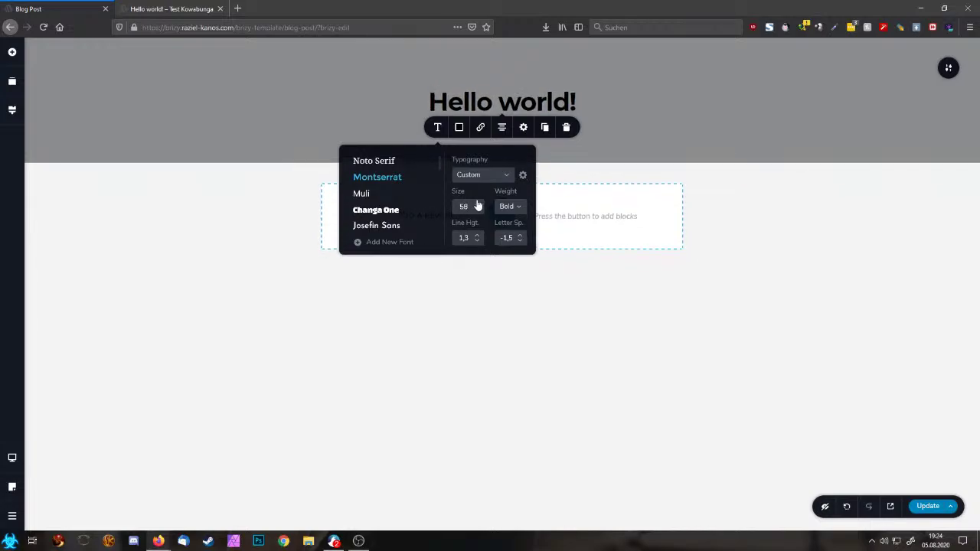
pyautogui.scroll(18, 477, 206)
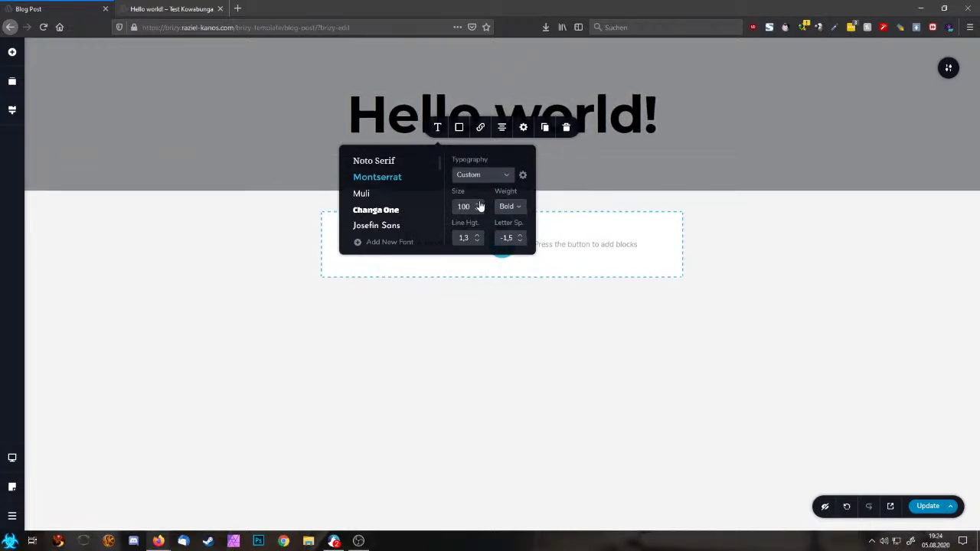
pyautogui.click(700, 120)
# Place a Post Info element directly below the post title
pyautogui.click(11, 51)
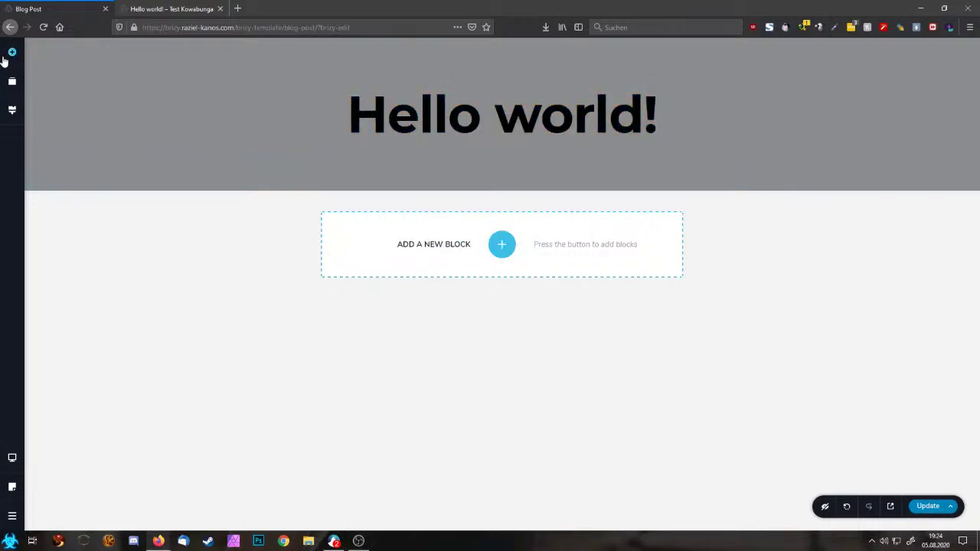
pyautogui.scroll(-10, 102, 406)
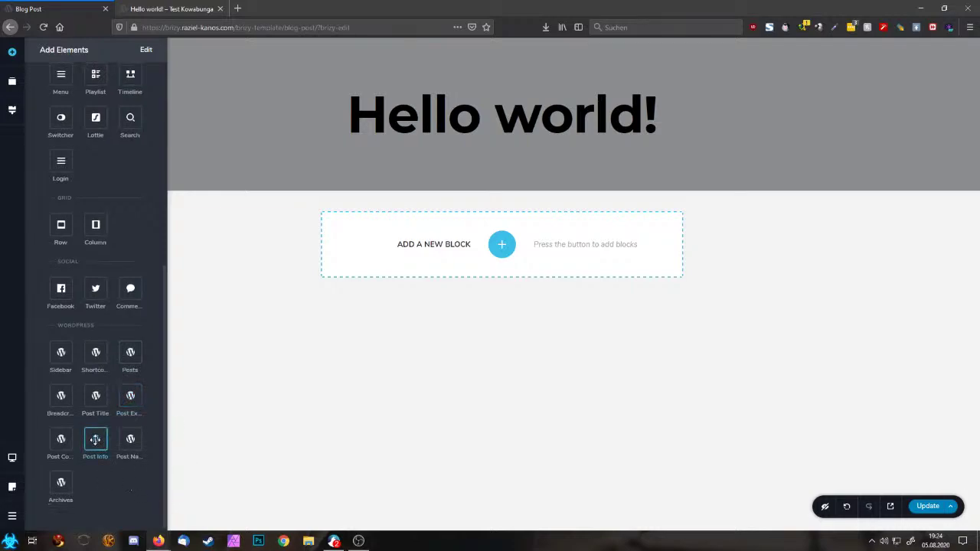
pyautogui.moveTo(97, 436); pyautogui.dragTo(479, 150)
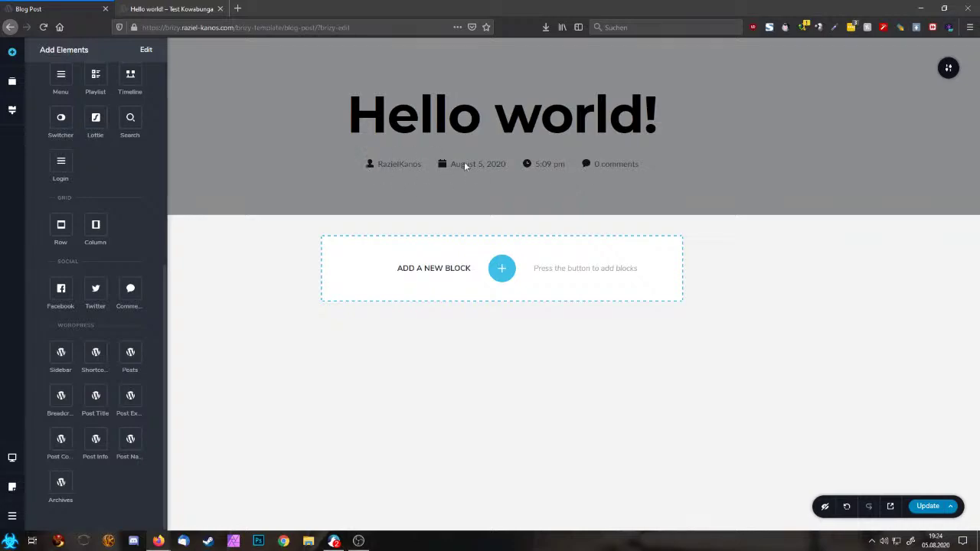
# Change the Post Info element's orientation to vertical
pyautogui.click(506, 166)
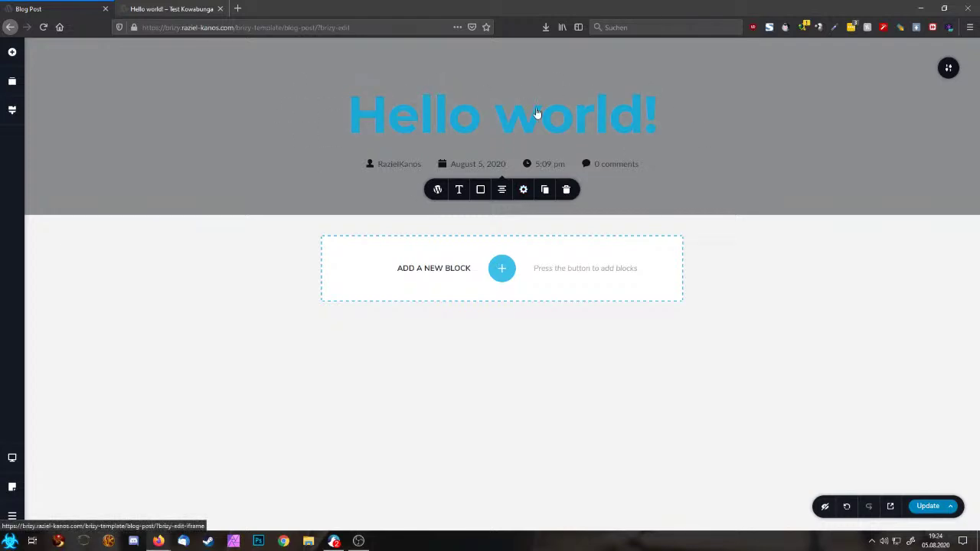
pyautogui.click(437, 190)
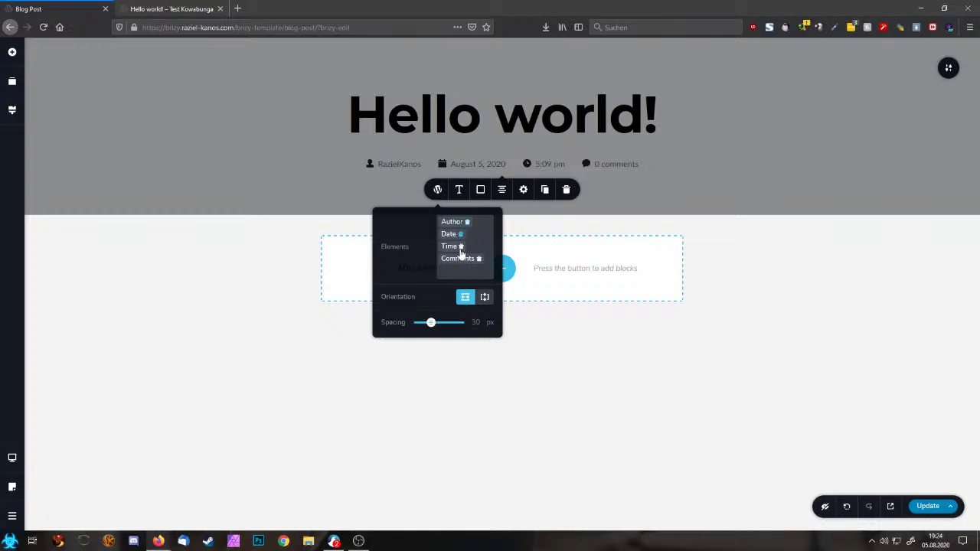
pyautogui.click(484, 297)
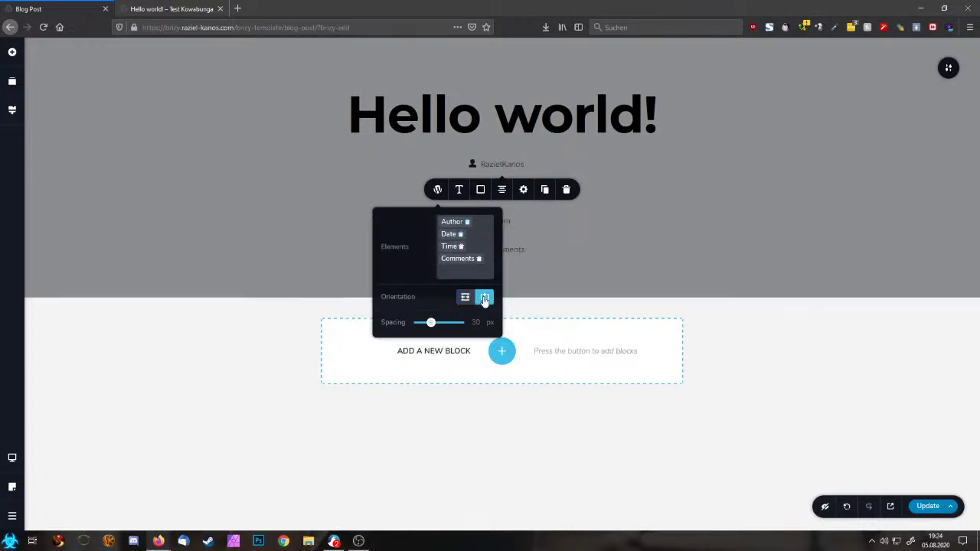
pyautogui.click(558, 236)
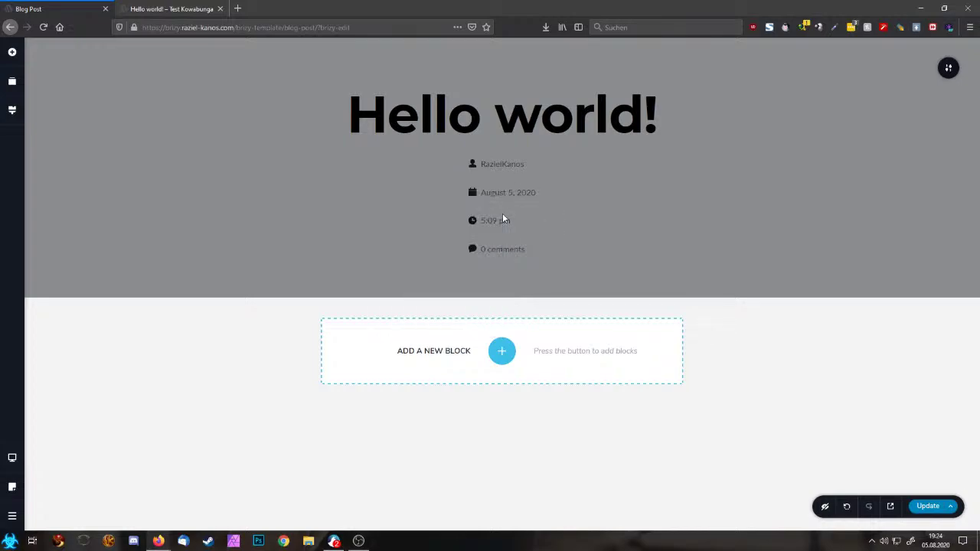
# Insert a two-column row in the block, with the post info in the first column and the post title in the second
pyautogui.click(12, 53)
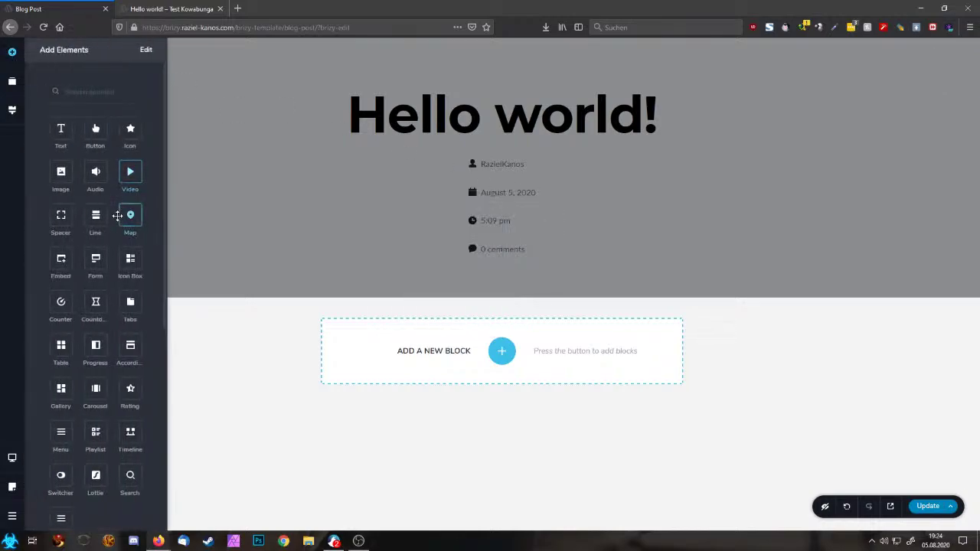
pyautogui.scroll(-1, 85, 444)
pyautogui.scroll(-2, 85, 444)
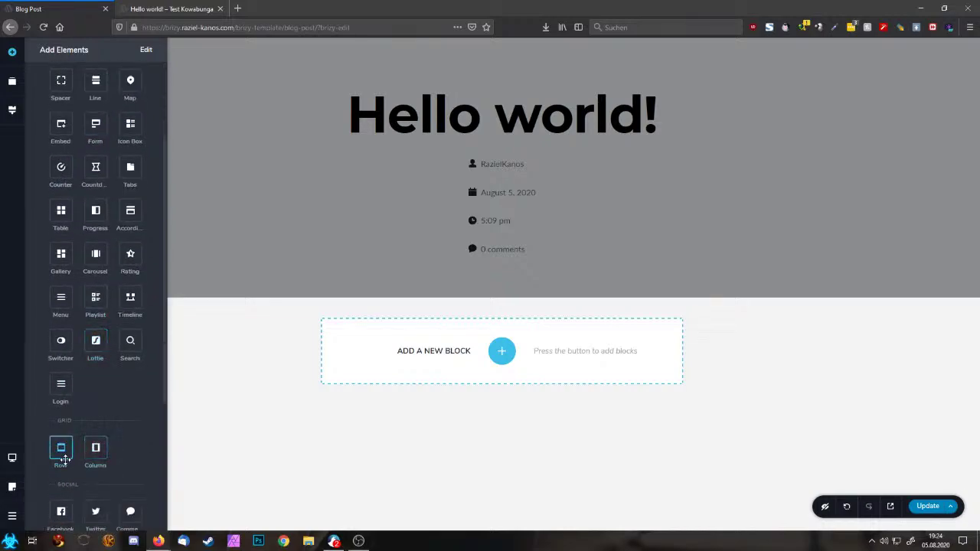
pyautogui.moveTo(61, 450); pyautogui.dragTo(429, 142)
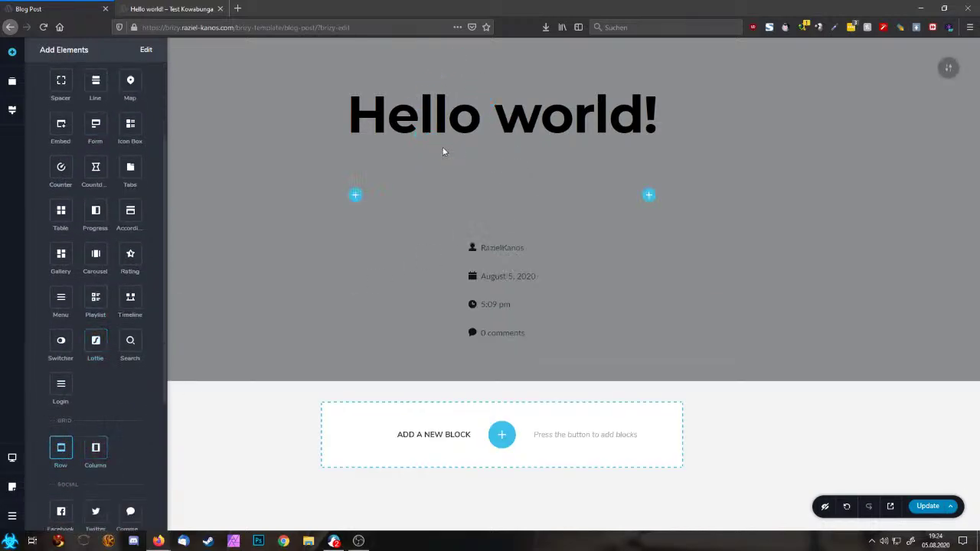
pyautogui.moveTo(488, 280); pyautogui.dragTo(356, 198)
pyautogui.moveTo(375, 127); pyautogui.dragTo(654, 220)
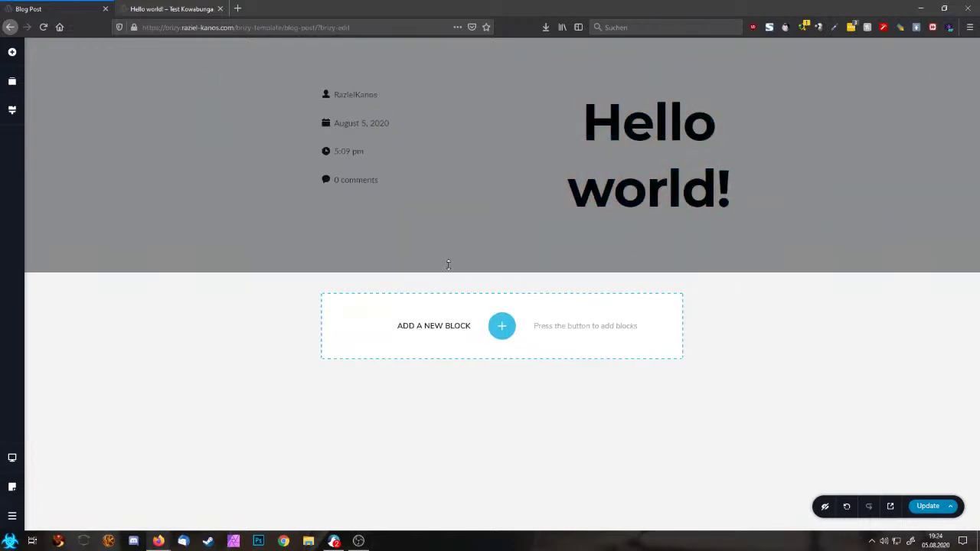
# Move the post title and the post info below it out of the columns, and delete the emptied row
pyautogui.moveTo(634, 130); pyautogui.dragTo(454, 59)
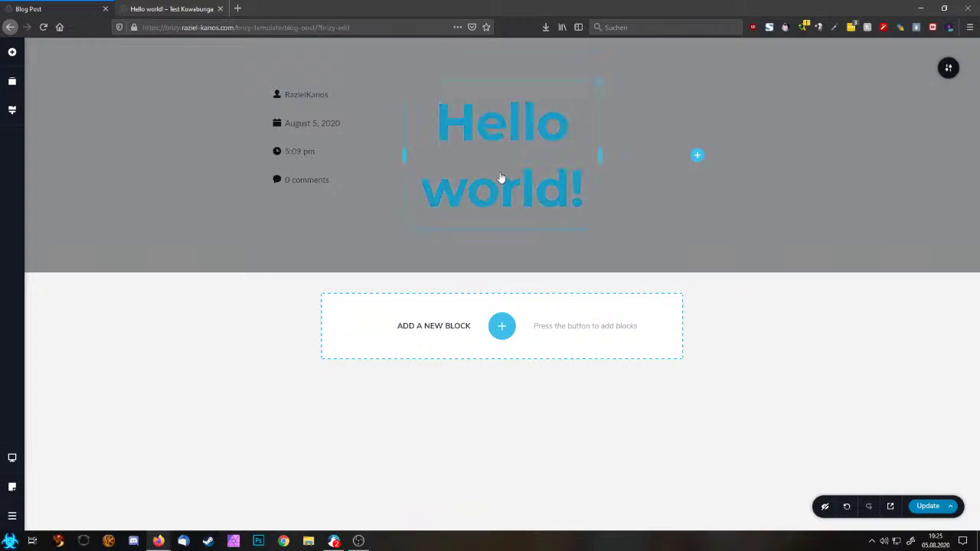
pyautogui.moveTo(500, 179); pyautogui.dragTo(473, 242)
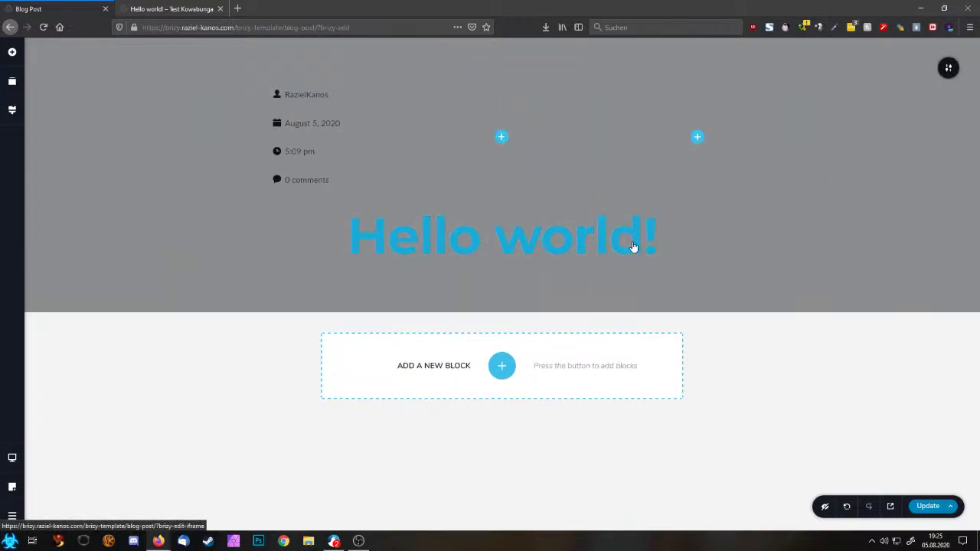
pyautogui.moveTo(286, 130); pyautogui.dragTo(463, 277)
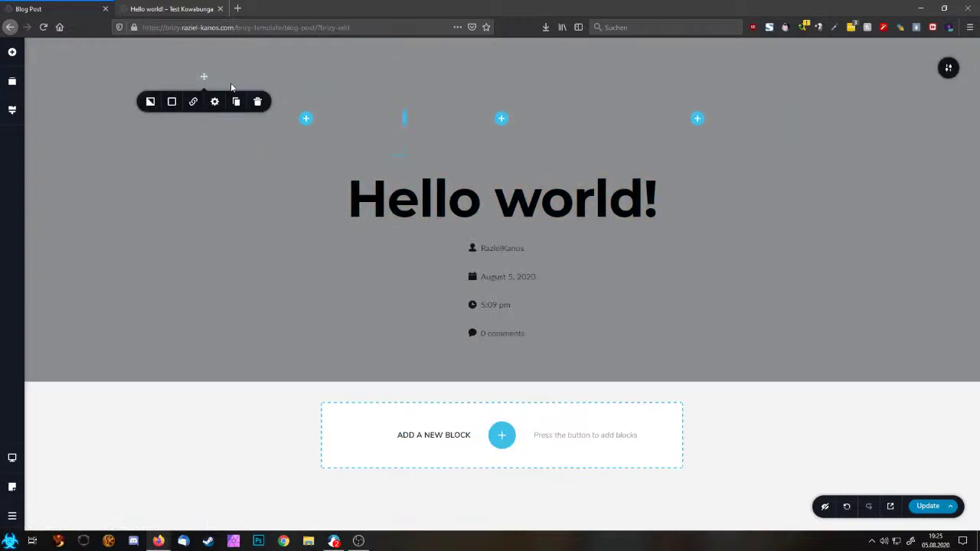
pyautogui.click(255, 109)
# Switch the Post Info element's orientation back to horizontal
pyautogui.click(503, 211)
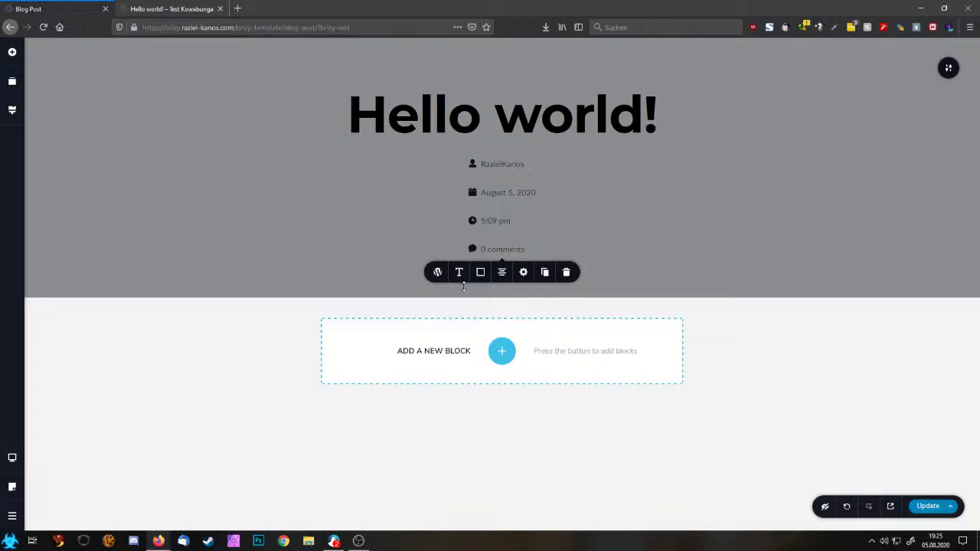
pyautogui.click(437, 273)
pyautogui.click(465, 380)
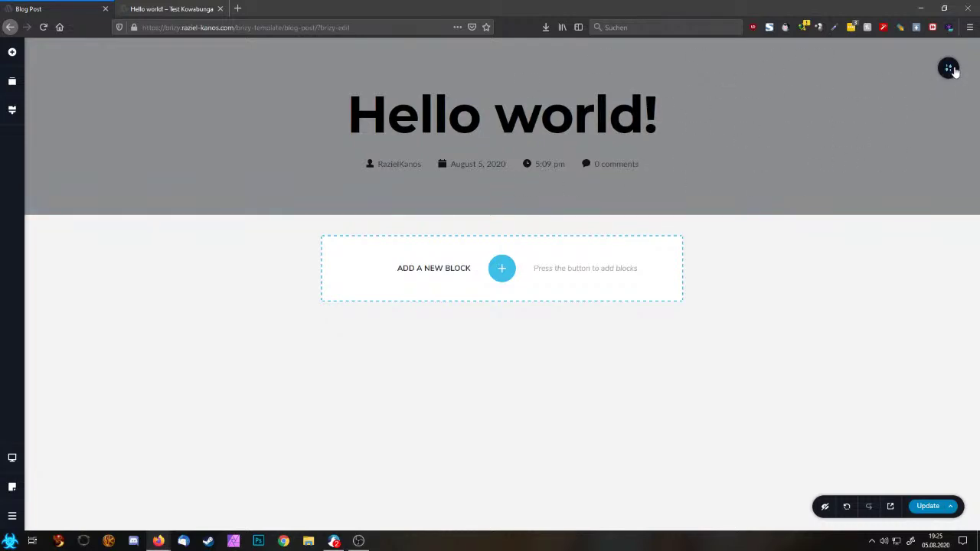
# Add a bottom divider to the header block, using the V-shaped type with a semi-transparent second layer
pyautogui.click(949, 68)
pyautogui.click(903, 69)
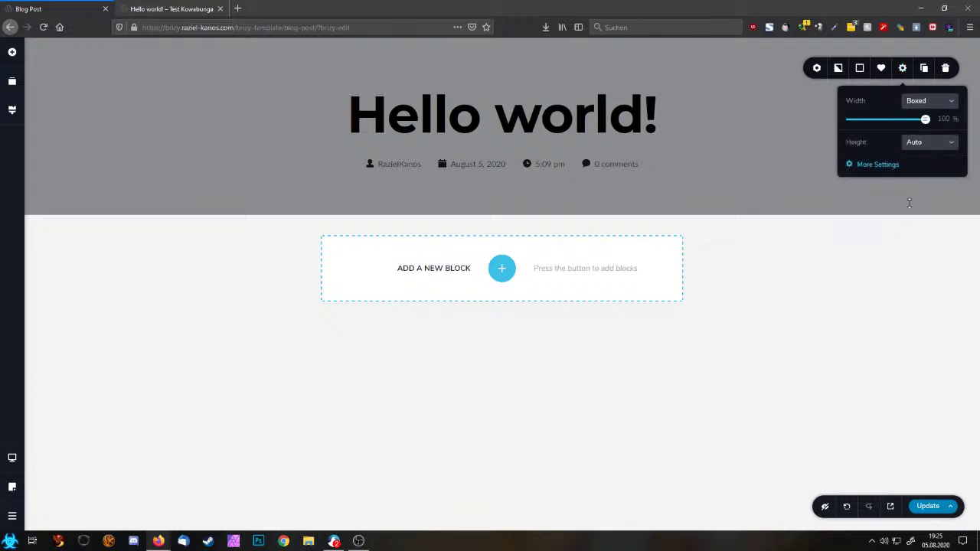
pyautogui.click(883, 175)
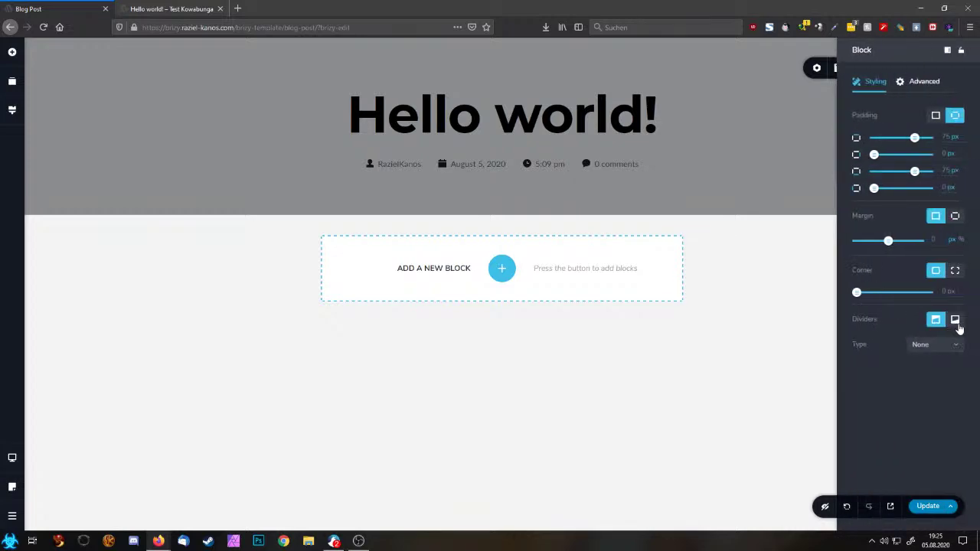
pyautogui.click(956, 321)
pyautogui.click(933, 346)
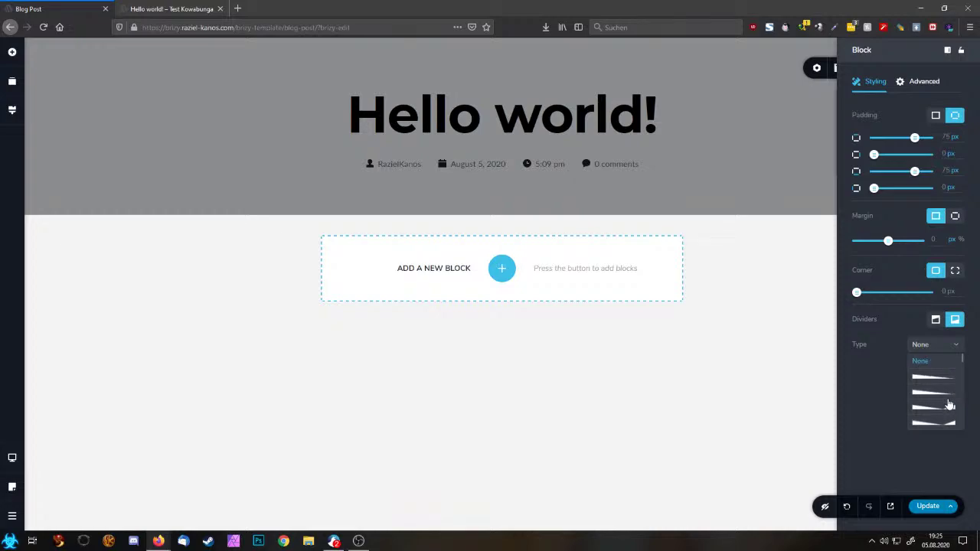
pyautogui.scroll(-2, 948, 404)
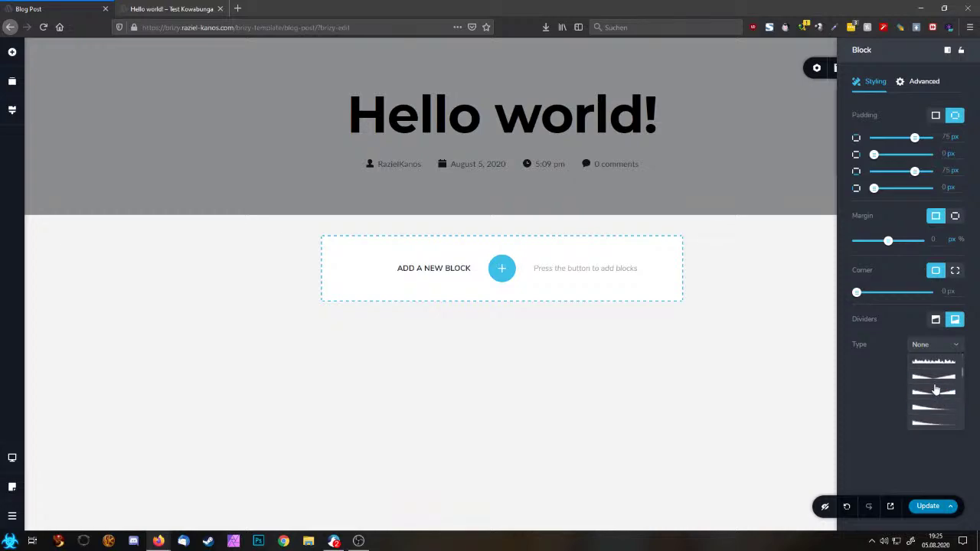
pyautogui.click(934, 395)
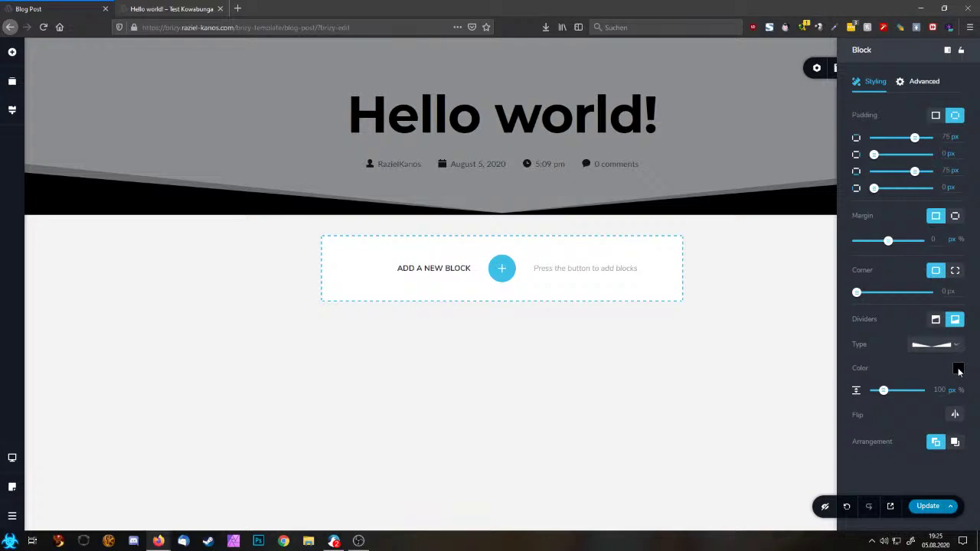
# Color the header block's bottom divider white (#ffffff) and increase the block's bottom and top padding
pyautogui.click(957, 369)
pyautogui.click(946, 326)
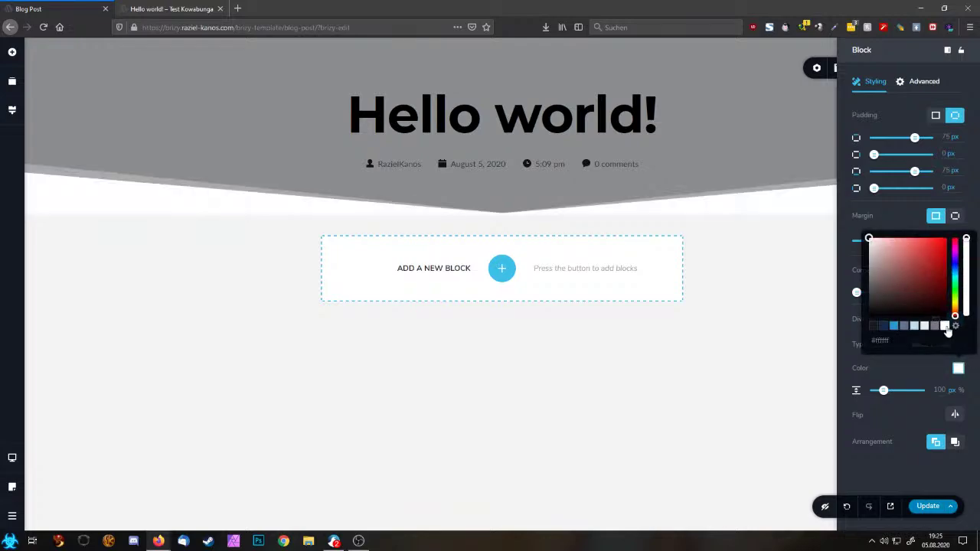
pyautogui.click(770, 255)
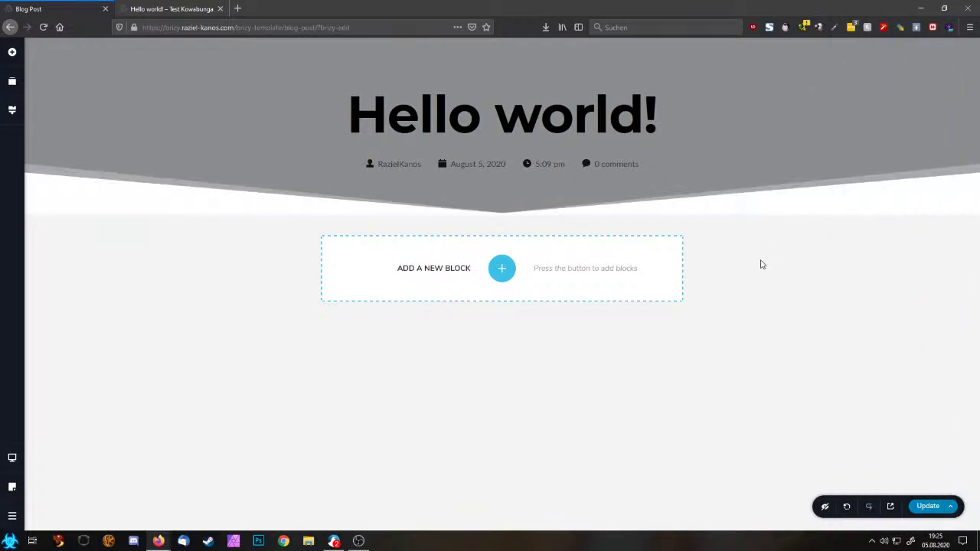
pyautogui.moveTo(518, 199); pyautogui.dragTo(509, 245)
pyautogui.moveTo(505, 62); pyautogui.dragTo(492, 117)
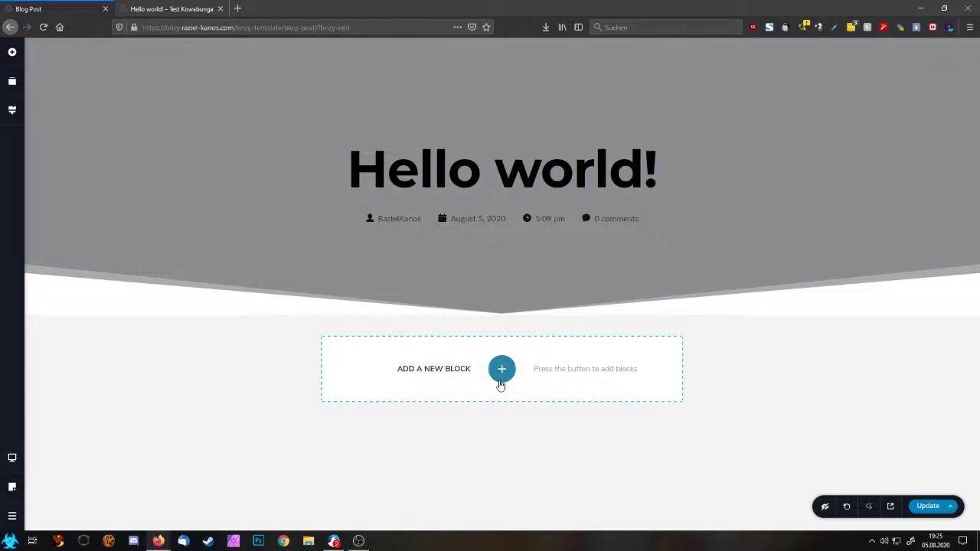
# Add a blank custom block below the header and set its background overlay color to solid white (#FFFFFF)
pyautogui.click(499, 385)
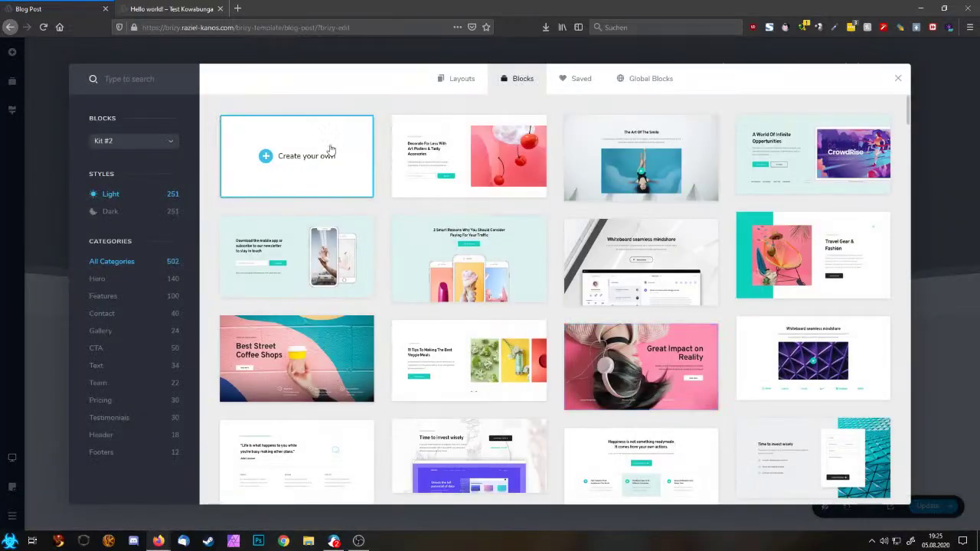
pyautogui.click(328, 153)
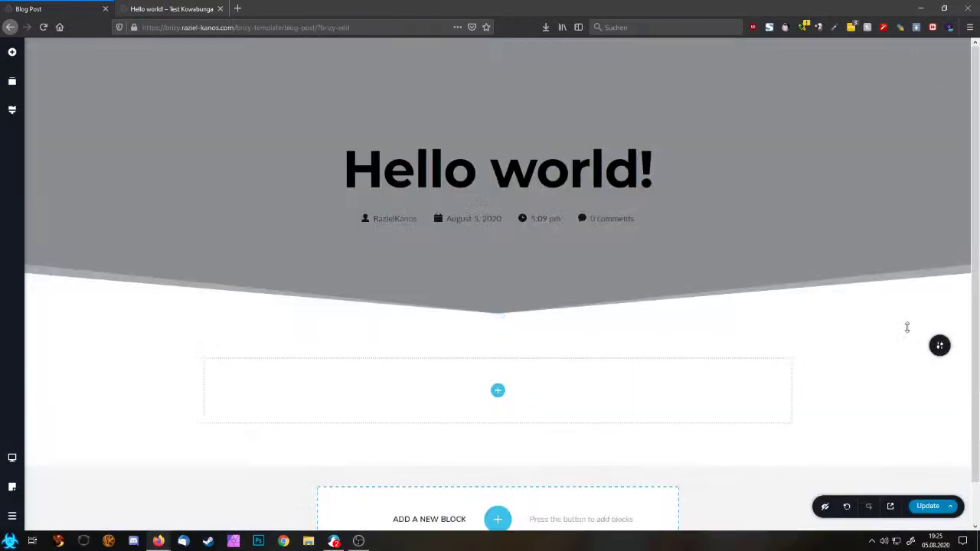
pyautogui.click(937, 348)
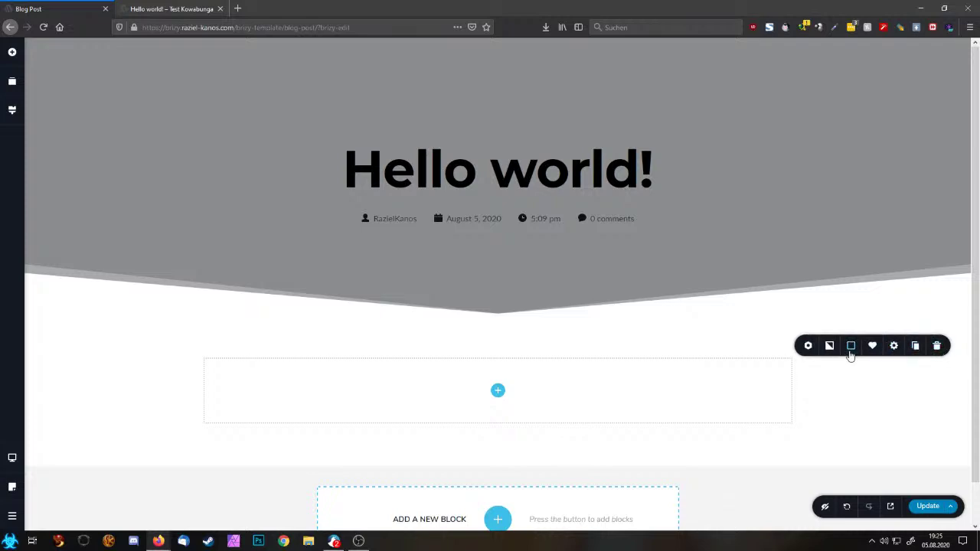
pyautogui.click(851, 346)
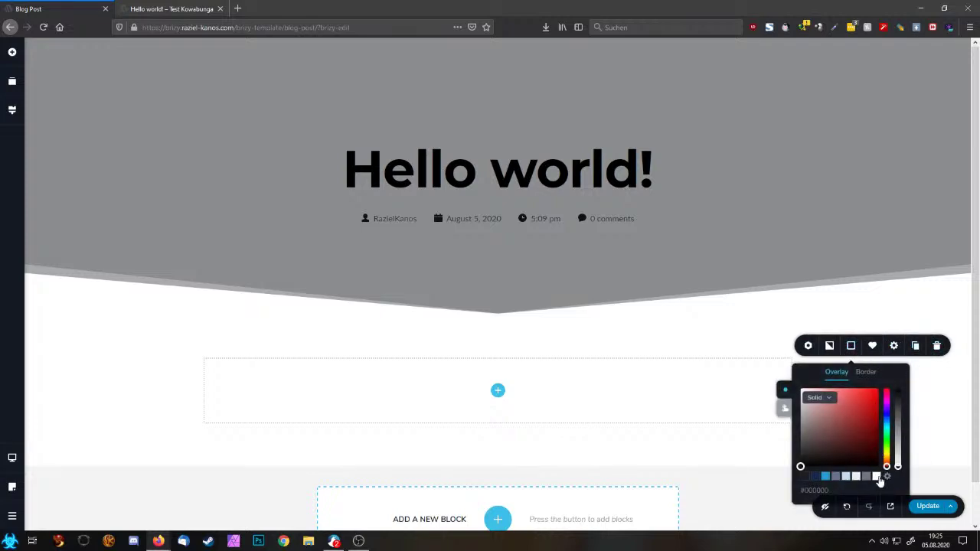
pyautogui.click(877, 477)
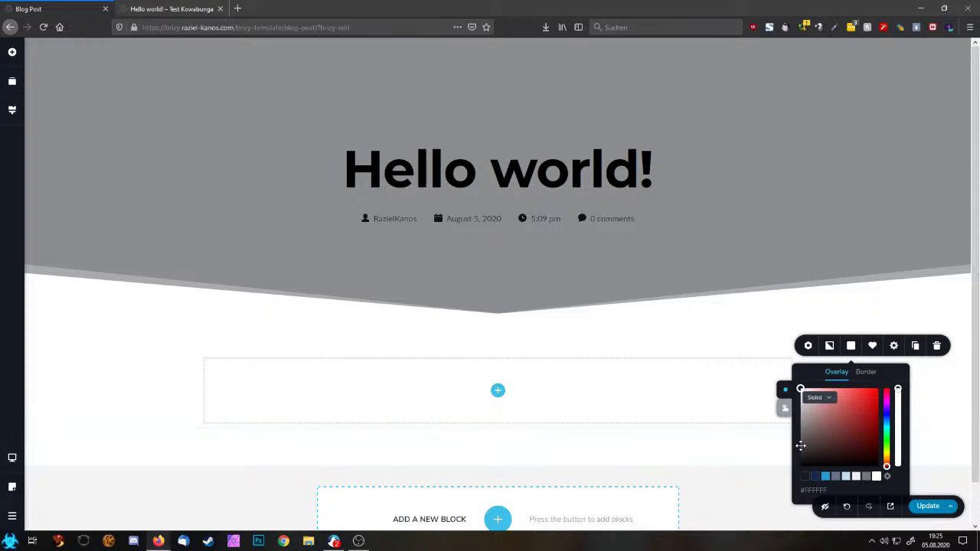
pyautogui.click(948, 421)
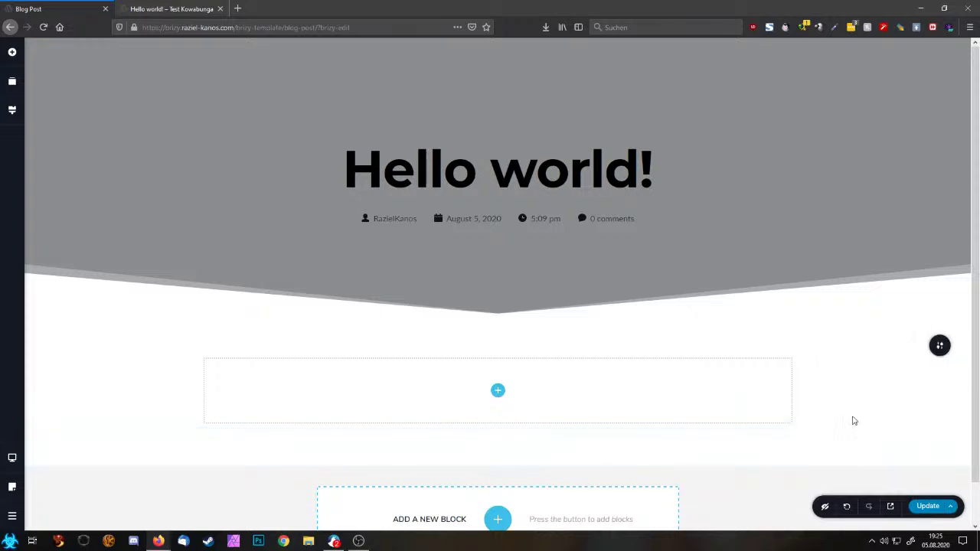
# Examine the background overlay color settings of the new blank block
pyautogui.scroll(-1, 619, 348)
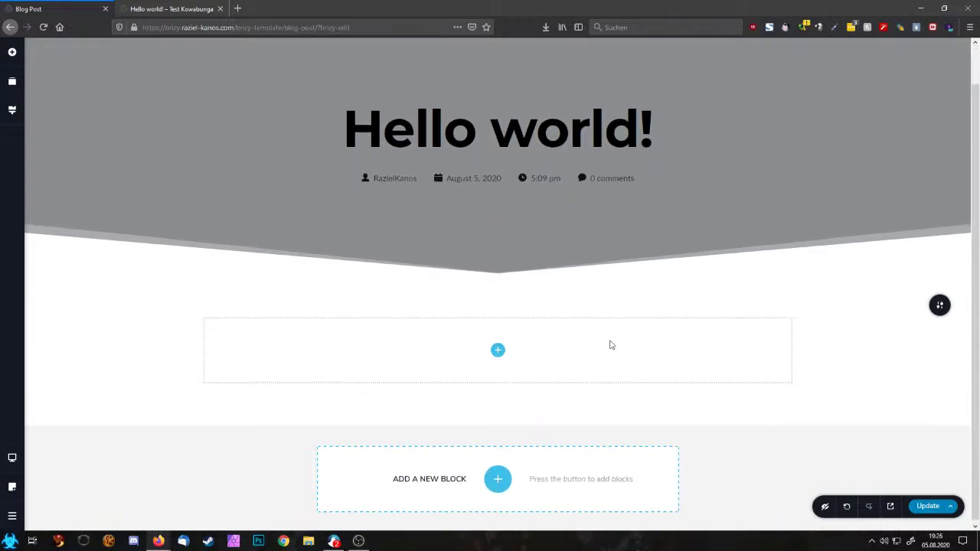
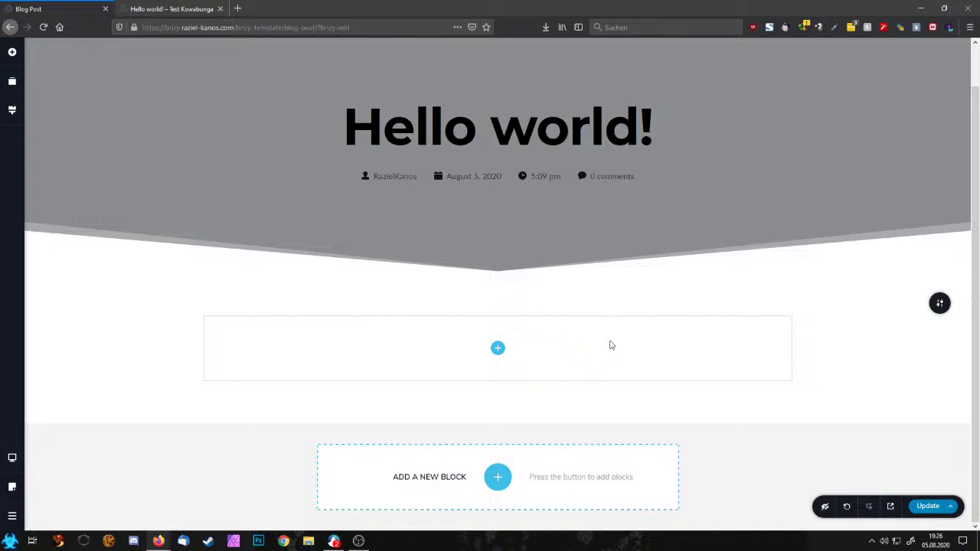
pyautogui.moveTo(935, 310)
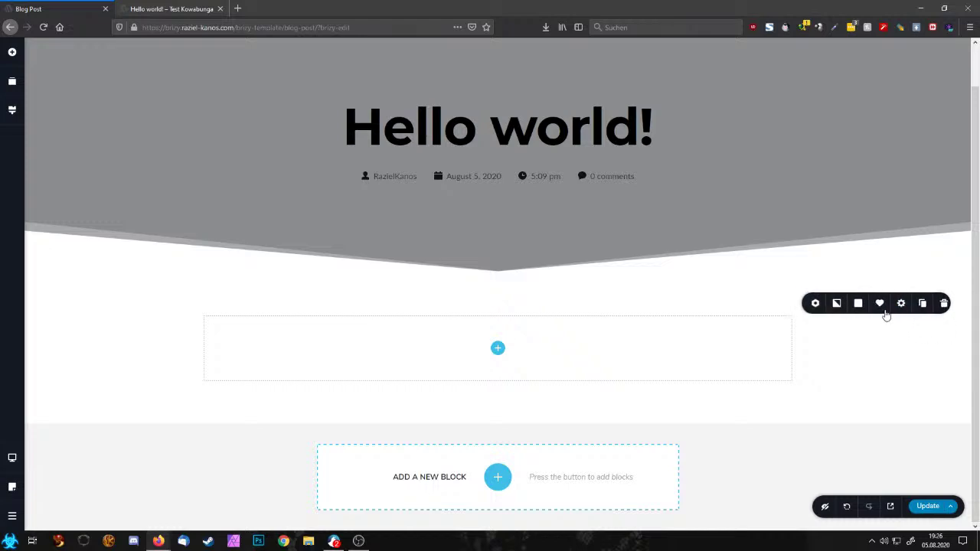
pyautogui.click(850, 304)
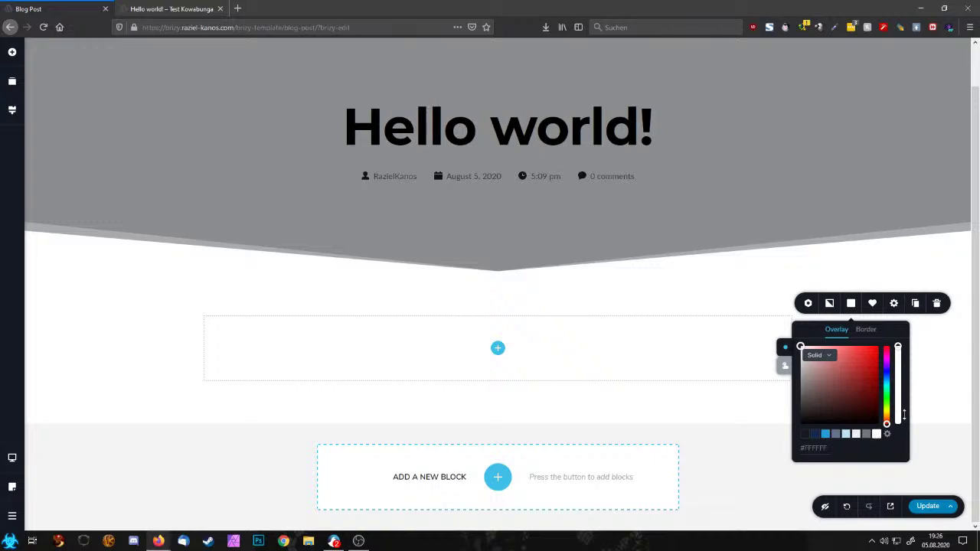
pyautogui.click(937, 352)
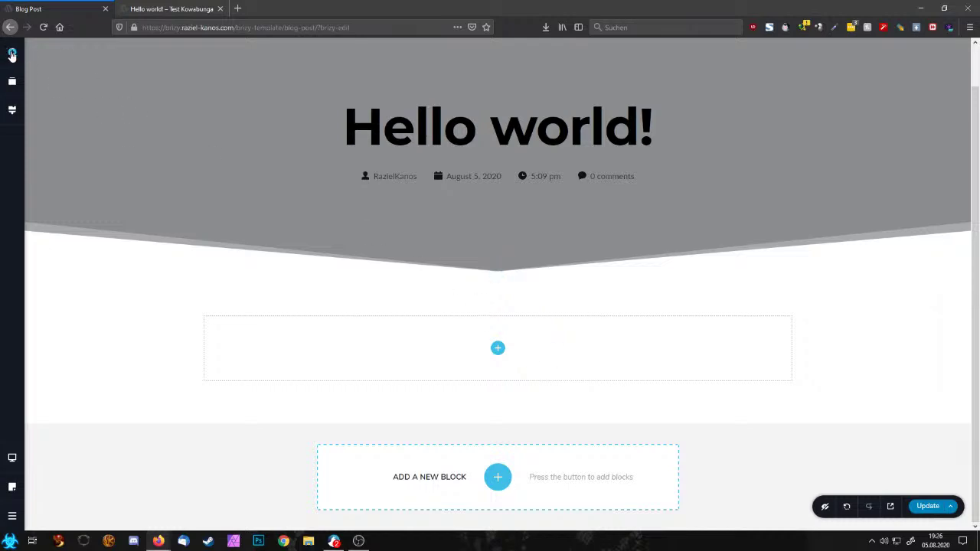
# Browse the available elements down to the grid and WordPress groups for the blank block
pyautogui.click(12, 54)
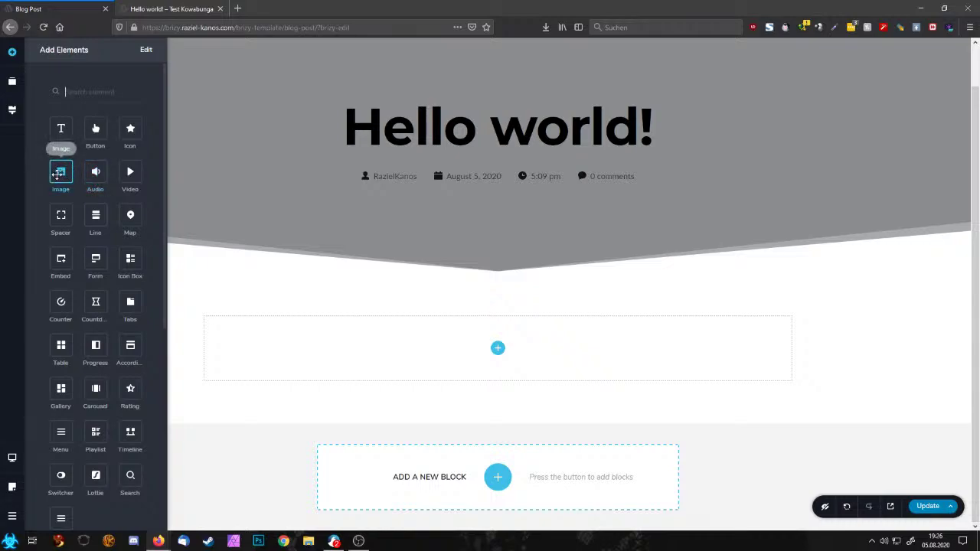
pyautogui.scroll(-5, 61, 352)
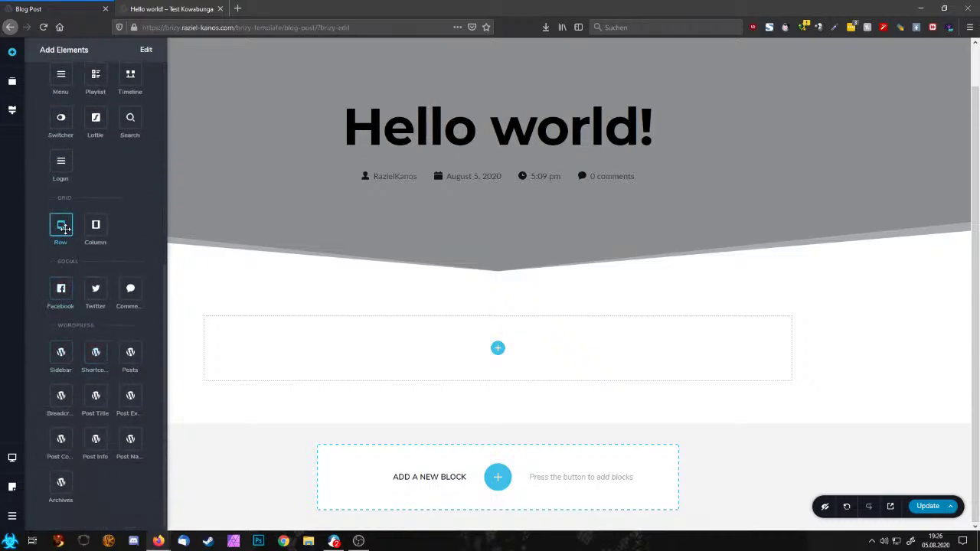
# Insert a two-column row into the empty block below the header and place an Image element in its first column
pyautogui.moveTo(64, 228); pyautogui.dragTo(494, 358)
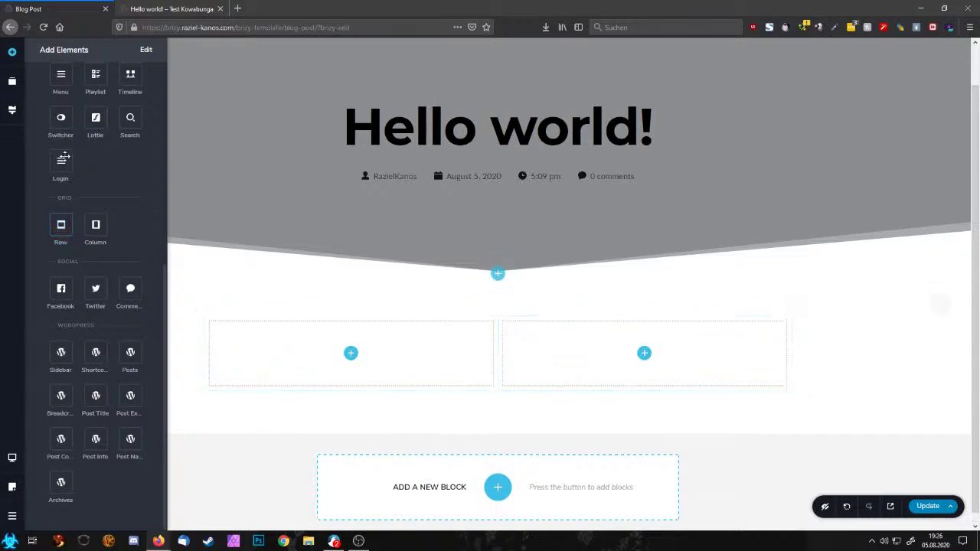
pyautogui.scroll(5, 126, 165)
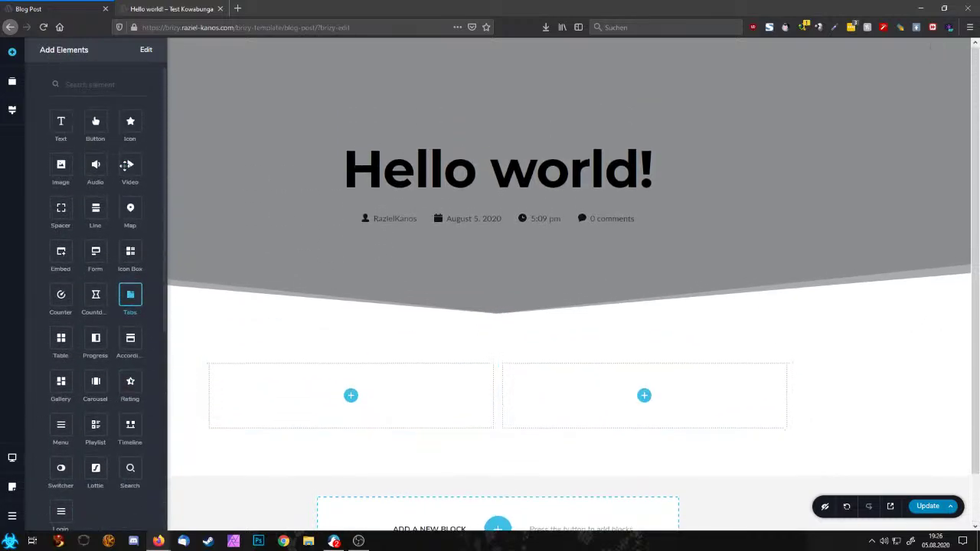
pyautogui.moveTo(61, 169); pyautogui.dragTo(406, 400)
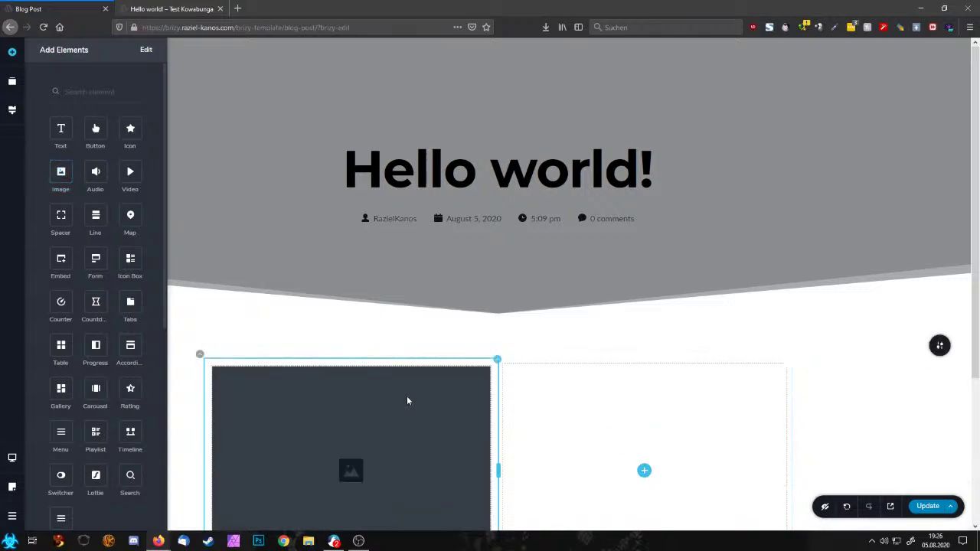
pyautogui.scroll(-3, 391, 360)
# Set the image element's source to the dynamic Author Profile Picture
pyautogui.click(379, 273)
pyautogui.click(287, 398)
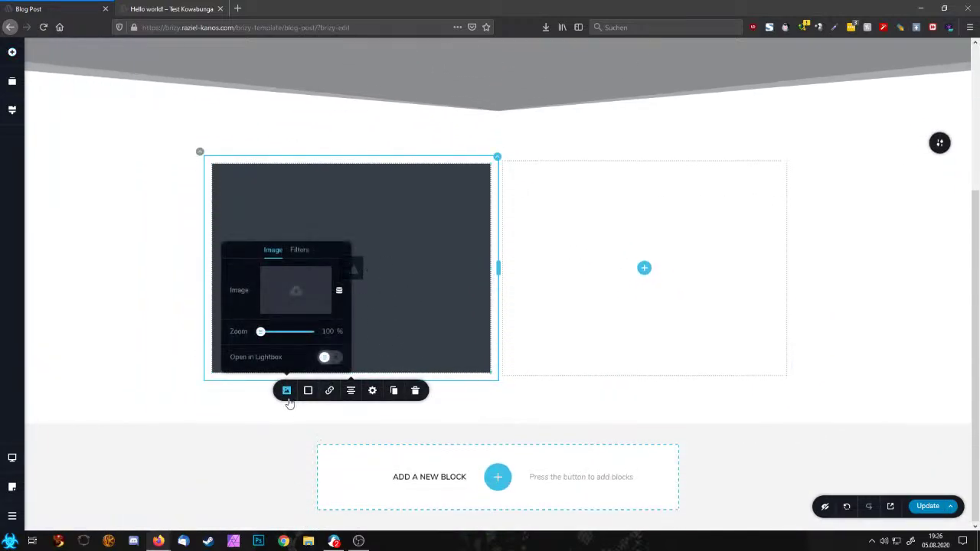
pyautogui.click(339, 292)
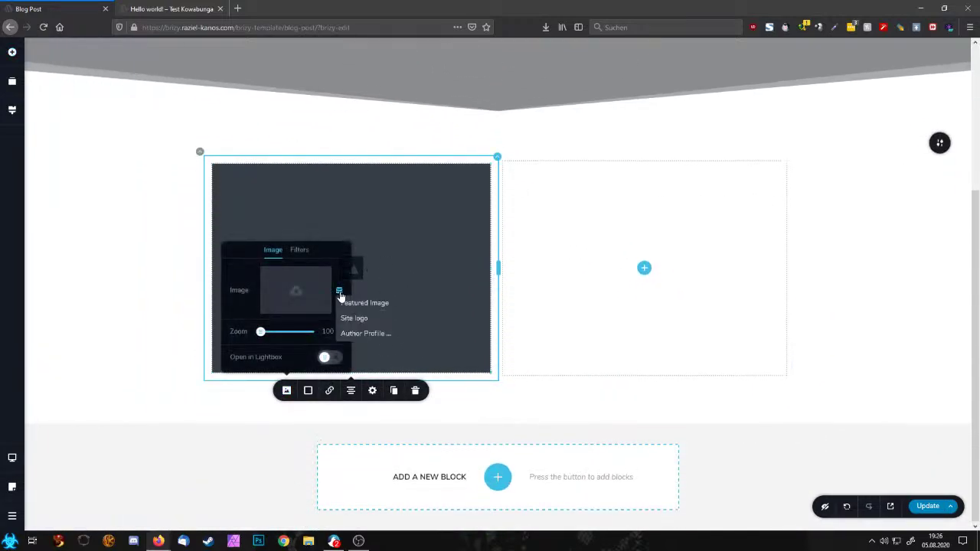
pyautogui.click(365, 336)
pyautogui.click(398, 295)
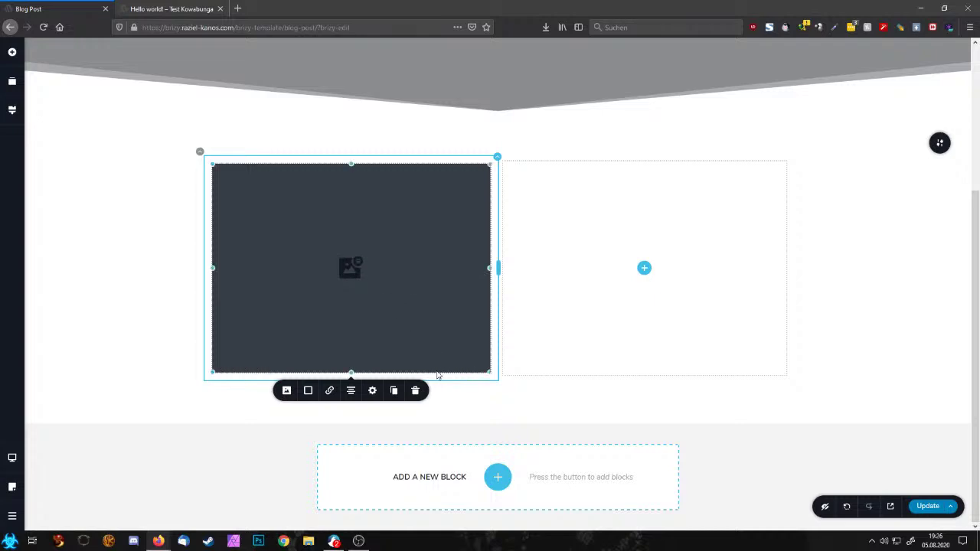
# Reduce the saturation filter of the author profile image to 0 %
pyautogui.click(286, 392)
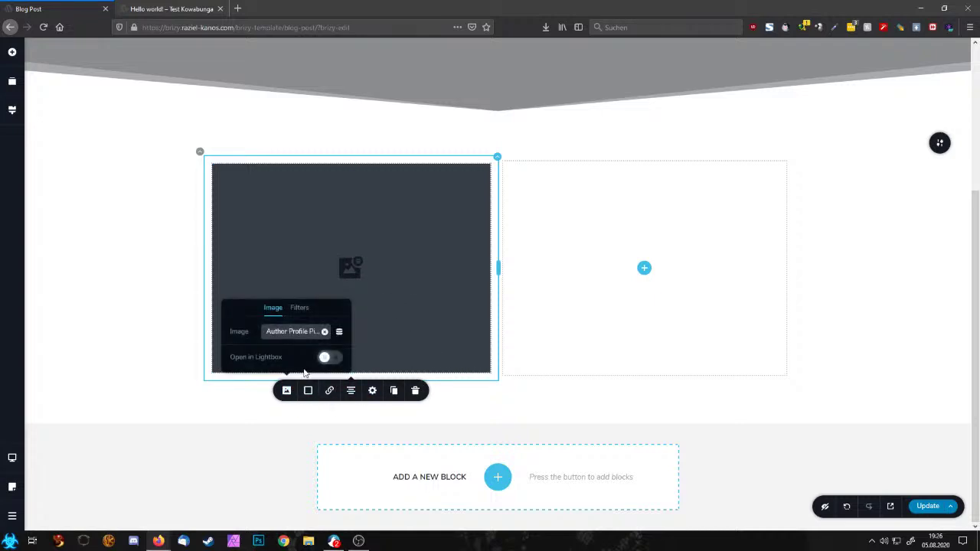
pyautogui.click(297, 311)
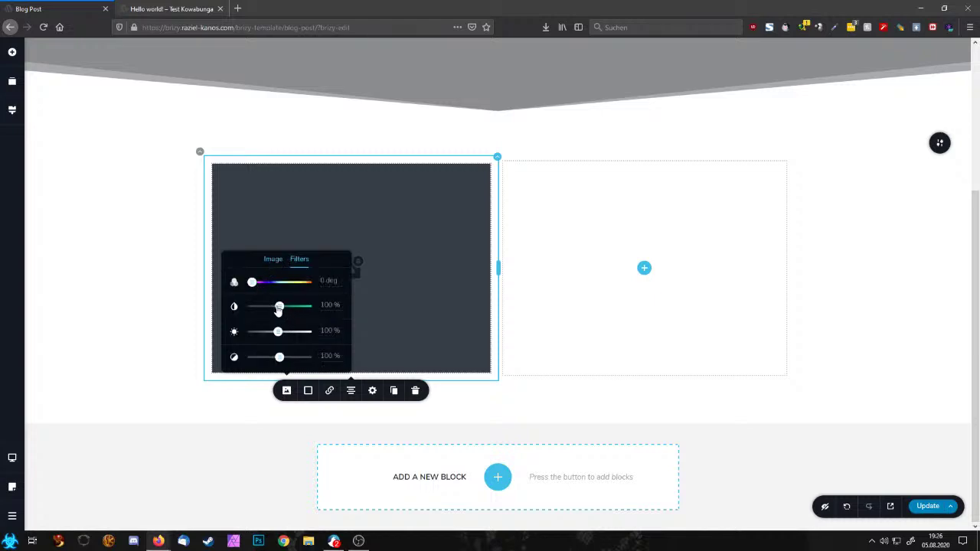
pyautogui.moveTo(279, 308); pyautogui.dragTo(222, 309)
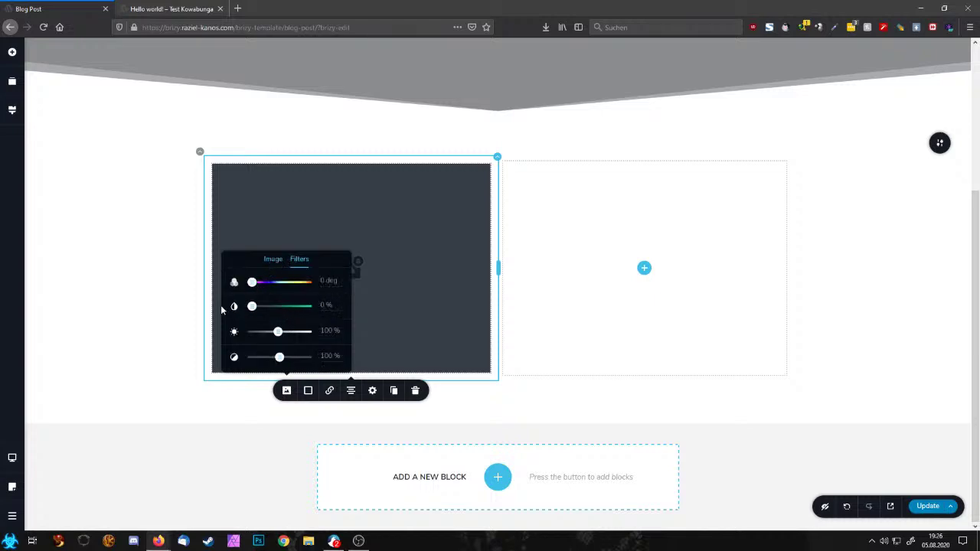
pyautogui.click(287, 392)
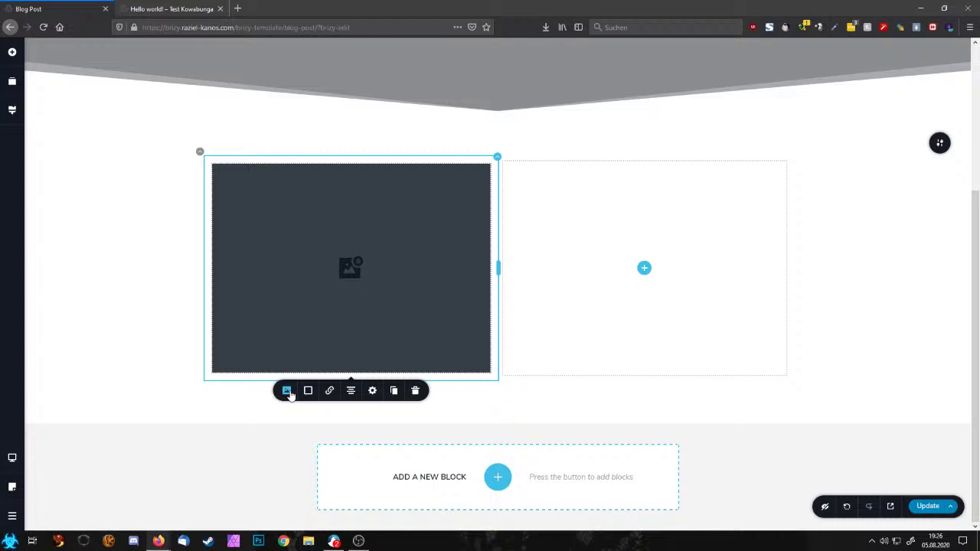
# Give the author image custom rounded corners with a radius of 300 px
pyautogui.click(372, 391)
pyautogui.click(936, 291)
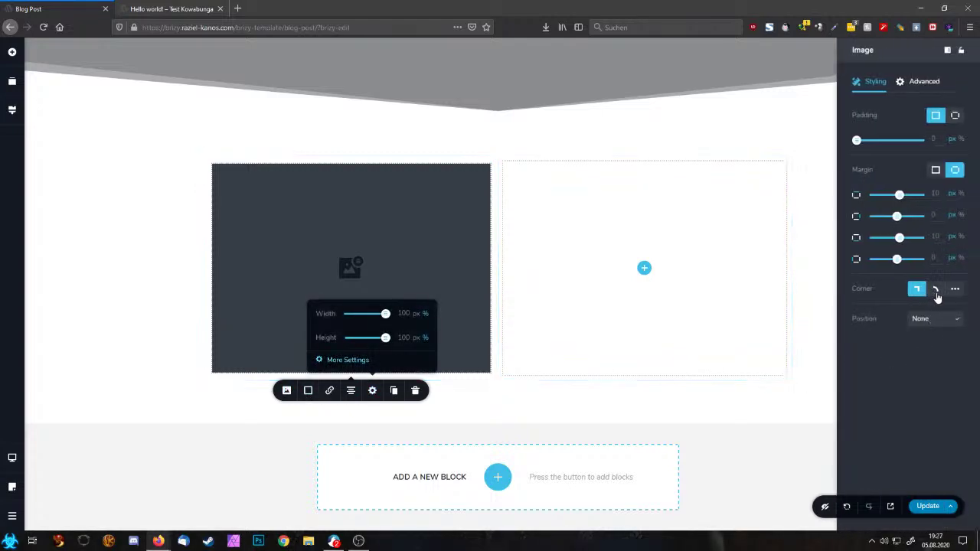
pyautogui.click(954, 289)
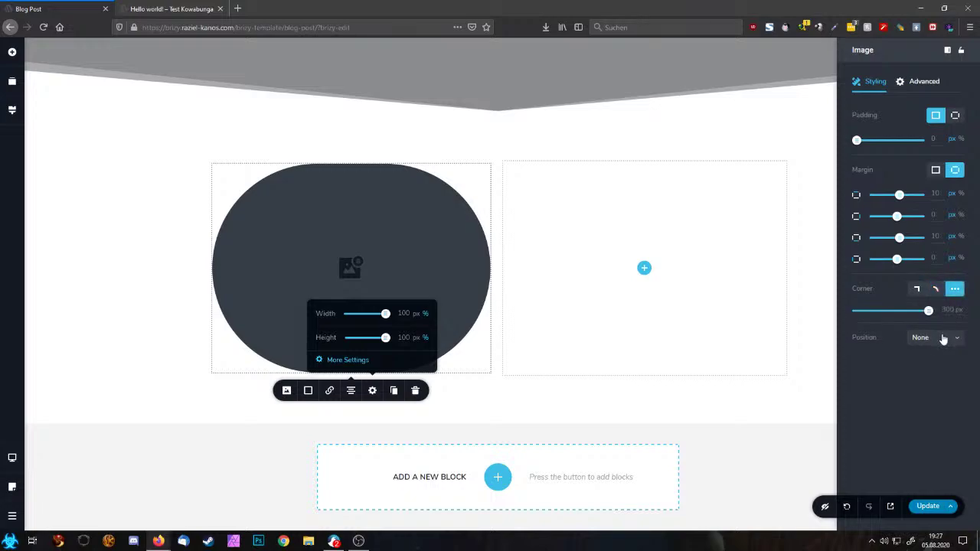
pyautogui.moveTo(928, 314)
pyautogui.mouseDown()
pyautogui.moveTo(894, 311)
pyautogui.moveTo(929, 313)
pyautogui.mouseUp()
pyautogui.click(472, 297)
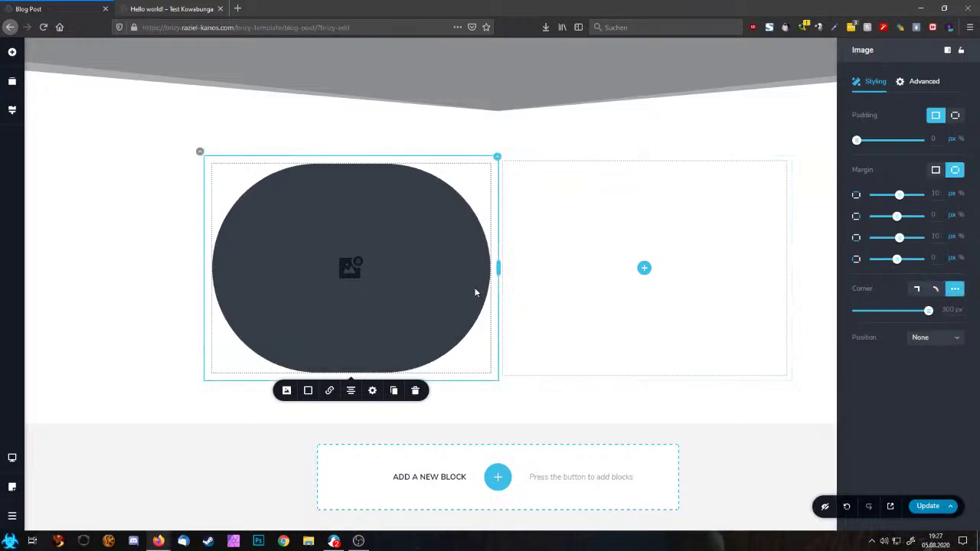
# Narrow the image column to a small strip and reduce the image's width until it forms a circle
pyautogui.click(499, 268)
pyautogui.moveTo(499, 269); pyautogui.dragTo(297, 303)
pyautogui.click(286, 344)
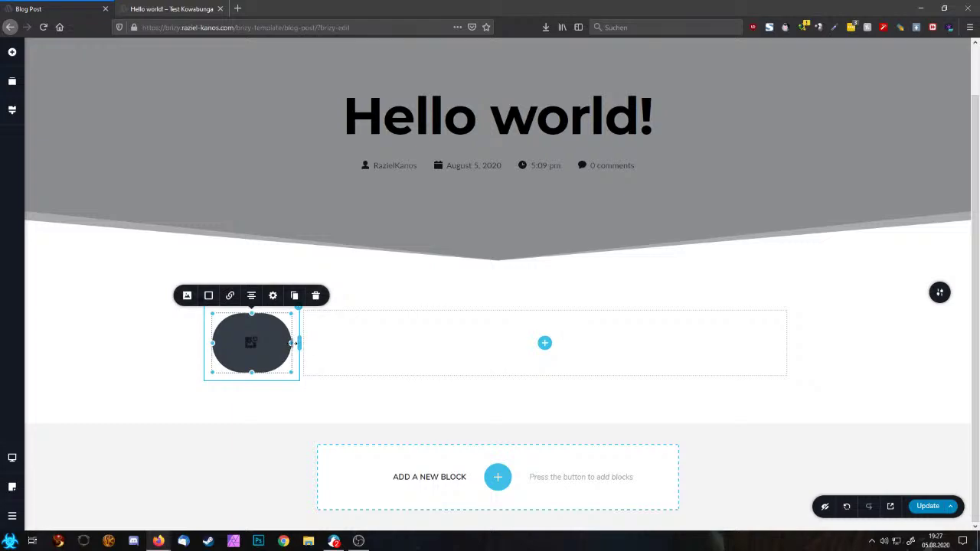
pyautogui.moveTo(291, 344); pyautogui.dragTo(281, 346)
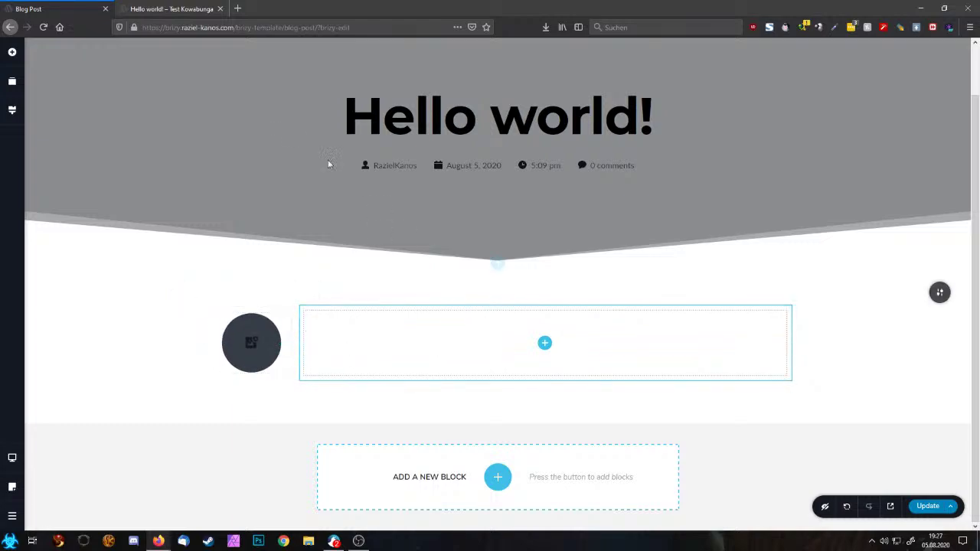
# Add a Text element to the wide column and replace its placeholder text with the dynamic Author Name field
pyautogui.click(12, 53)
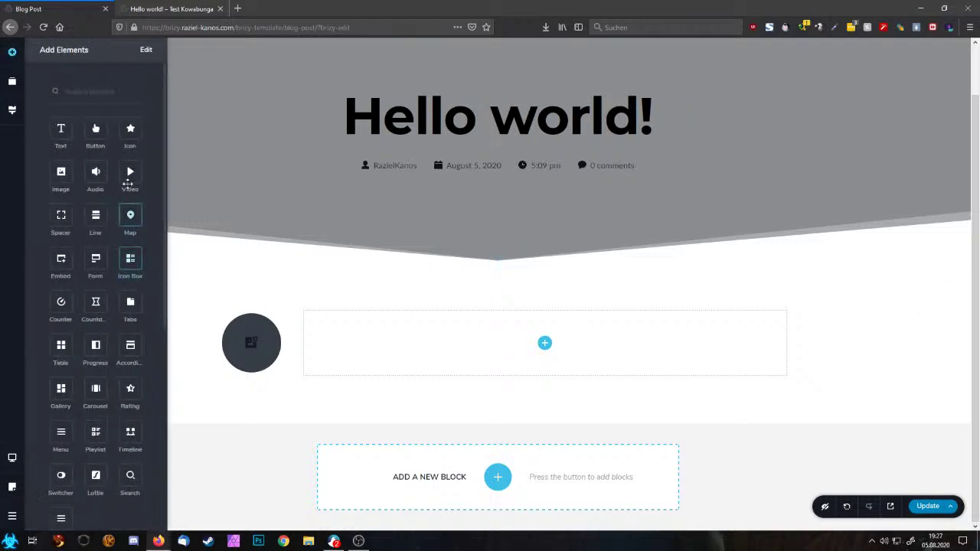
pyautogui.moveTo(88, 152); pyautogui.dragTo(534, 345)
pyautogui.click(480, 329)
pyautogui.hotkey('ctrl', 'a')
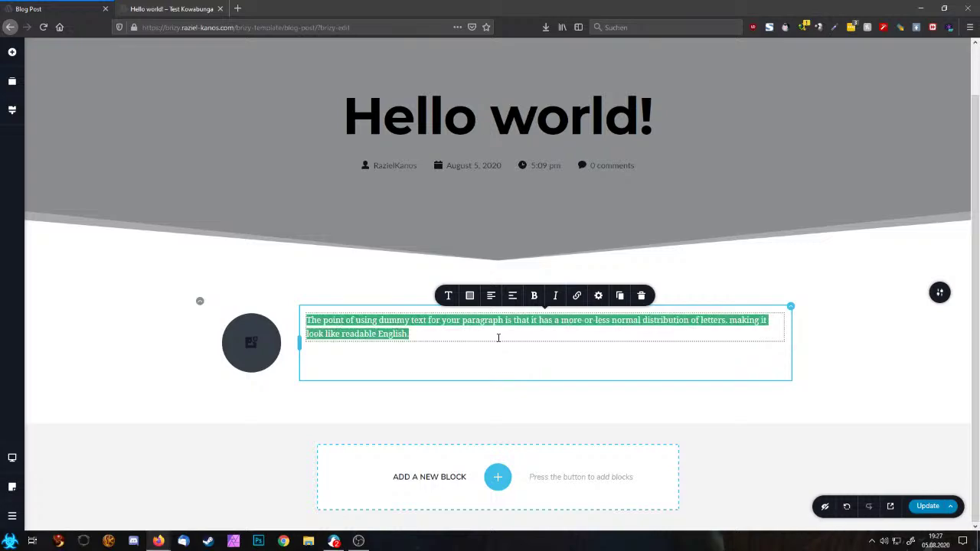
pyautogui.write('#')
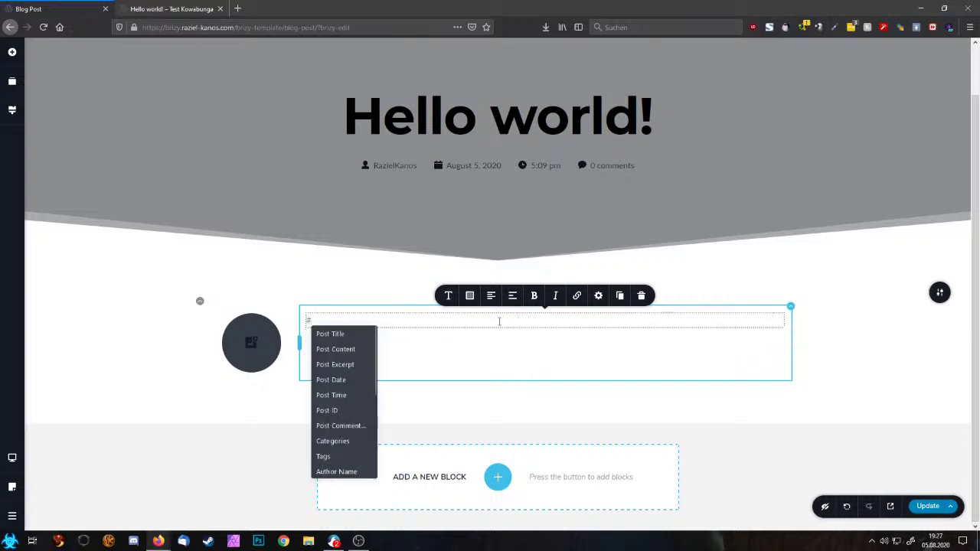
pyautogui.scroll(-1, 344, 437)
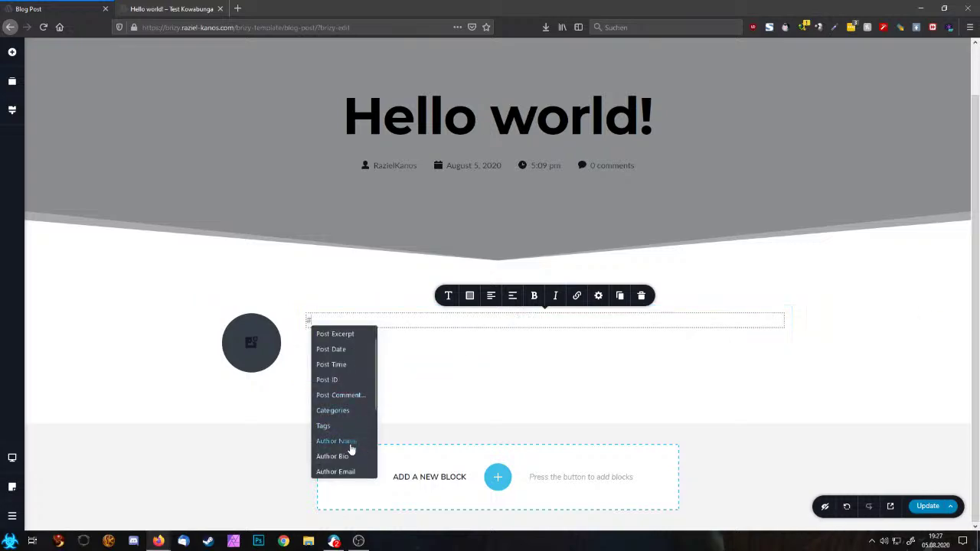
pyautogui.click(350, 442)
# Apply the Heading 2 typography style to the Author Name text
pyautogui.click(447, 295)
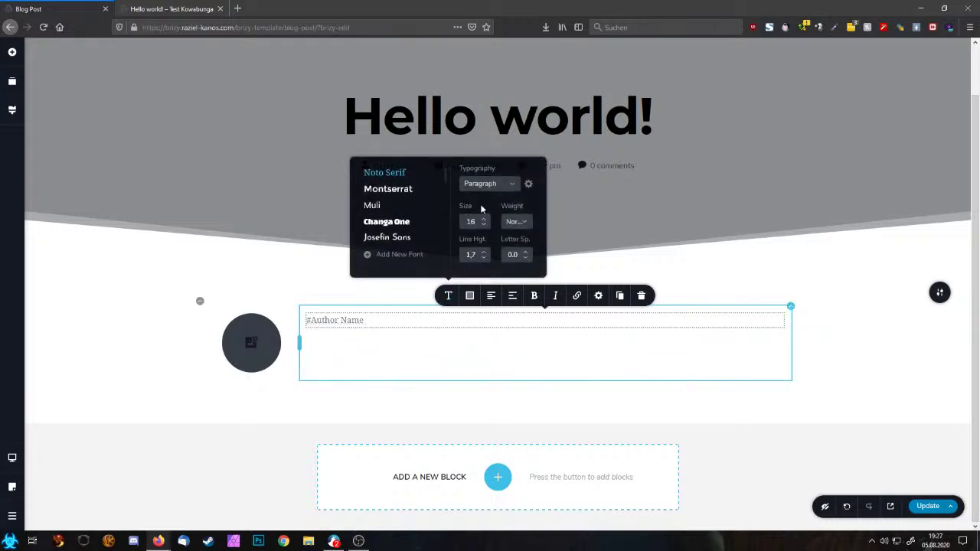
pyautogui.click(482, 184)
pyautogui.click(496, 255)
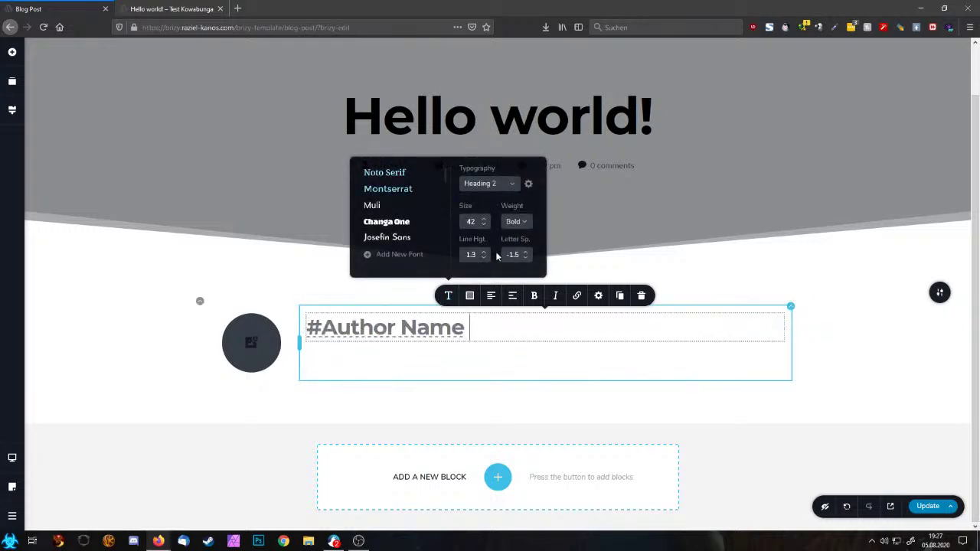
pyautogui.click(505, 356)
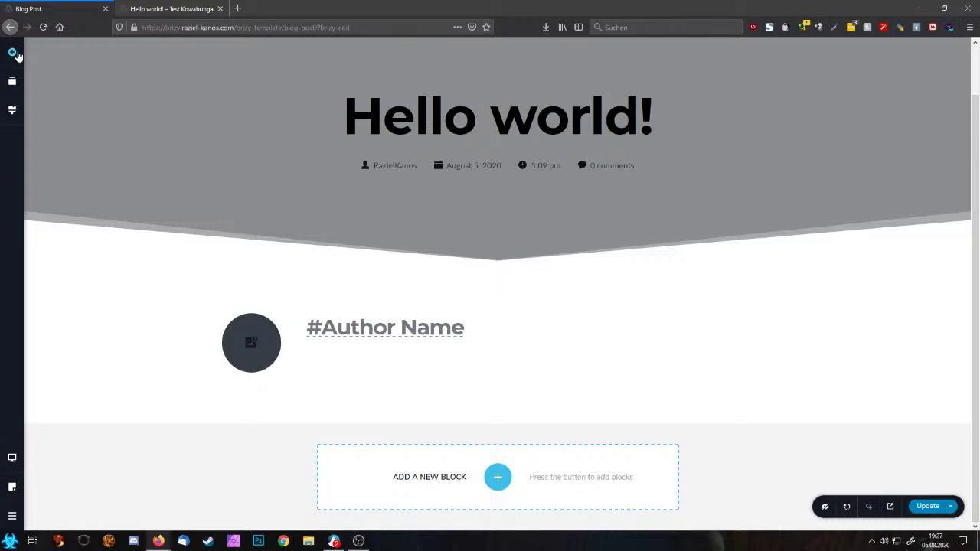
# Add a second Text element below the author name and replace its placeholder text with the dynamic Author Bio field
pyautogui.click(13, 52)
pyautogui.moveTo(95, 216); pyautogui.dragTo(417, 349)
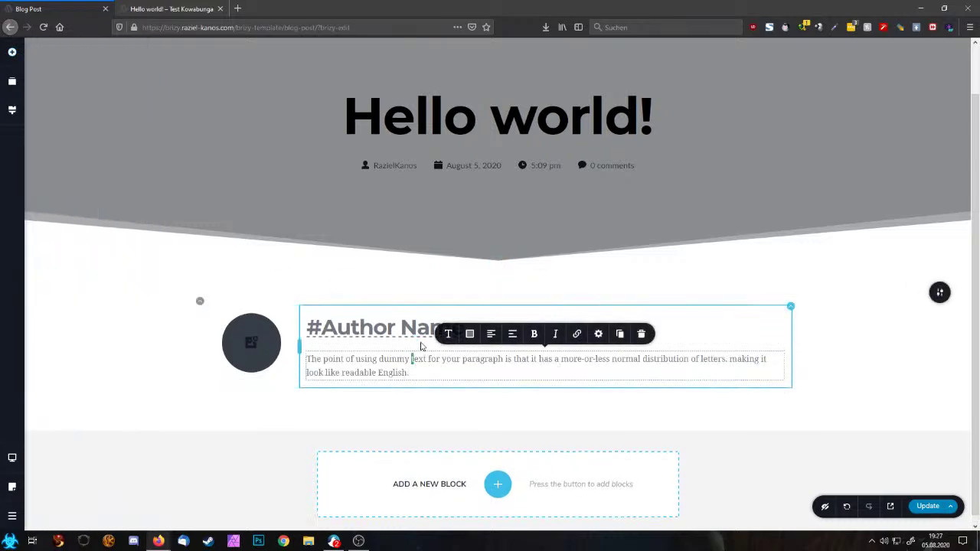
pyautogui.hotkey('ctrl', 'a')
pyautogui.write('#')
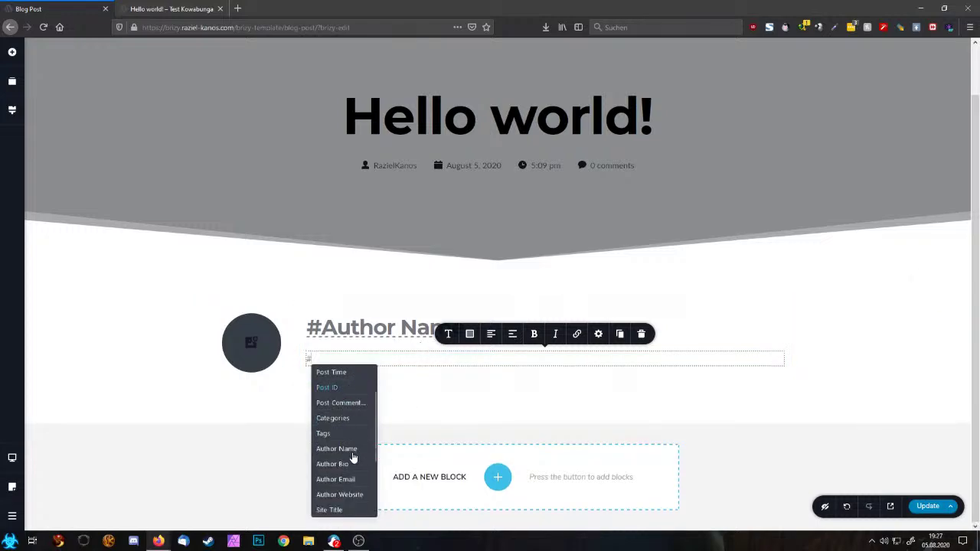
pyautogui.scroll(-1, 352, 457)
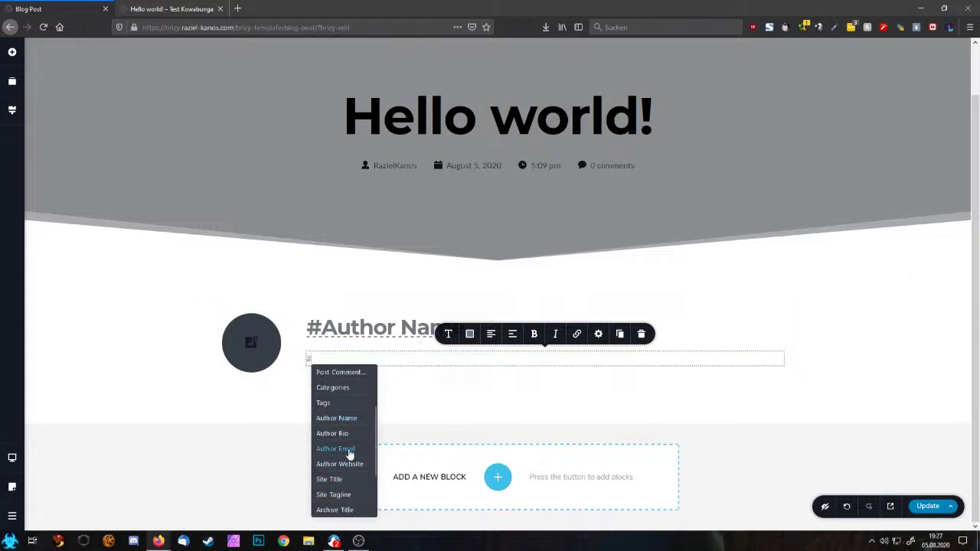
pyautogui.click(348, 435)
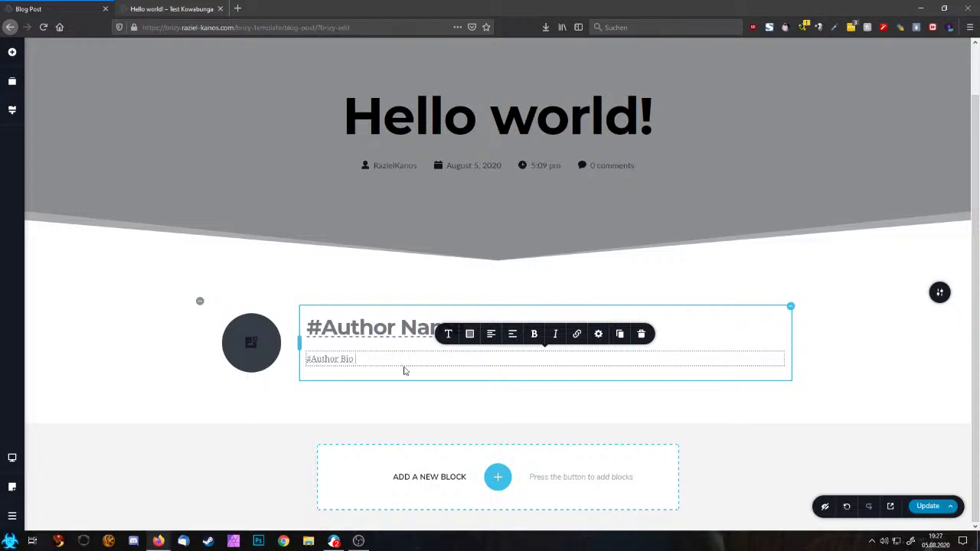
pyautogui.click(714, 368)
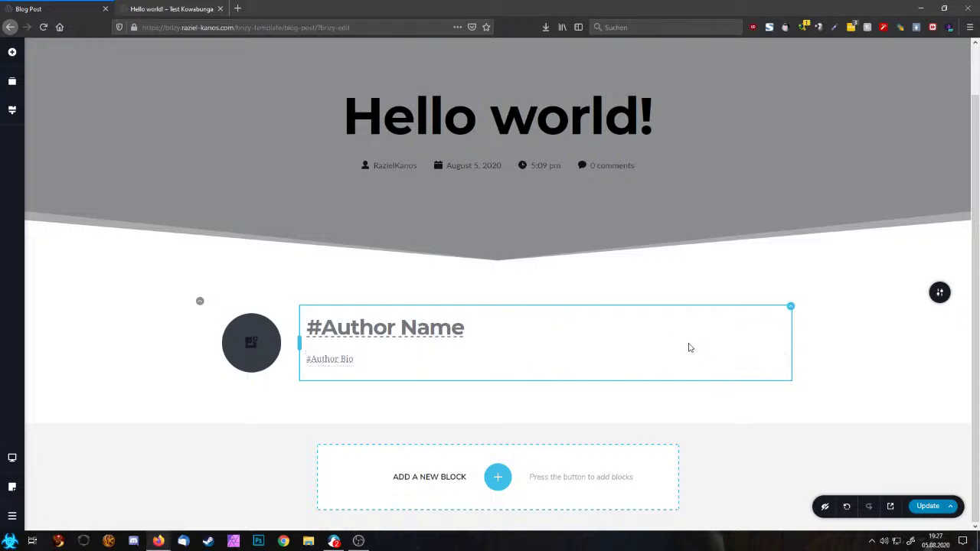
# Link the Author Name heading to the dynamic Author URL
pyautogui.click(433, 331)
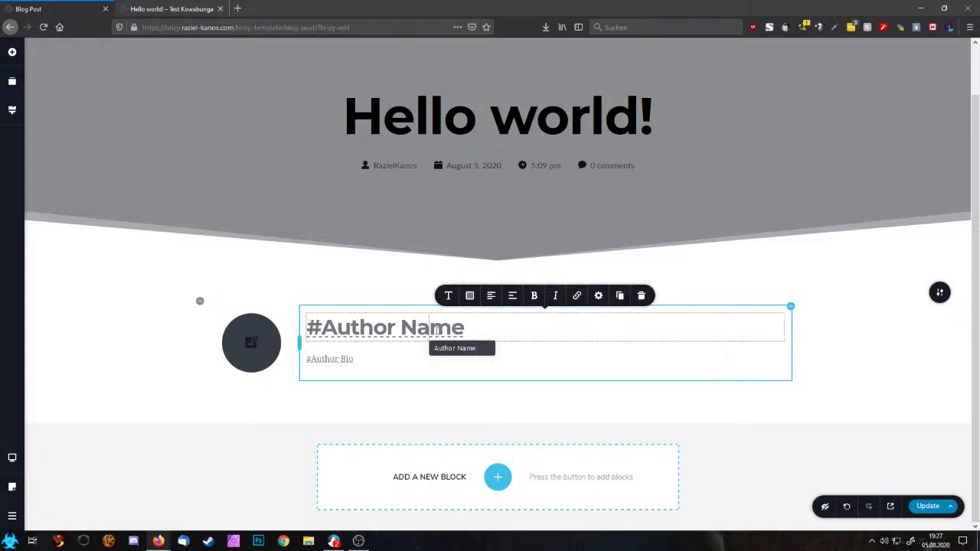
pyautogui.click(578, 296)
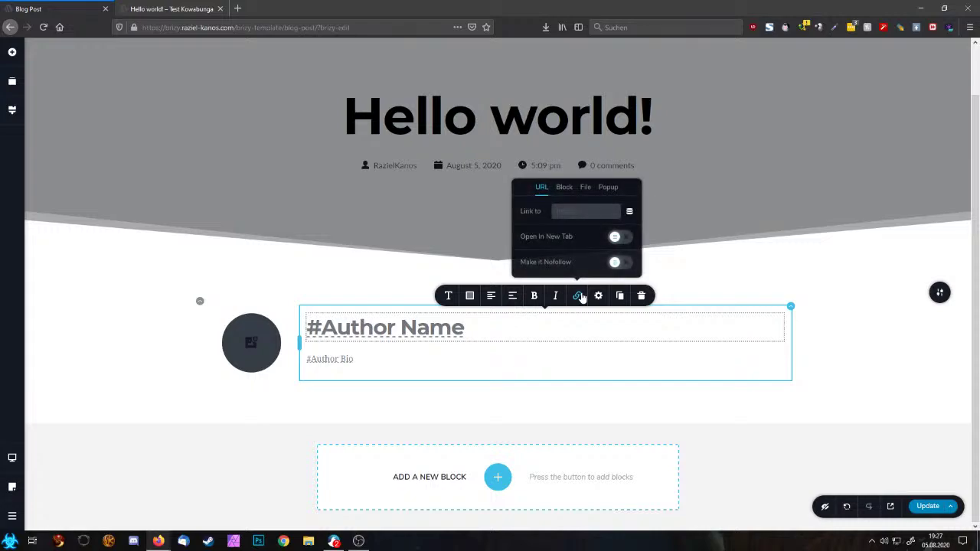
pyautogui.click(630, 211)
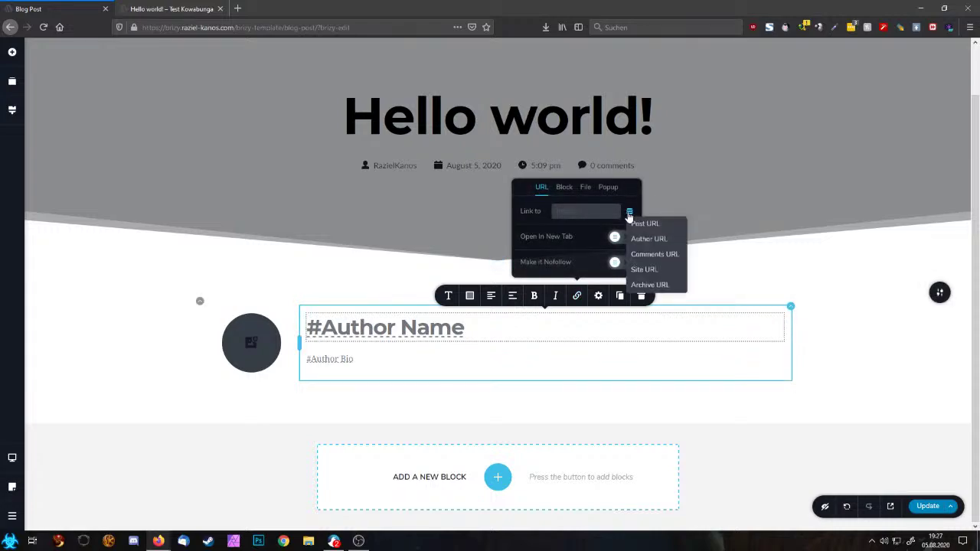
pyautogui.click(656, 242)
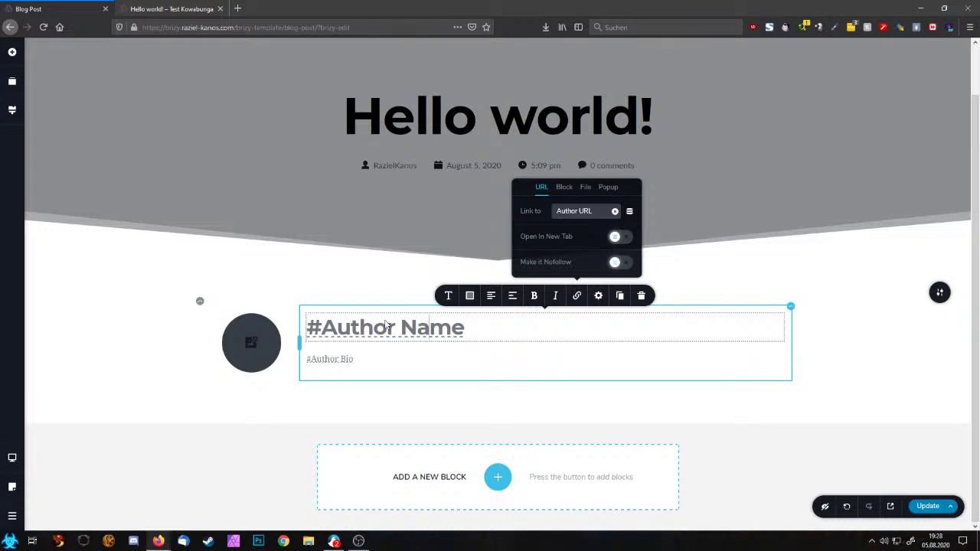
pyautogui.click(842, 355)
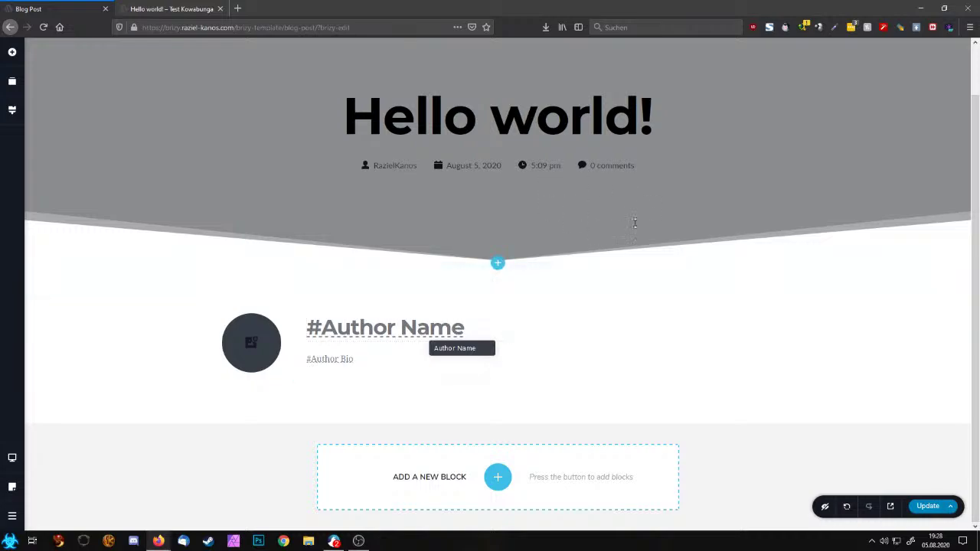
# Add a blank custom block below the author box
pyautogui.scroll(1, 624, 133)
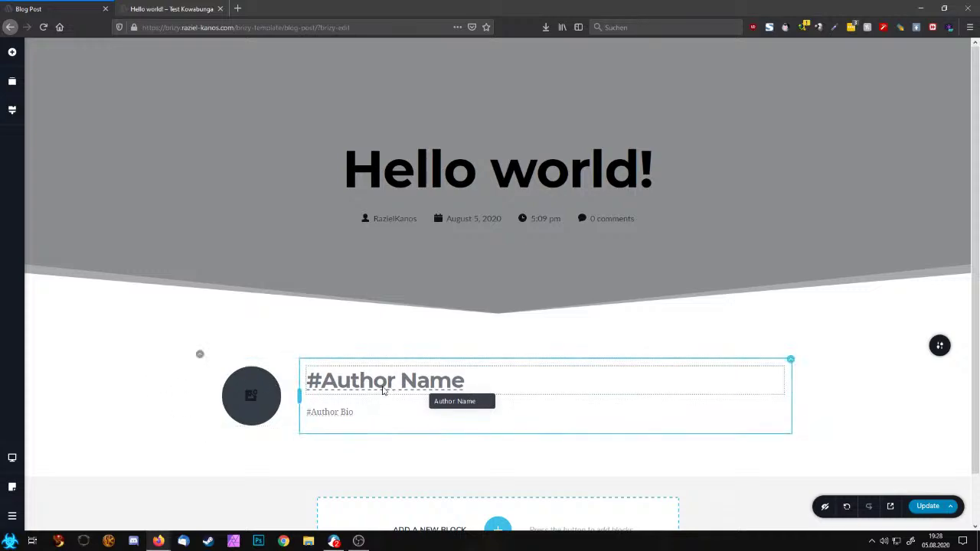
pyautogui.scroll(-1, 842, 396)
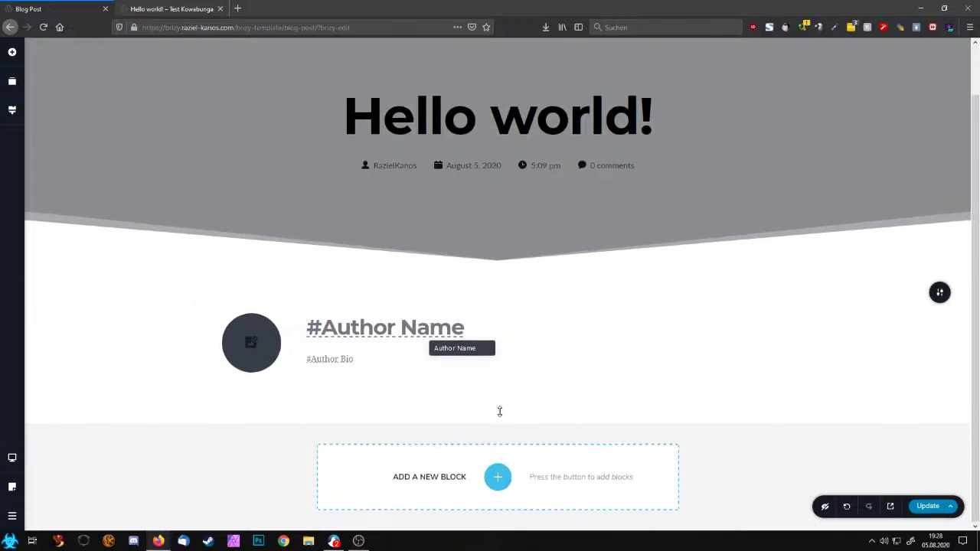
pyautogui.click(497, 476)
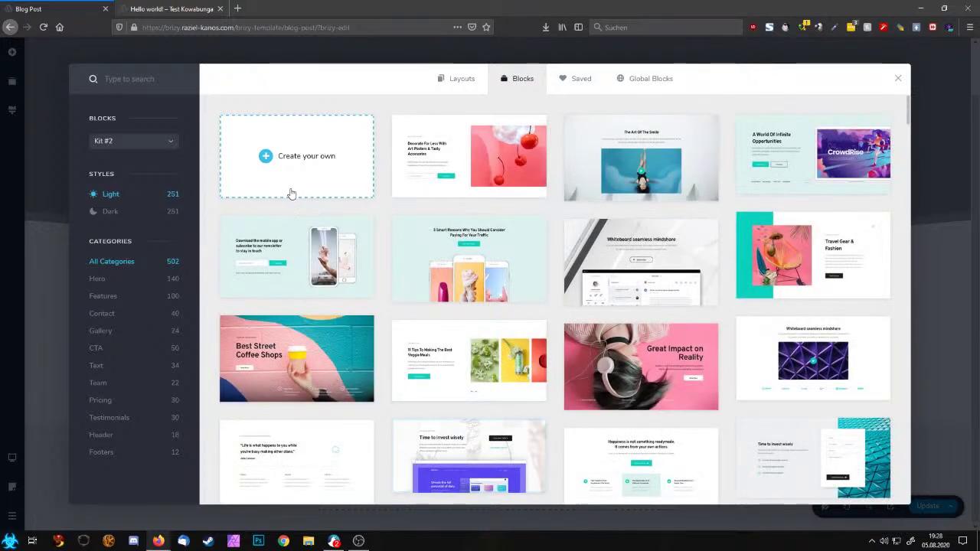
pyautogui.click(292, 170)
# Set the new block's background overlay to the neutral grey palette color
pyautogui.scroll(-3, 534, 364)
pyautogui.click(940, 304)
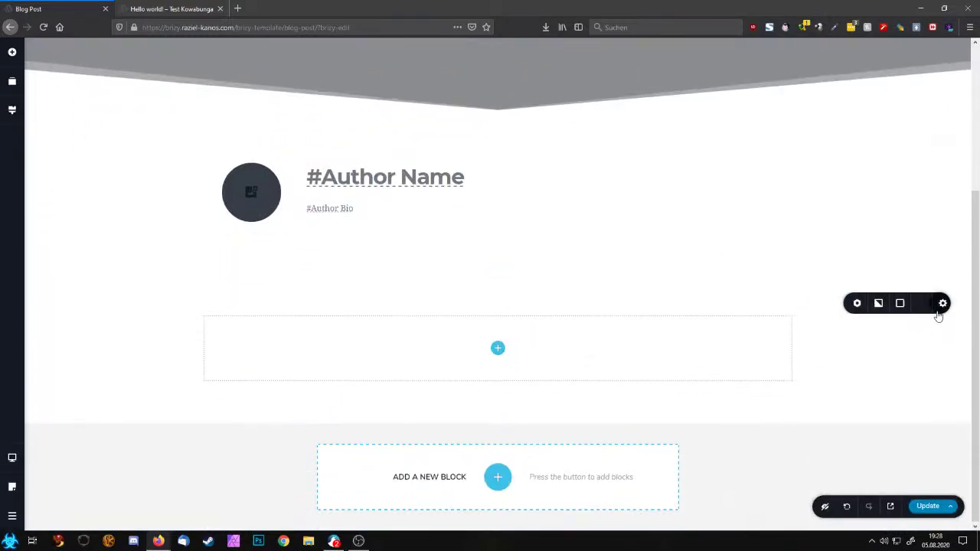
pyautogui.click(852, 304)
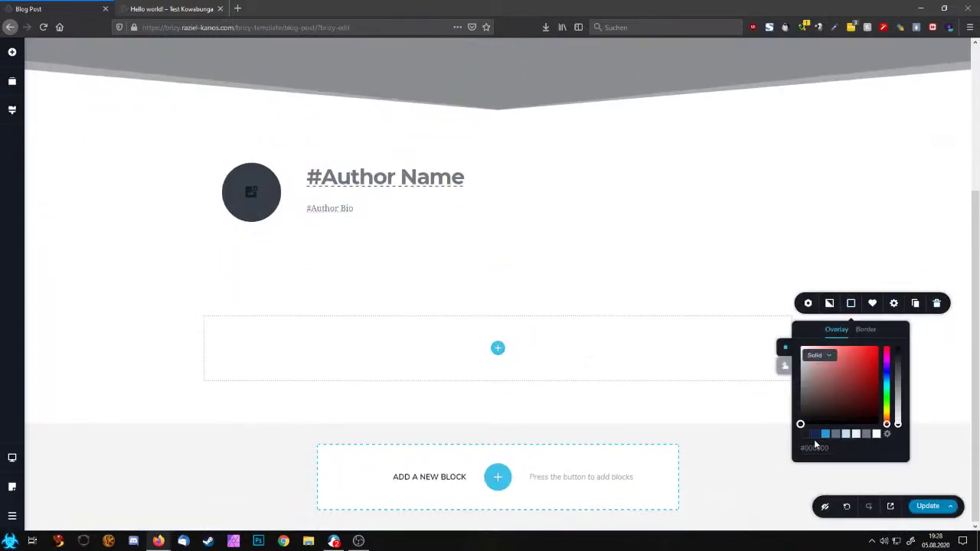
pyautogui.click(835, 434)
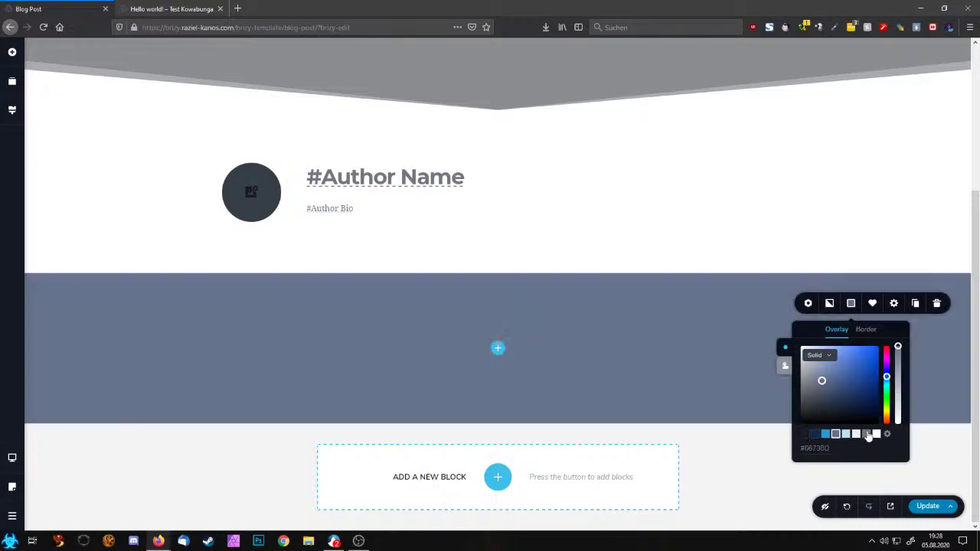
pyautogui.click(865, 434)
pyautogui.click(643, 284)
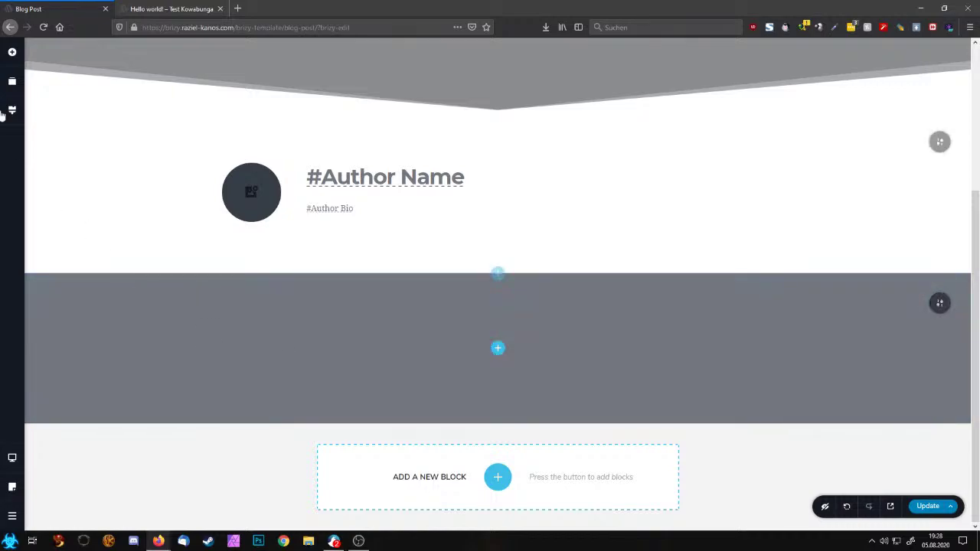
# Place a Row element in the grey block and delete its second column so a single full-width column remains
pyautogui.click(12, 52)
pyautogui.scroll(-10, 114, 321)
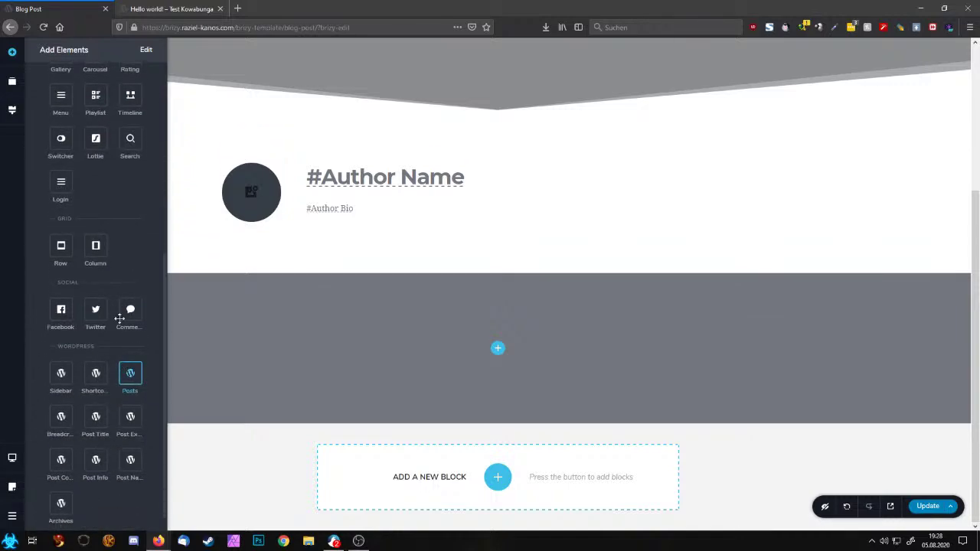
pyautogui.moveTo(63, 249); pyautogui.dragTo(503, 346)
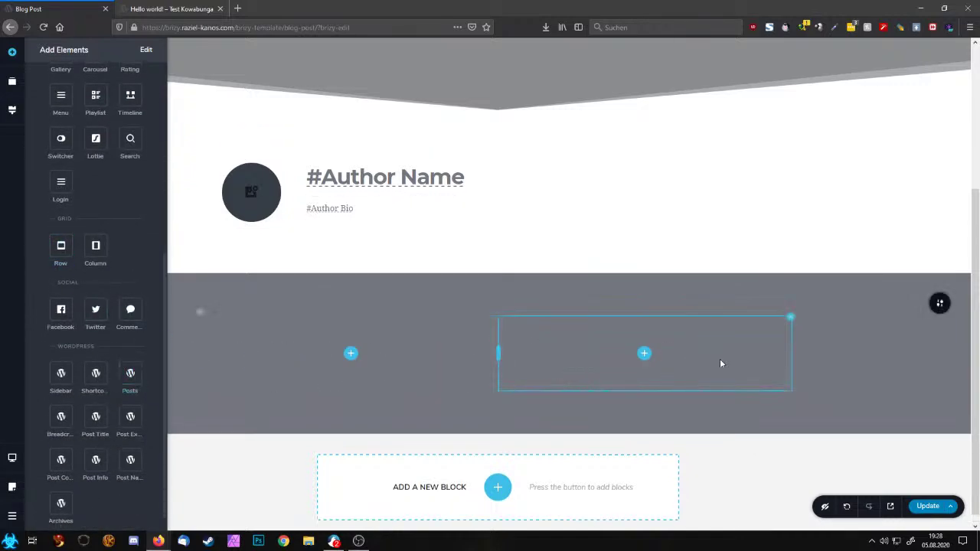
pyautogui.click(789, 323)
pyautogui.click(855, 292)
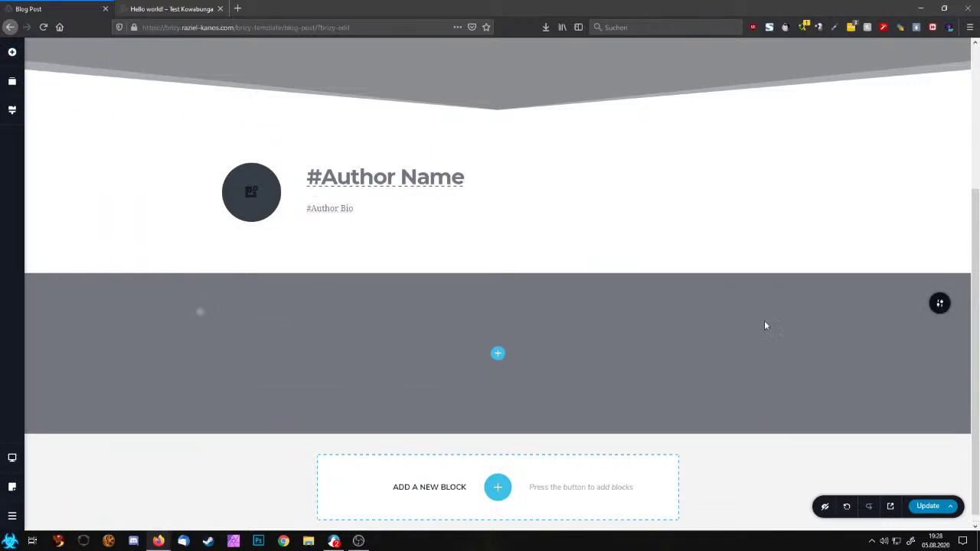
# Set the row's background overlay to solid white, #FFFFFF
pyautogui.click(199, 312)
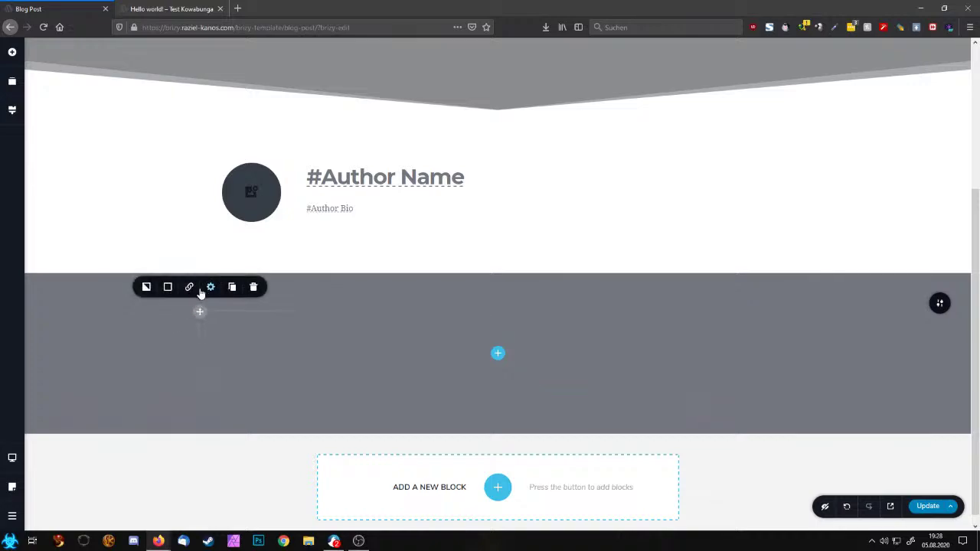
pyautogui.click(167, 288)
pyautogui.click(193, 240)
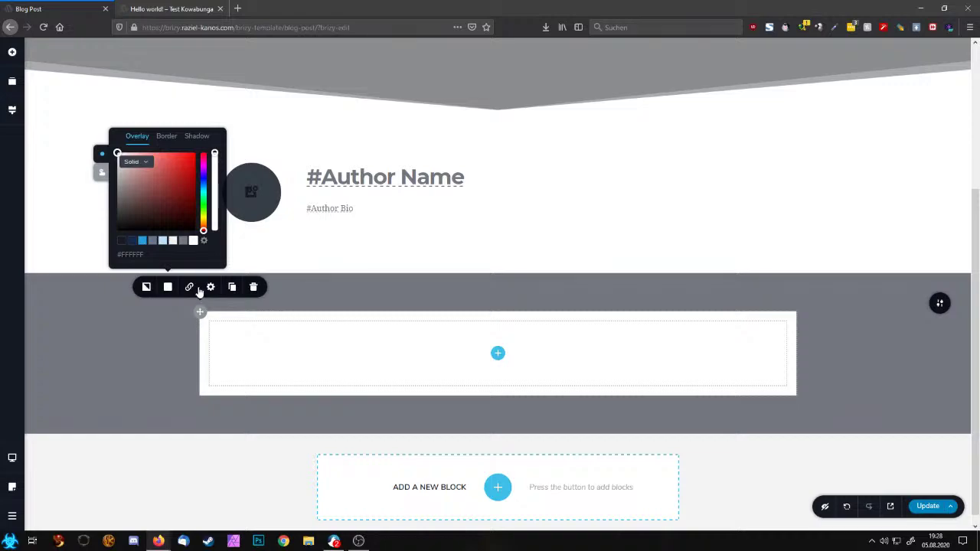
# Give the row a dark navy border, #142850 at size 4, and a light blue outset shadow
pyautogui.click(166, 135)
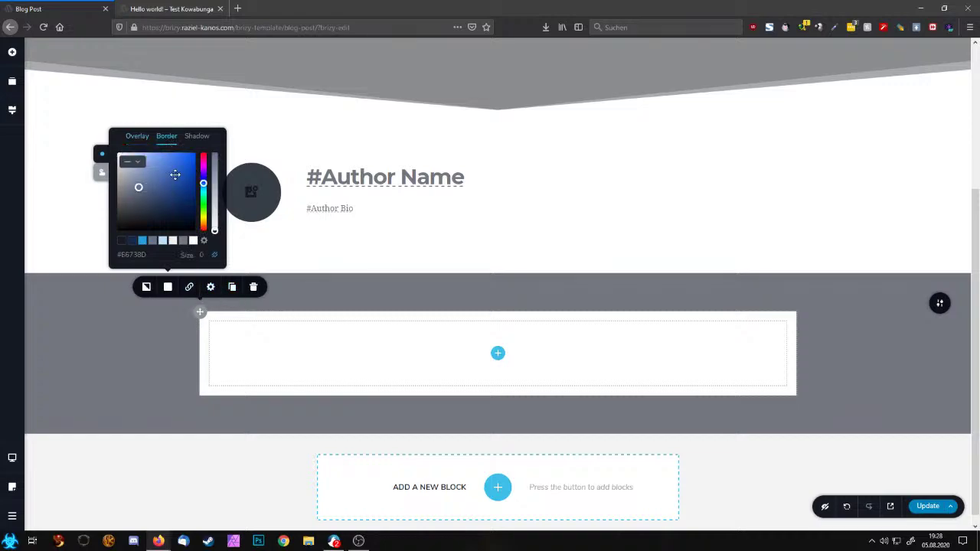
pyautogui.click(131, 240)
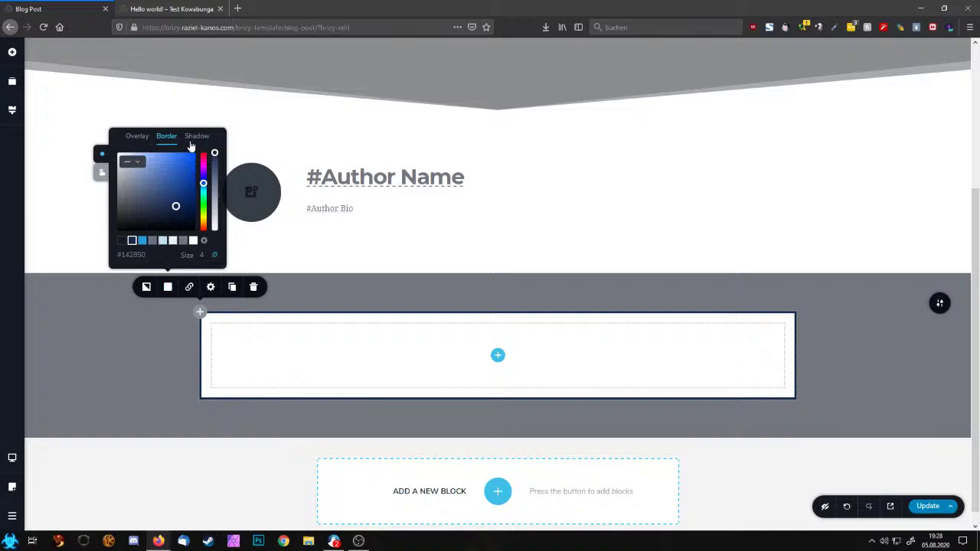
pyautogui.click(194, 137)
pyautogui.click(163, 240)
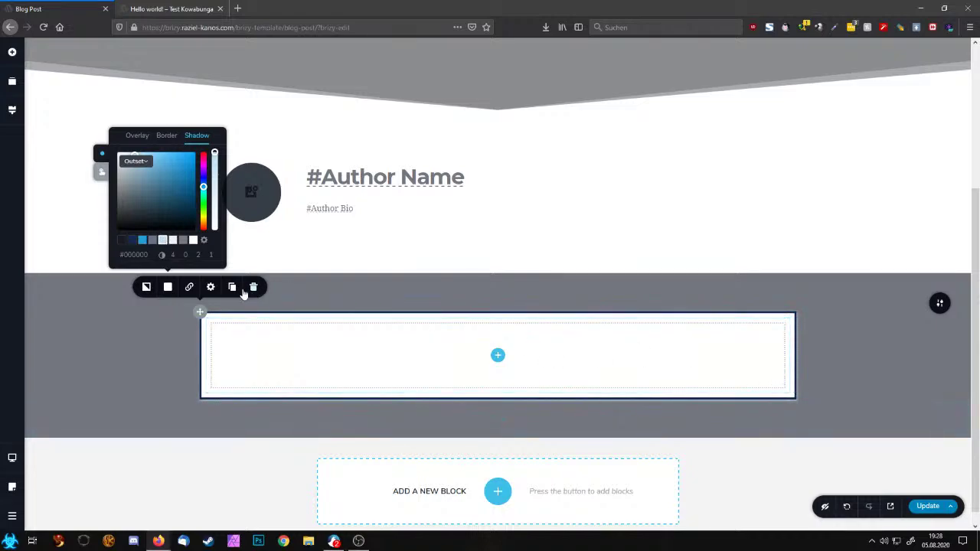
# Set the row's corner radius to 15 px
pyautogui.click(210, 287)
pyautogui.click(186, 256)
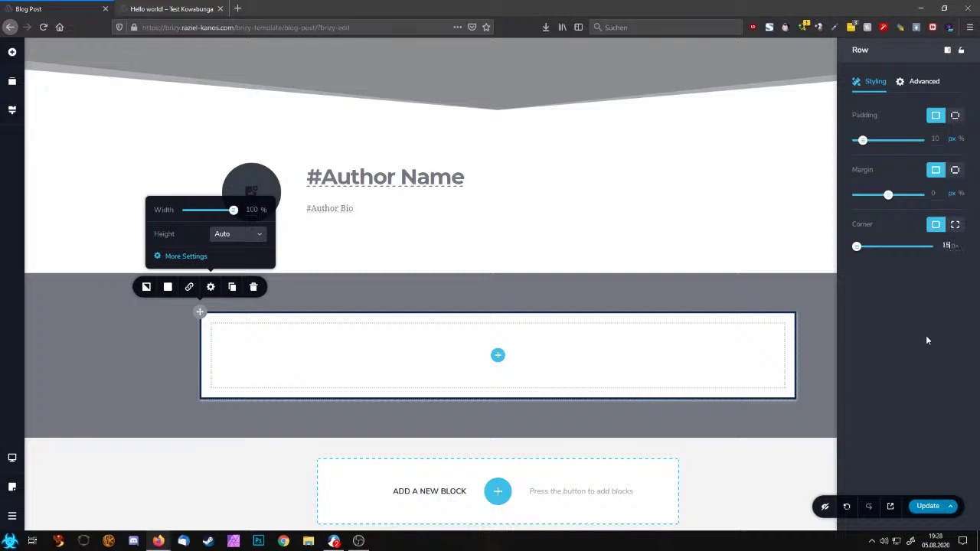
pyautogui.click(819, 383)
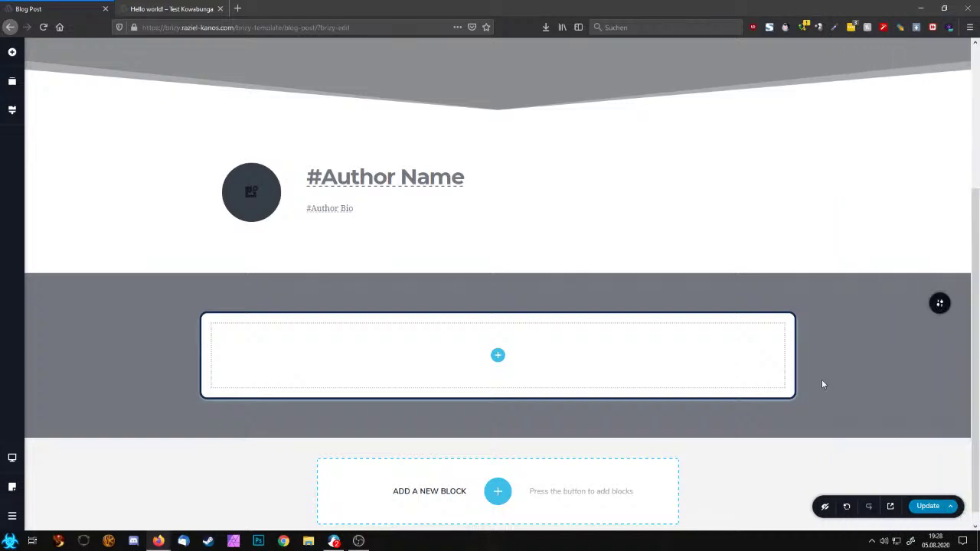
# Insert the WordPress Post Content element into the white row
pyautogui.scroll(-1, 821, 381)
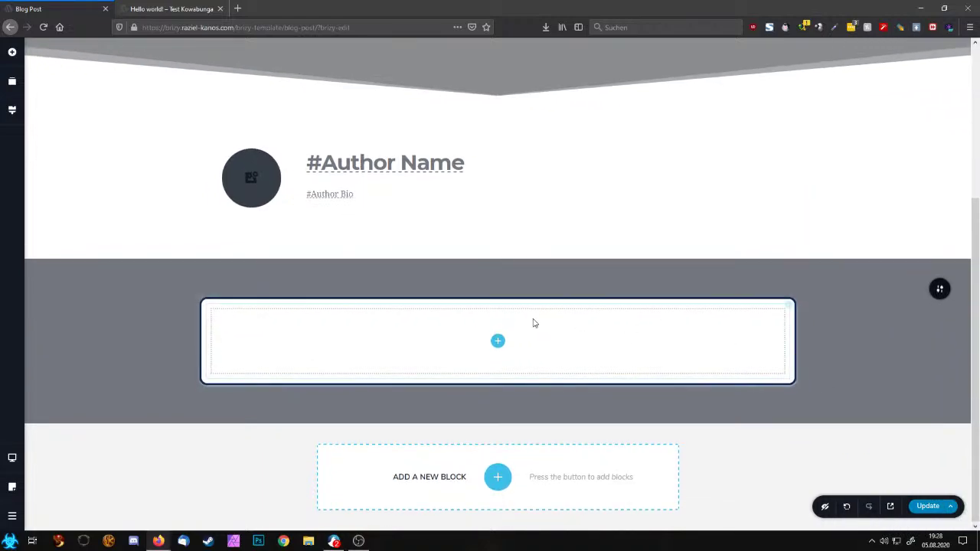
pyautogui.click(11, 51)
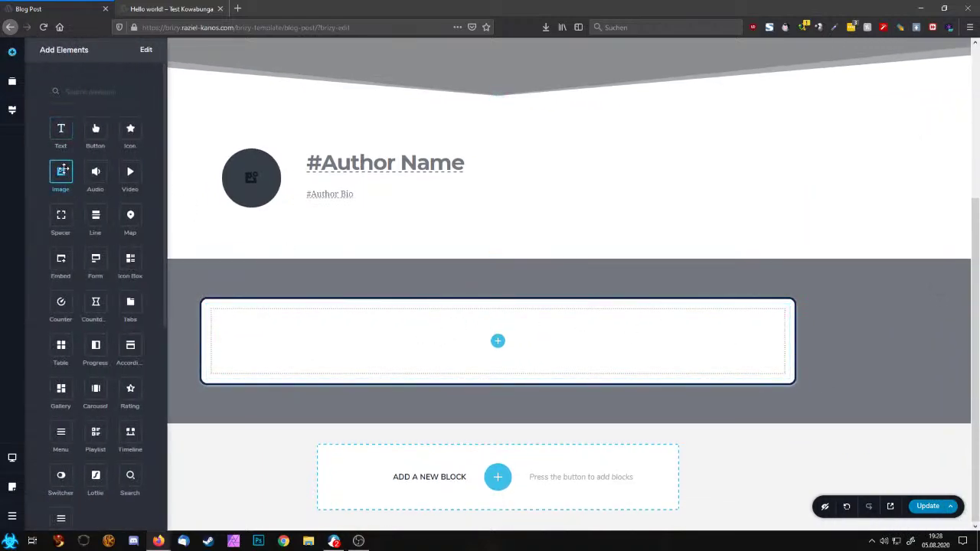
pyautogui.scroll(-1, 116, 315)
pyautogui.scroll(-6, 116, 315)
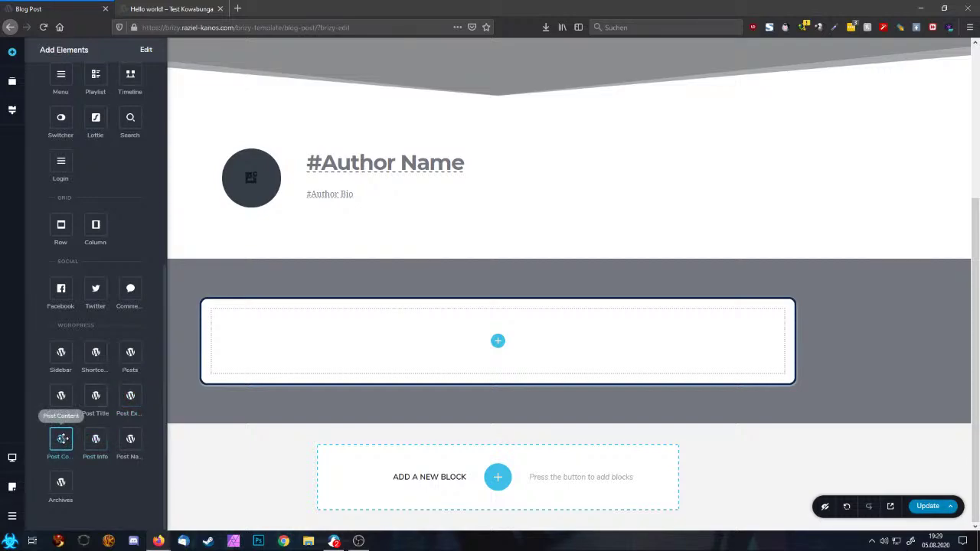
pyautogui.moveTo(62, 439); pyautogui.dragTo(496, 366)
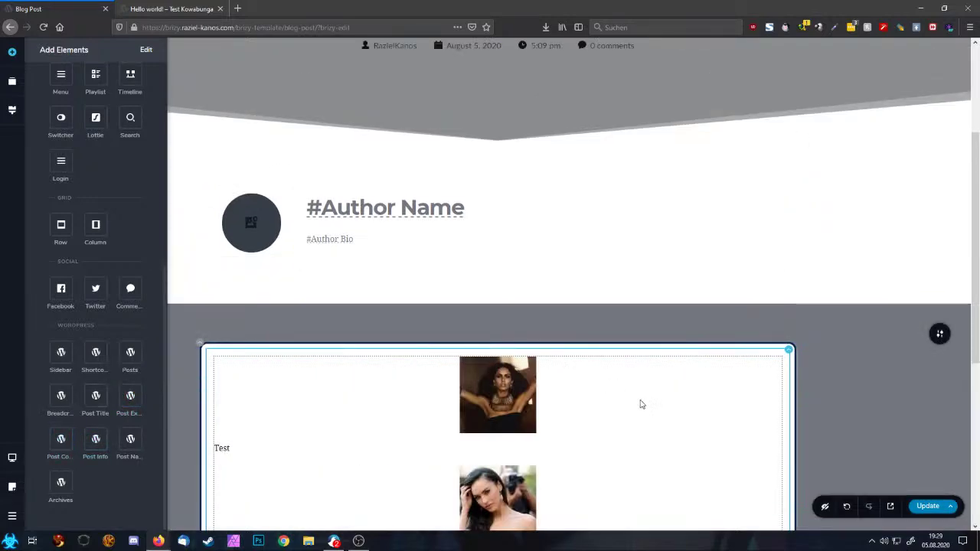
pyautogui.scroll(-4, 852, 389)
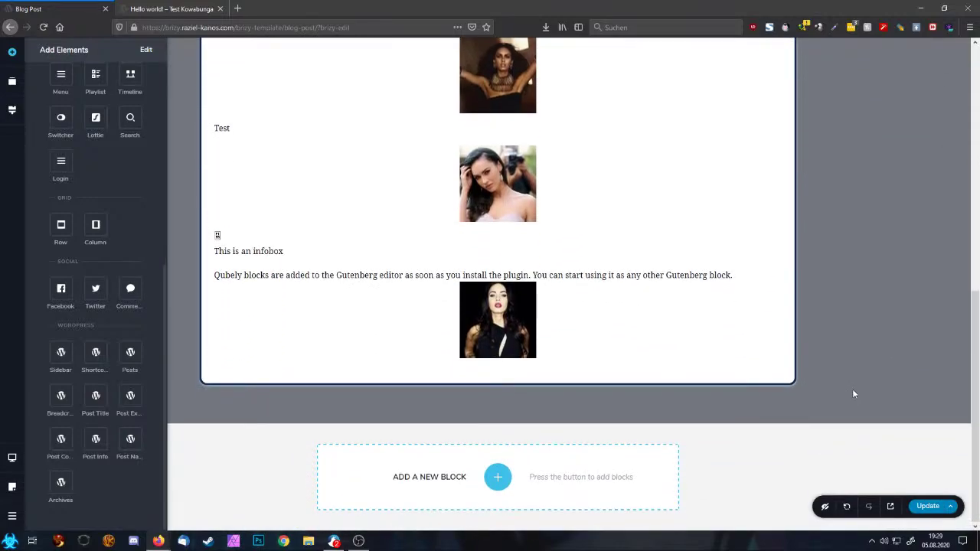
pyautogui.scroll(1, 853, 393)
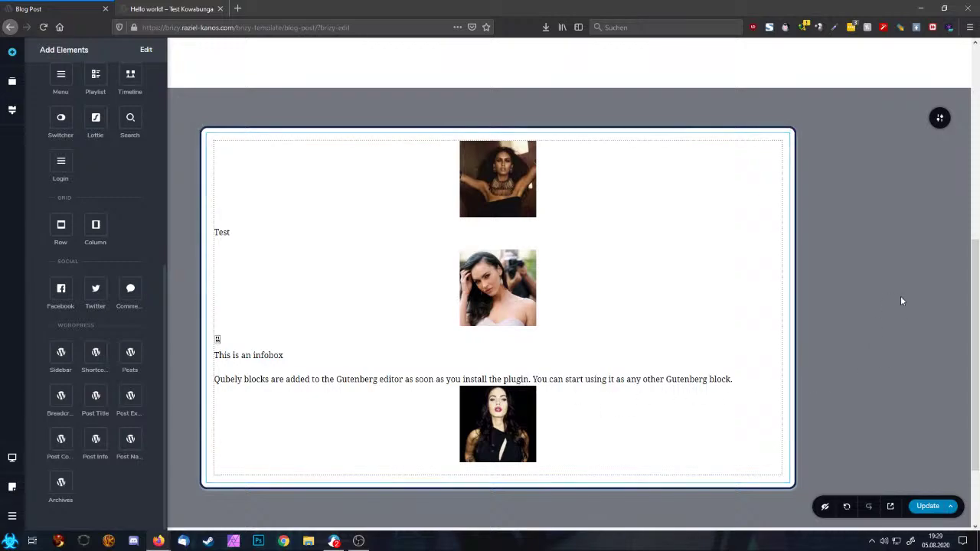
pyautogui.click(890, 251)
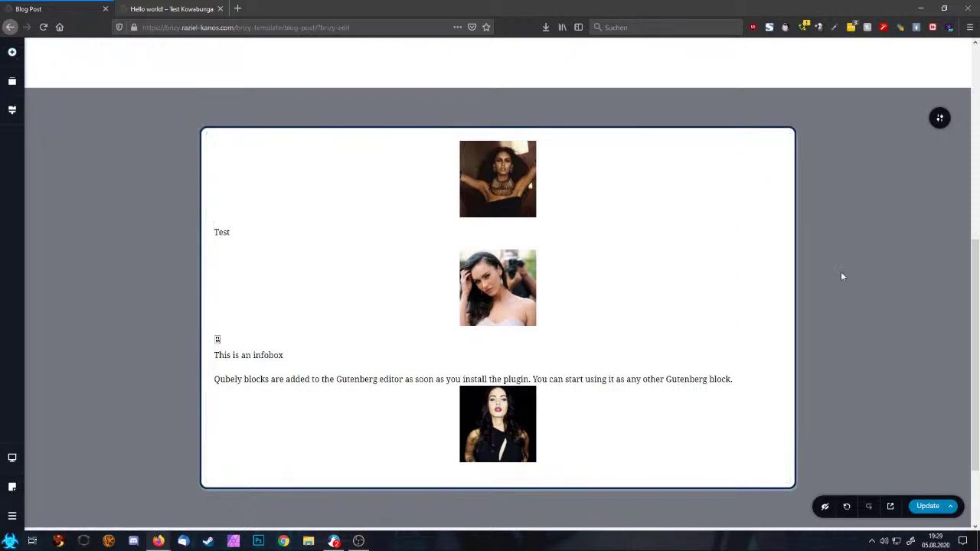
# Add a layered off-centre peak divider along the top of the post content block and color it white, #ffffff
pyautogui.scroll(2, 902, 147)
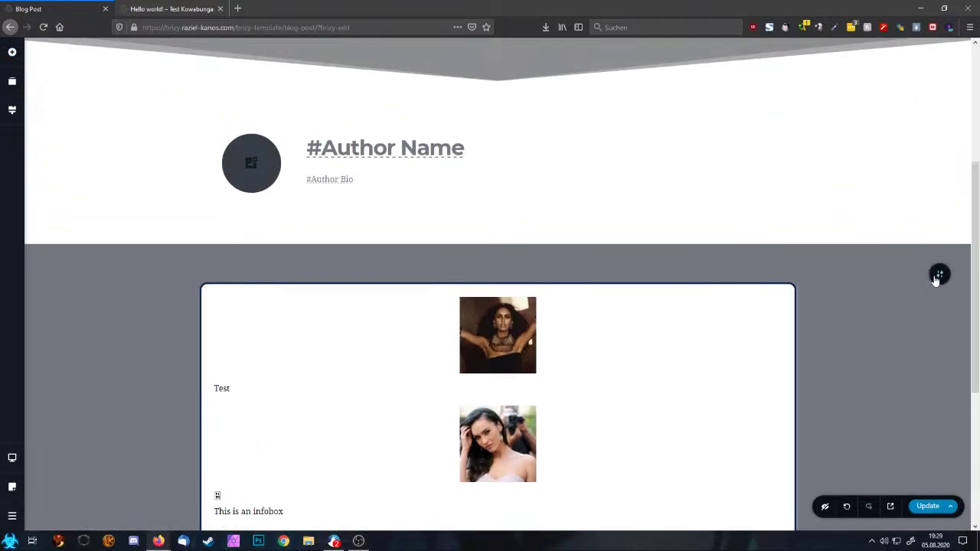
pyautogui.moveTo(935, 280)
pyautogui.click(893, 275)
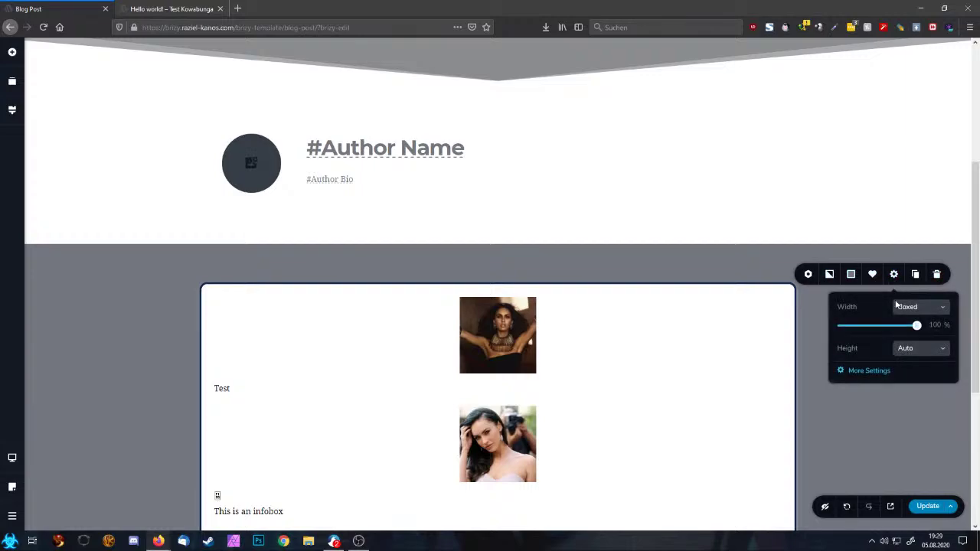
pyautogui.click(878, 376)
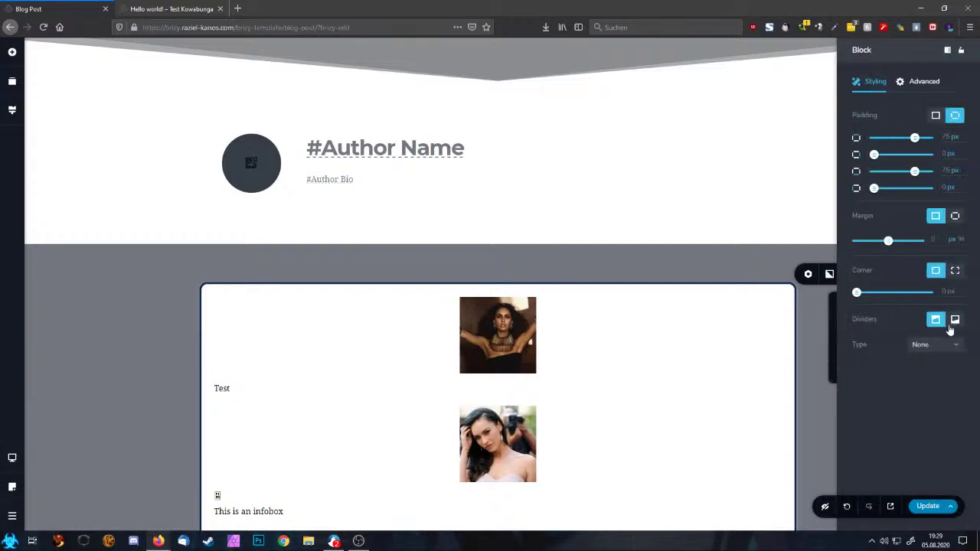
pyautogui.click(924, 349)
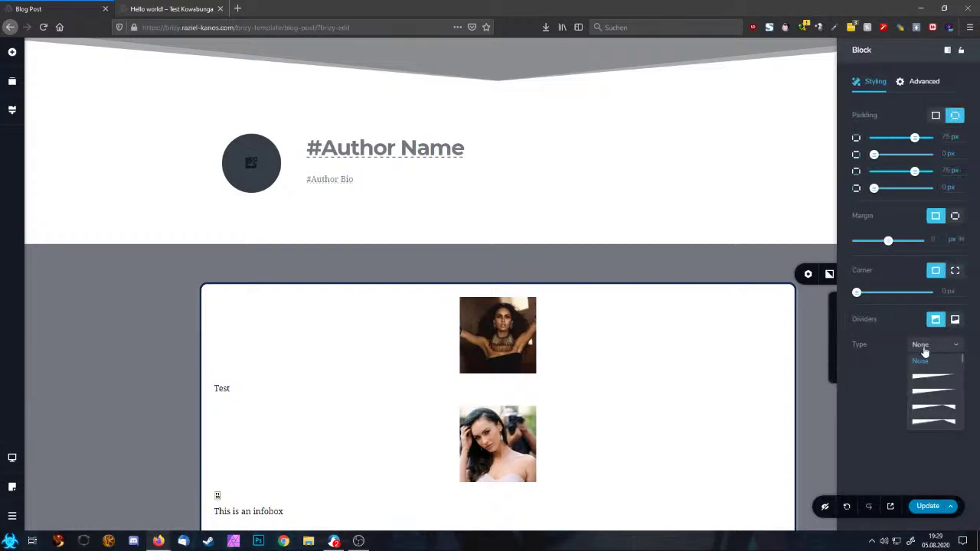
pyautogui.click(924, 422)
pyautogui.click(958, 369)
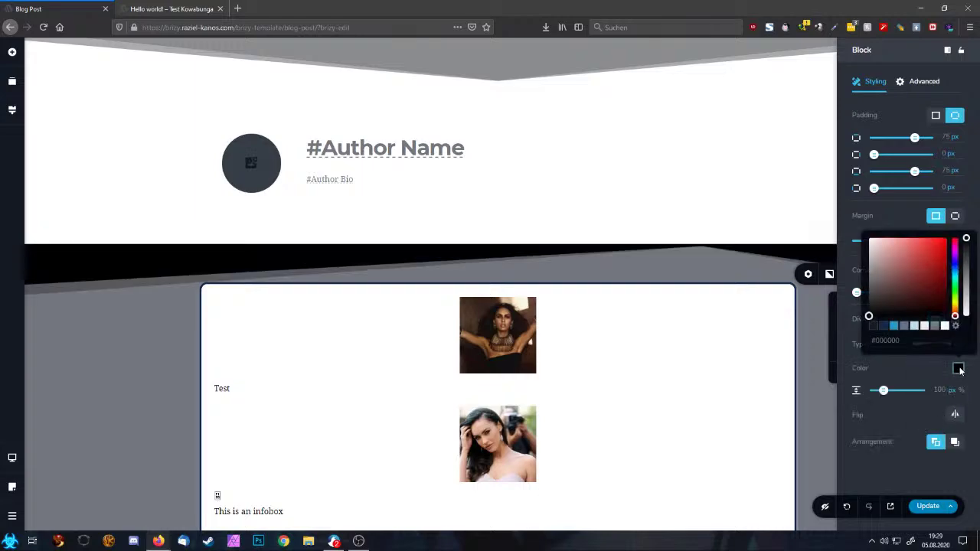
pyautogui.click(944, 327)
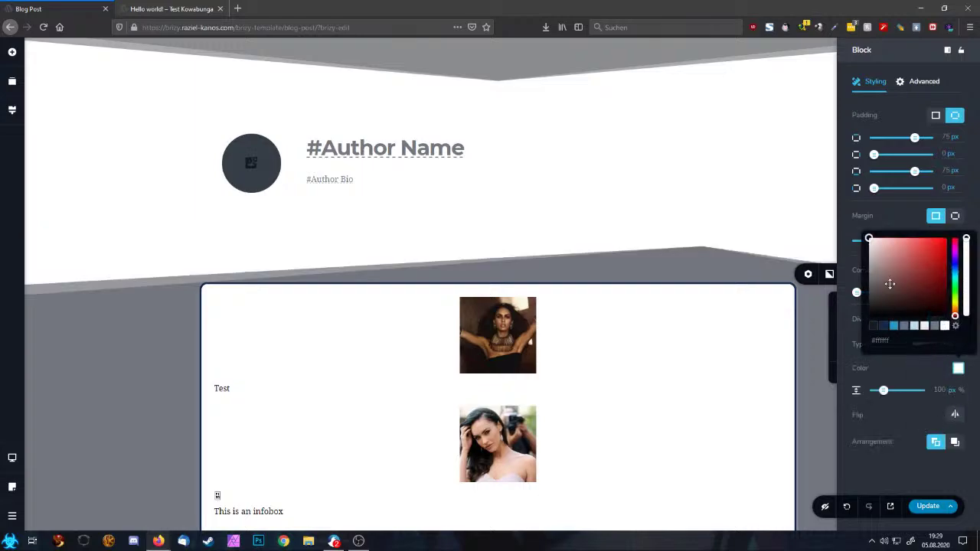
pyautogui.click(715, 199)
# Reduce the bottom and top padding of the author block so it sits closer to the neighbouring blocks
pyautogui.scroll(2, 498, 304)
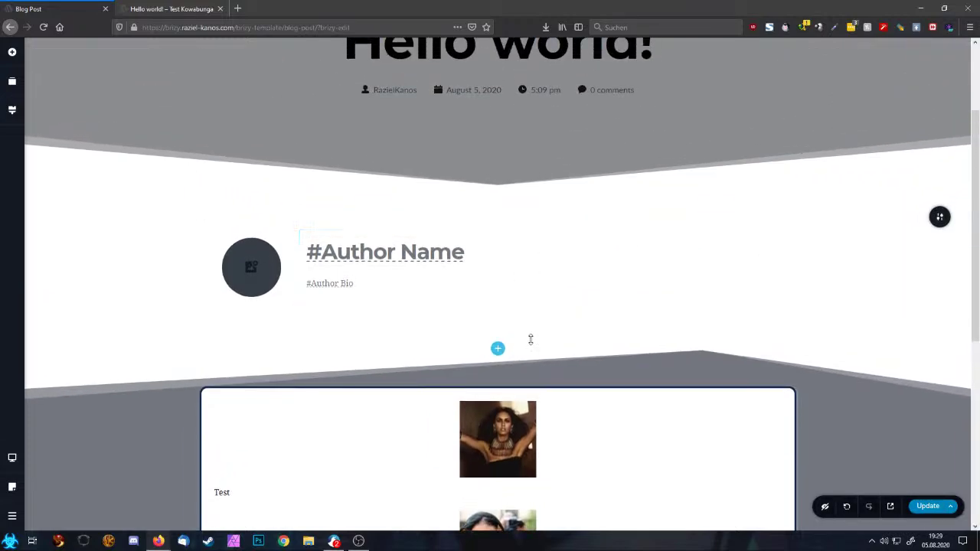
pyautogui.moveTo(529, 340); pyautogui.dragTo(538, 311)
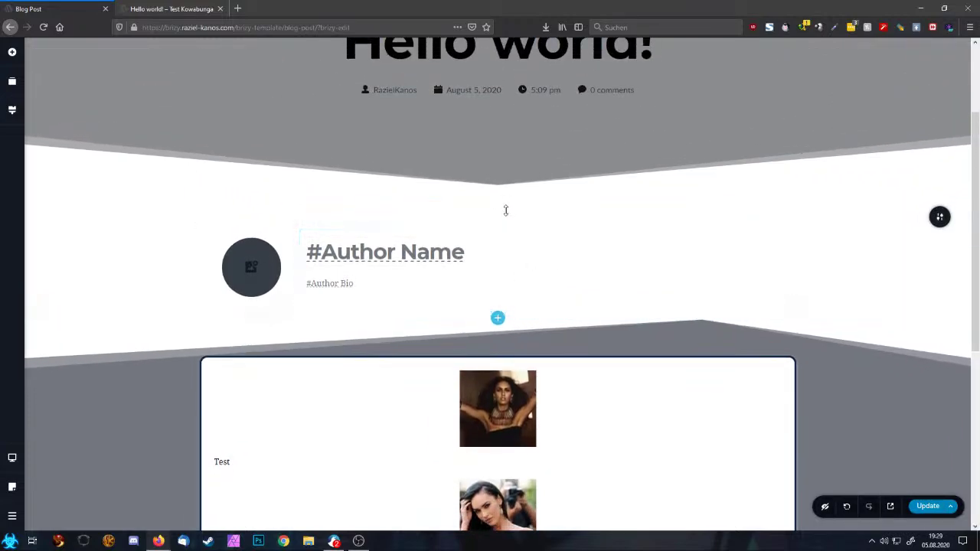
pyautogui.moveTo(501, 216); pyautogui.dragTo(499, 188)
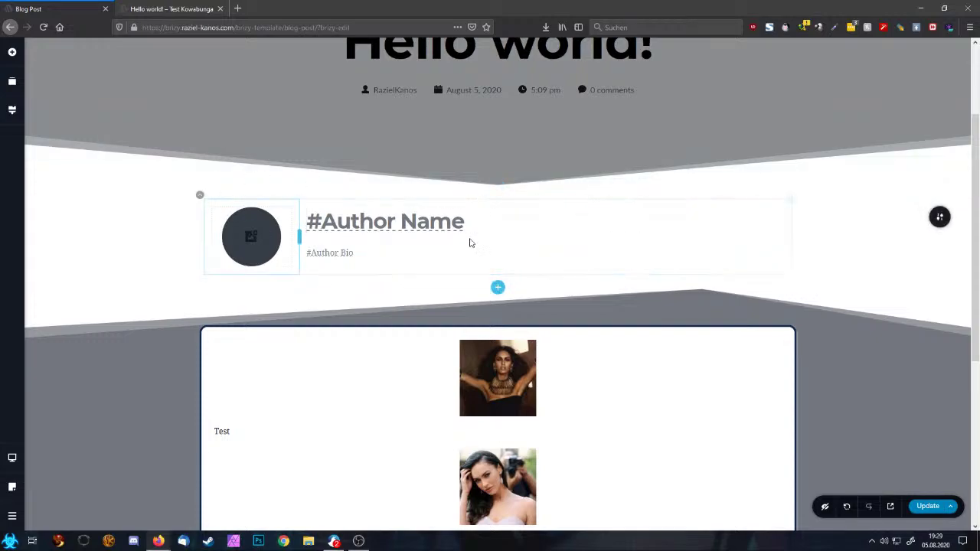
pyautogui.scroll(-4, 853, 386)
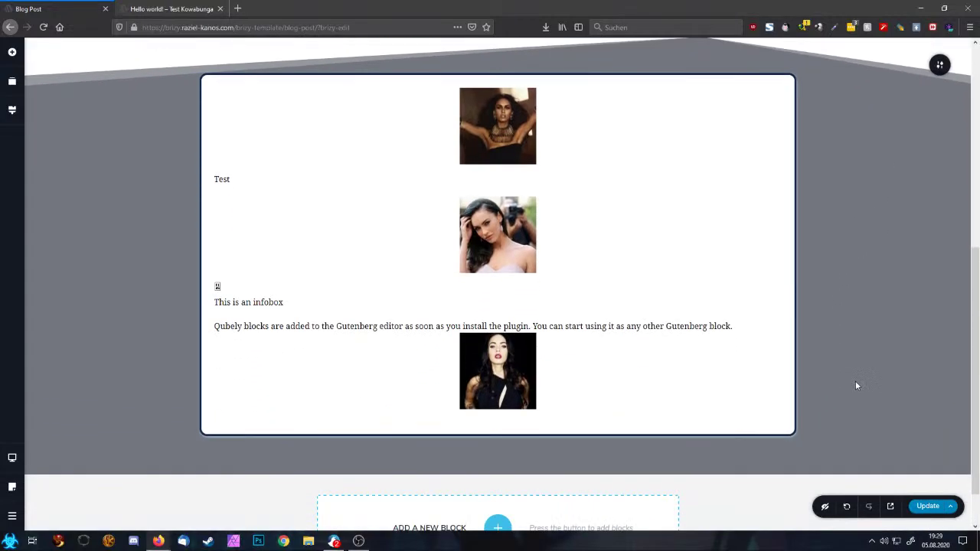
pyautogui.scroll(2, 859, 432)
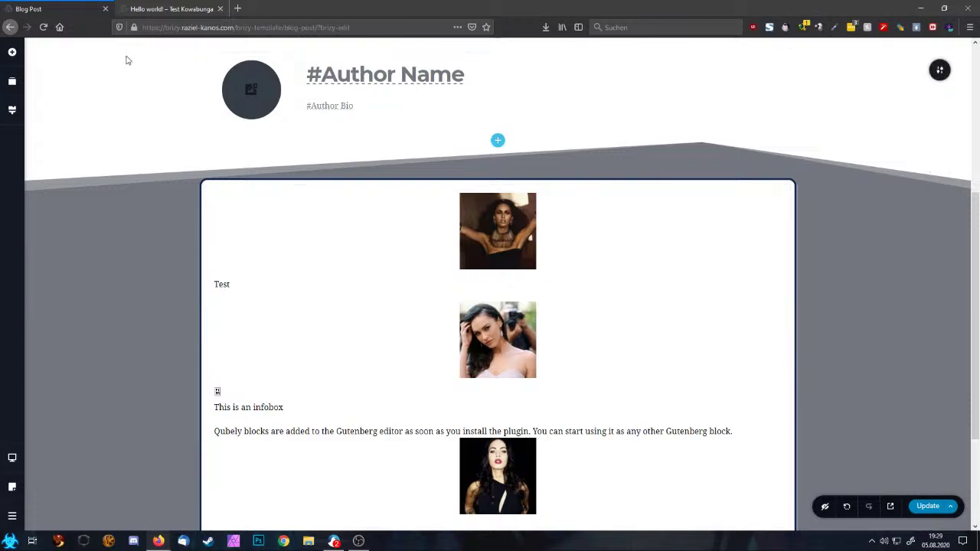
# Return to the WordPress dashboard and open the Hello world! post on the live site to examine the template's layout
pyautogui.click(13, 516)
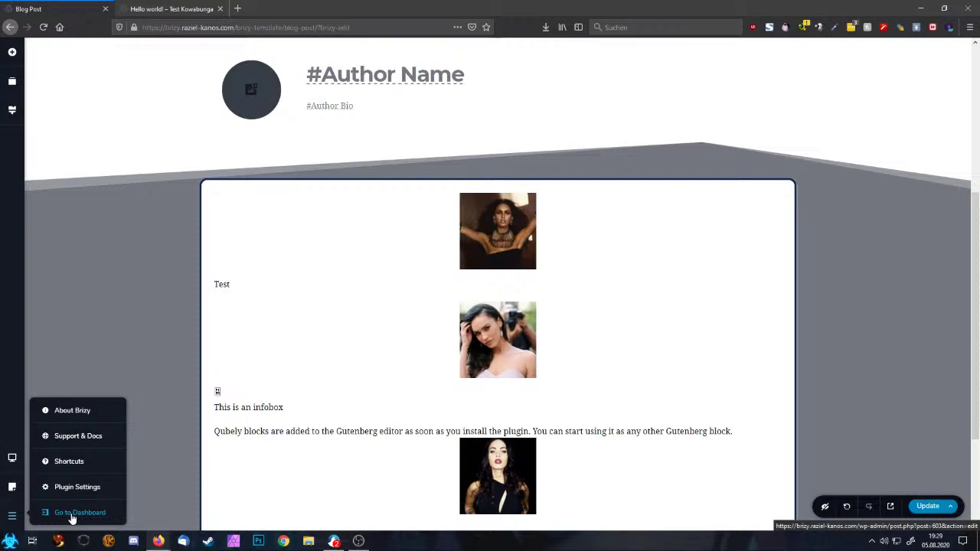
pyautogui.click(71, 513)
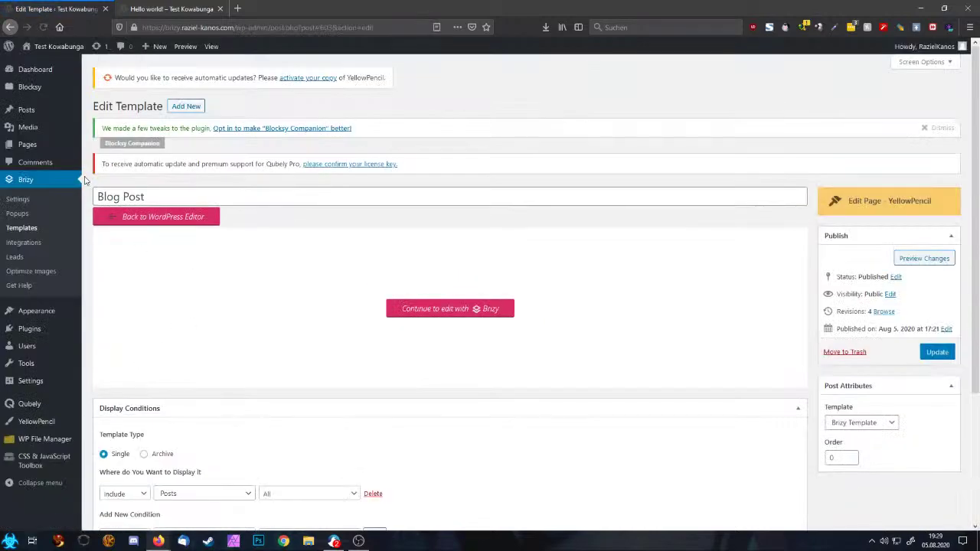
pyautogui.middleClick(40, 55)
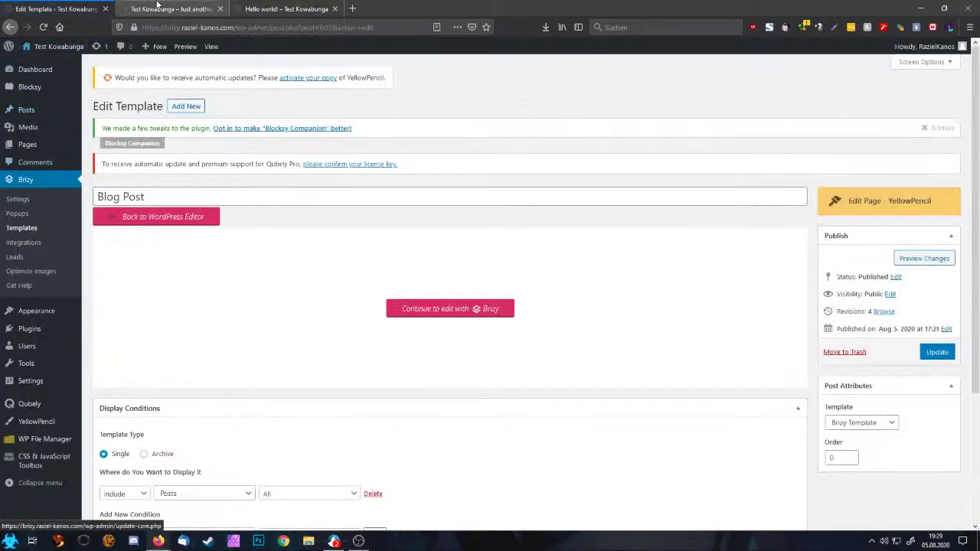
pyautogui.click(157, 8)
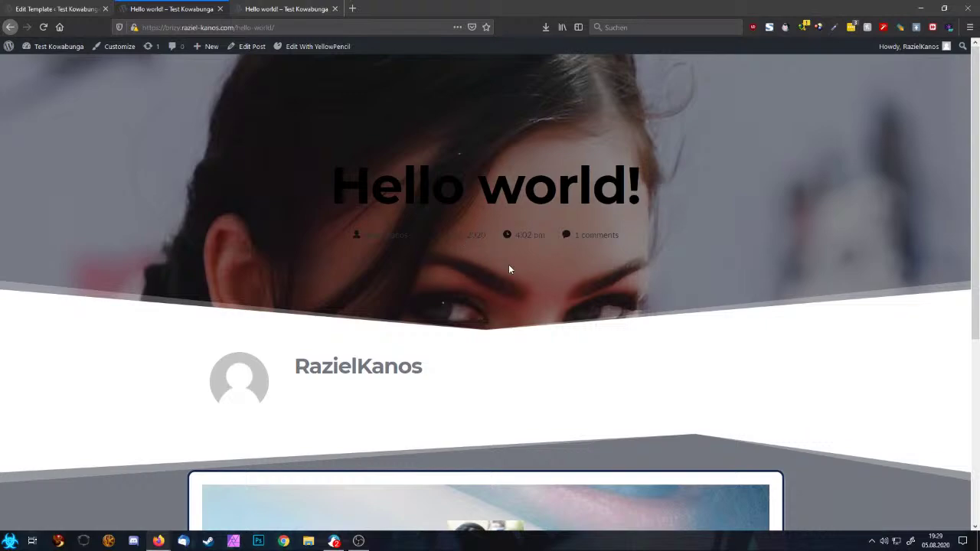
pyautogui.scroll(-3, 508, 269)
pyautogui.scroll(-3, 551, 201)
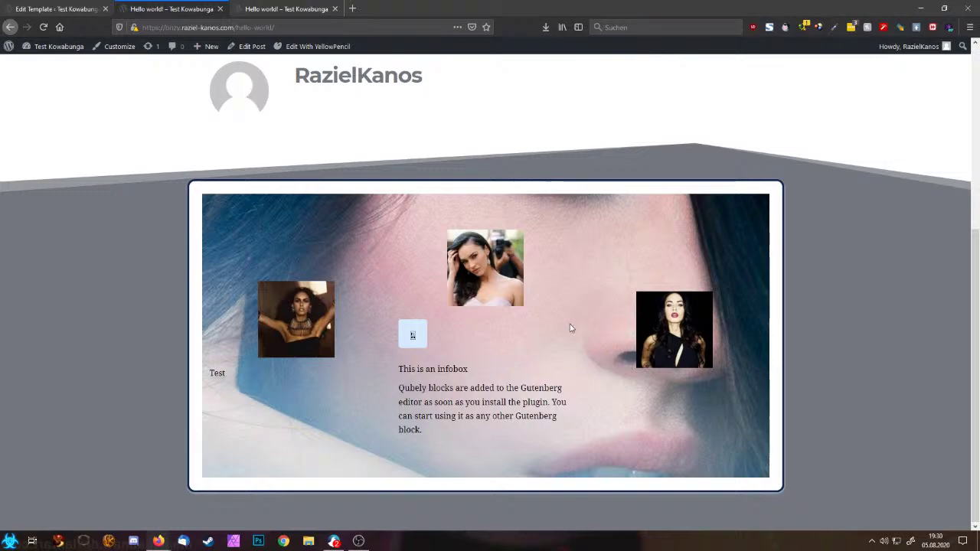
# Compare the templated Hello world! post with the version in the theme's default layout, checking the infobox, headings and images
pyautogui.click(272, 7)
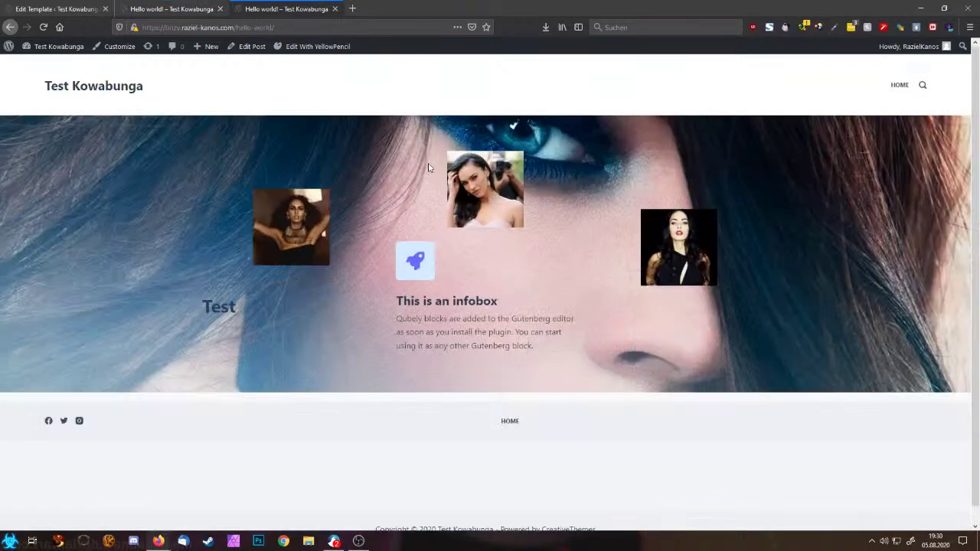
pyautogui.click(122, 8)
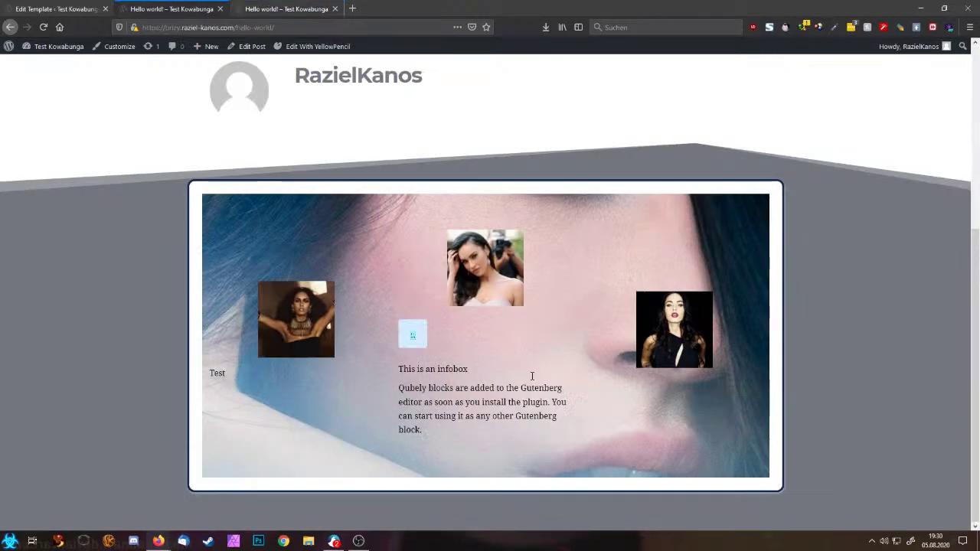
pyautogui.click(295, 10)
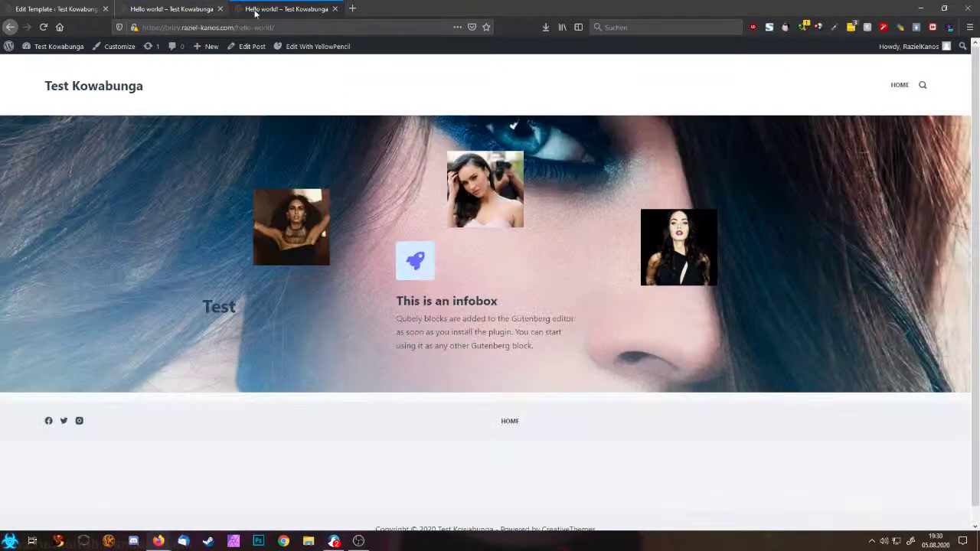
pyautogui.click(132, 7)
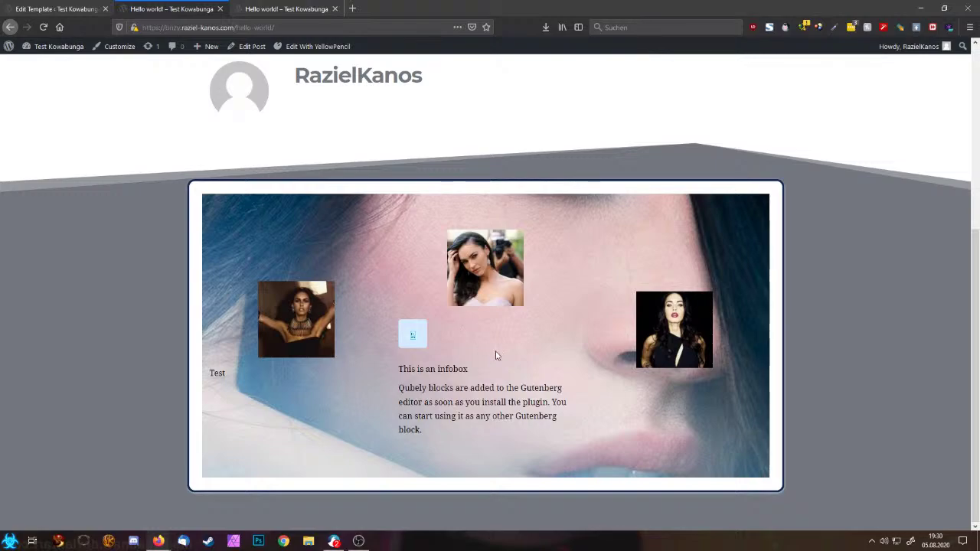
# Check the display conditions of the Blog Post template against the Hello world! post
pyautogui.click(46, 5)
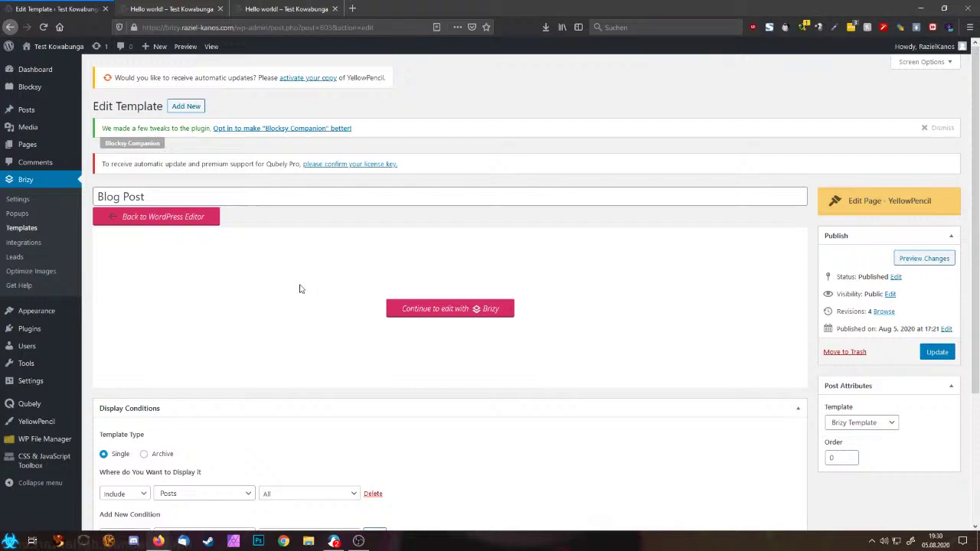
pyautogui.scroll(-4, 306, 302)
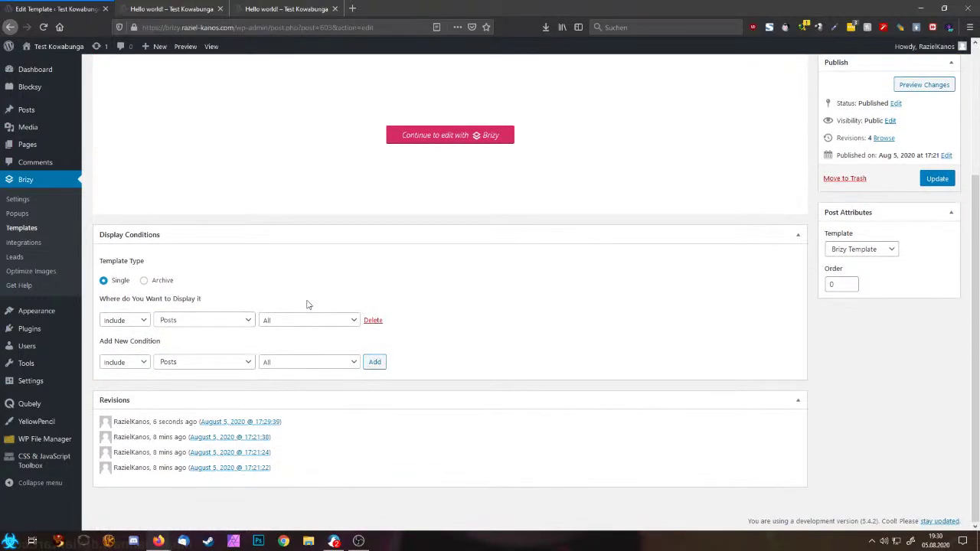
pyautogui.click(172, 9)
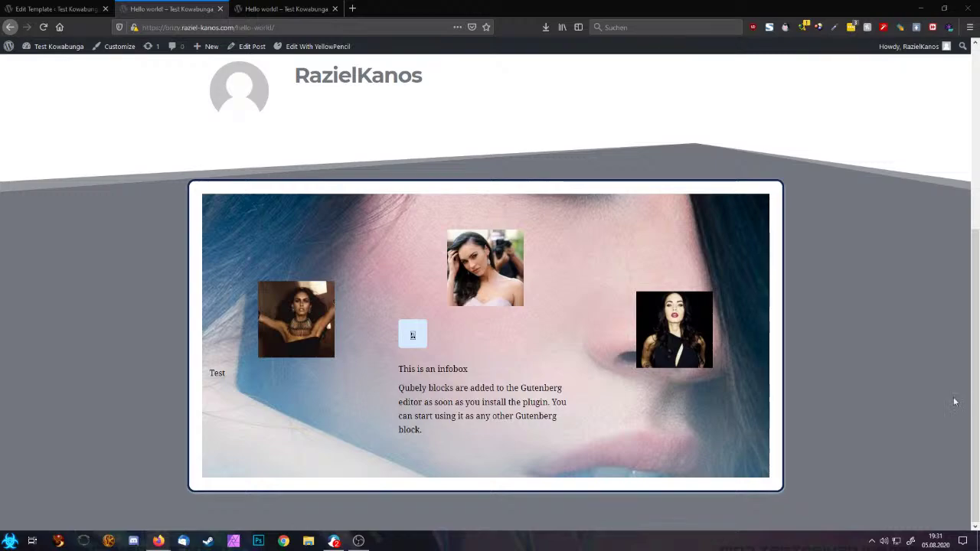
pyautogui.click(75, 4)
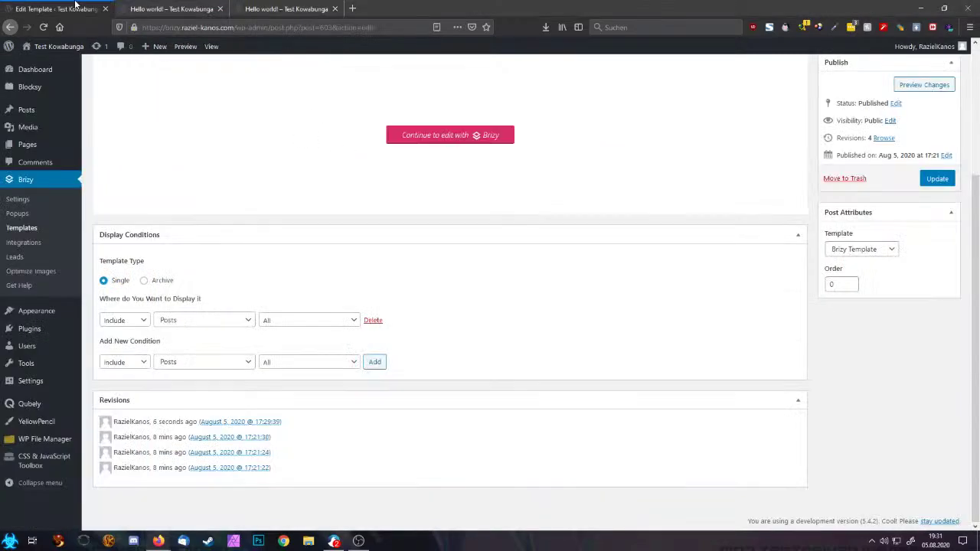
# Go to the site's list of pages and open the Home page in the Brizy editor
pyautogui.scroll(4, 368, 184)
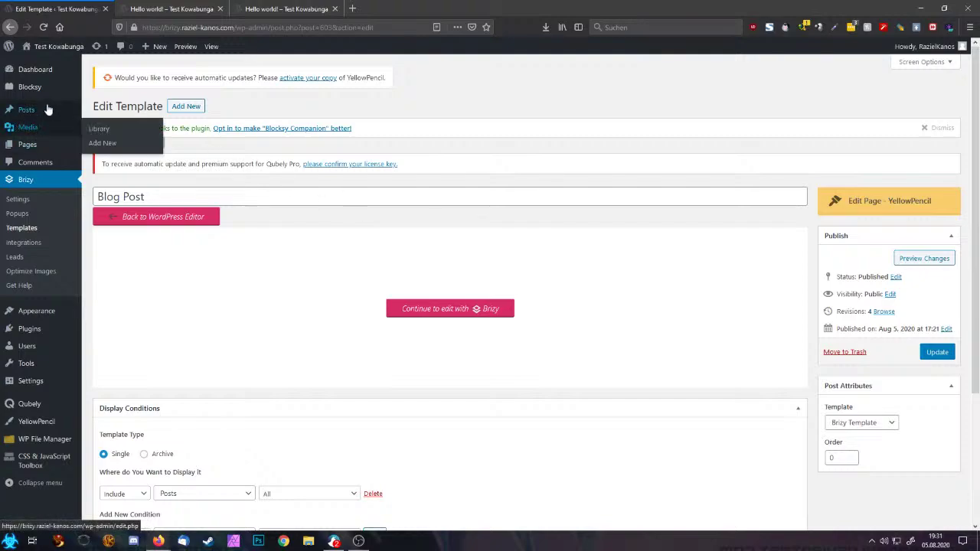
pyautogui.moveTo(42, 153)
pyautogui.click(101, 146)
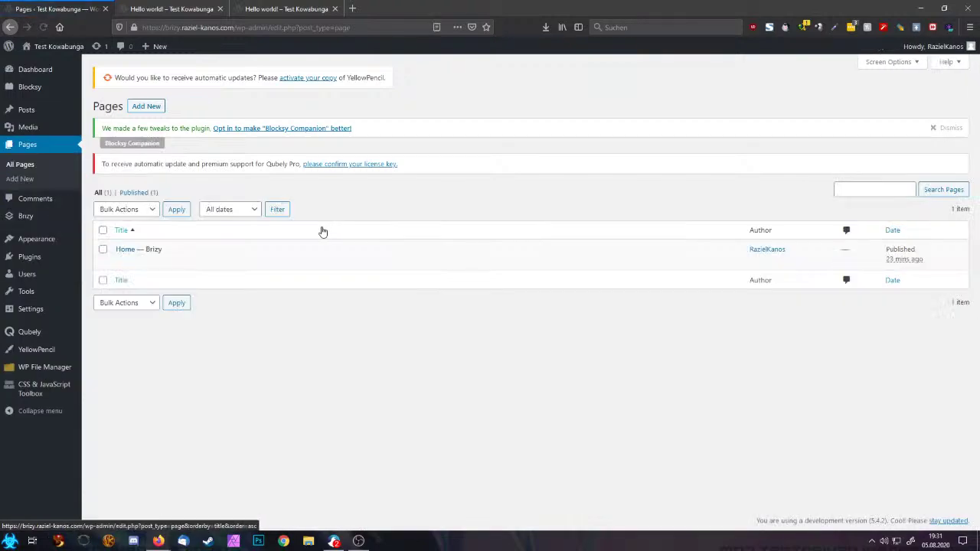
pyautogui.moveTo(247, 247)
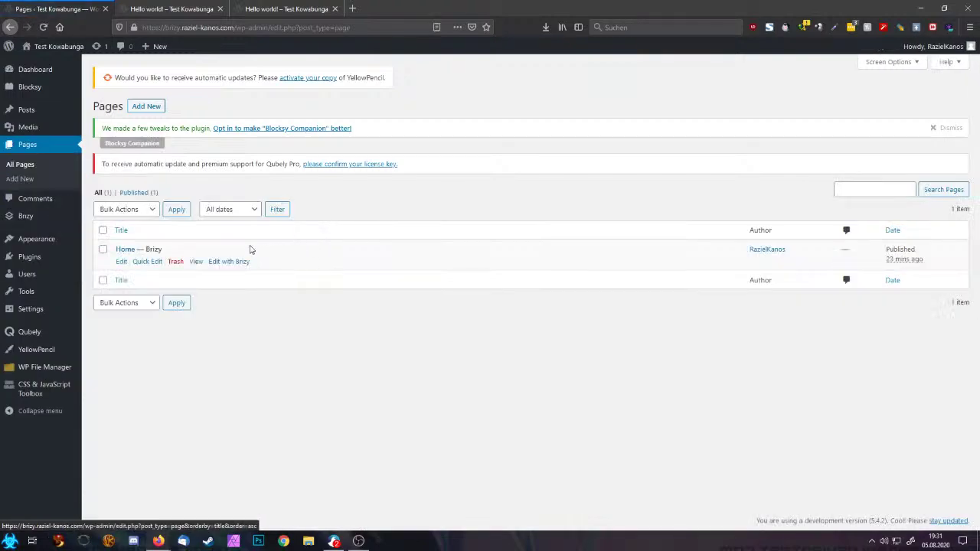
pyautogui.click(121, 262)
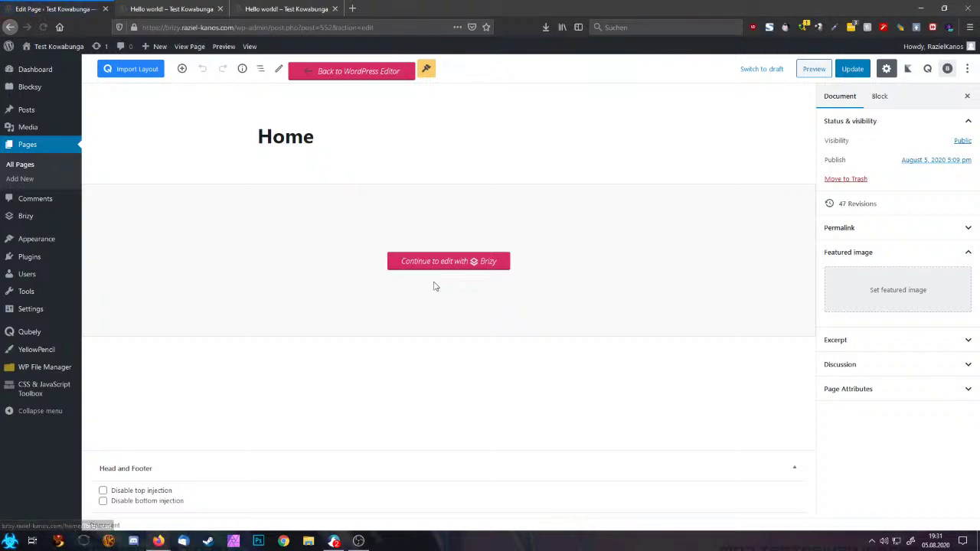
pyautogui.click(453, 263)
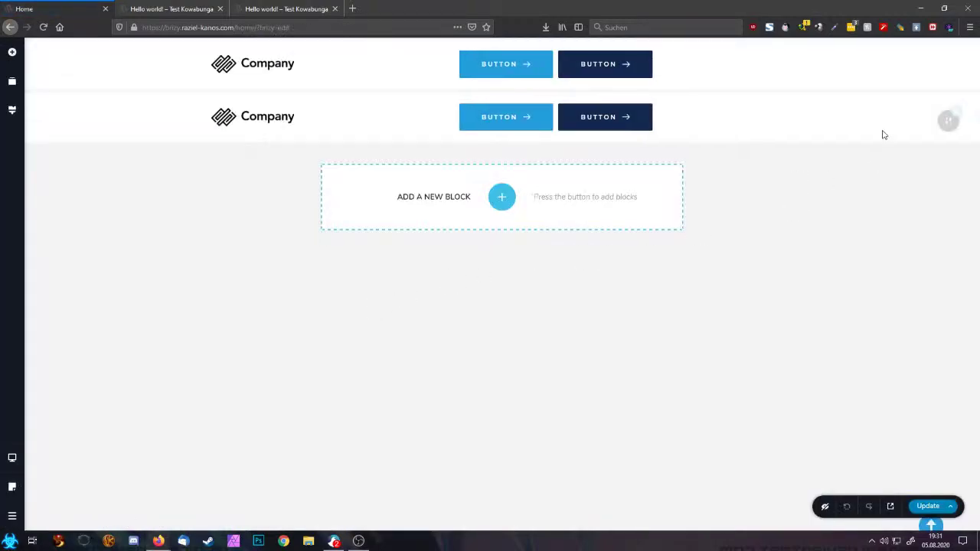
# Delete both header blocks with the Company logo and buttons from the Home page
pyautogui.click(946, 125)
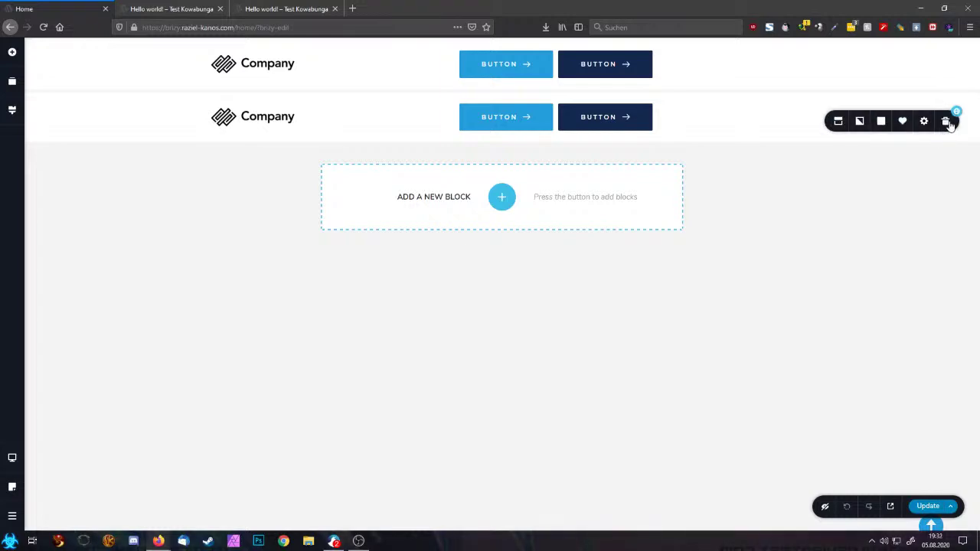
pyautogui.click(947, 118)
pyautogui.click(947, 70)
pyautogui.click(947, 66)
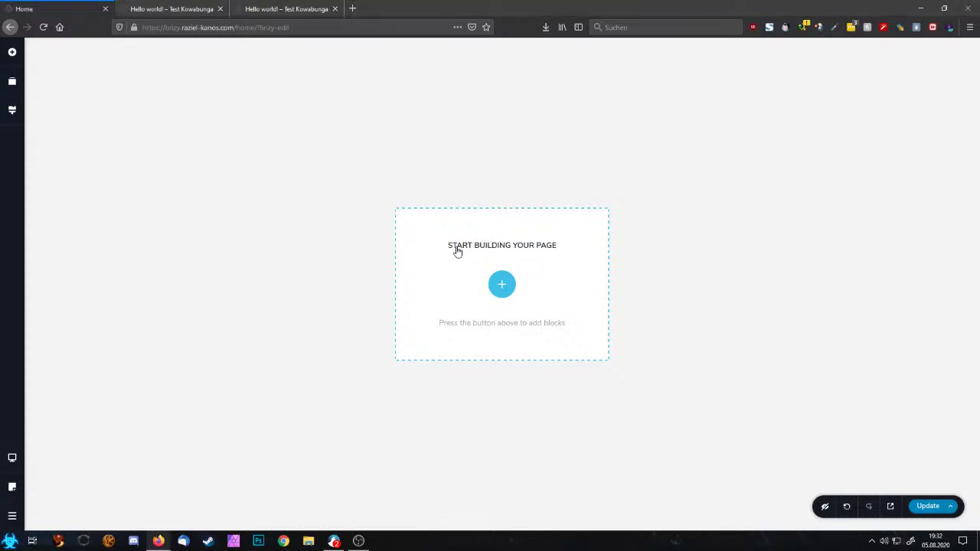
# Add a blank custom block to the Home page and turn it into a slider
pyautogui.click(14, 55)
pyautogui.click(565, 182)
pyautogui.click(502, 284)
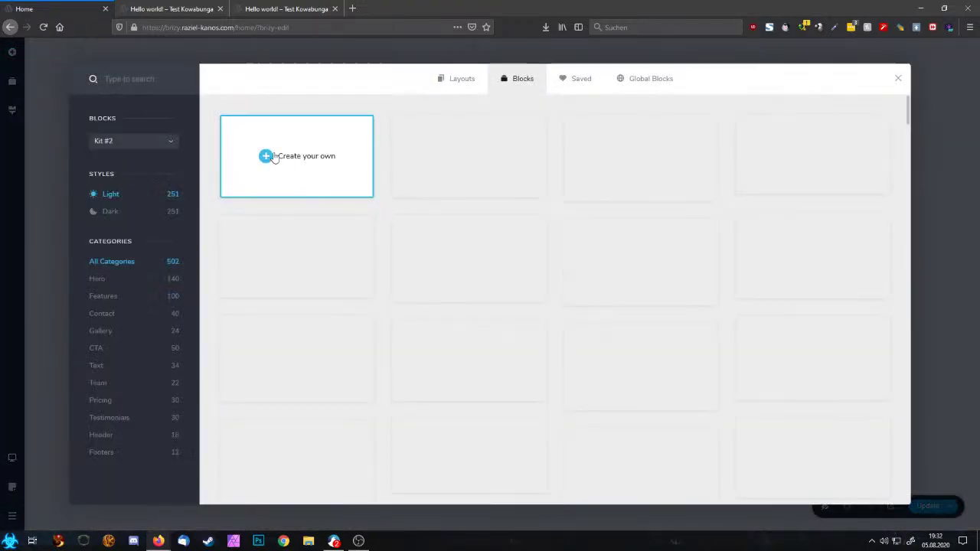
pyautogui.click(299, 161)
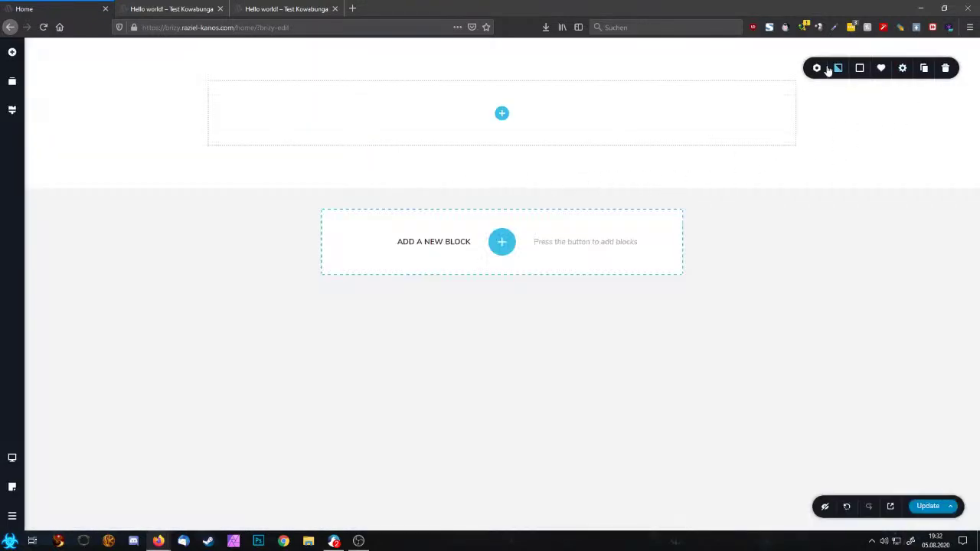
pyautogui.click(816, 68)
pyautogui.click(858, 127)
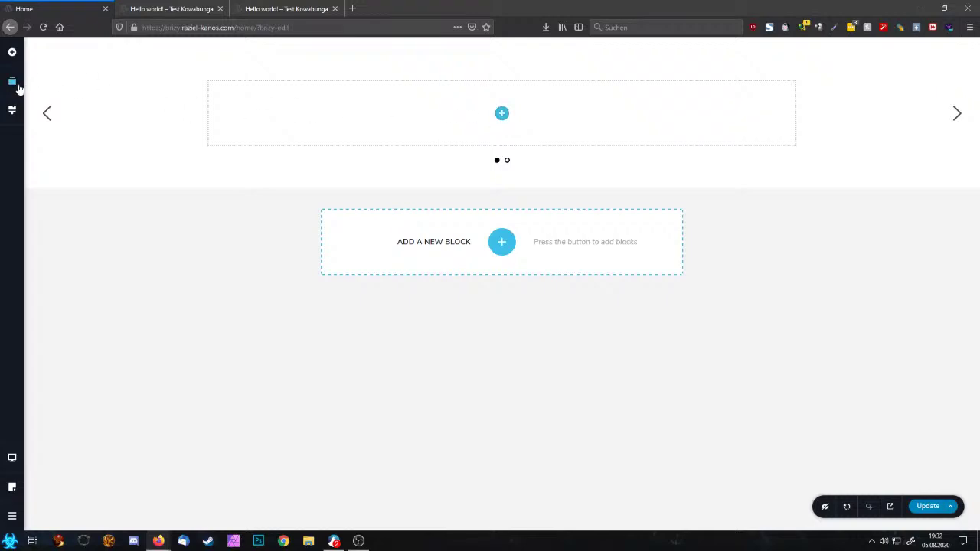
# Insert an Image element into the slider's first slide and set its dynamic source to Featured Image
pyautogui.click(11, 51)
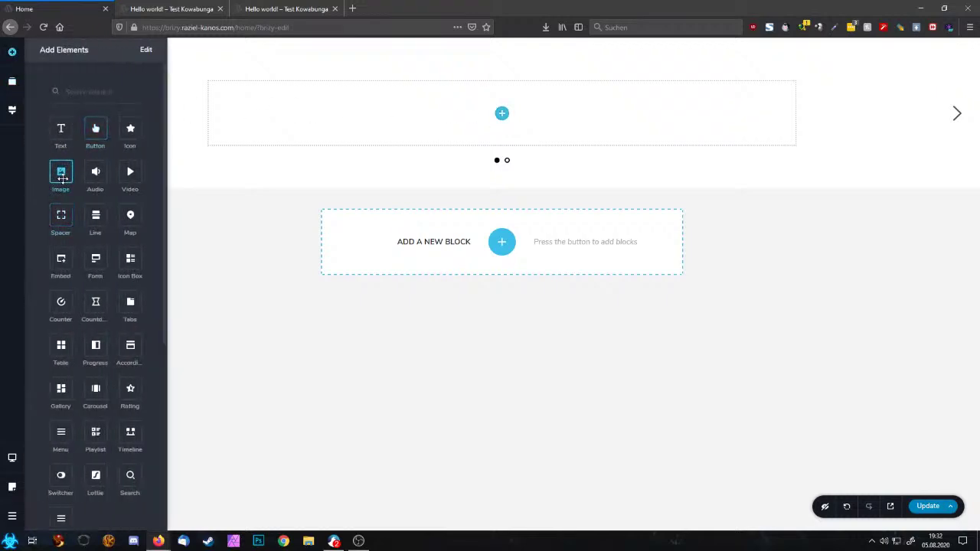
pyautogui.moveTo(61, 171); pyautogui.dragTo(502, 115)
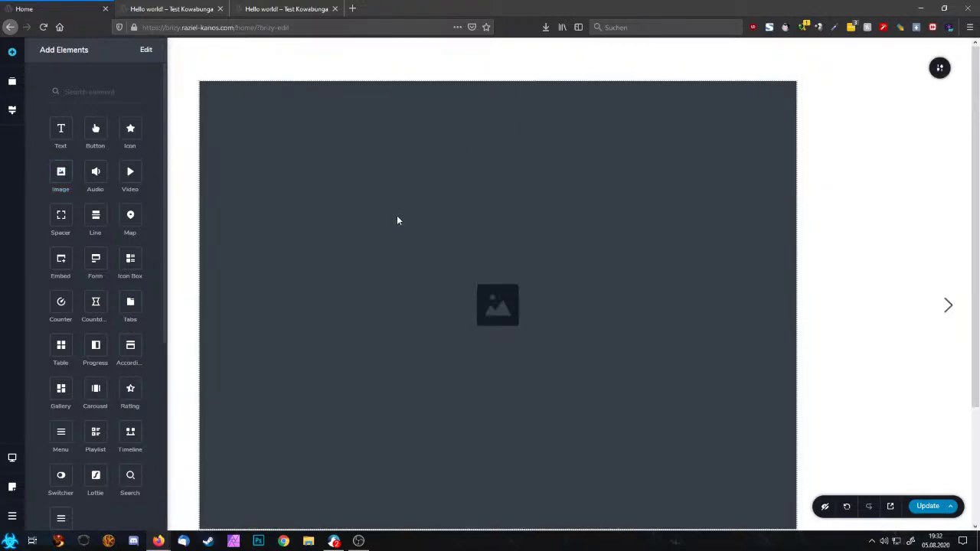
pyautogui.scroll(-2, 469, 345)
pyautogui.scroll(-1, 482, 376)
pyautogui.click(433, 398)
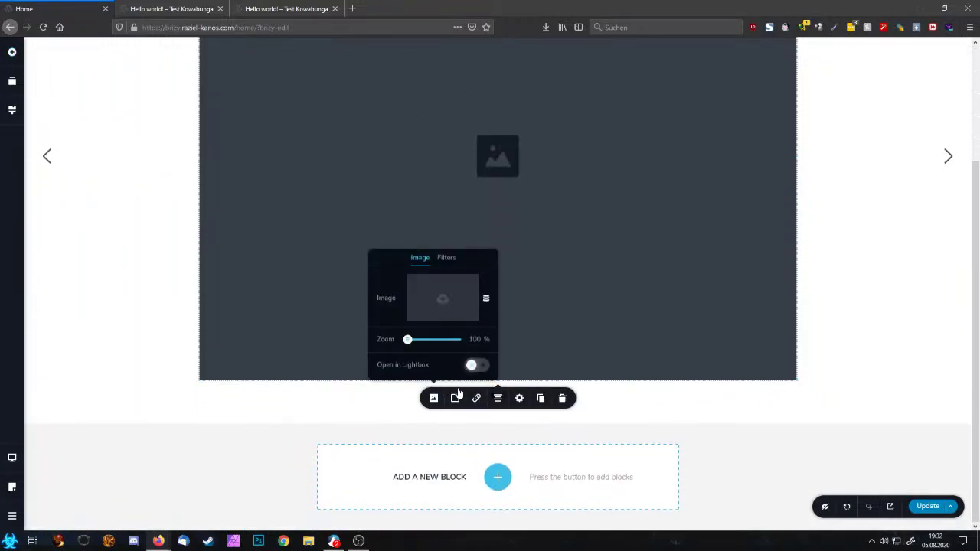
pyautogui.click(486, 299)
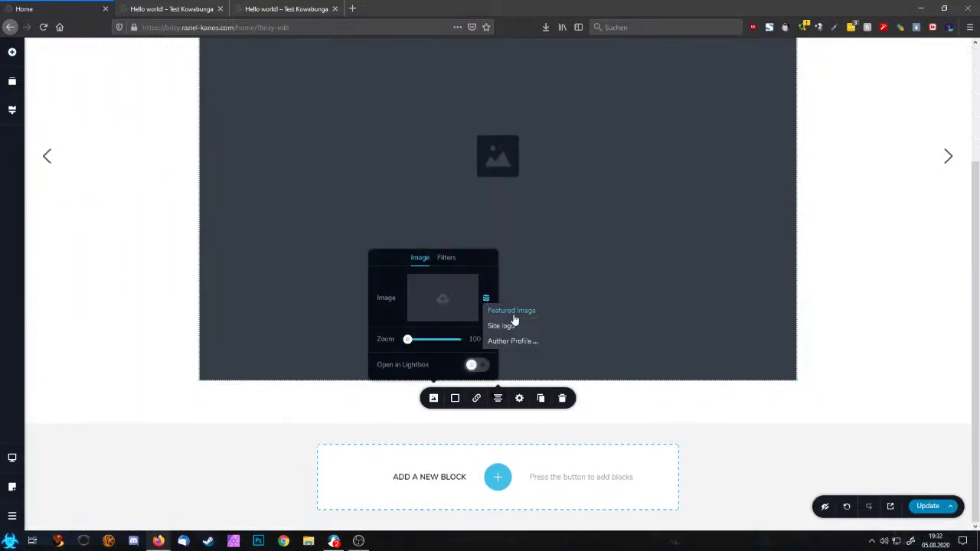
pyautogui.click(511, 312)
pyautogui.click(874, 262)
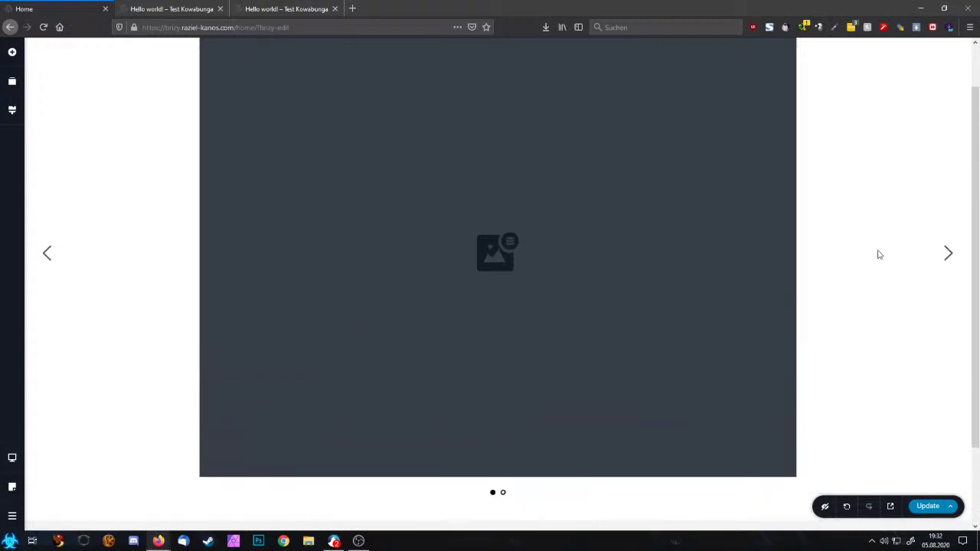
# Insert an Image element into the slider's second slide and set its dynamic source to the Author Profile Picture
pyautogui.click(947, 305)
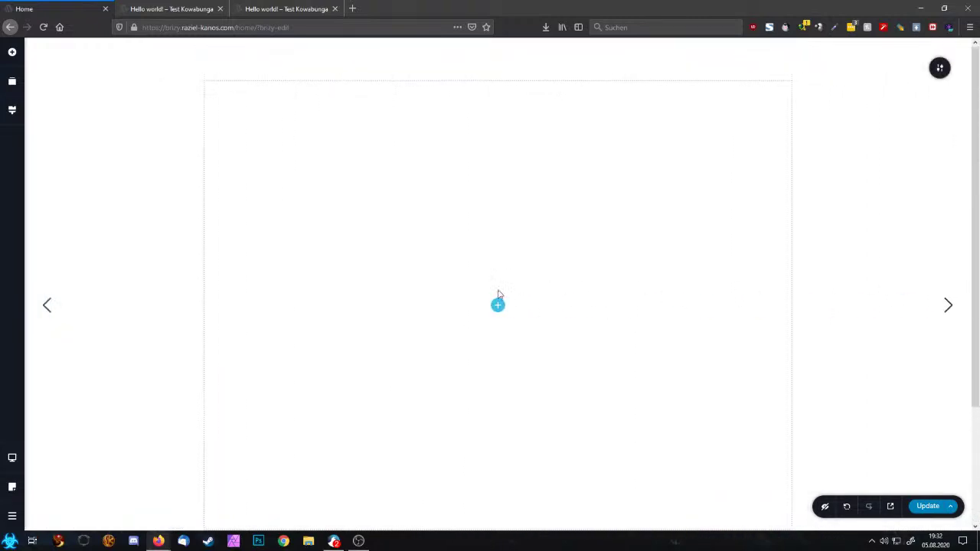
pyautogui.click(12, 51)
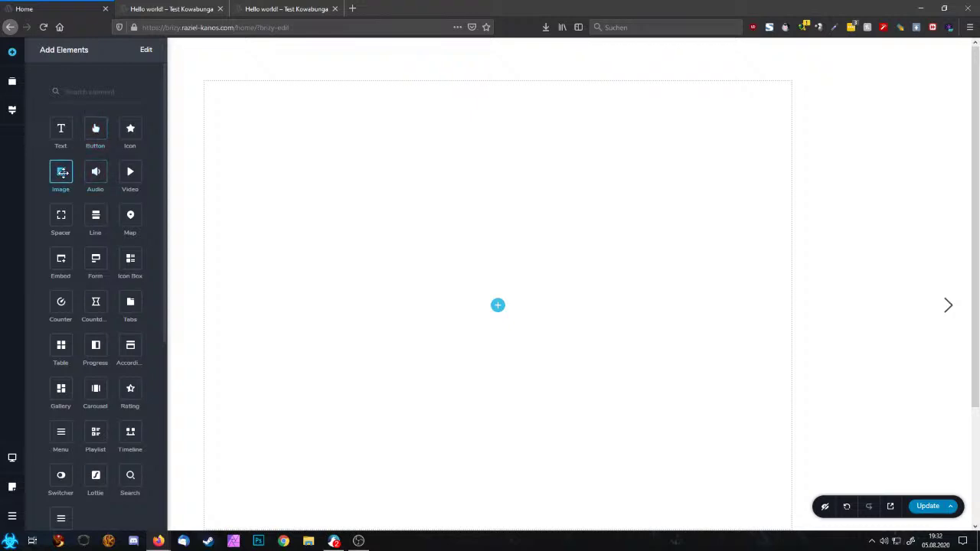
pyautogui.moveTo(62, 171); pyautogui.dragTo(491, 289)
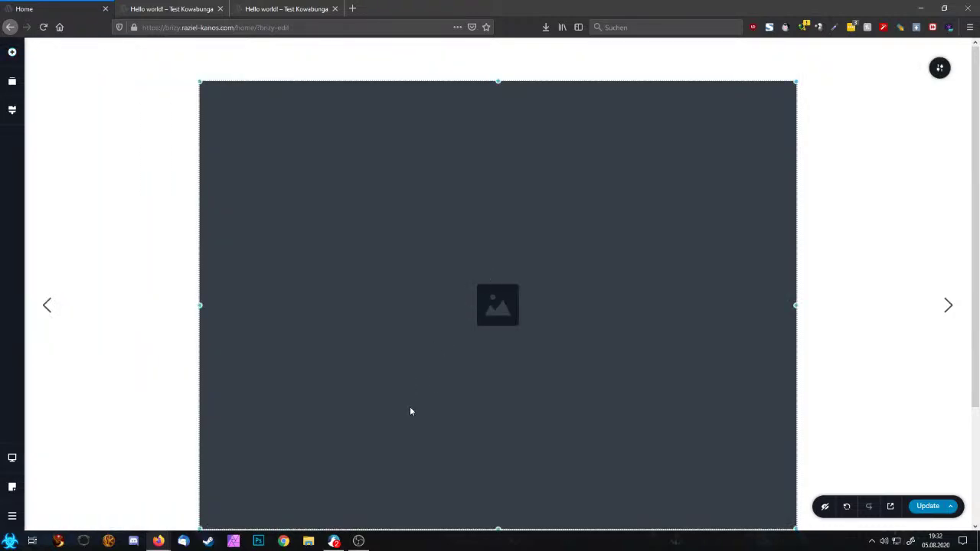
pyautogui.scroll(-2, 410, 407)
pyautogui.click(433, 398)
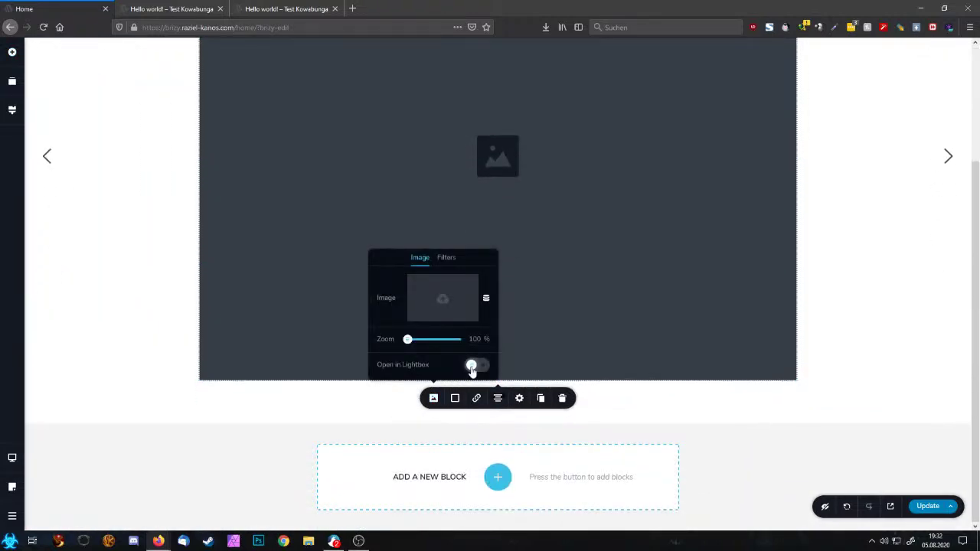
pyautogui.click(486, 300)
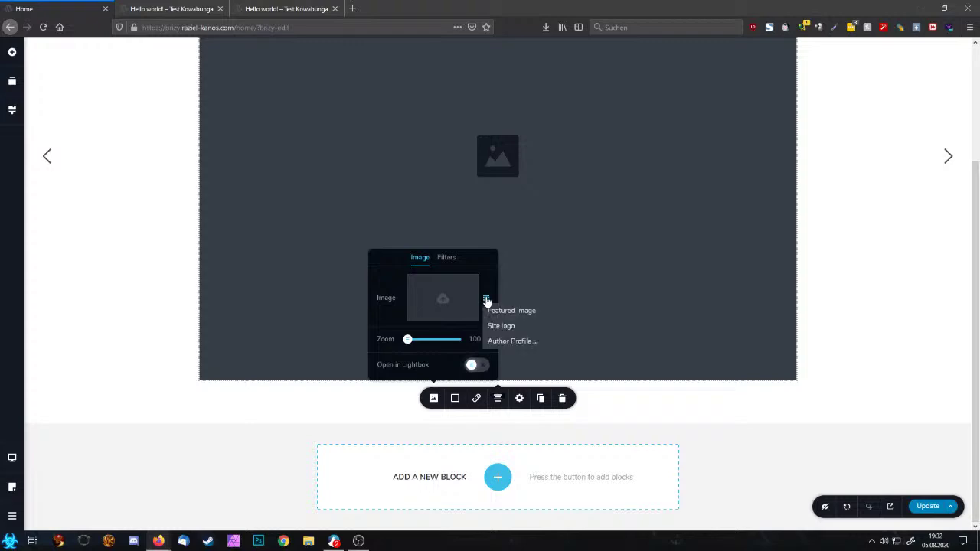
pyautogui.click(510, 341)
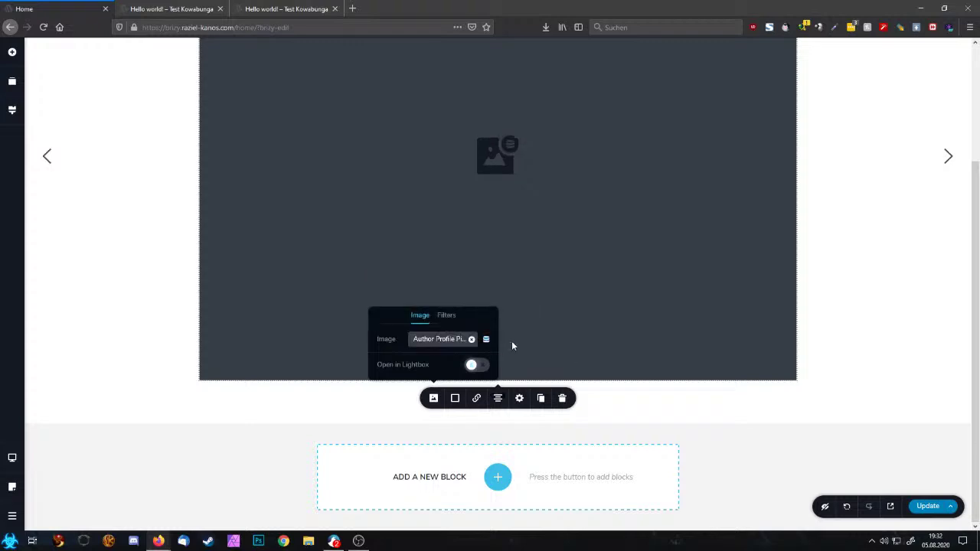
pyautogui.scroll(2, 551, 344)
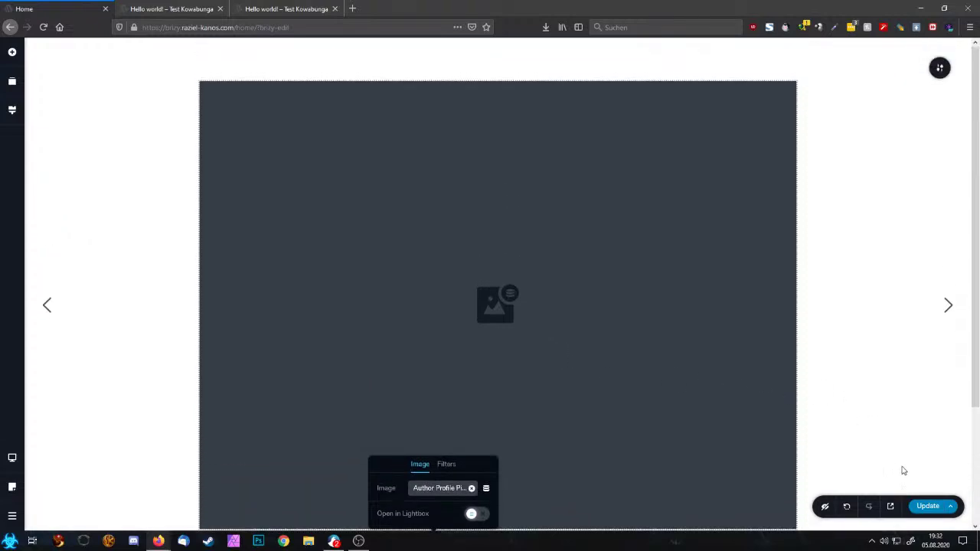
# Update the Home page, open its preview and go through both slides of the slider
pyautogui.click(926, 508)
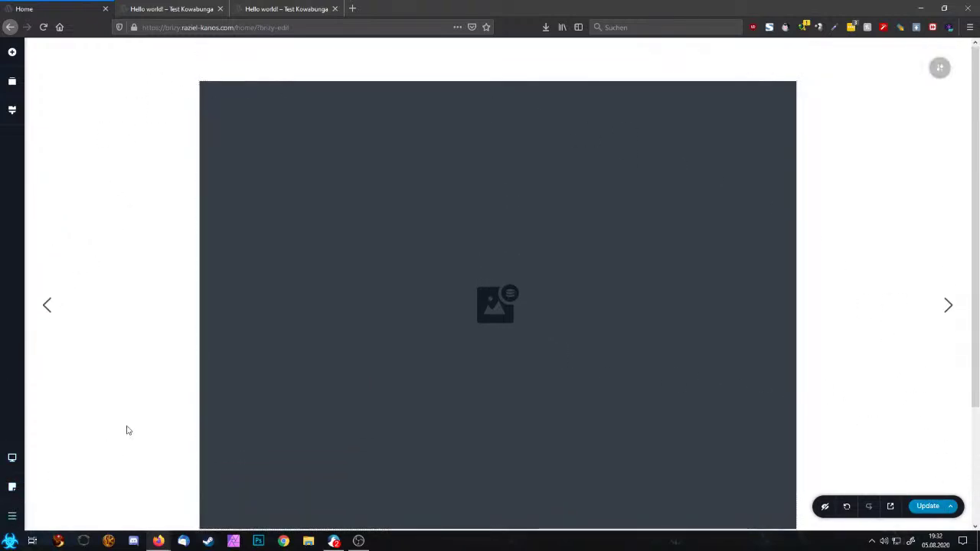
pyautogui.click(890, 506)
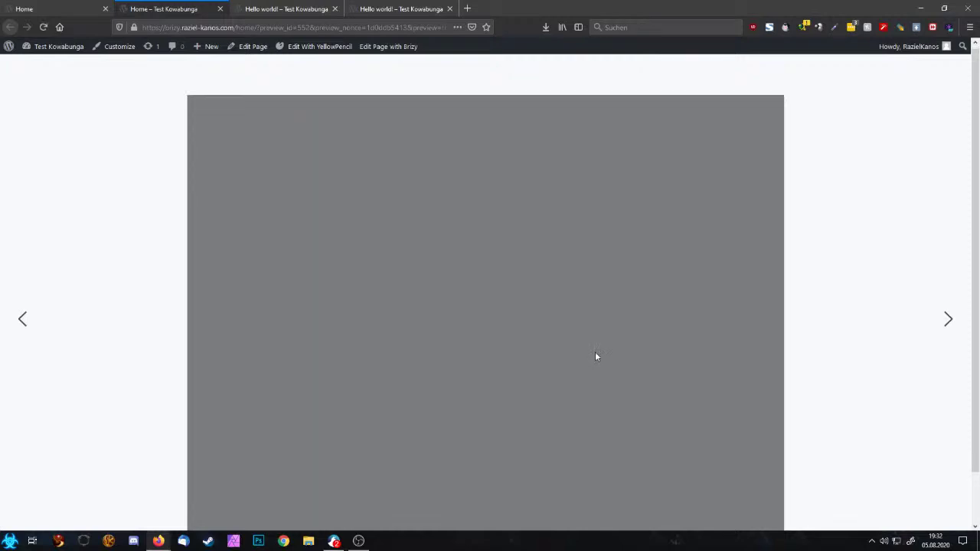
pyautogui.scroll(-1, 612, 348)
pyautogui.click(947, 265)
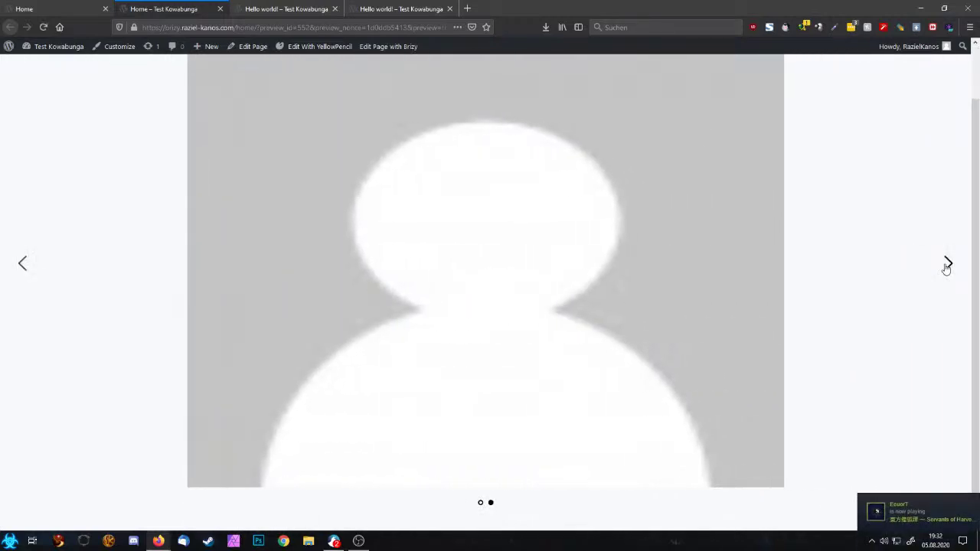
pyautogui.click(947, 265)
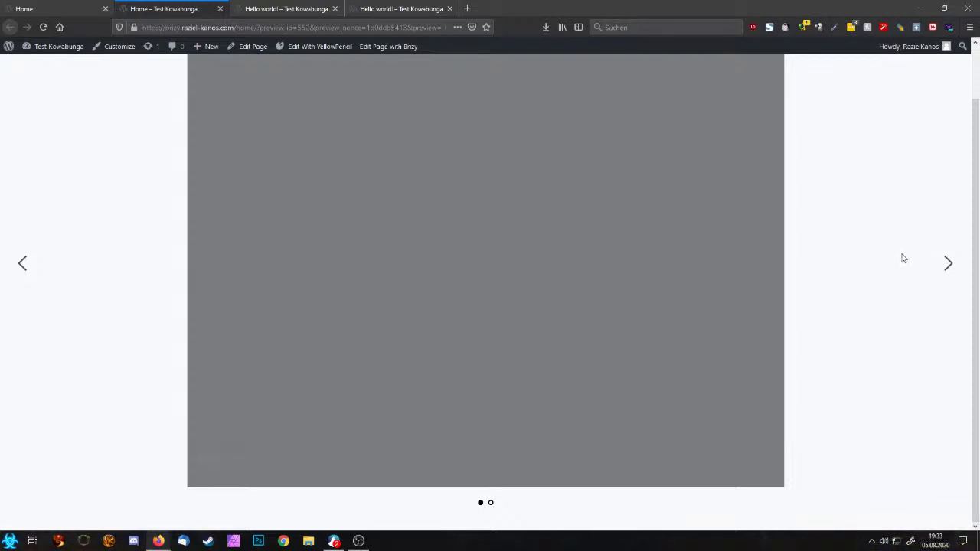
# Return to the page editor and set the first slide's background image to the dynamic Featured Image
pyautogui.click(77, 9)
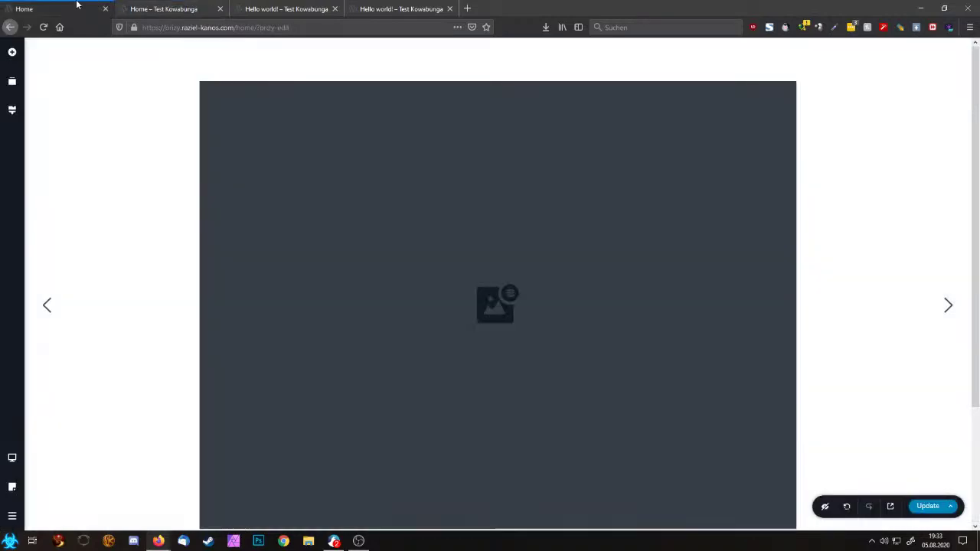
pyautogui.click(939, 68)
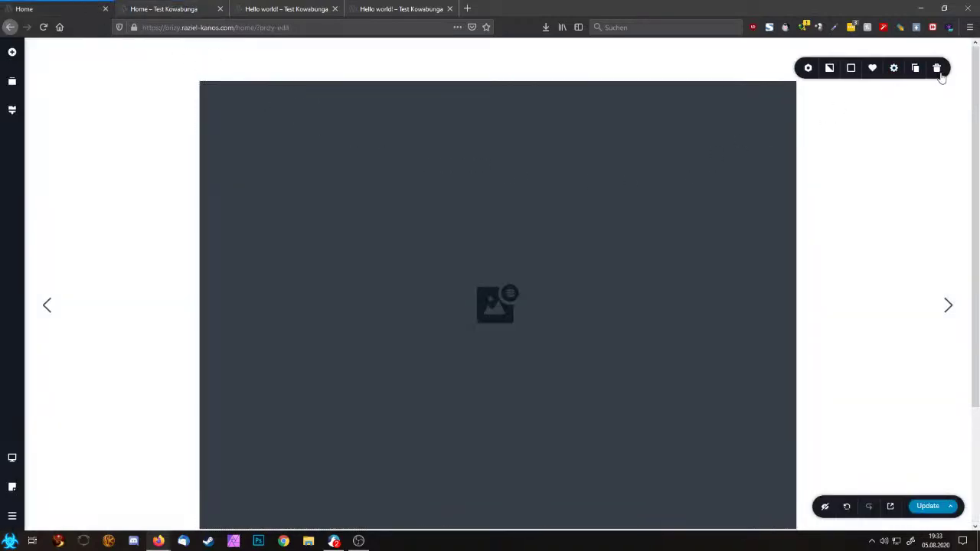
pyautogui.click(948, 304)
pyautogui.click(947, 304)
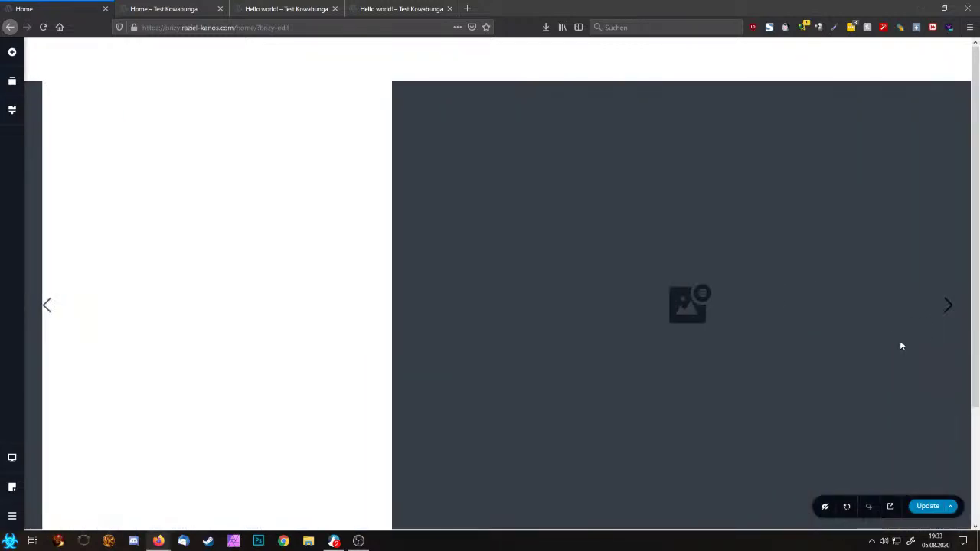
pyautogui.scroll(-2, 652, 411)
pyautogui.click(493, 397)
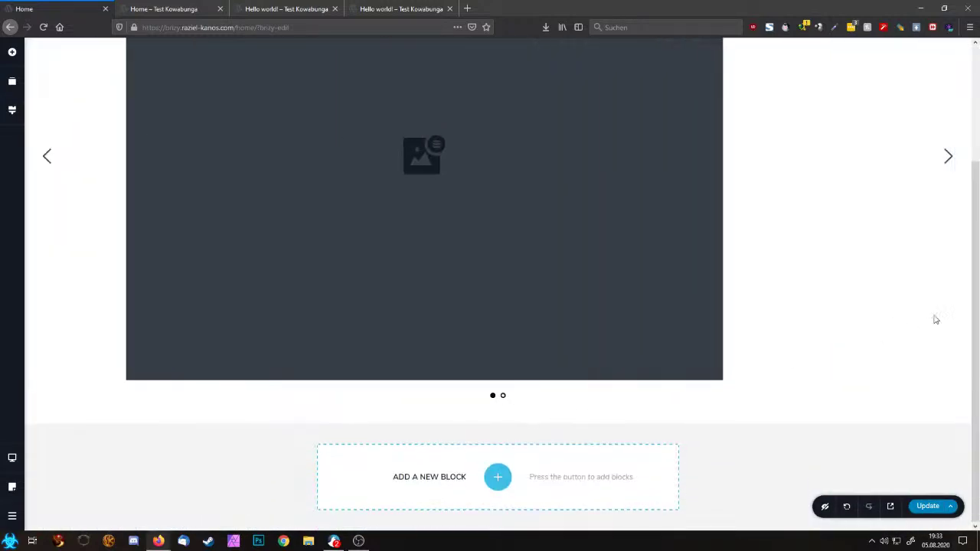
pyautogui.scroll(2, 935, 316)
pyautogui.click(940, 69)
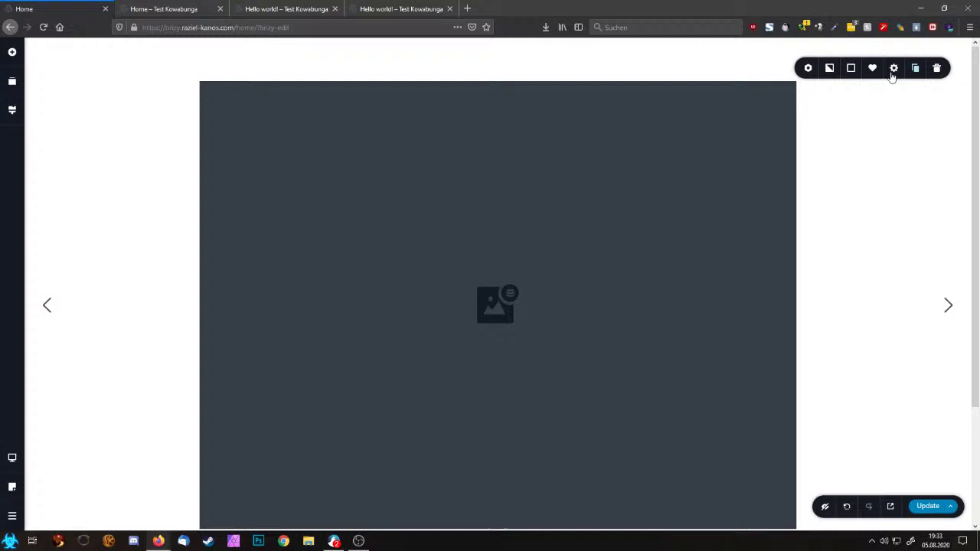
pyautogui.click(830, 69)
pyautogui.click(881, 162)
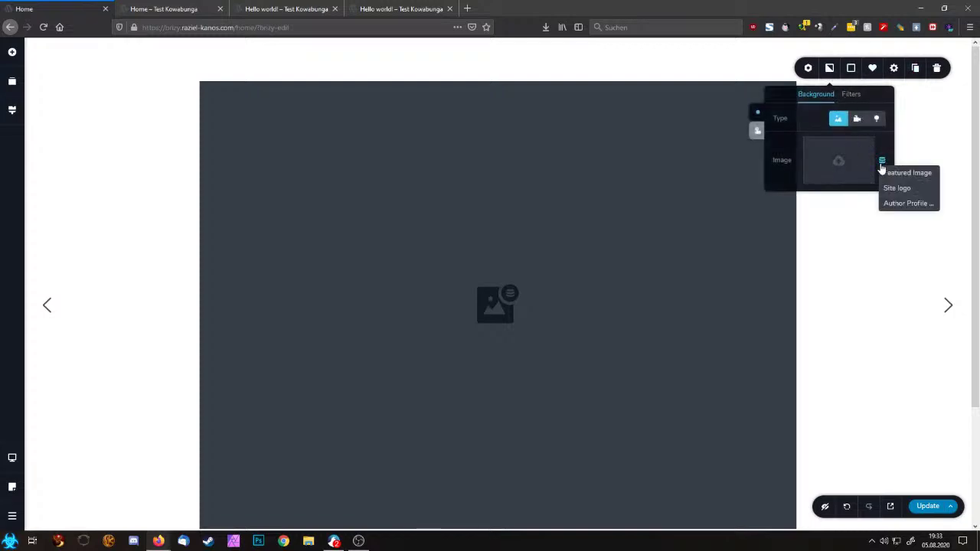
pyautogui.click(907, 173)
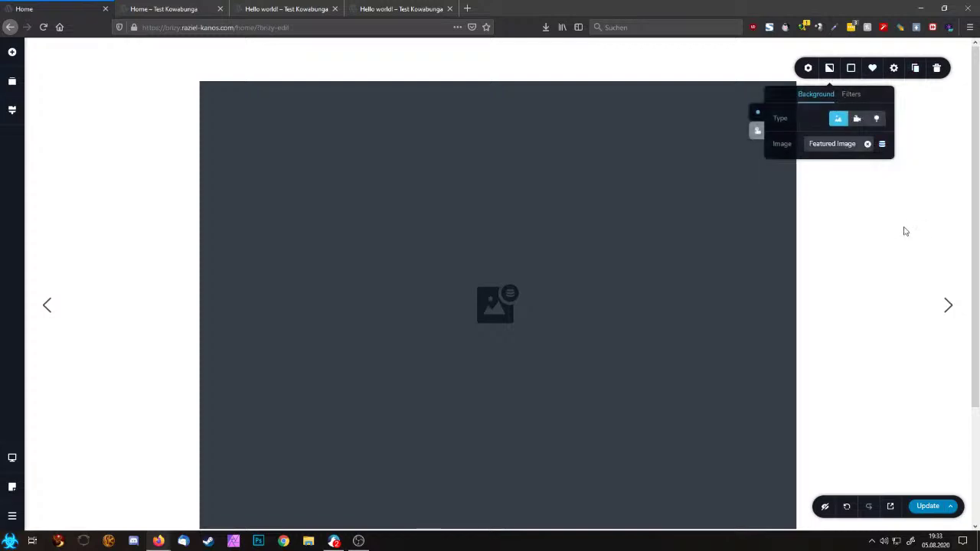
pyautogui.click(13, 487)
pyautogui.click(74, 455)
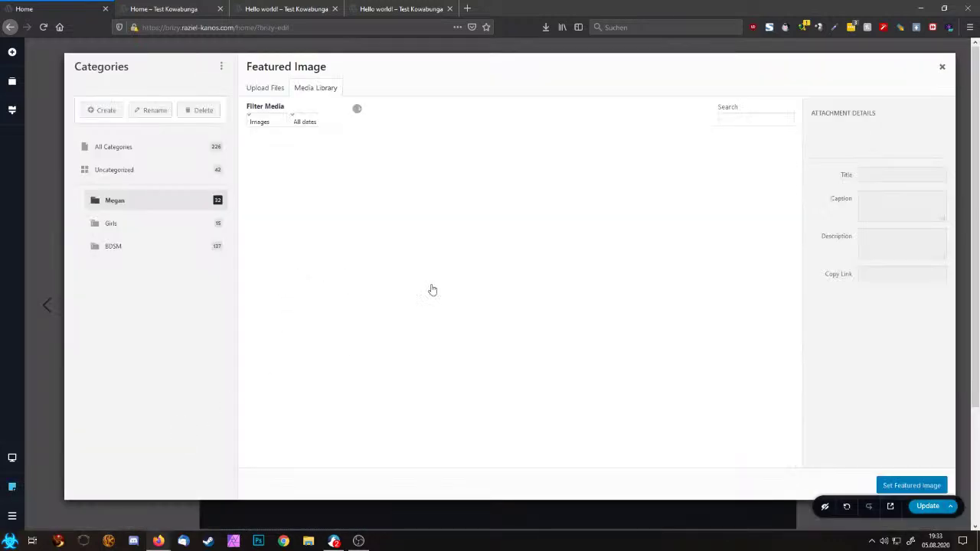
pyautogui.click(463, 229)
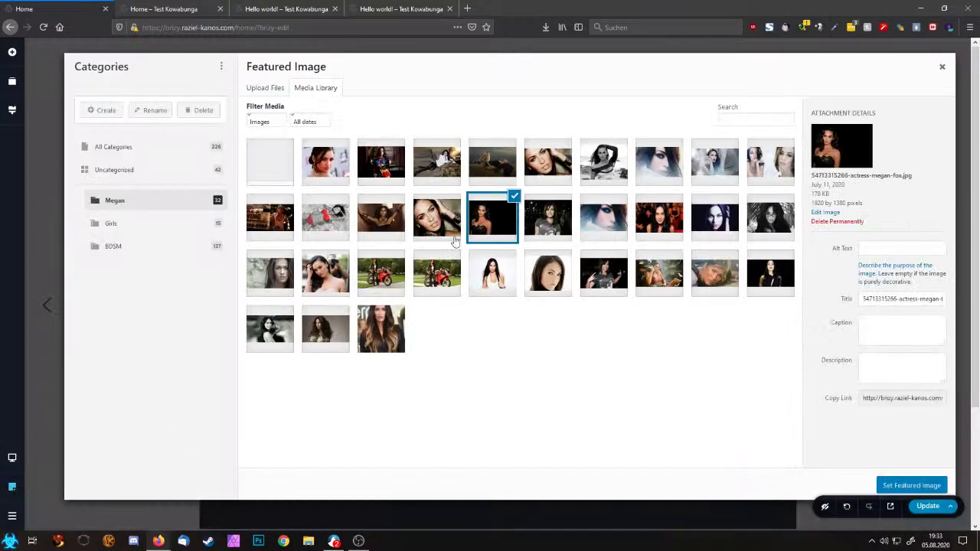
pyautogui.click(923, 485)
pyautogui.click(930, 507)
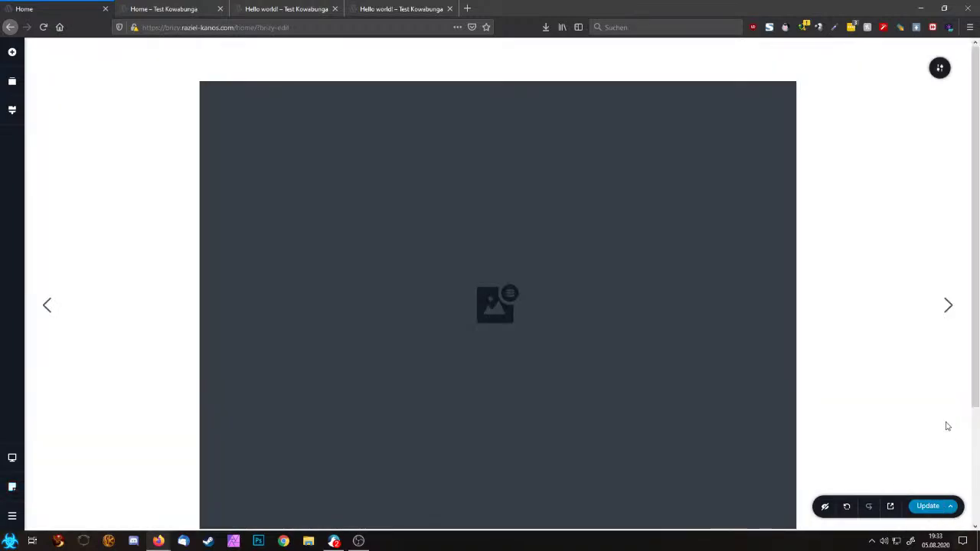
# Reload the Home page preview and check the first slide's featured image and background
pyautogui.click(277, 7)
pyautogui.click(167, 7)
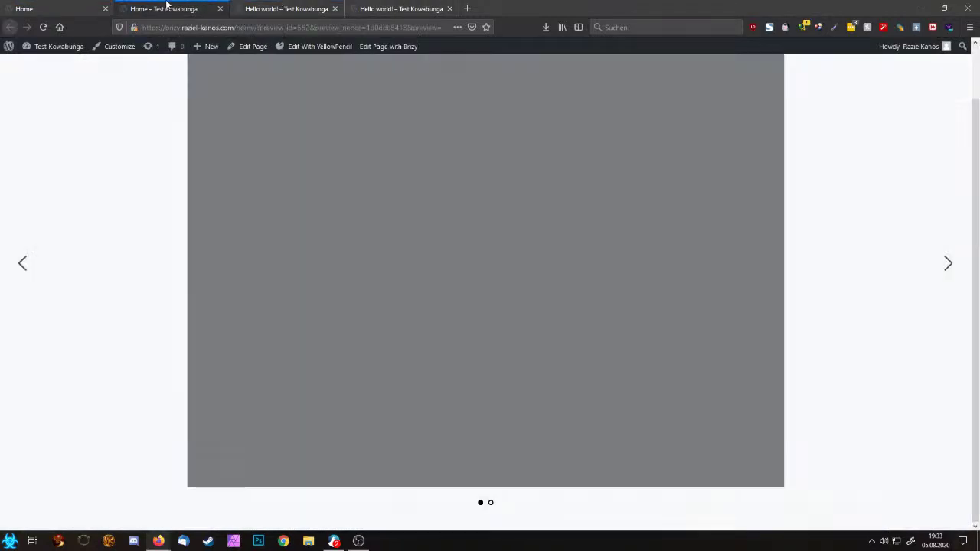
pyautogui.press('F5')
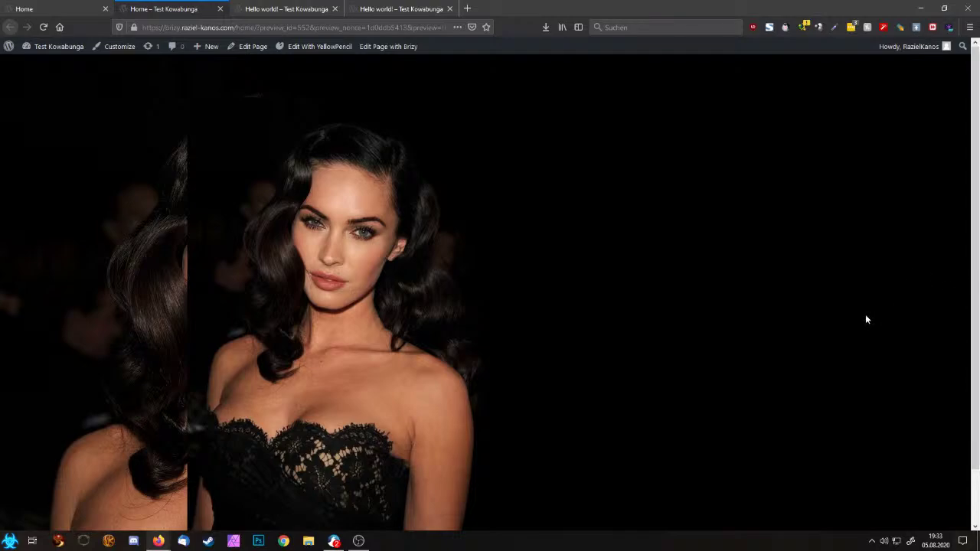
pyautogui.scroll(-2, 871, 292)
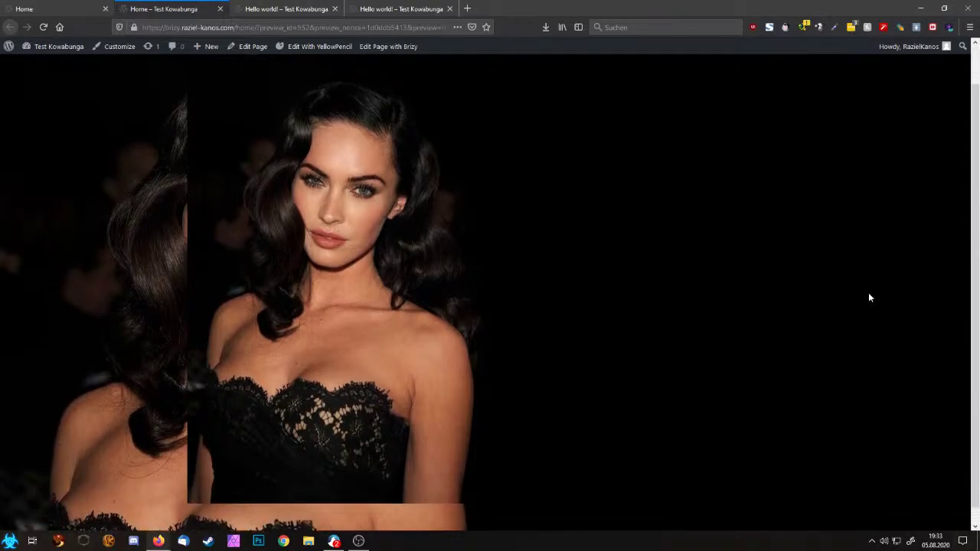
pyautogui.scroll(2, 869, 297)
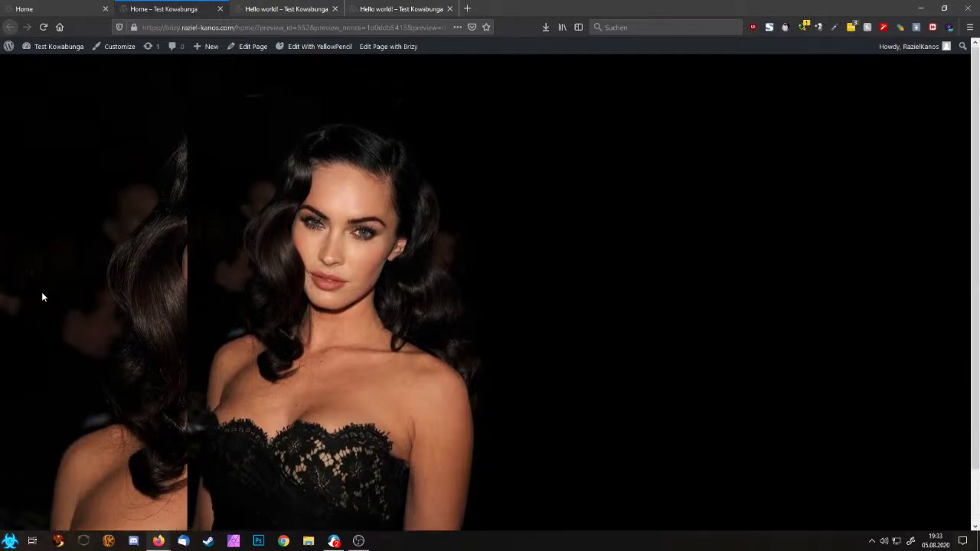
# In the page editor, set the first slide's dots and arrows colors to white
pyautogui.click(42, 8)
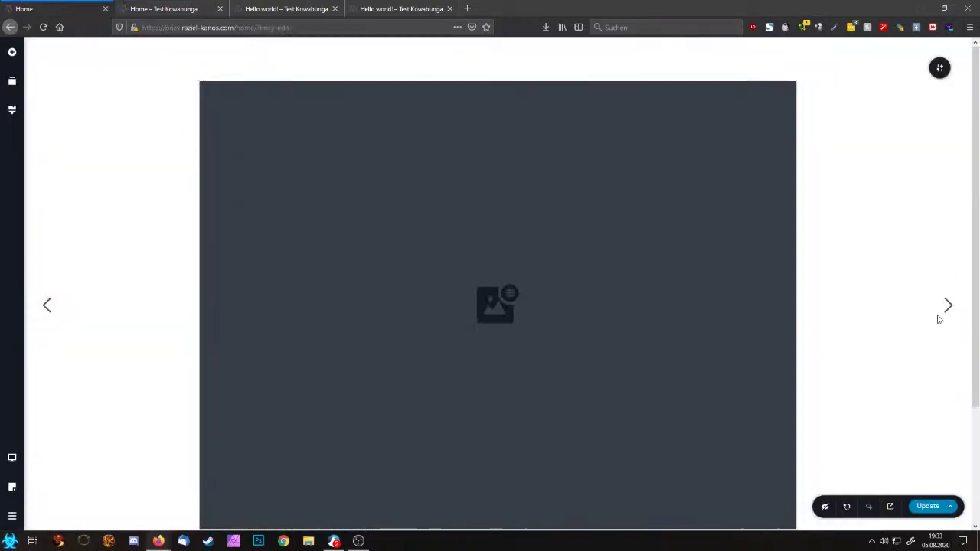
pyautogui.click(940, 69)
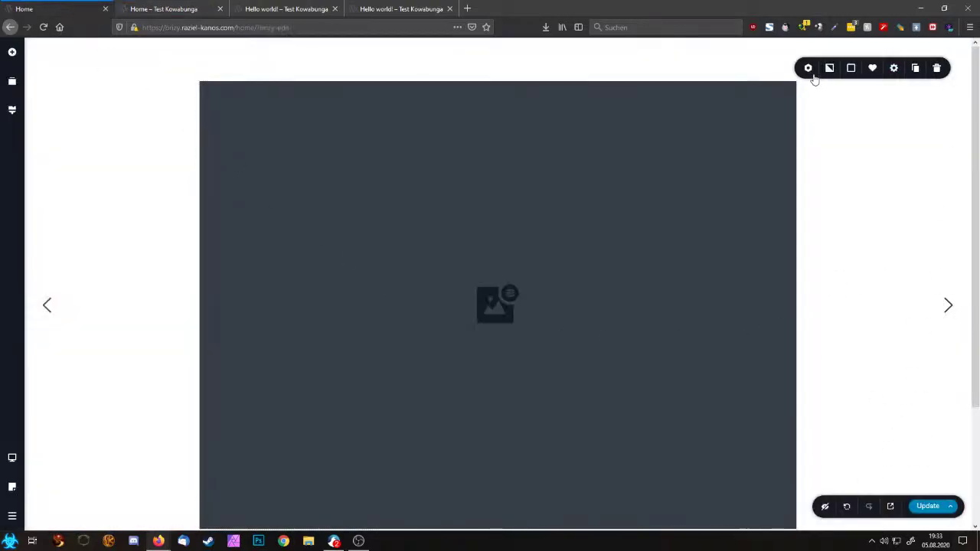
pyautogui.click(851, 69)
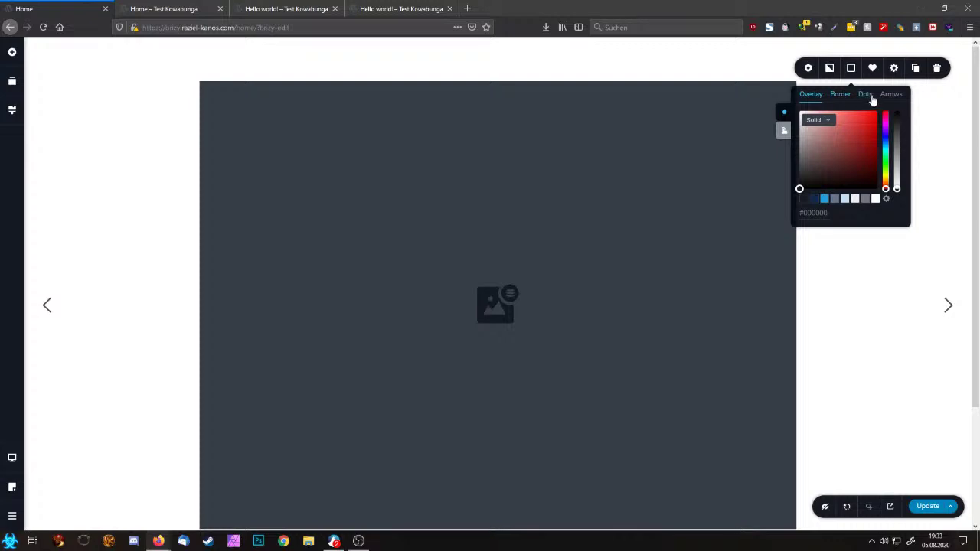
pyautogui.click(866, 95)
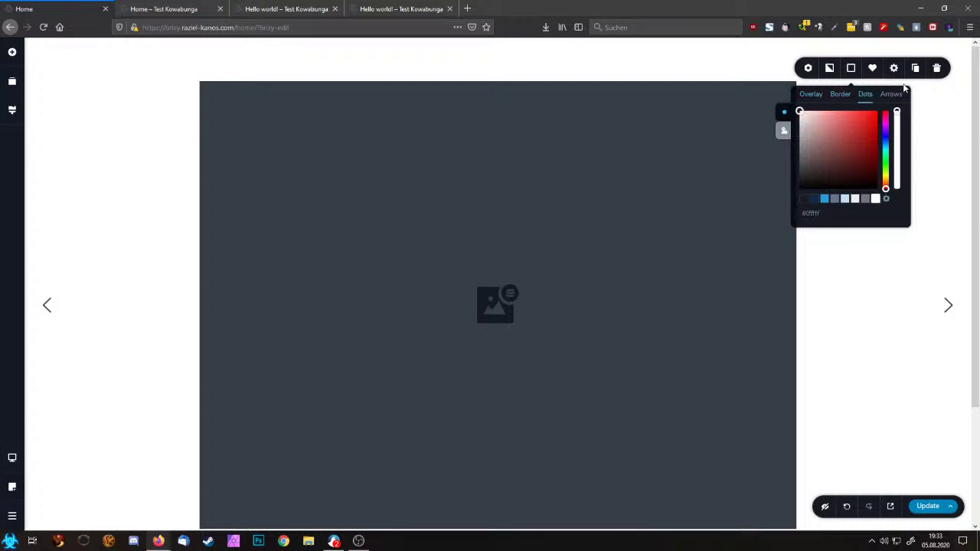
pyautogui.click(893, 95)
pyautogui.click(876, 199)
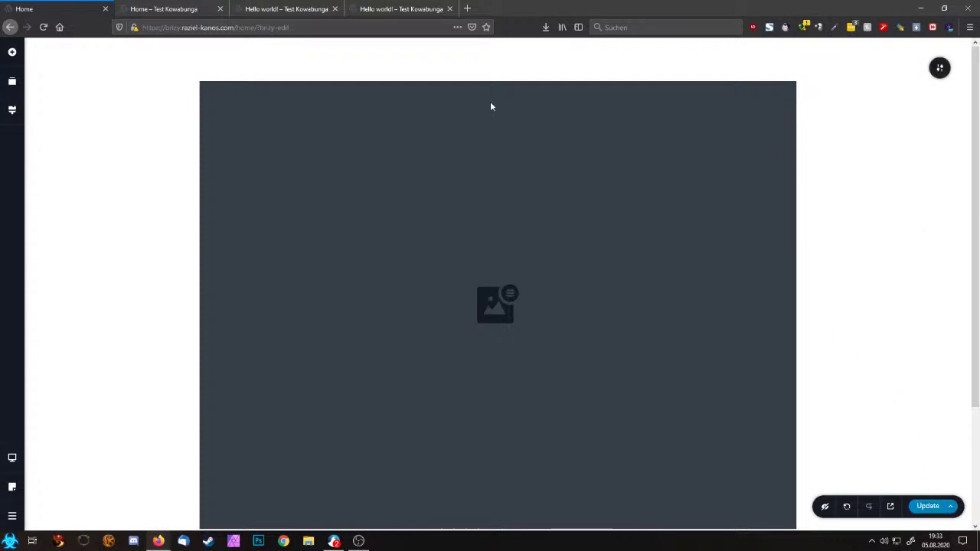
# Reload the Home page preview and go through both slides to check the navigation arrows and dots
pyautogui.click(164, 8)
pyautogui.press('F5')
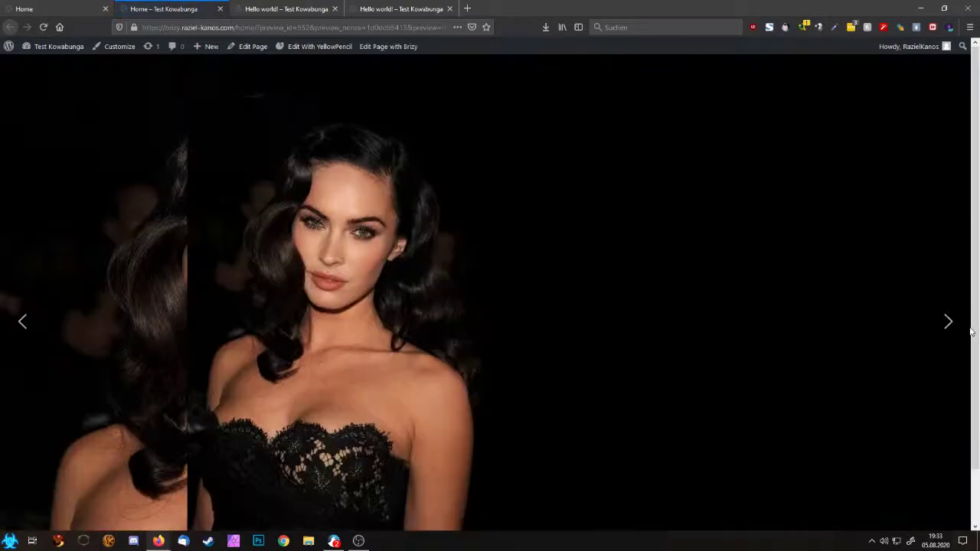
pyautogui.click(946, 328)
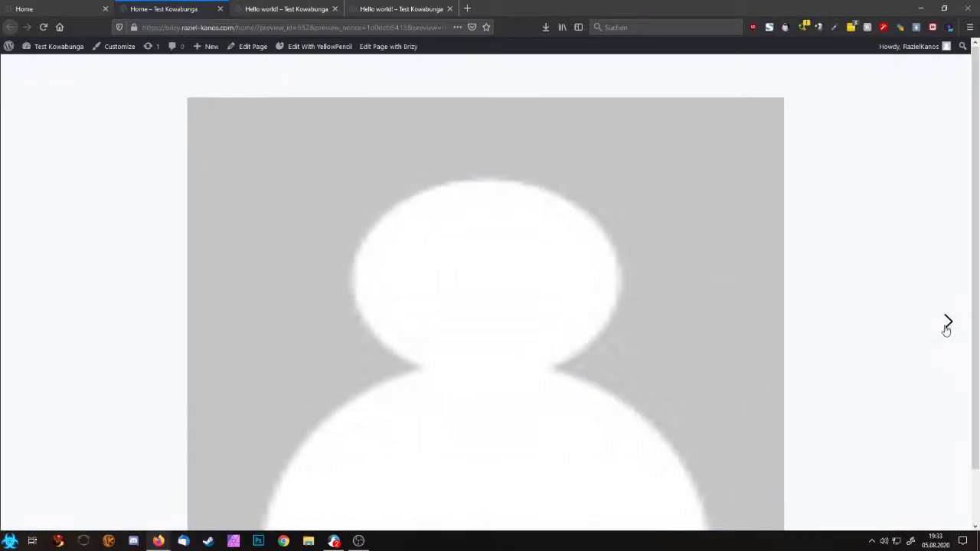
pyautogui.scroll(-2, 929, 336)
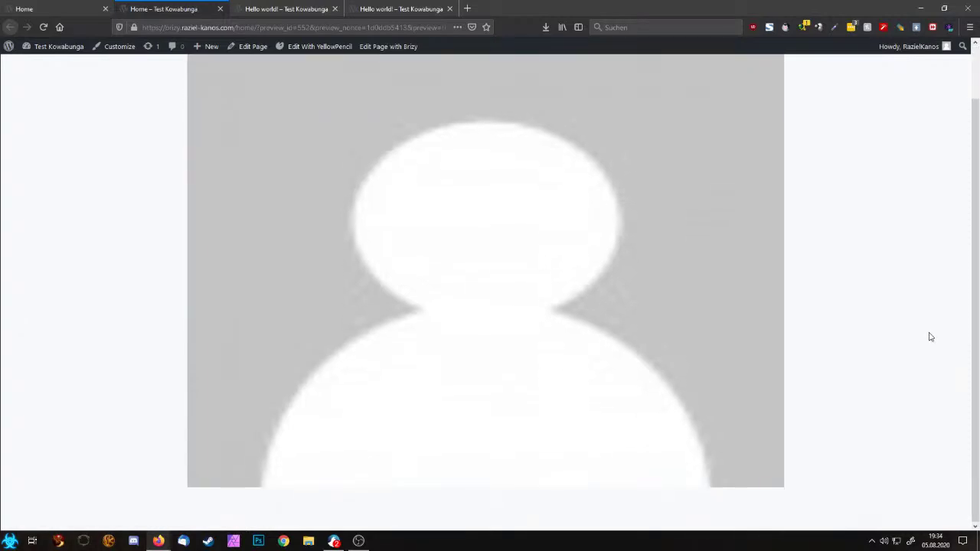
pyautogui.scroll(2, 929, 336)
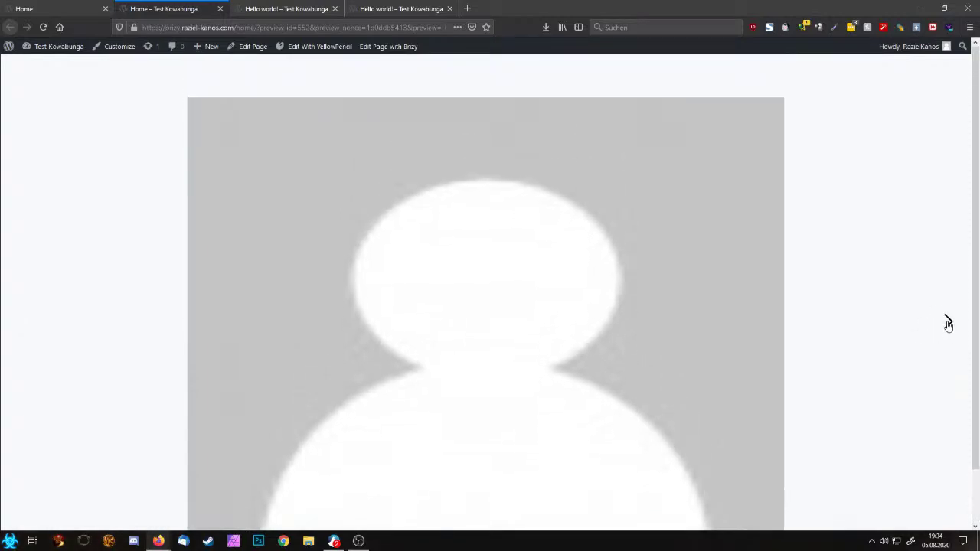
pyautogui.click(948, 324)
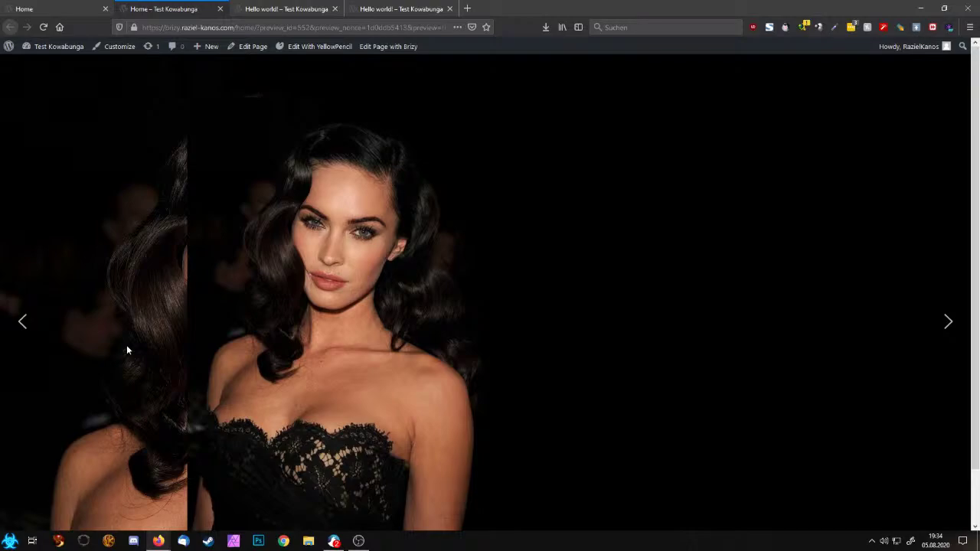
# In the page editor, set the first slide's dots and arrows colors to red
pyautogui.click(50, 4)
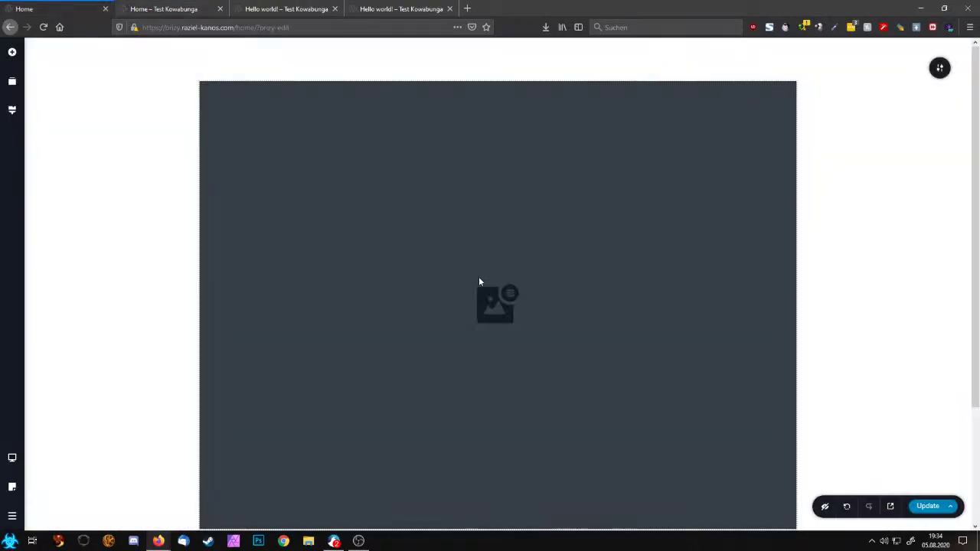
pyautogui.click(477, 277)
pyautogui.scroll(-3, 476, 276)
pyautogui.click(656, 389)
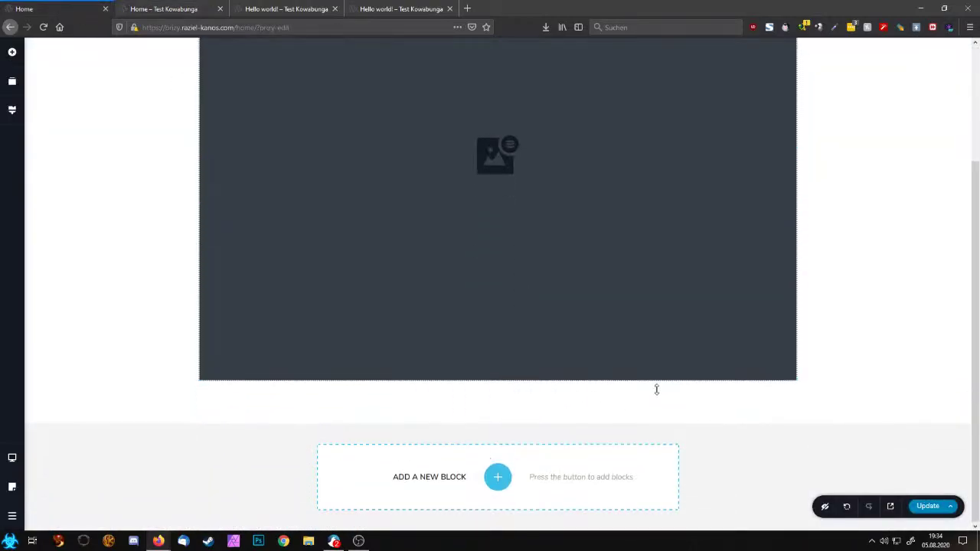
pyautogui.scroll(3, 599, 354)
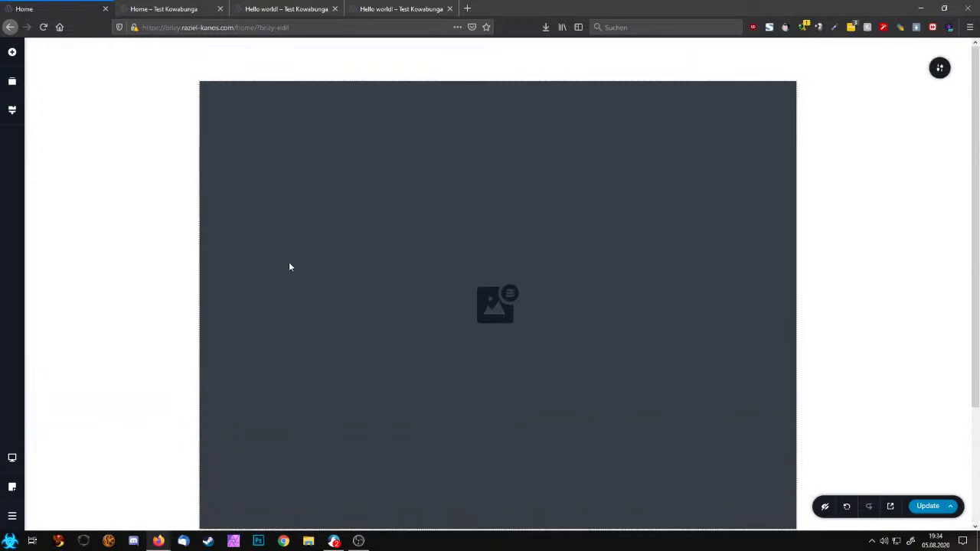
pyautogui.scroll(-3, 396, 311)
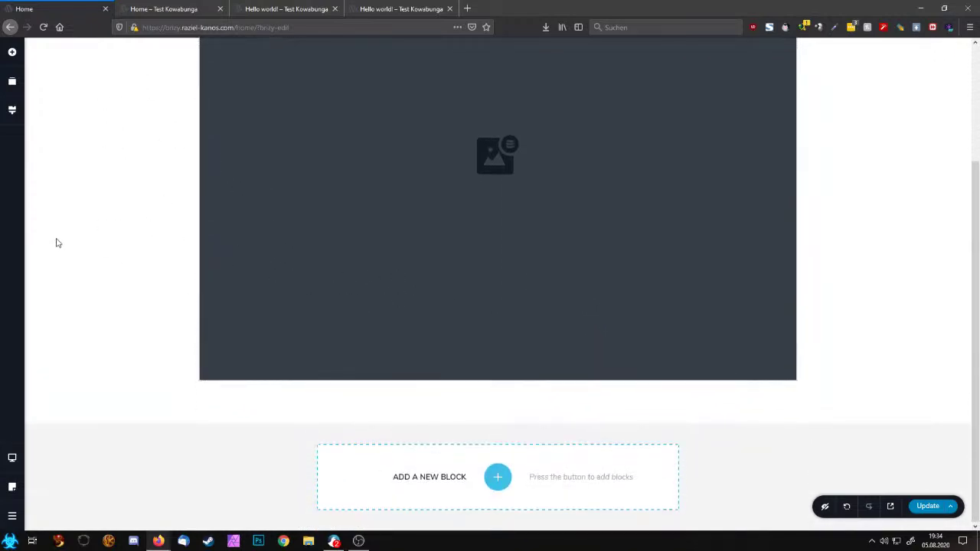
pyautogui.scroll(3, 709, 249)
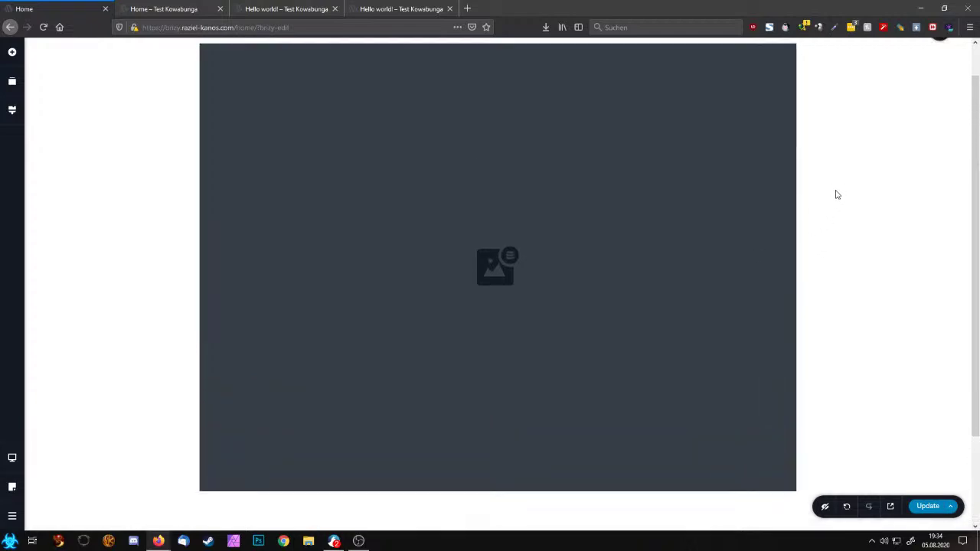
pyautogui.moveTo(939, 68)
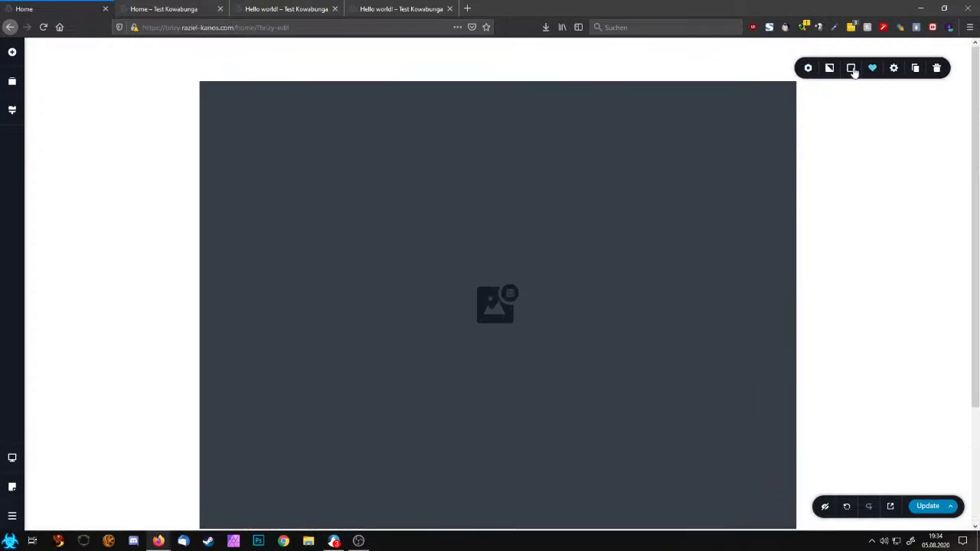
pyautogui.click(850, 68)
pyautogui.click(865, 94)
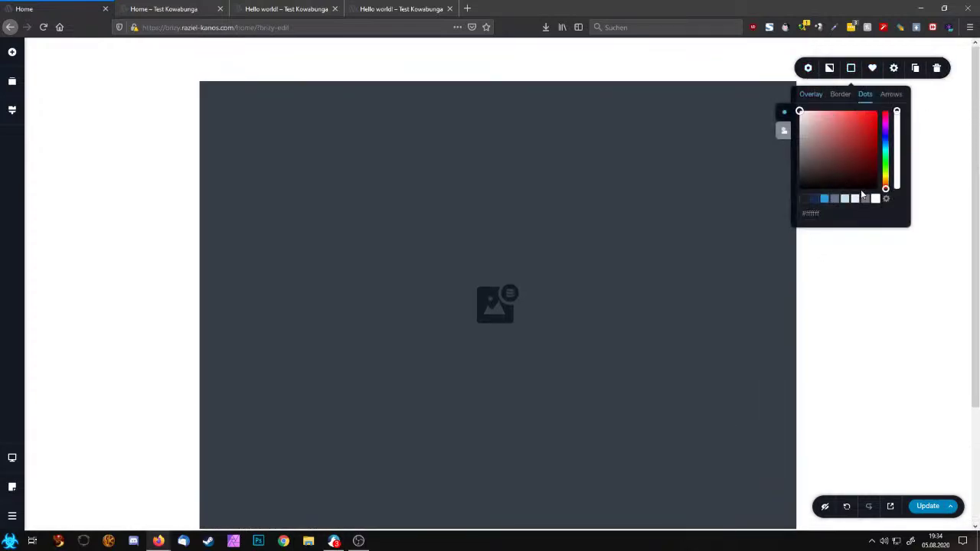
pyautogui.click(891, 94)
pyautogui.click(868, 122)
pyautogui.click(898, 348)
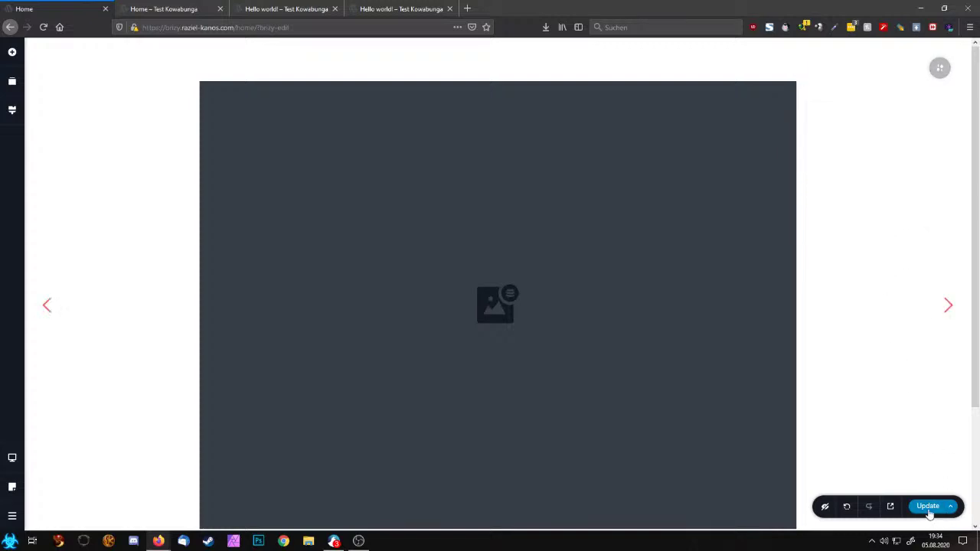
# Choose another dynamic source in place of Featured Image for the first slide's image and update the page
pyautogui.scroll(-2, 831, 403)
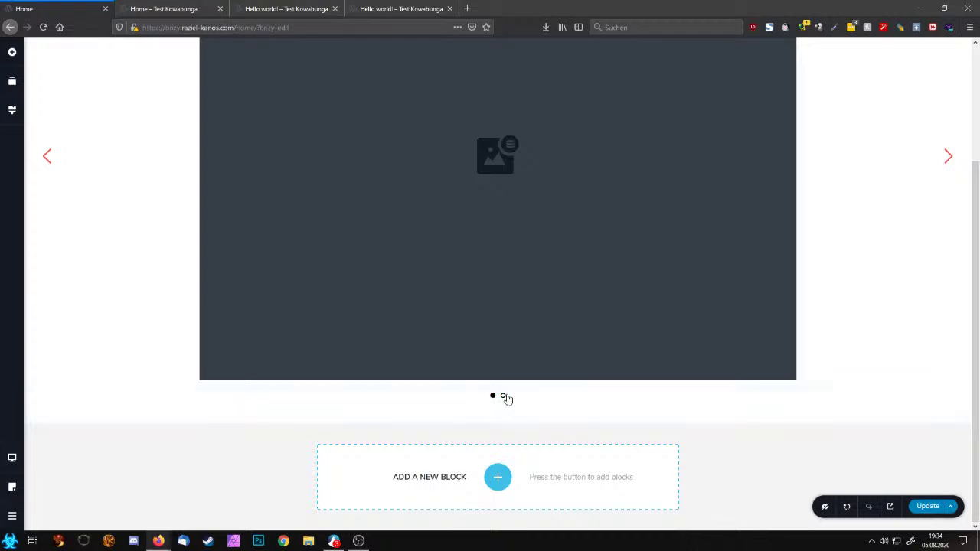
pyautogui.scroll(3, 547, 295)
pyautogui.click(544, 259)
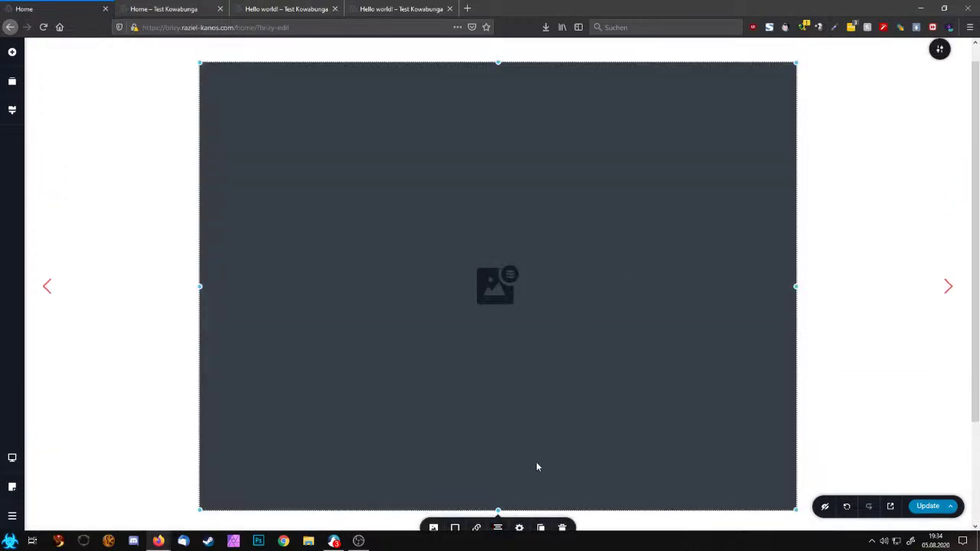
pyautogui.scroll(-2, 536, 466)
pyautogui.click(434, 424)
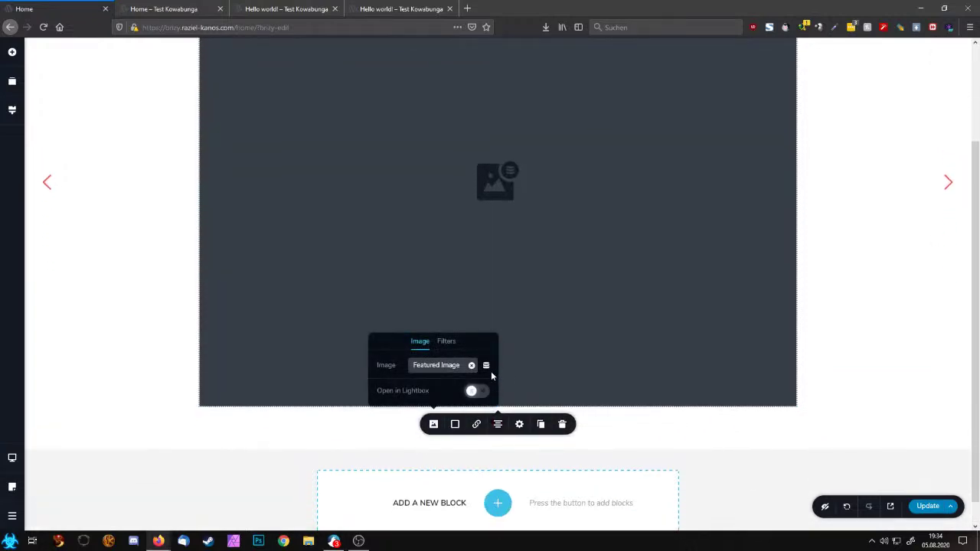
pyautogui.click(487, 367)
pyautogui.click(506, 392)
pyautogui.click(926, 507)
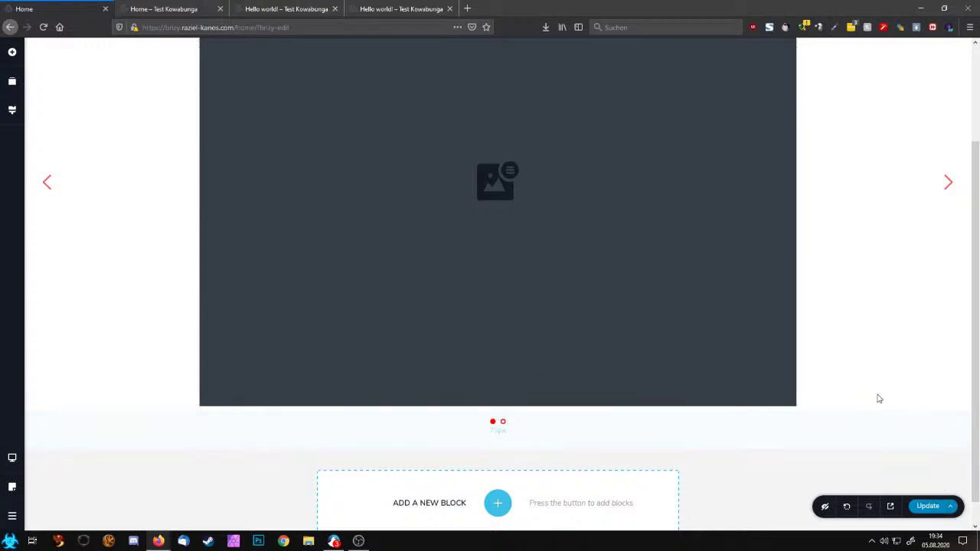
# Reload the Home page preview and open the theme Customizer for it in a new tab
pyautogui.click(184, 8)
pyautogui.press('F5')
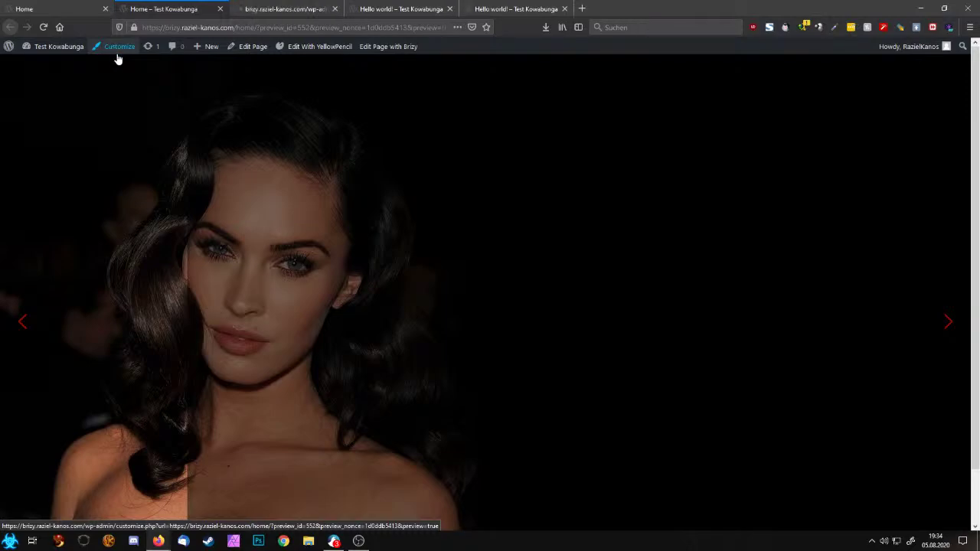
pyautogui.middleClick(114, 51)
pyautogui.click(280, 8)
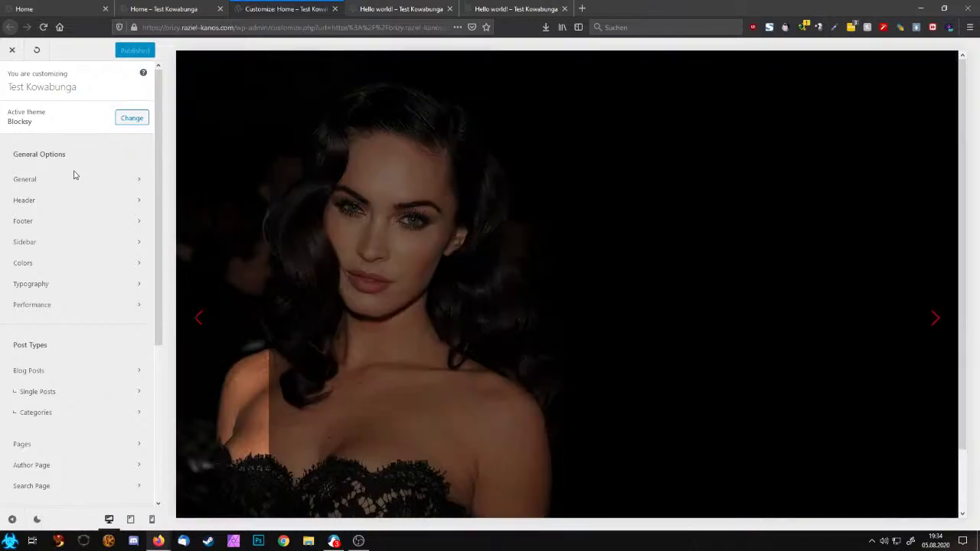
# Examine the Customizer's General, Site Identity and Menus settings, close it and view the second slide on the Home page
pyautogui.click(59, 184)
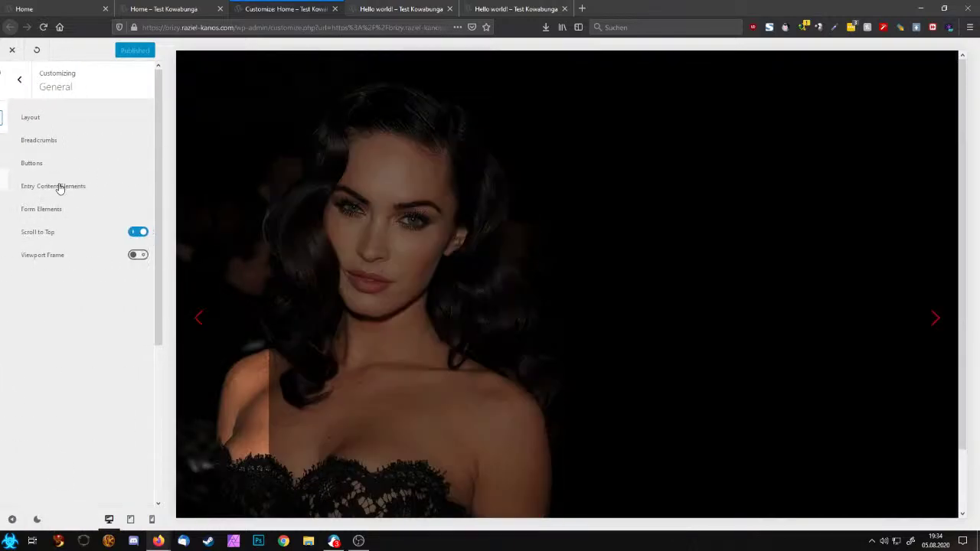
pyautogui.click(21, 90)
pyautogui.scroll(-5, 107, 389)
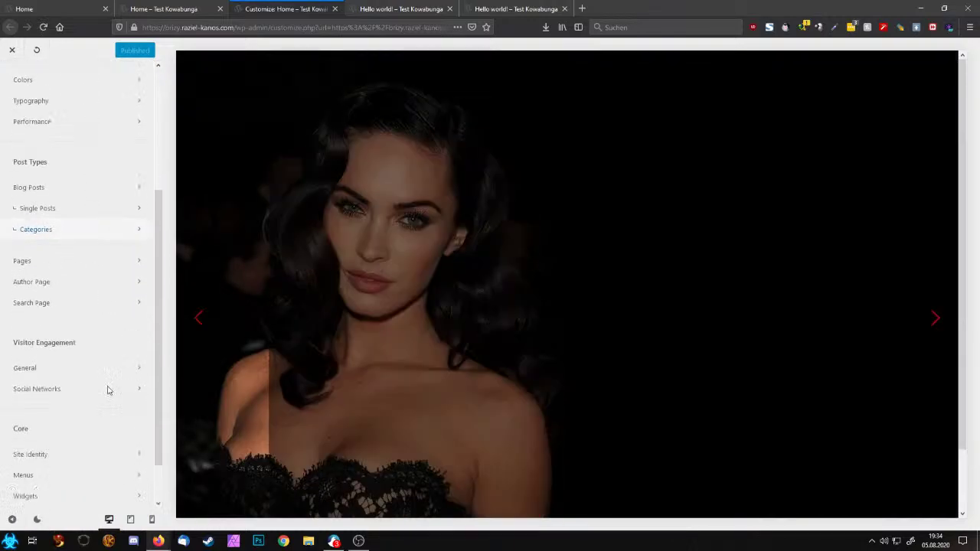
pyautogui.click(72, 403)
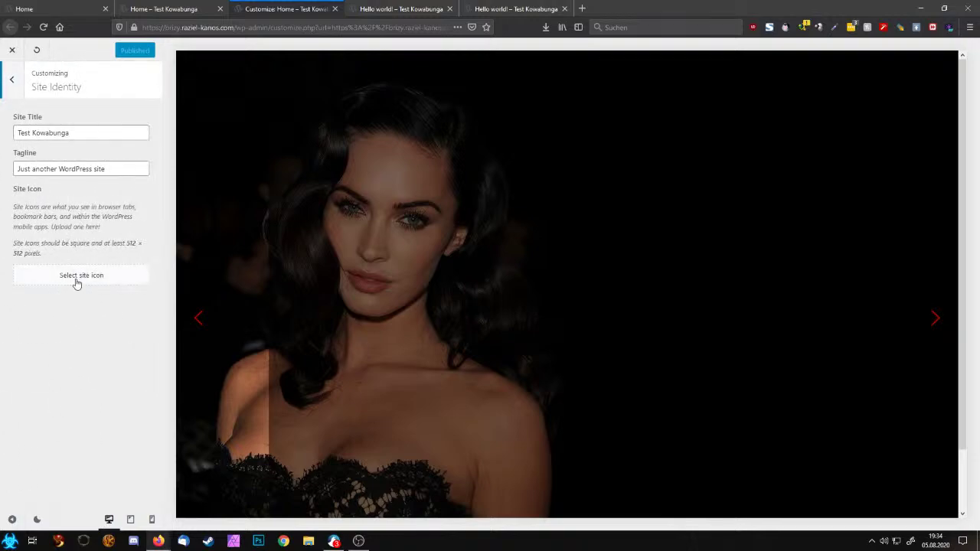
pyautogui.click(11, 80)
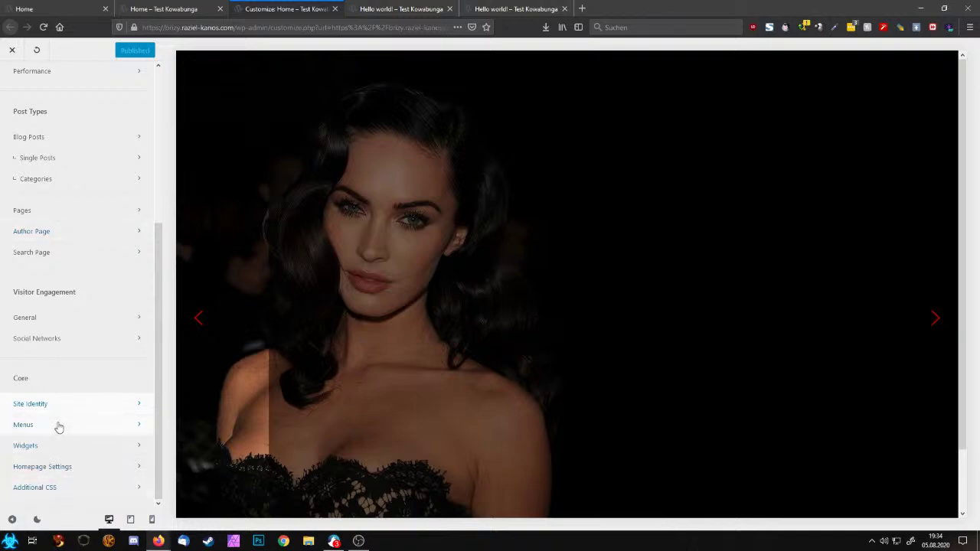
pyautogui.click(59, 425)
pyautogui.click(11, 80)
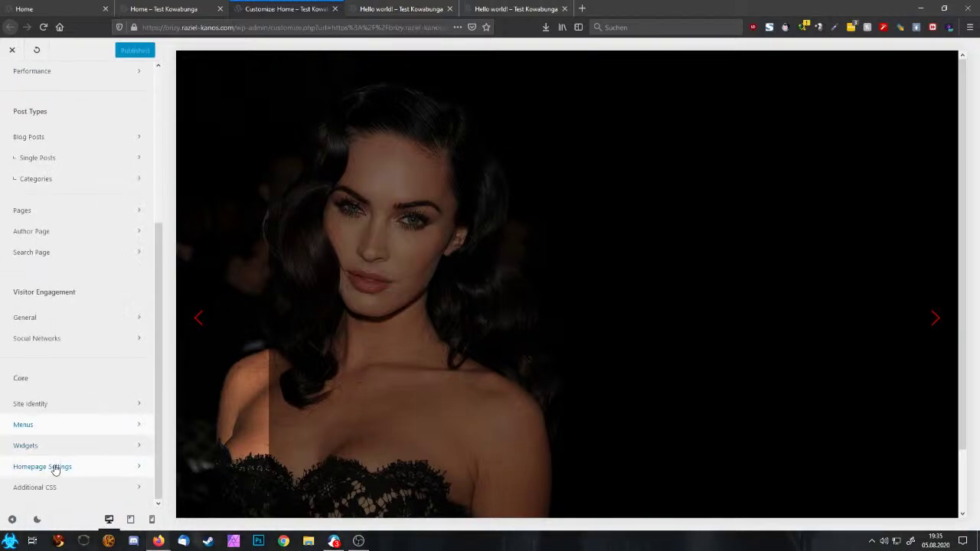
pyautogui.scroll(4, 68, 390)
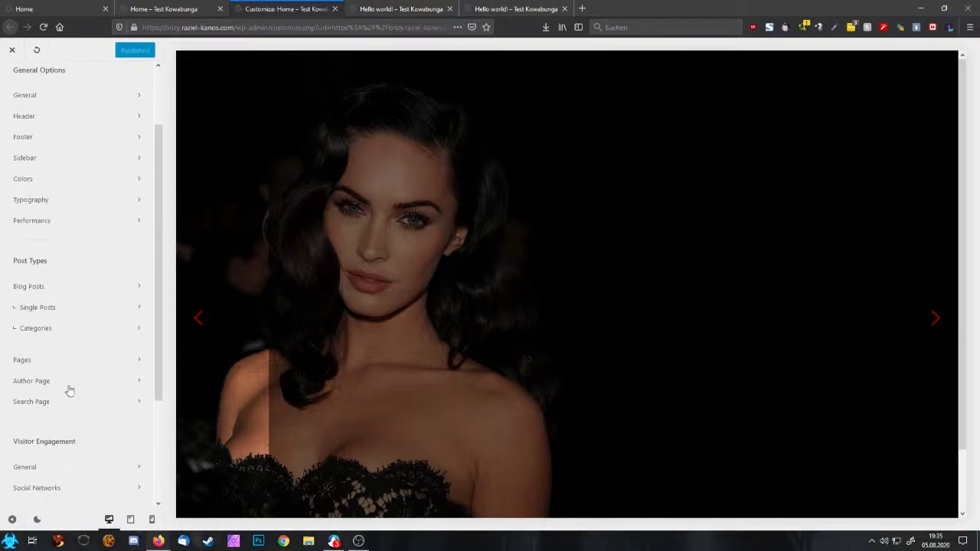
pyautogui.click(12, 51)
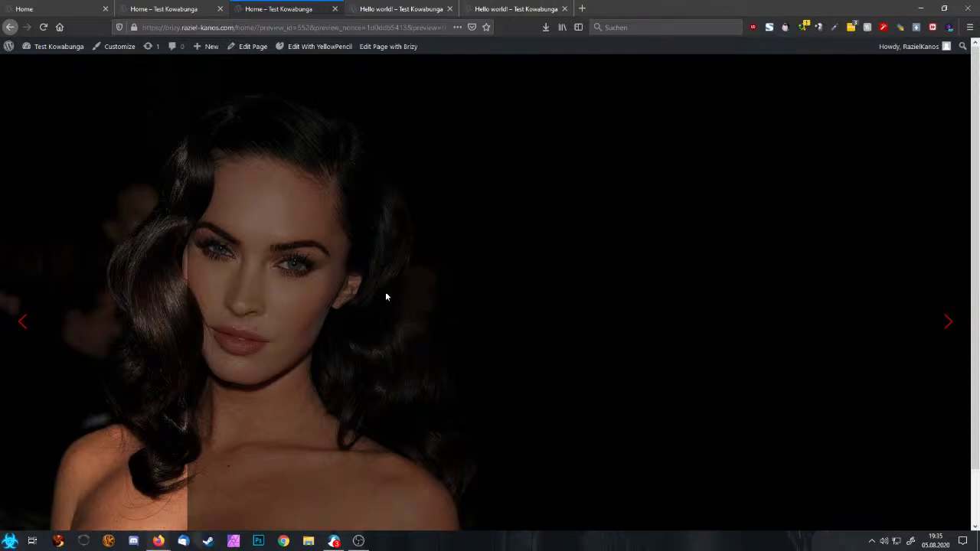
pyautogui.click(947, 320)
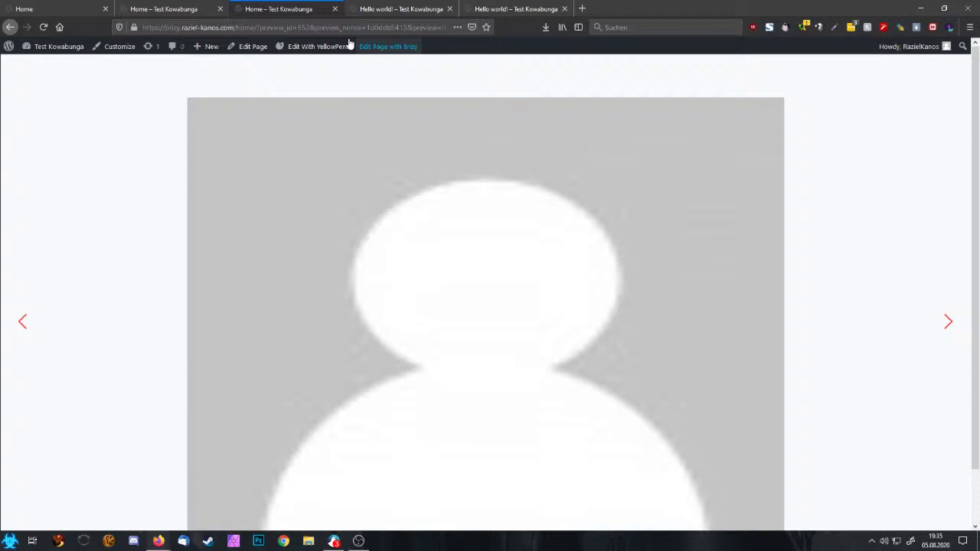
# Return to the page editor and delete the slider block from the Home page
pyautogui.click(157, 8)
pyautogui.click(76, 6)
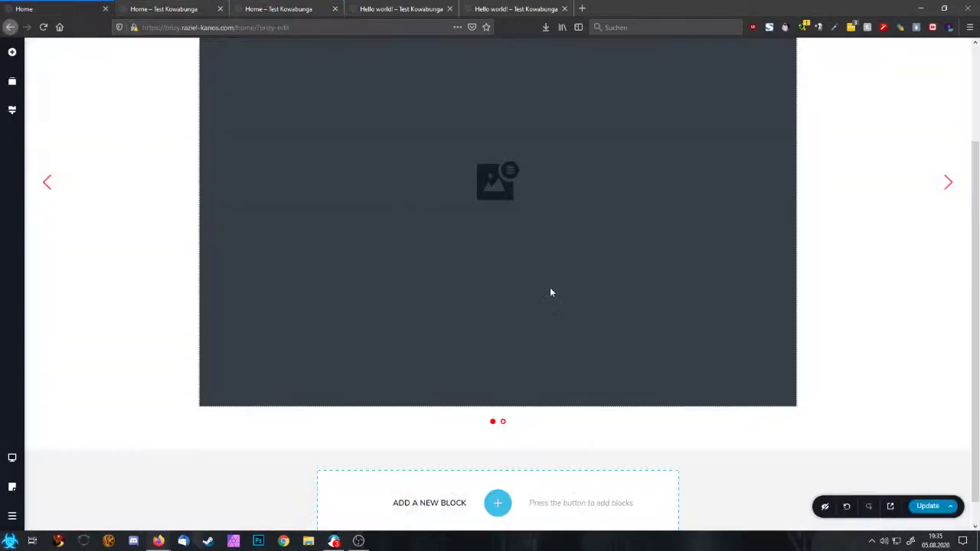
pyautogui.scroll(2, 627, 295)
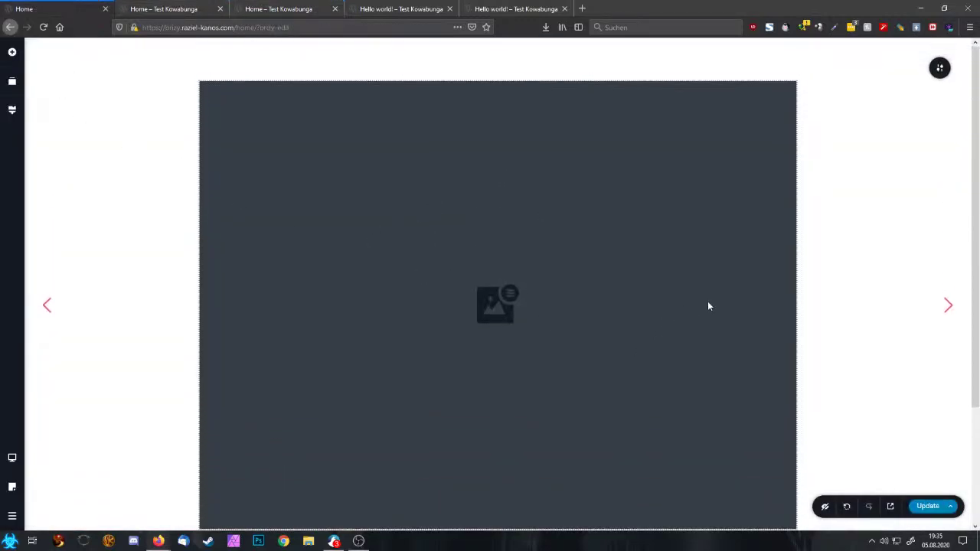
pyautogui.click(940, 73)
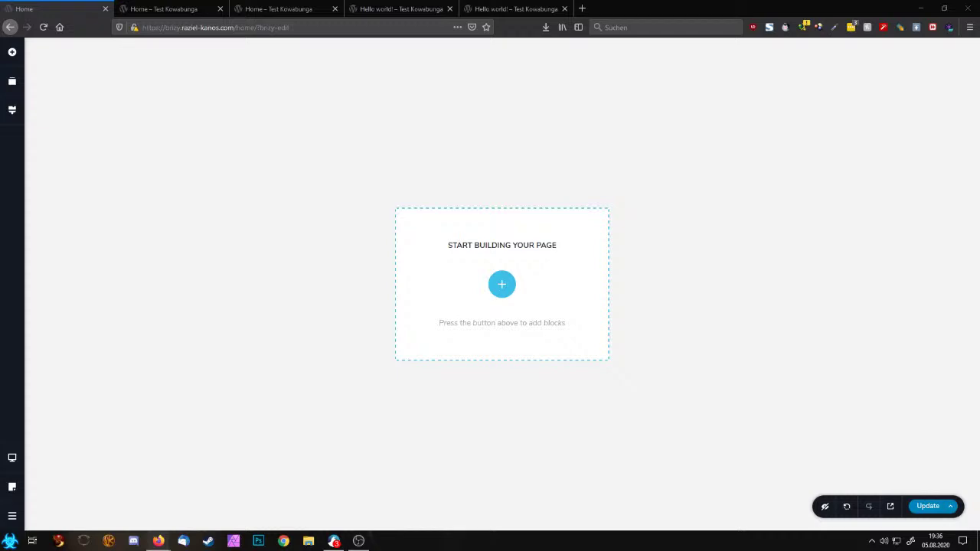
# Add a blank block to the empty page and set its width to Full
pyautogui.click(503, 285)
pyautogui.click(324, 162)
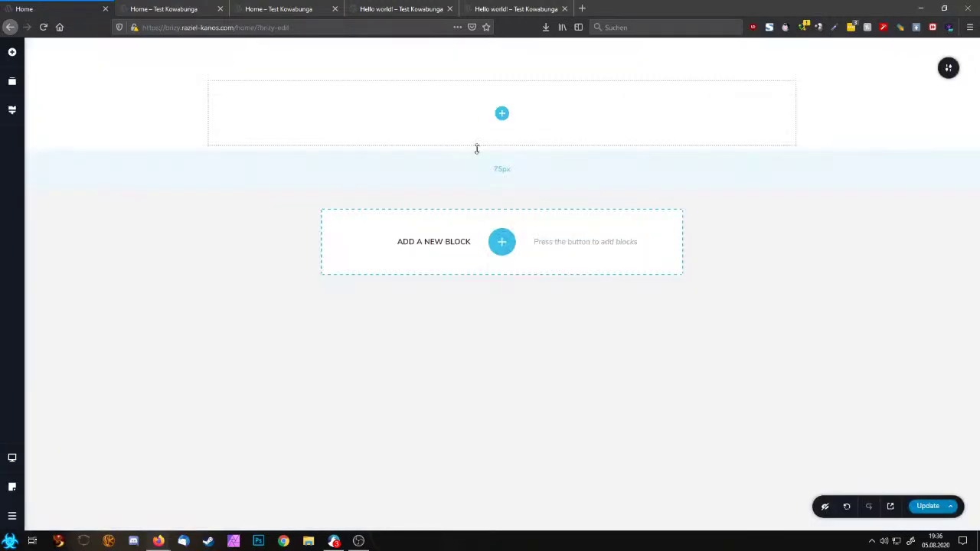
pyautogui.moveTo(946, 71)
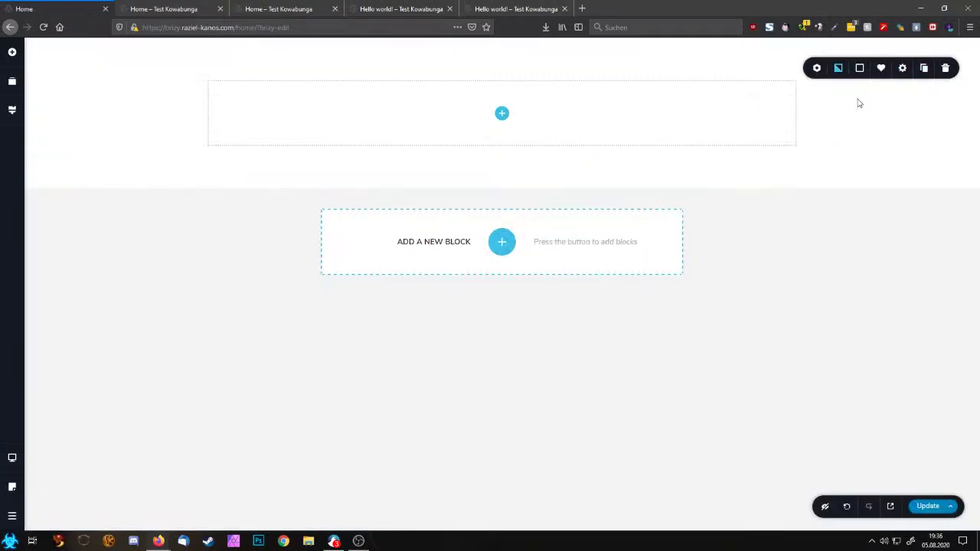
pyautogui.click(901, 68)
pyautogui.click(932, 105)
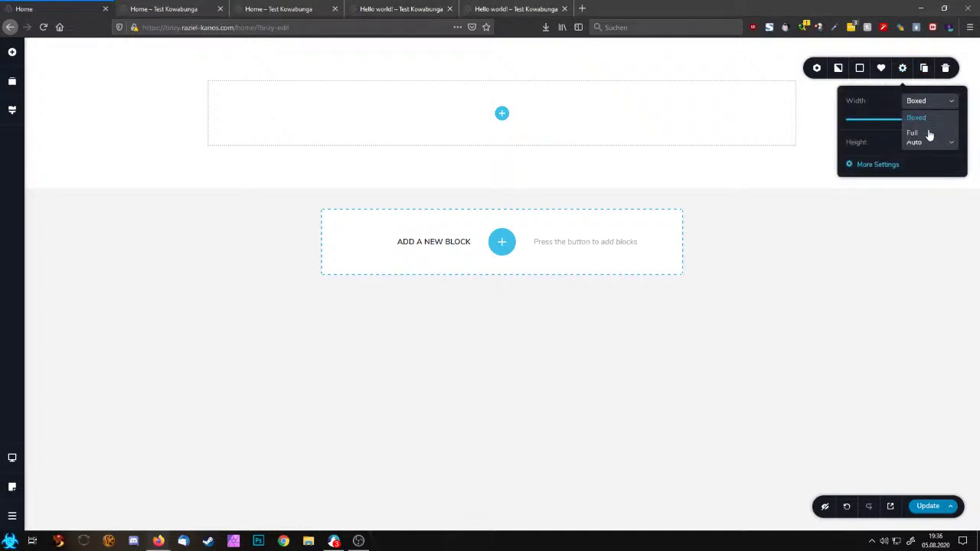
pyautogui.click(927, 134)
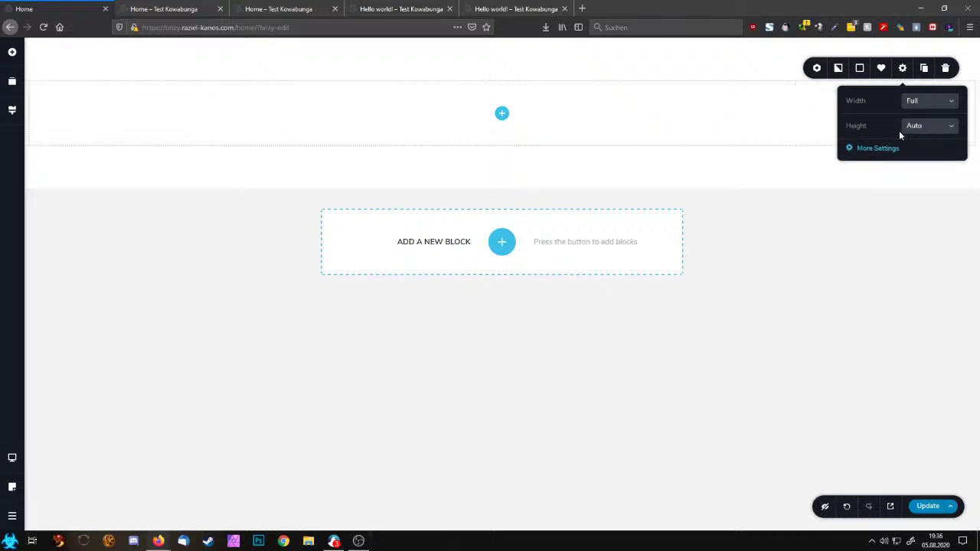
# Add a Carousel element inside the full-width block
pyautogui.click(12, 52)
pyautogui.scroll(-5, 99, 429)
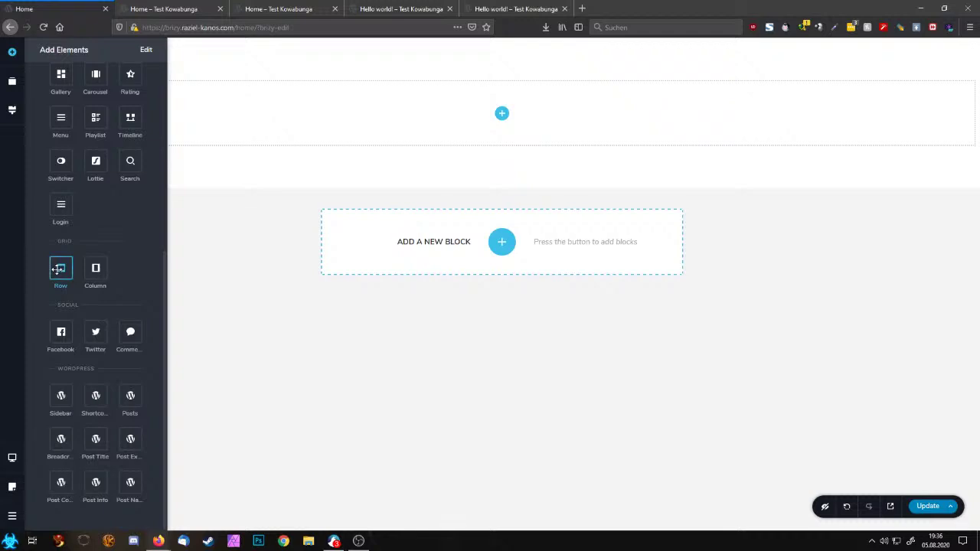
pyautogui.scroll(4, 99, 227)
pyautogui.moveTo(95, 275); pyautogui.dragTo(586, 124)
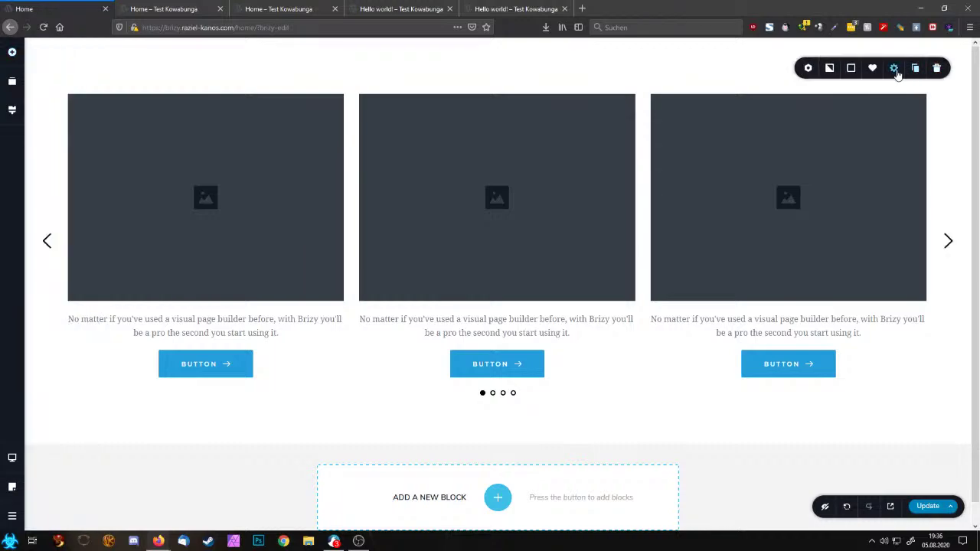
# Set the block's padding to 0 px uniformly on all sides
pyautogui.click(894, 68)
pyautogui.click(859, 149)
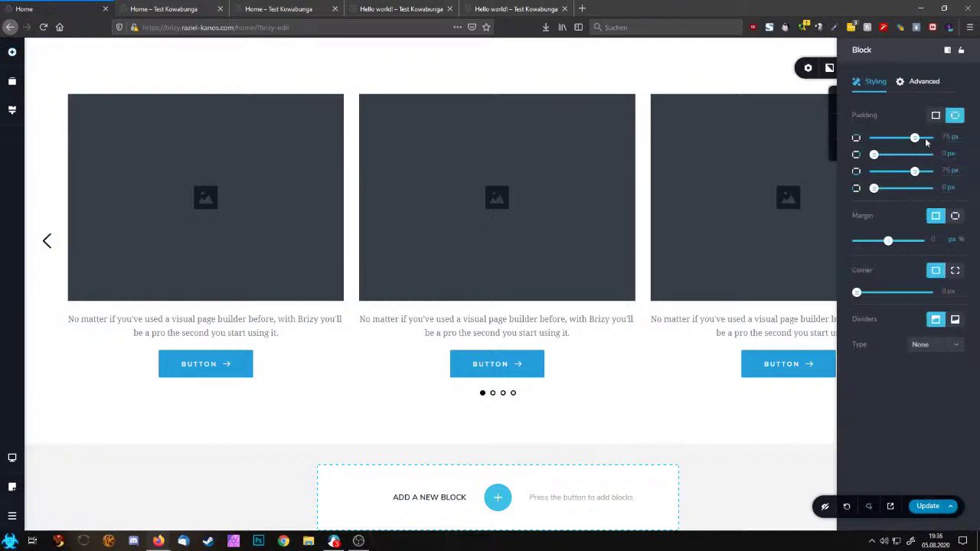
pyautogui.click(937, 121)
pyautogui.moveTo(909, 137); pyautogui.dragTo(774, 140)
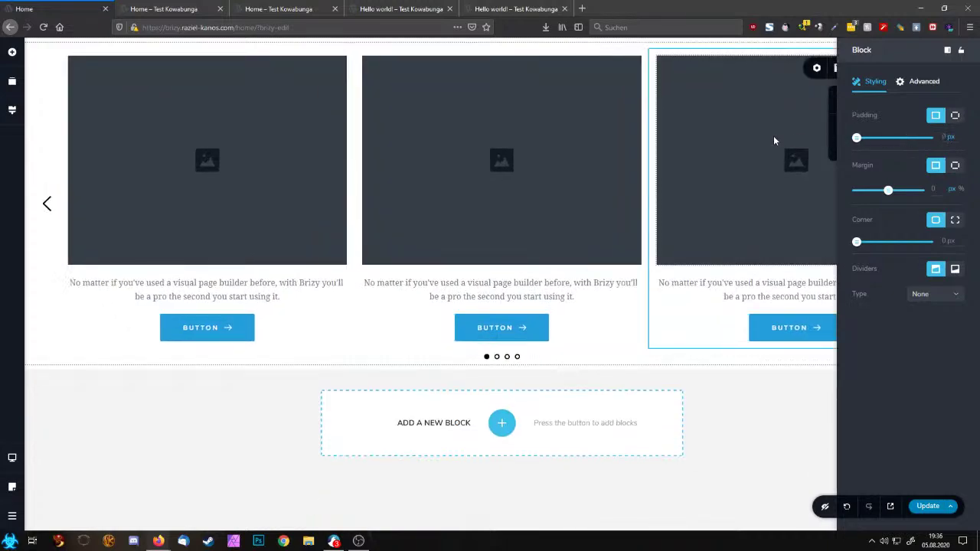
# Set the carousel's padding and margin to 0 px uniformly on all sides
pyautogui.click(632, 339)
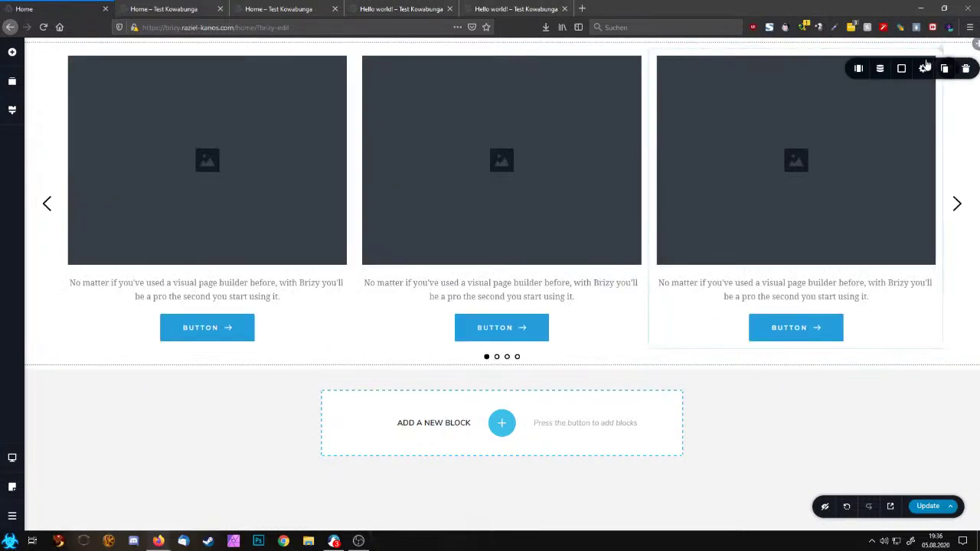
pyautogui.click(921, 67)
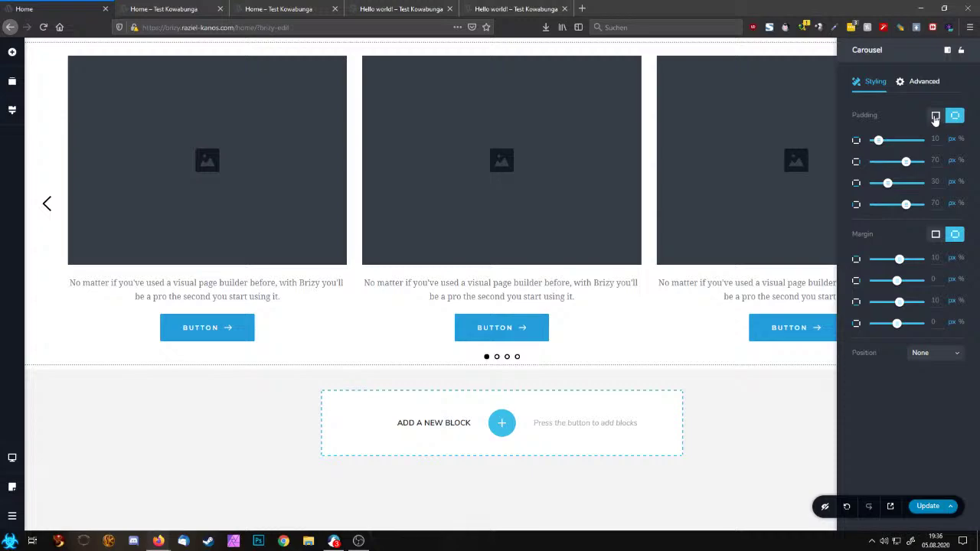
pyautogui.click(935, 116)
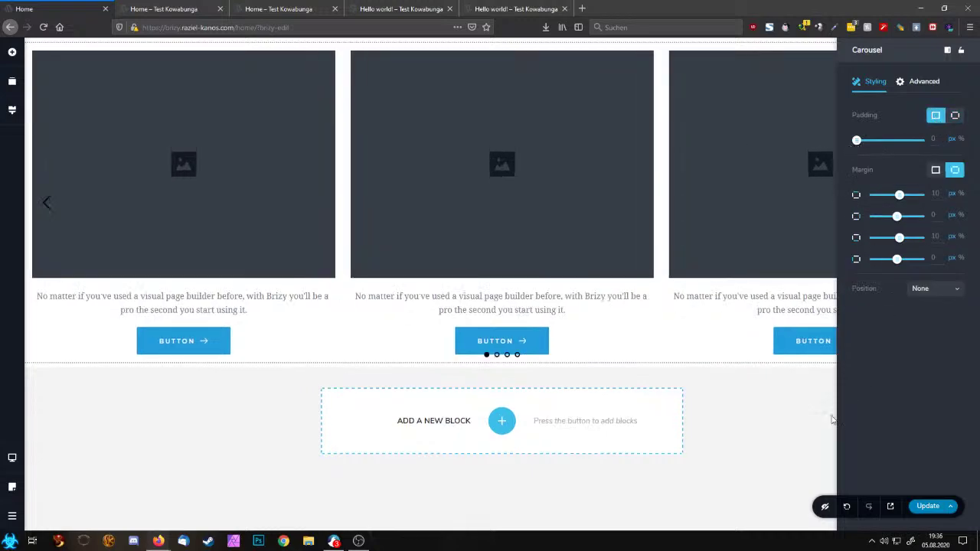
pyautogui.click(935, 170)
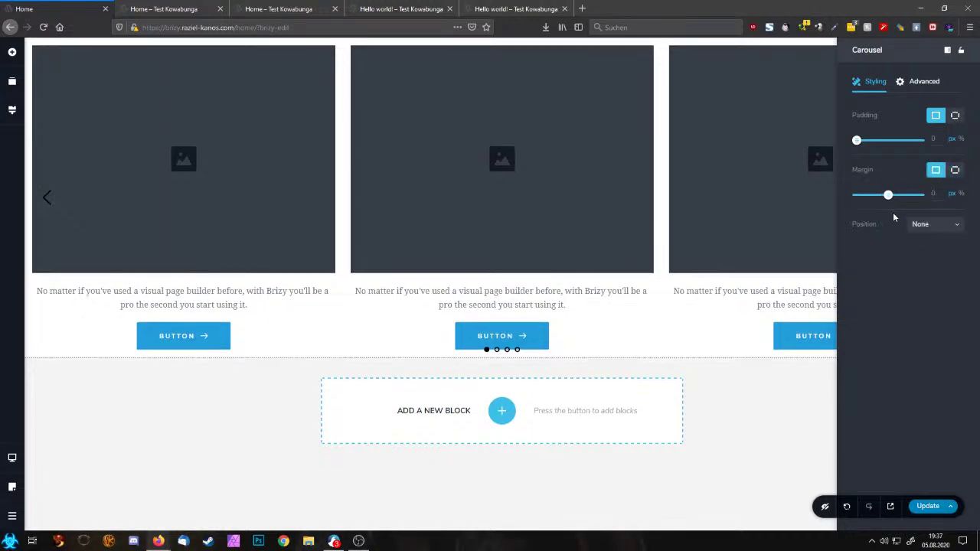
pyautogui.click(755, 447)
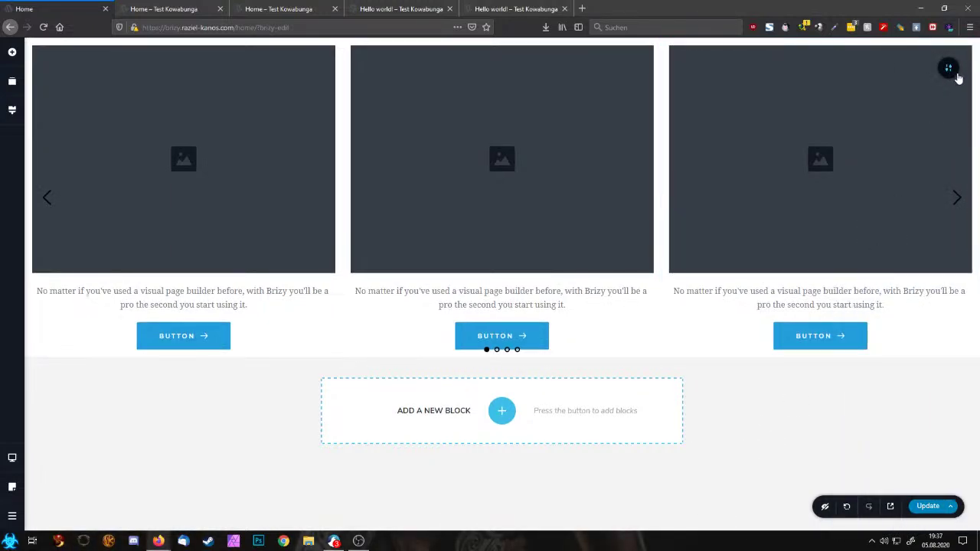
# Turn on Dynamic Content for the carousel
pyautogui.click(660, 41)
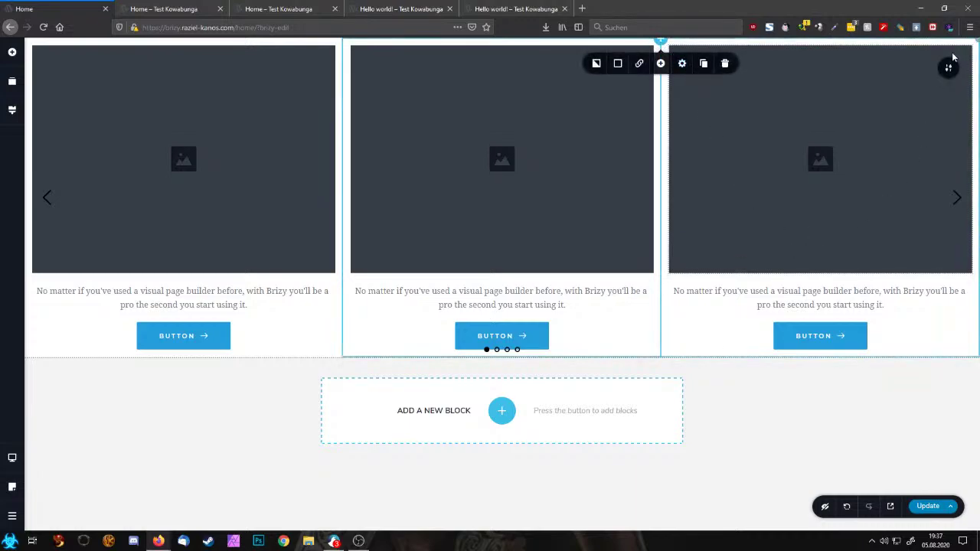
pyautogui.click(976, 42)
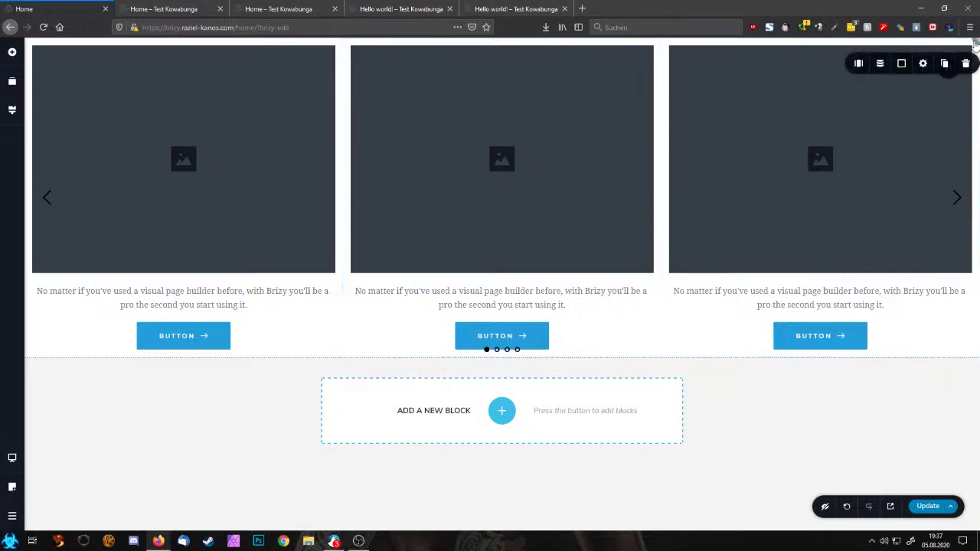
pyautogui.click(880, 65)
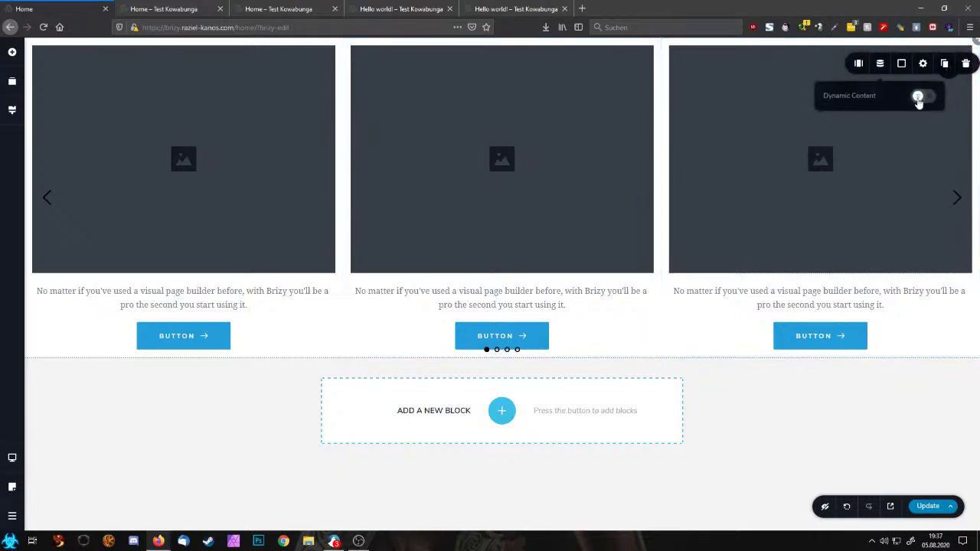
pyautogui.click(919, 98)
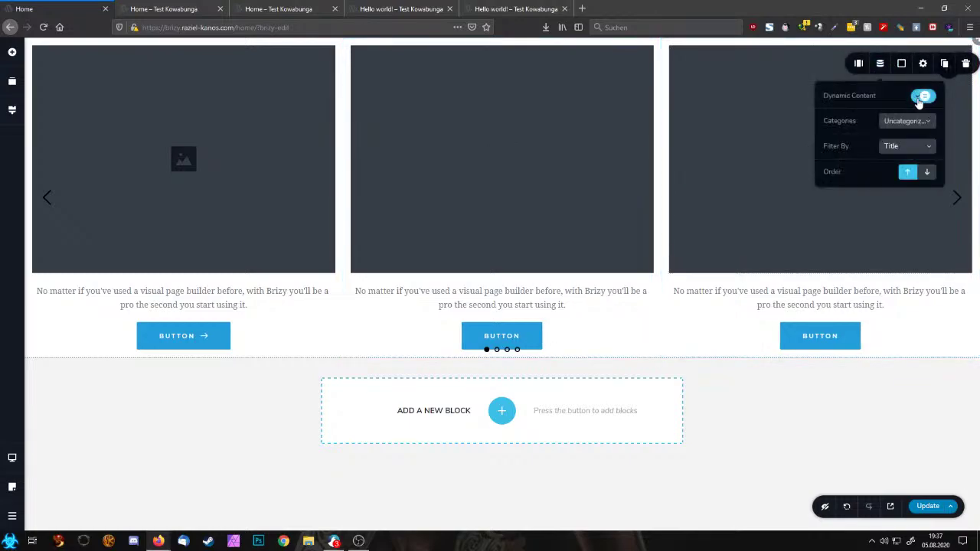
# Set the carousel's middle column padding to 0 px uniformly on all sides
pyautogui.click(662, 49)
pyautogui.click(672, 63)
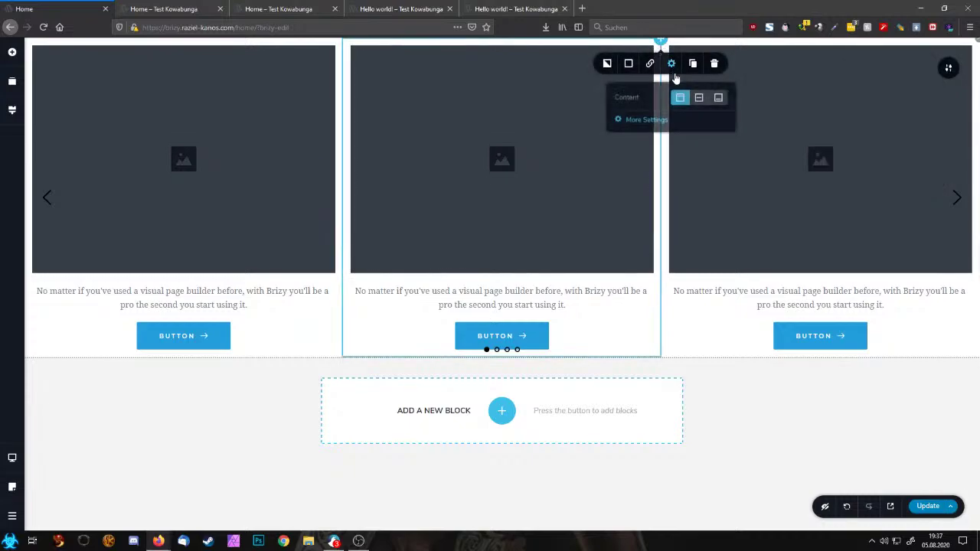
pyautogui.click(640, 121)
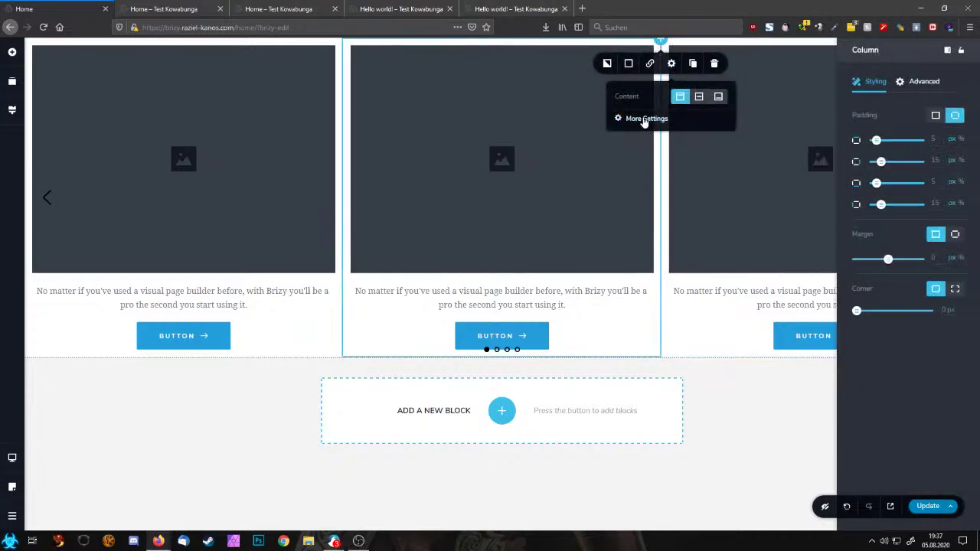
pyautogui.click(936, 115)
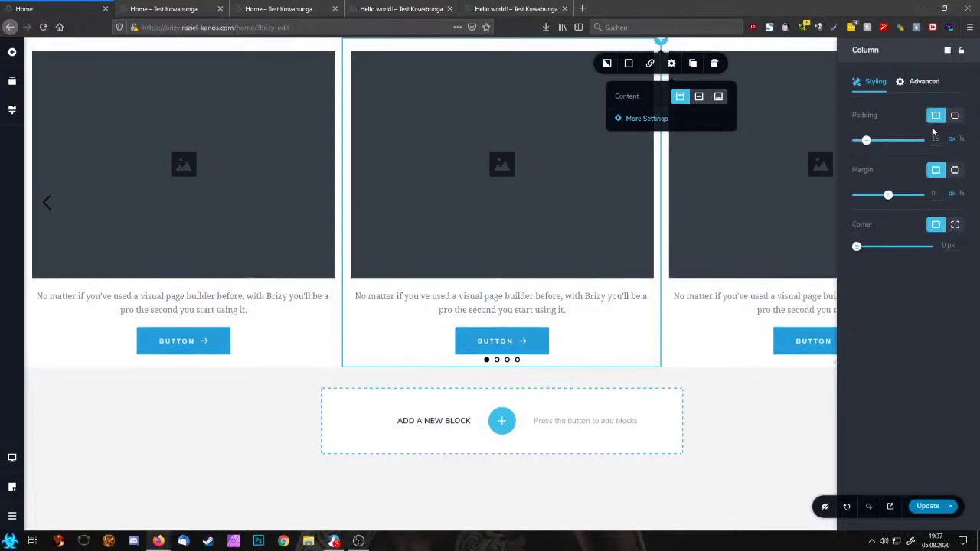
pyautogui.click(866, 140)
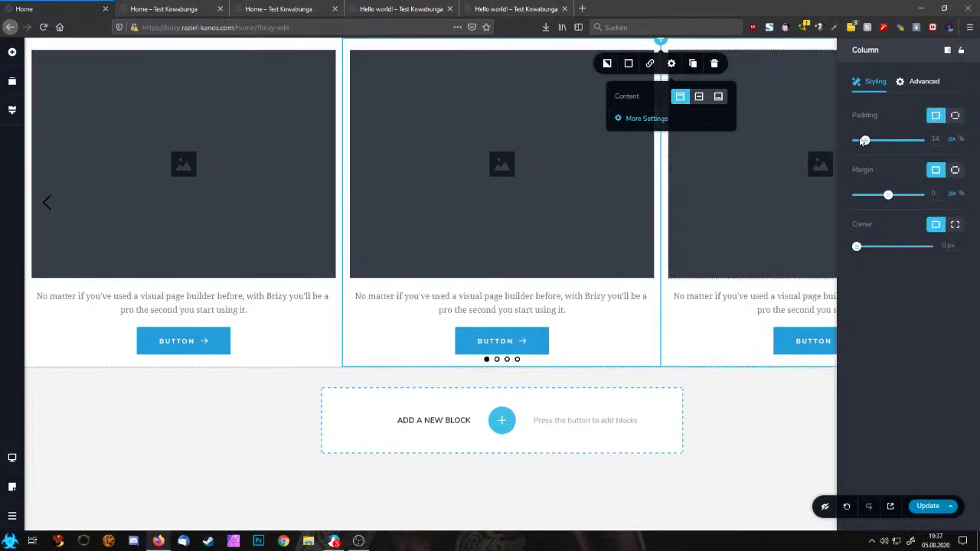
pyautogui.moveTo(864, 141); pyautogui.dragTo(848, 144)
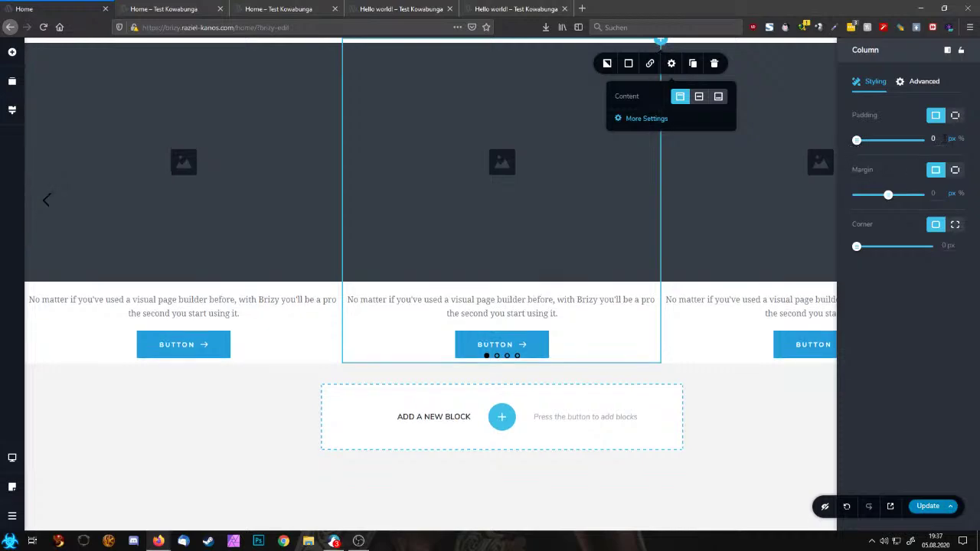
pyautogui.click(791, 422)
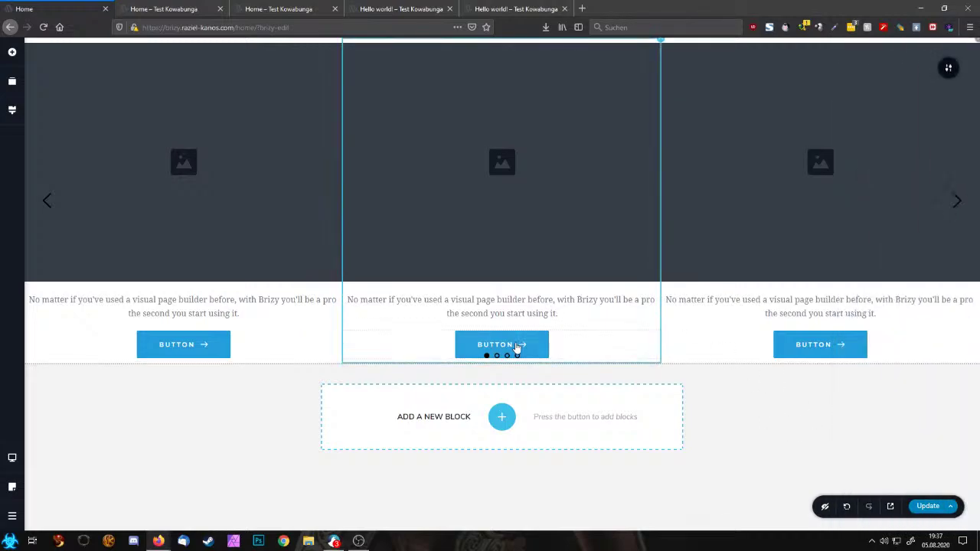
# Delete the button and the text paragraph from the carousel's middle column
pyautogui.click(517, 346)
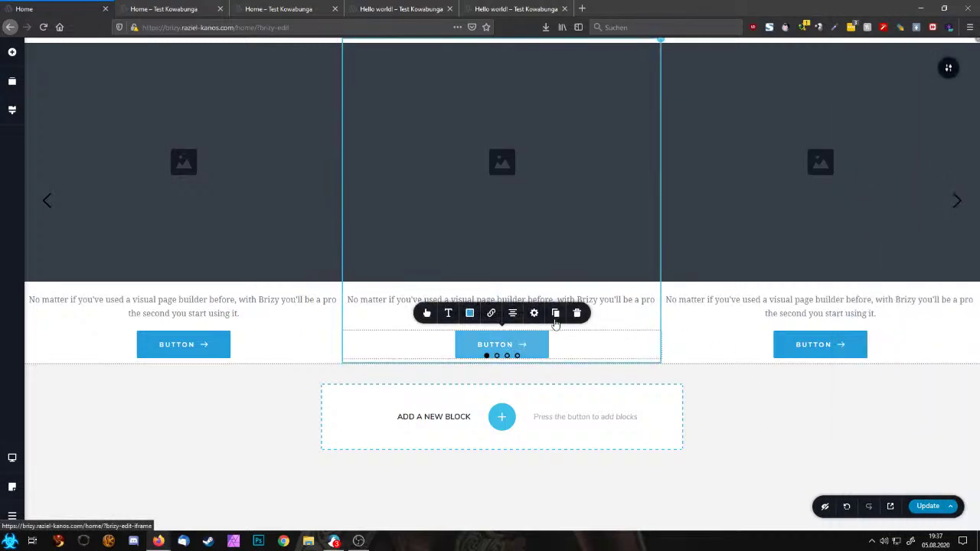
pyautogui.click(578, 313)
pyautogui.click(536, 301)
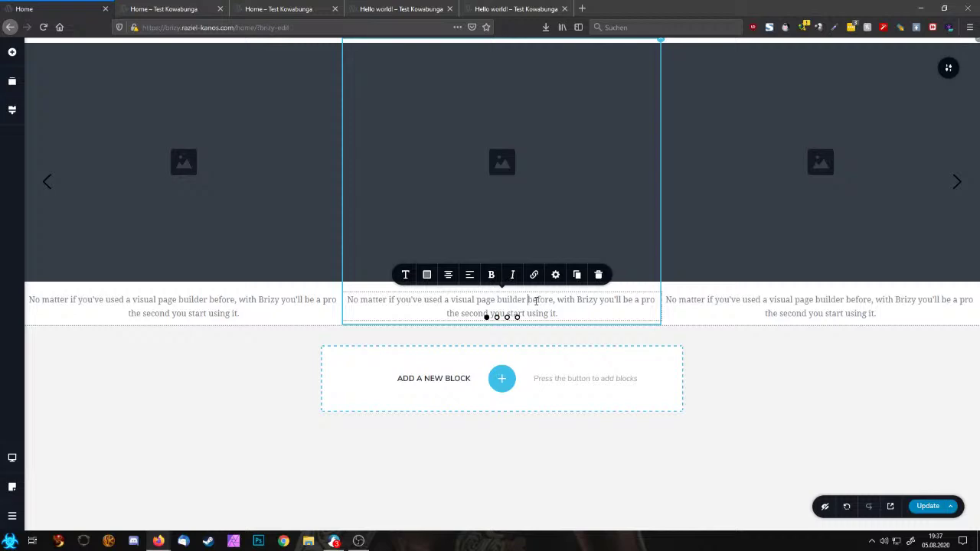
pyautogui.click(598, 274)
# Set the margin of the middle column's image to 0 px uniformly on all sides
pyautogui.click(550, 226)
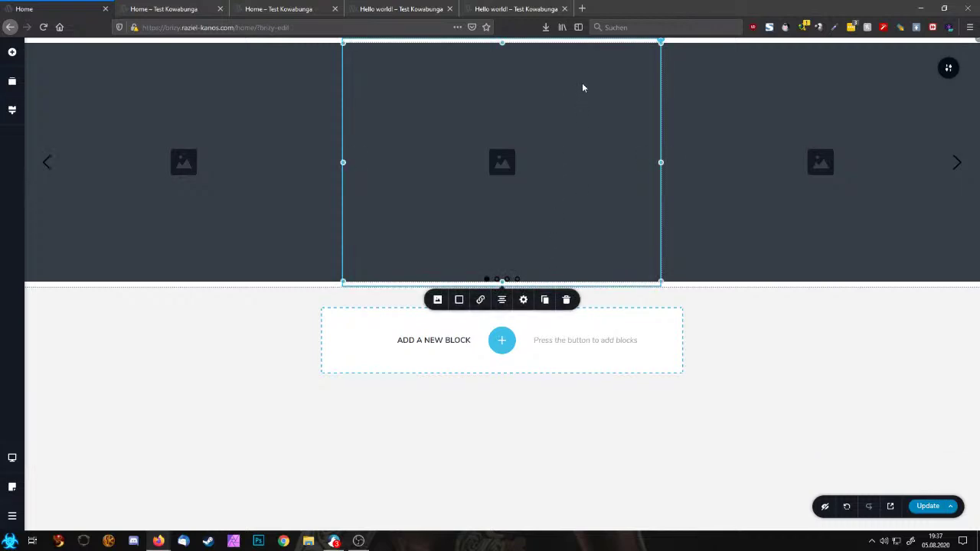
pyautogui.click(528, 302)
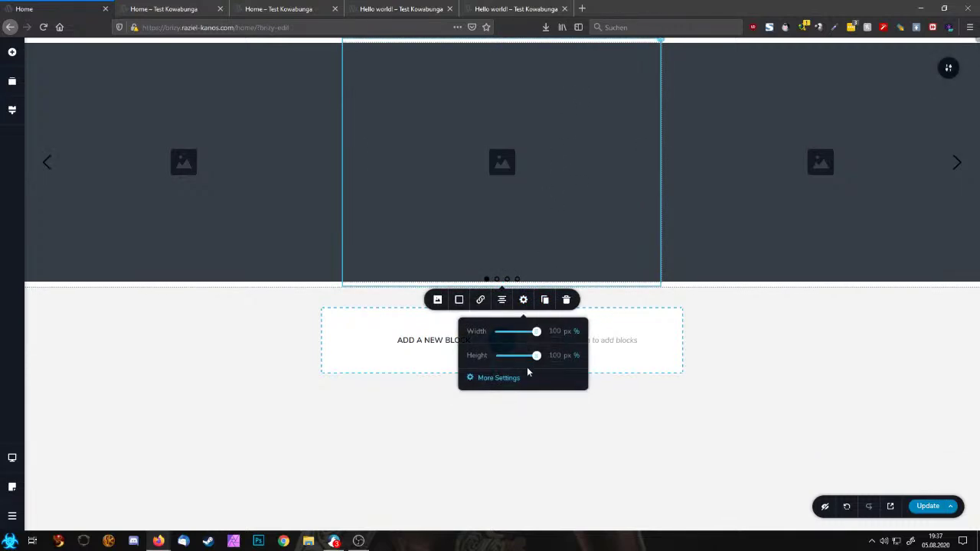
pyautogui.click(501, 378)
pyautogui.click(935, 173)
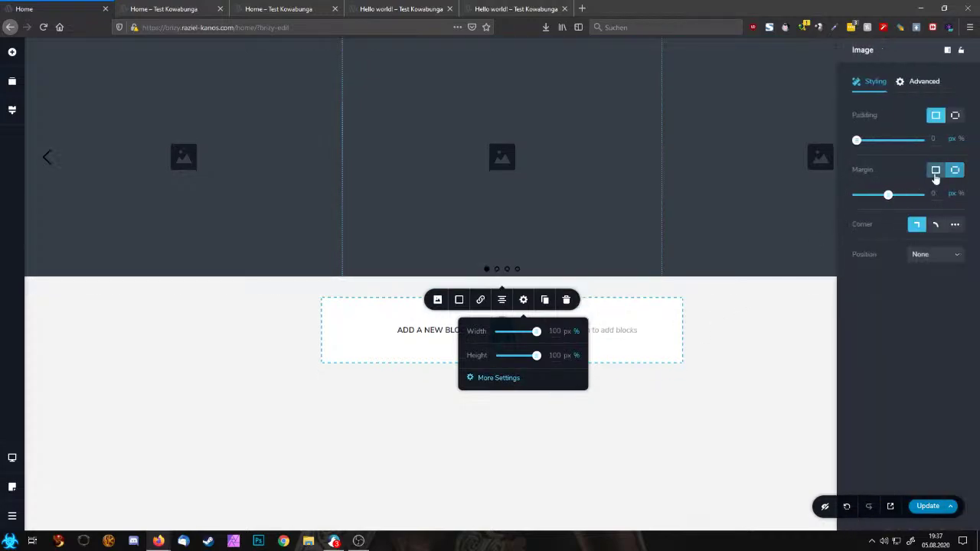
pyautogui.click(604, 201)
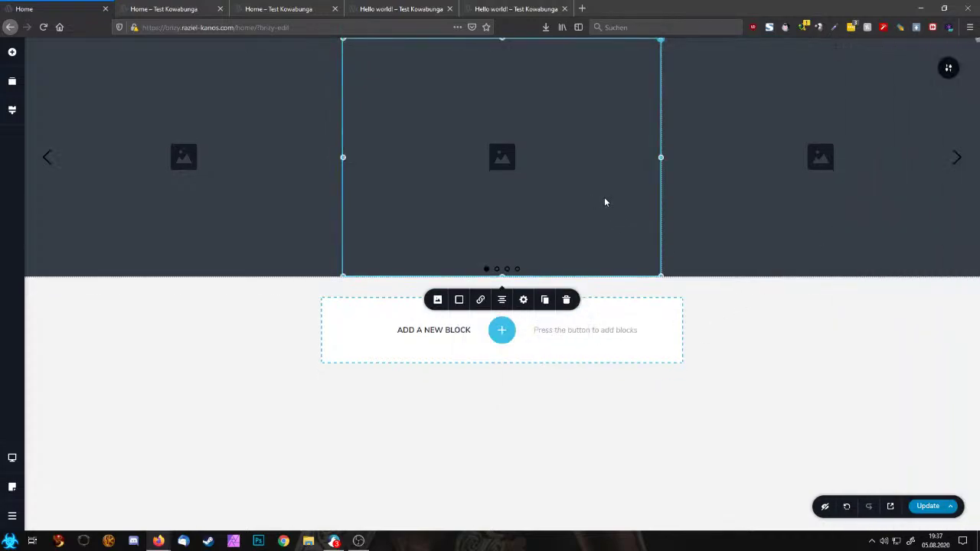
# Delete the middle column from the carousel and select the remaining middle image
pyautogui.click(659, 44)
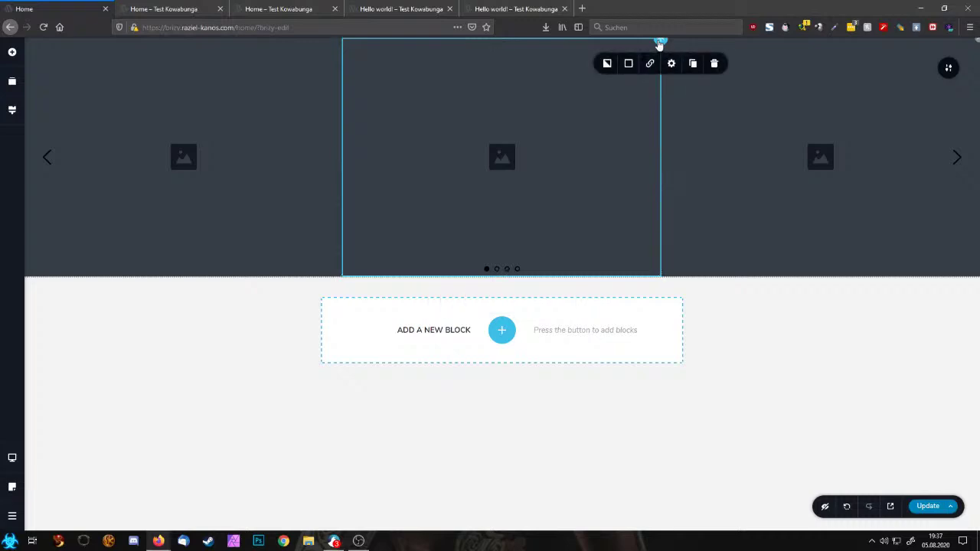
pyautogui.click(715, 65)
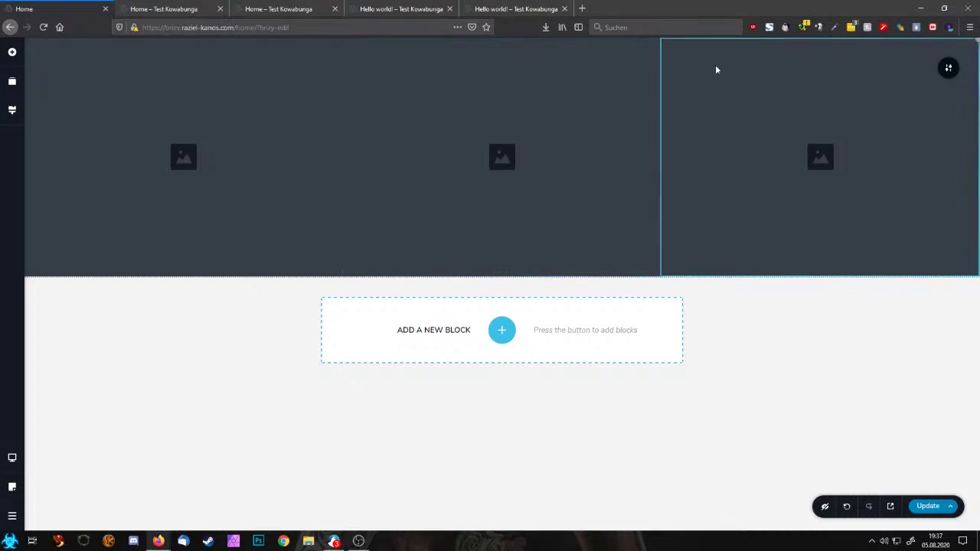
pyautogui.click(661, 44)
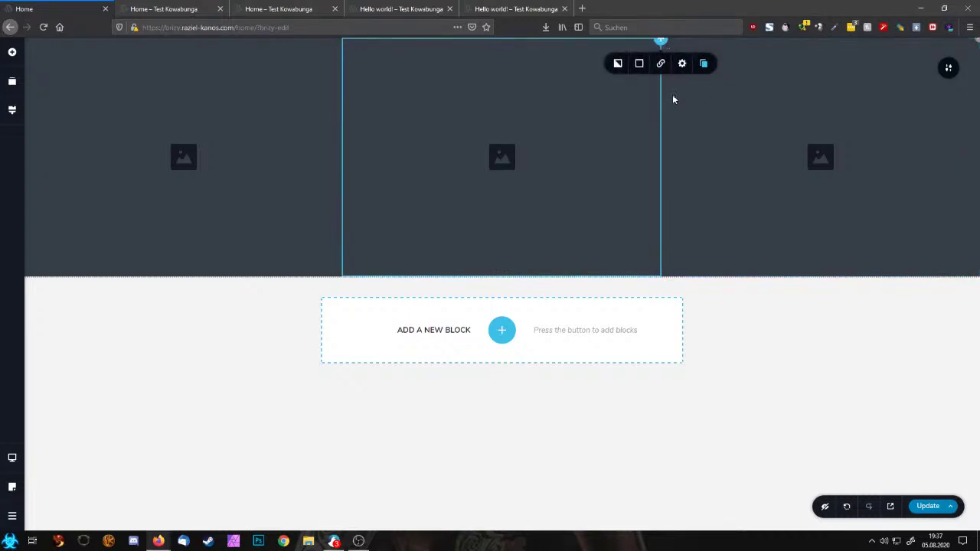
pyautogui.click(637, 122)
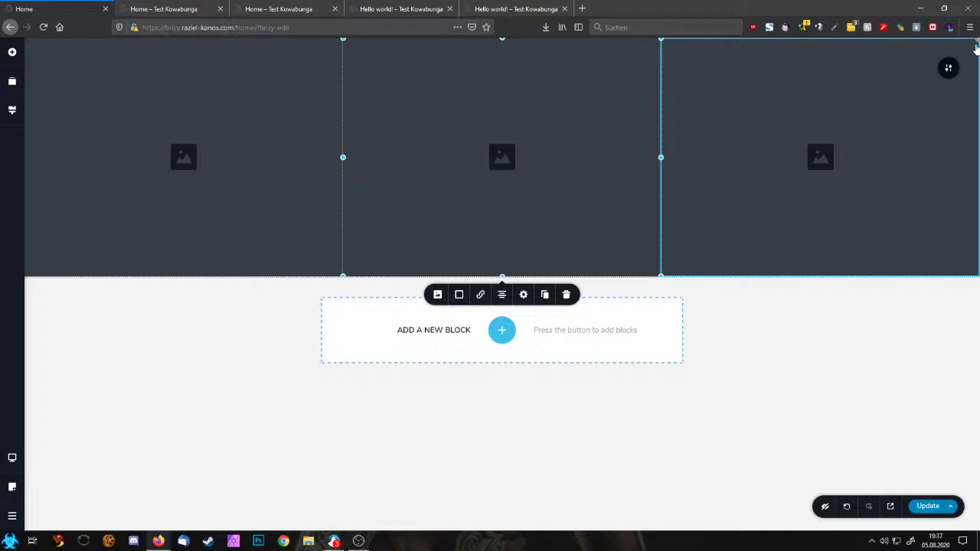
# Reduce the number of carousel columns to 1
pyautogui.click(977, 48)
pyautogui.click(860, 64)
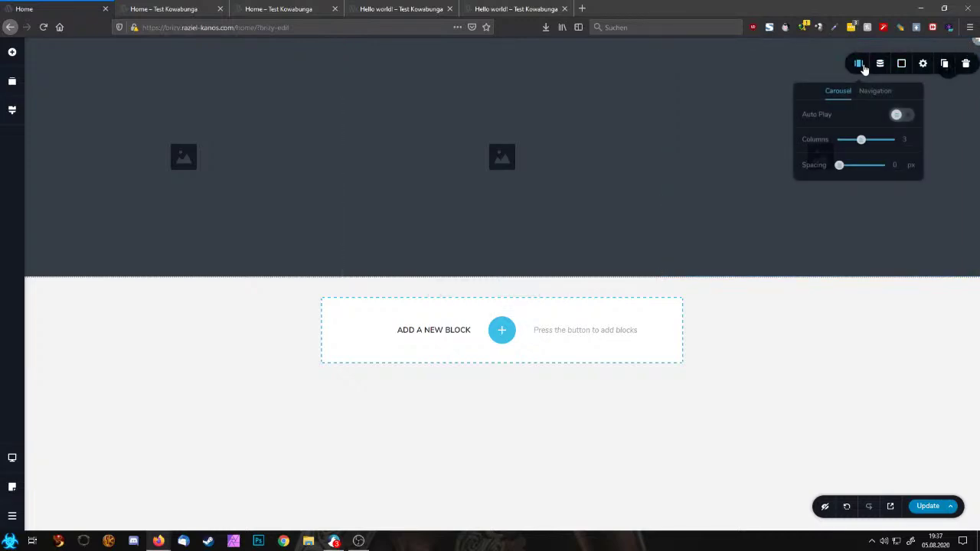
pyautogui.moveTo(862, 139); pyautogui.dragTo(840, 140)
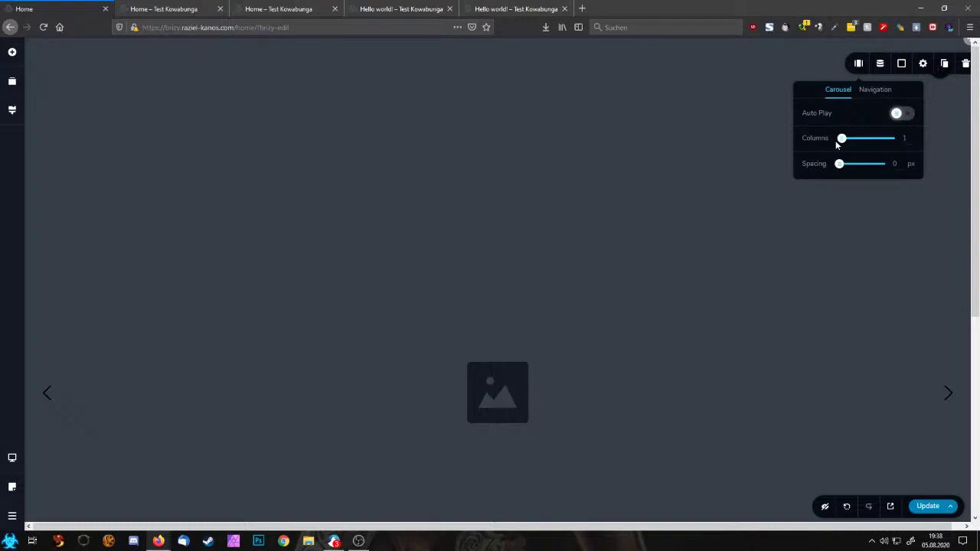
# Delete the carousel, leaving the full-width block empty
pyautogui.click(704, 274)
pyautogui.scroll(-3, 730, 293)
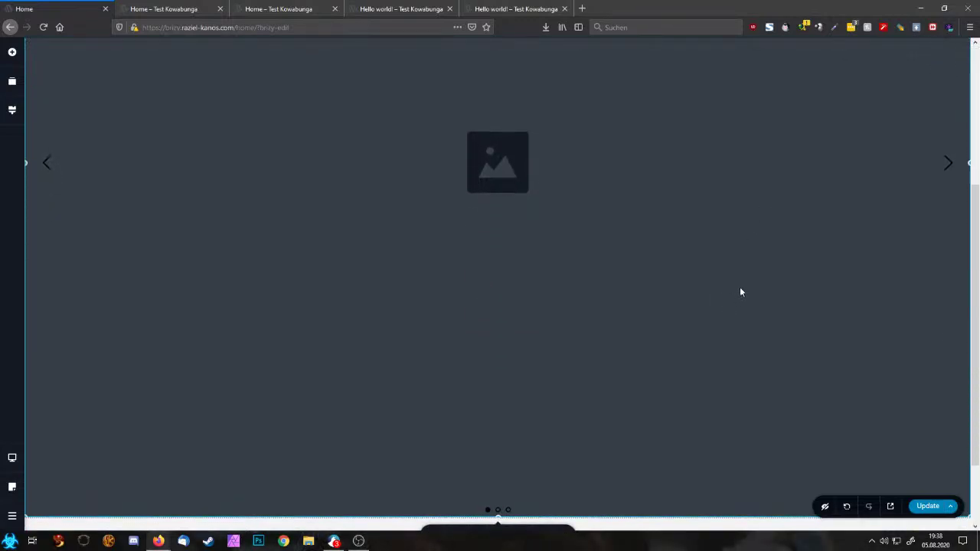
pyautogui.scroll(2, 740, 287)
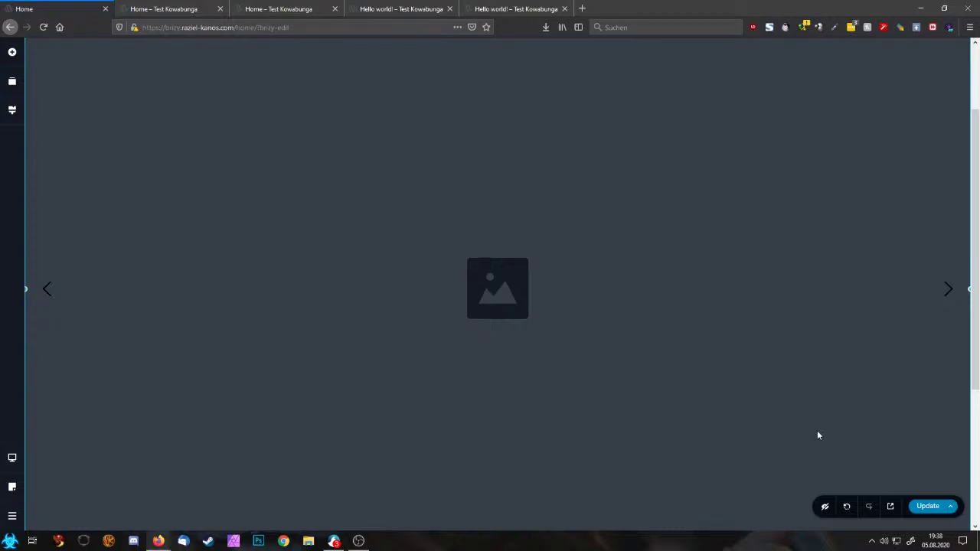
pyautogui.scroll(-3, 800, 352)
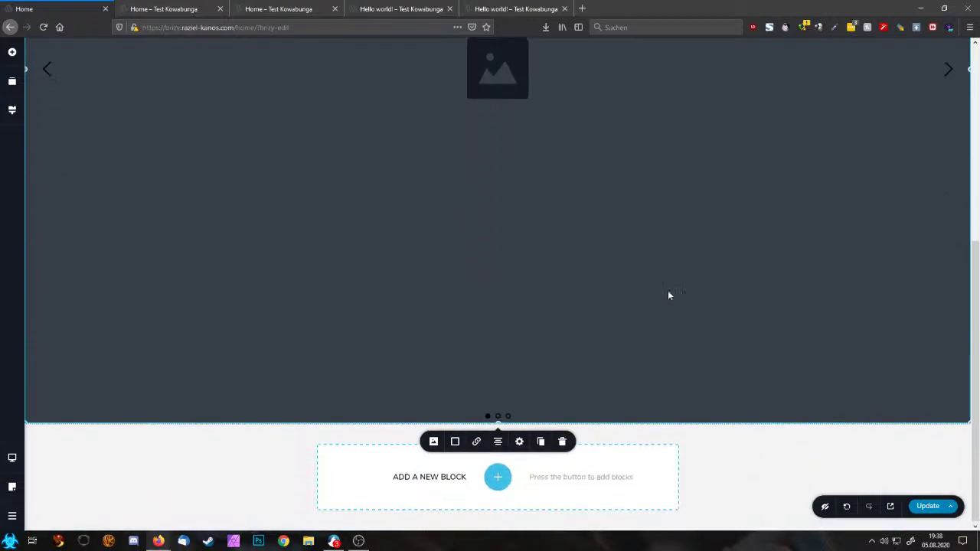
pyautogui.press('Delete')
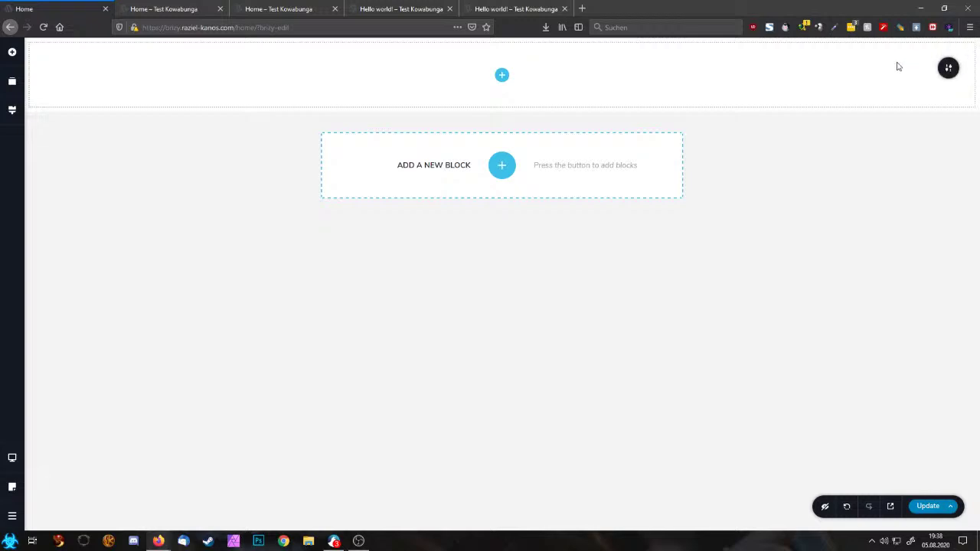
# Add a Text element to the empty full-width block and select its paragraph
pyautogui.click(11, 51)
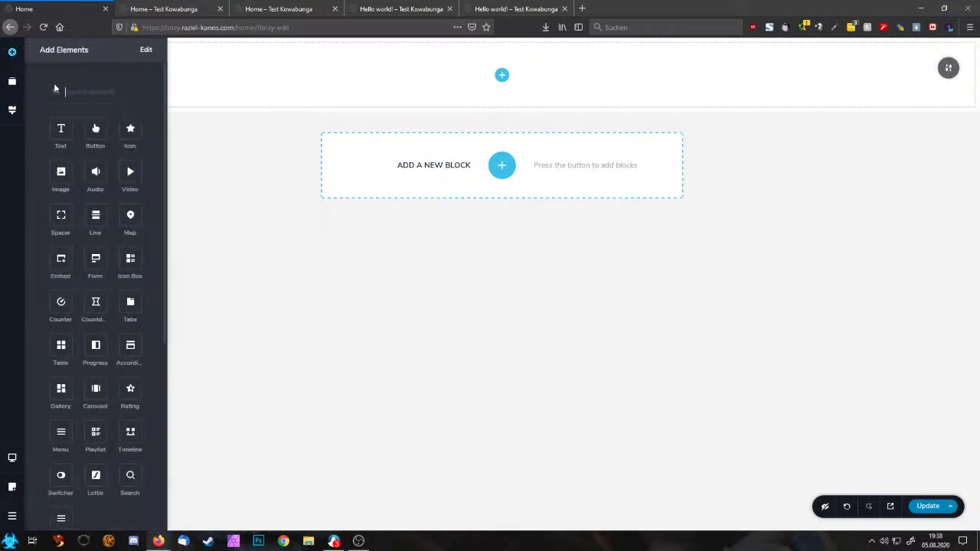
pyautogui.moveTo(61, 129); pyautogui.dragTo(501, 83)
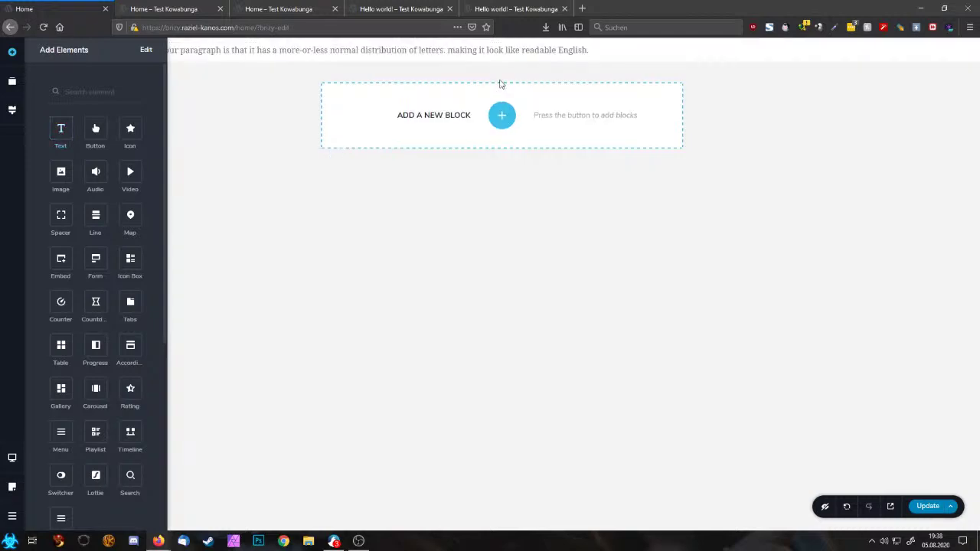
pyautogui.click(624, 54)
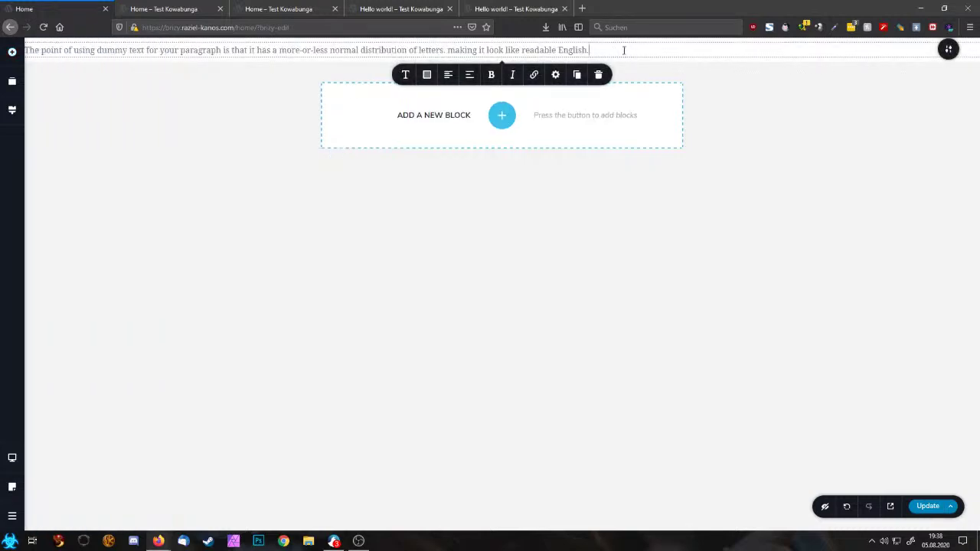
# Undo the added text and the carousel deletion to restore the carousel in the full-width block
pyautogui.click(949, 49)
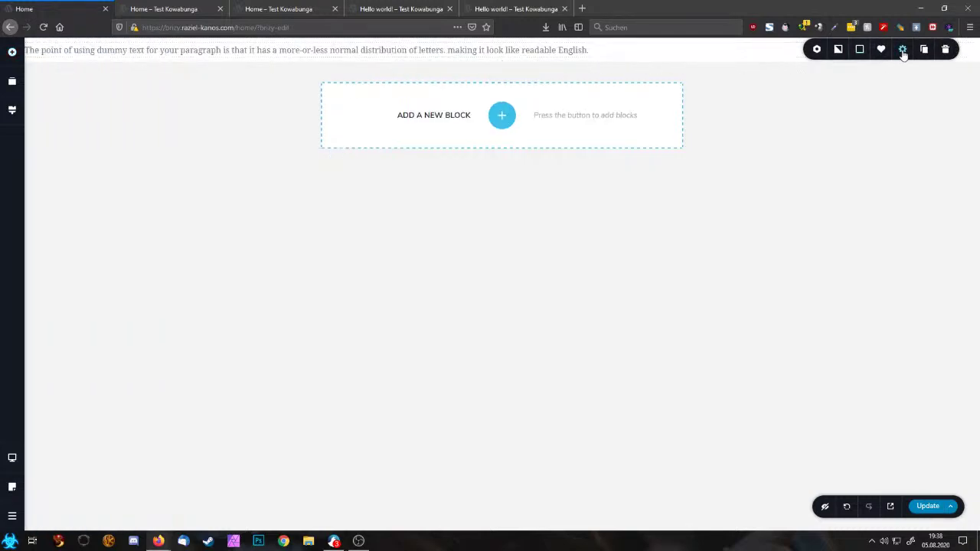
pyautogui.click(902, 51)
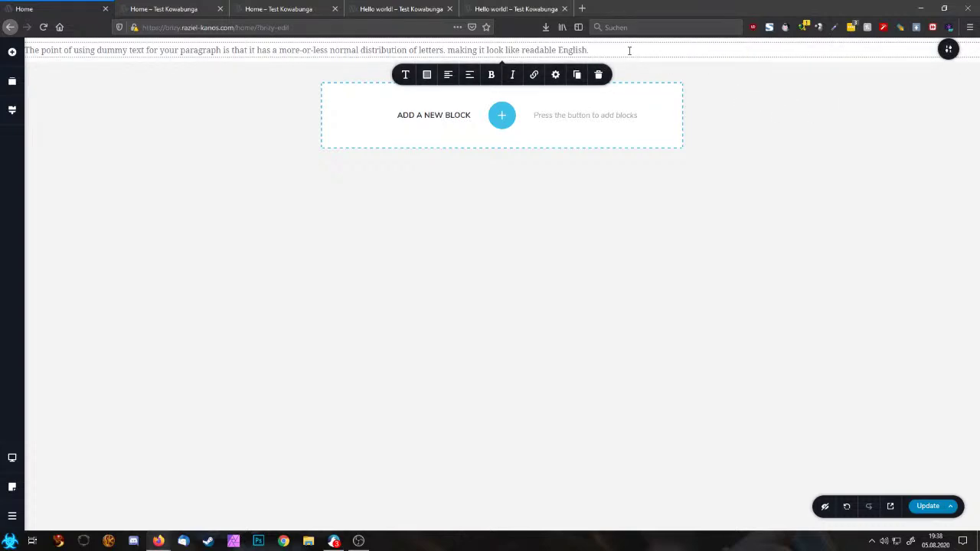
pyautogui.click(846, 507)
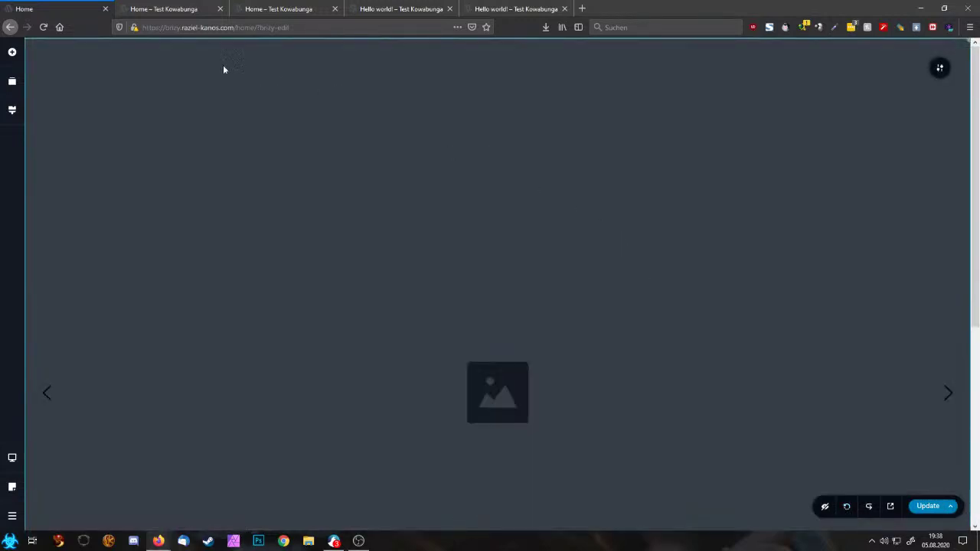
# Add a Text element below the image inside the carousel column and delete the image
pyautogui.click(13, 53)
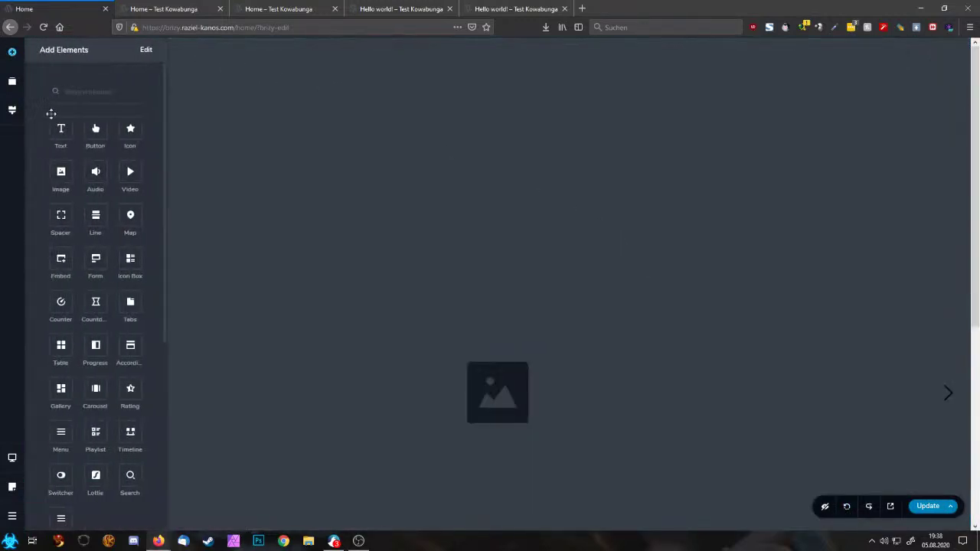
pyautogui.moveTo(61, 128); pyautogui.dragTo(459, 461)
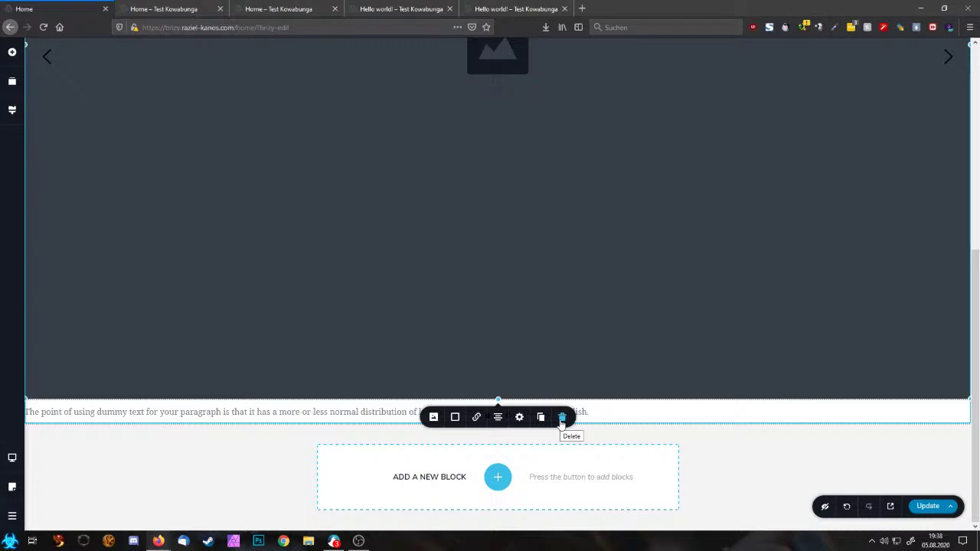
pyautogui.click(562, 418)
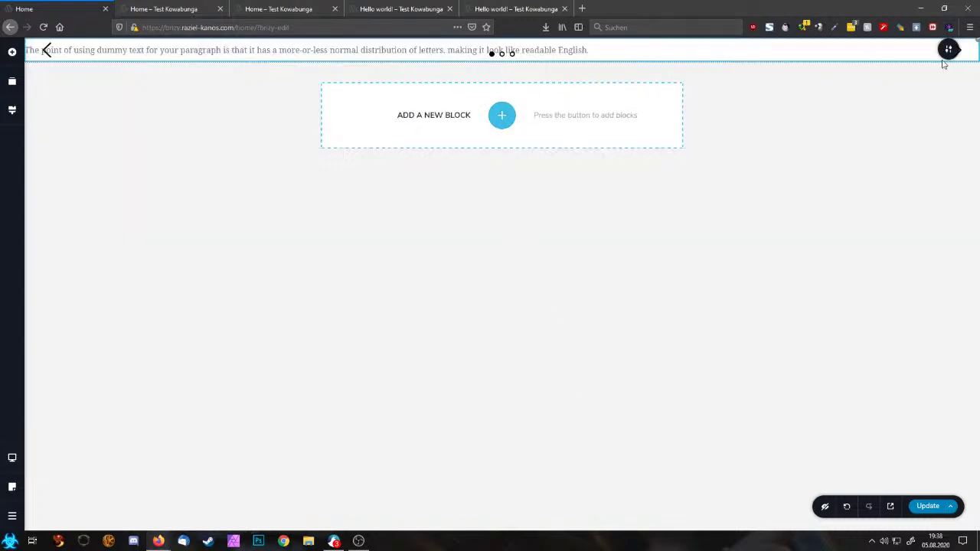
# Set the carousel column's background image to the dynamic Featured Image
pyautogui.click(572, 49)
pyautogui.click(975, 42)
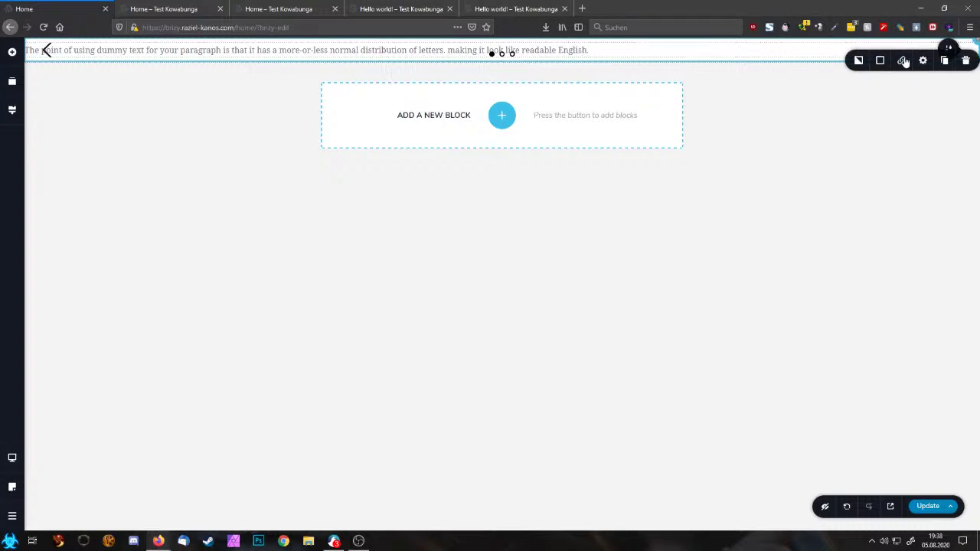
pyautogui.click(858, 60)
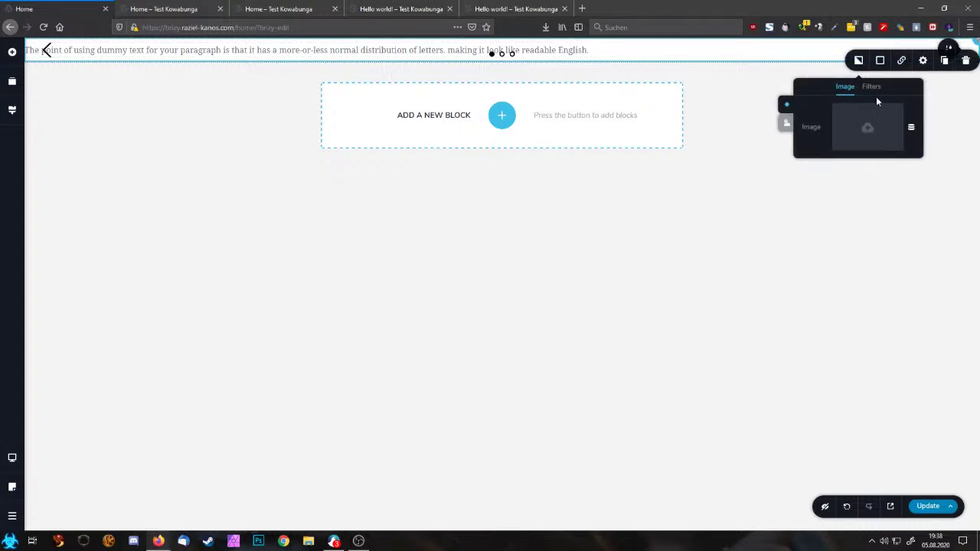
pyautogui.click(911, 130)
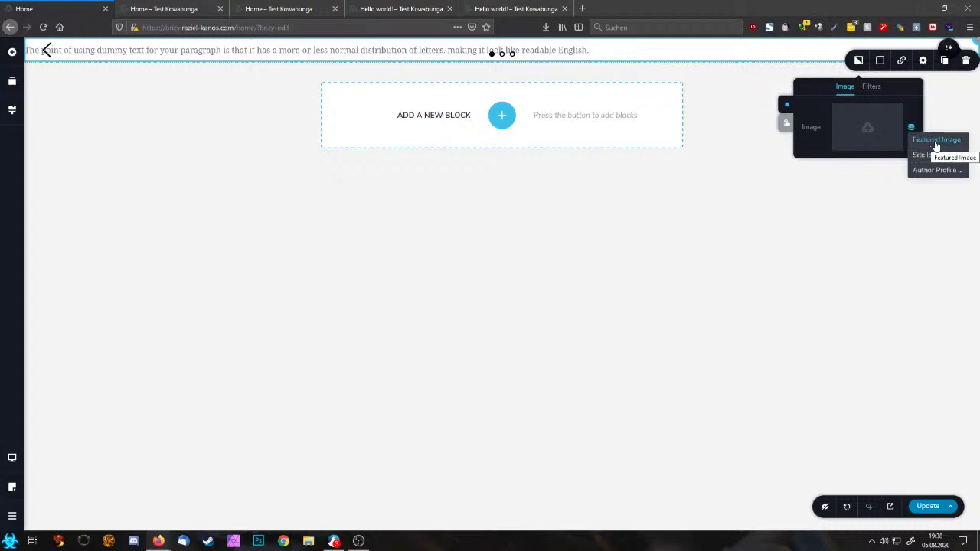
pyautogui.click(936, 141)
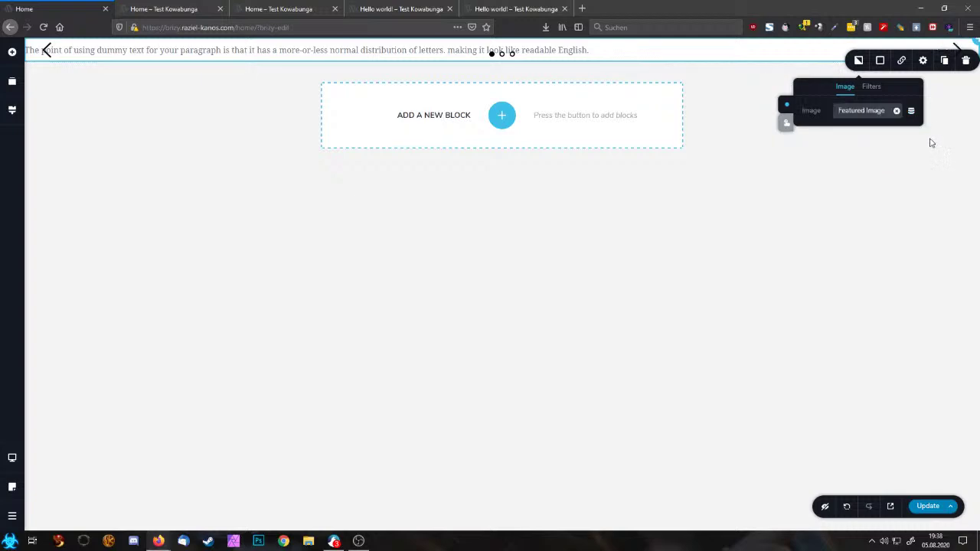
# Change the typography of the carousel's whole placeholder paragraph to Heading 1
pyautogui.click(565, 52)
pyautogui.tripleClick(565, 50)
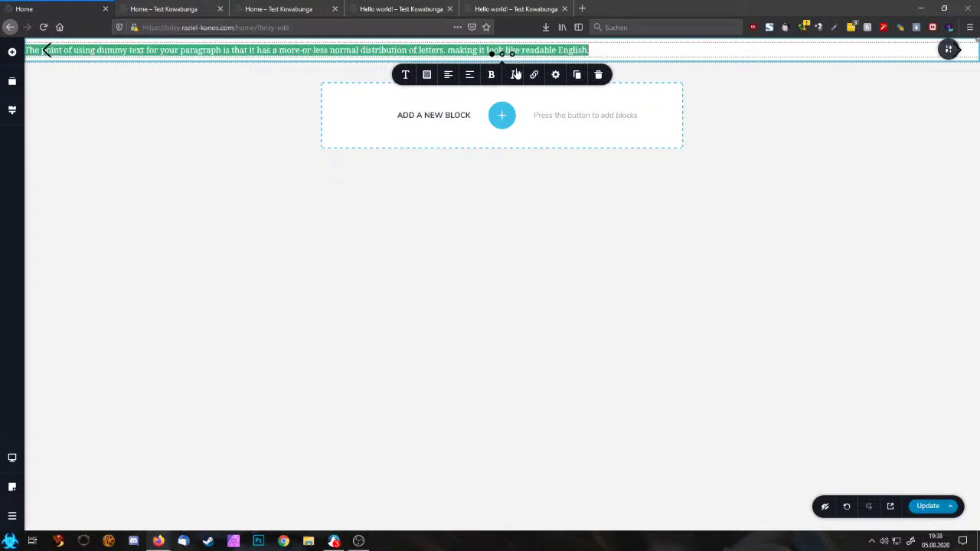
pyautogui.click(405, 78)
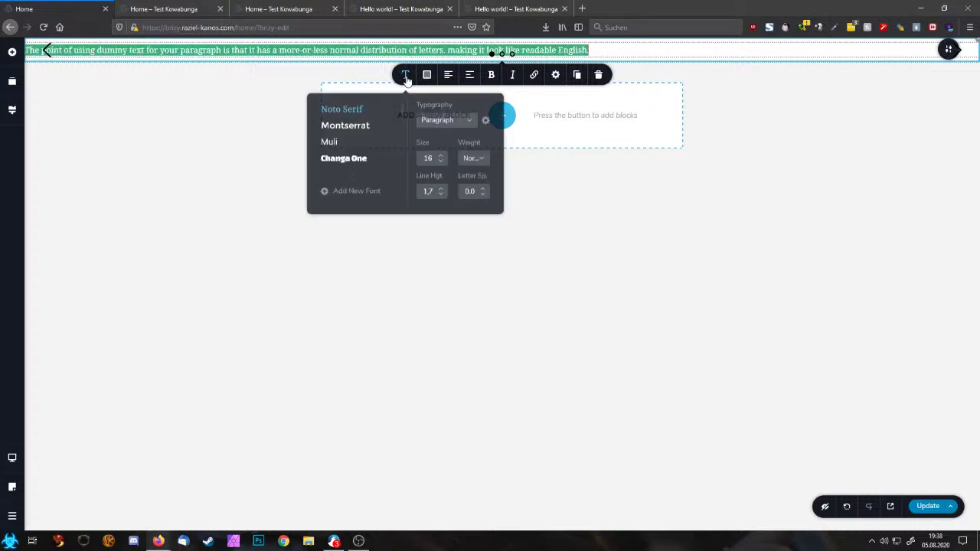
pyautogui.click(443, 121)
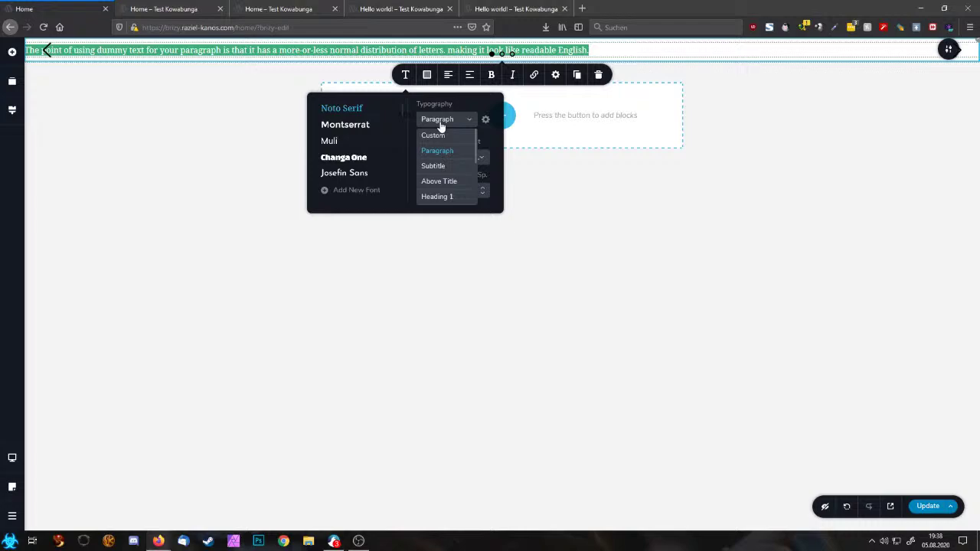
pyautogui.click(444, 196)
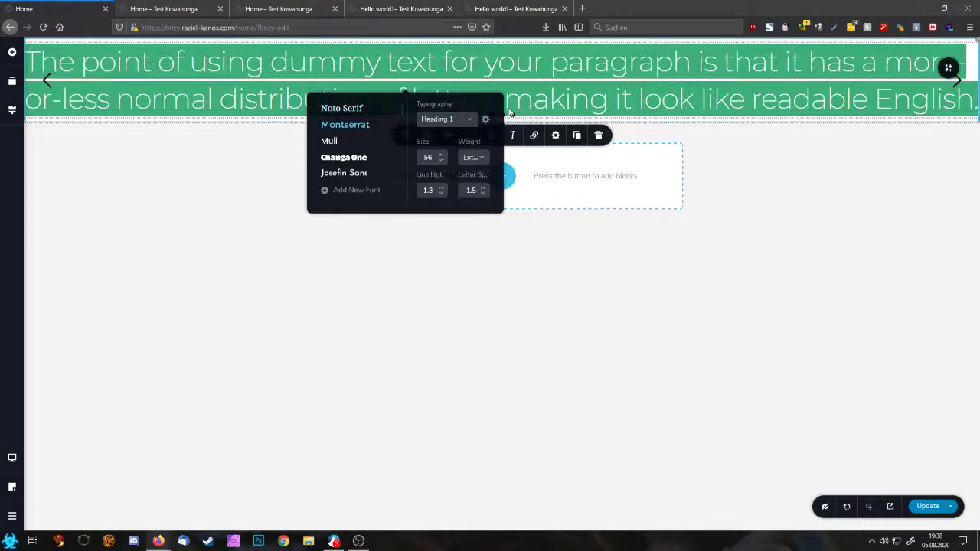
# Replace the placeholder text with the dynamic Post Title field and center it
pyautogui.click(540, 69)
pyautogui.tripleClick(519, 70)
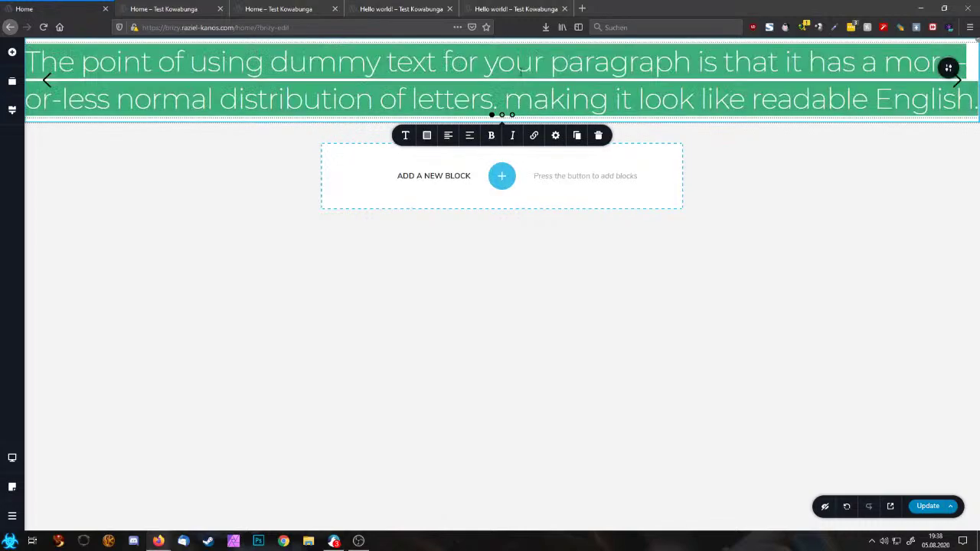
pyautogui.write('#')
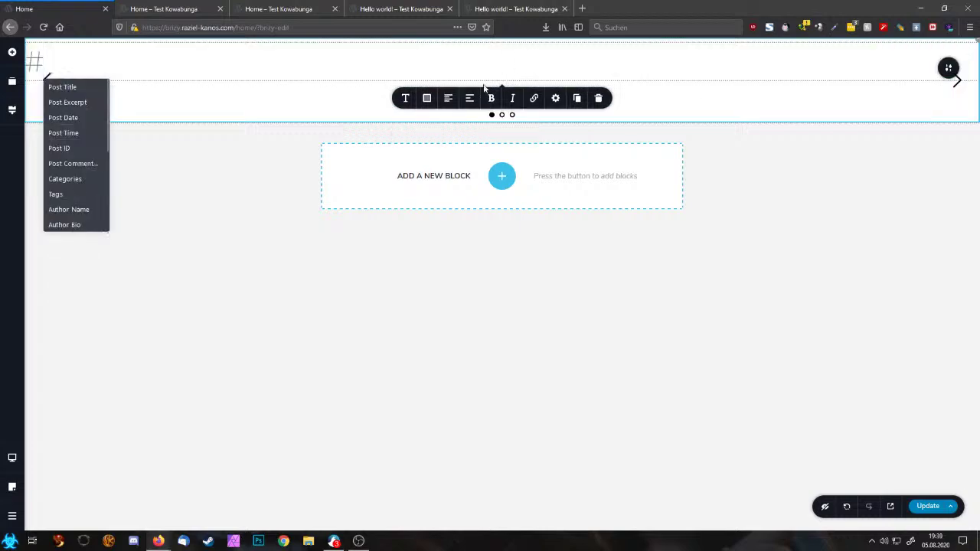
pyautogui.click(77, 86)
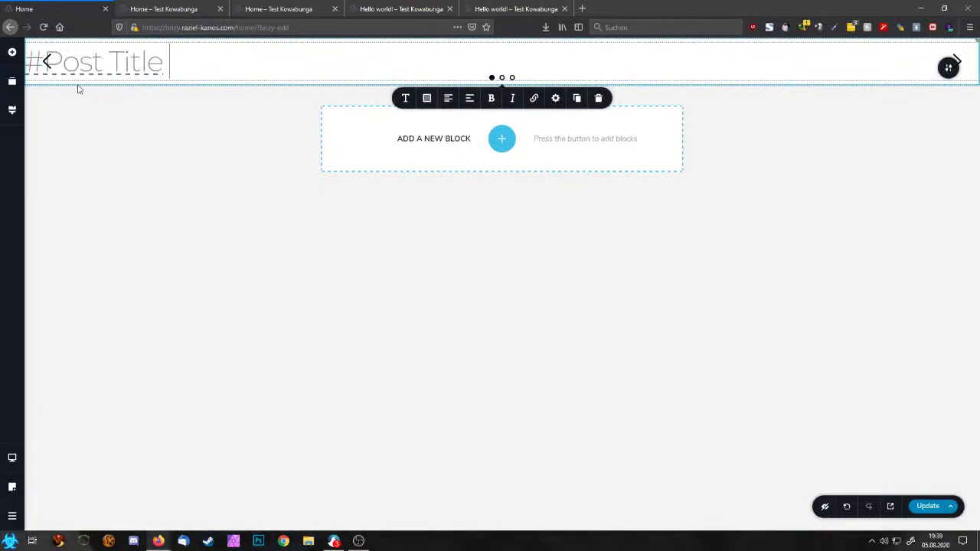
pyautogui.click(449, 101)
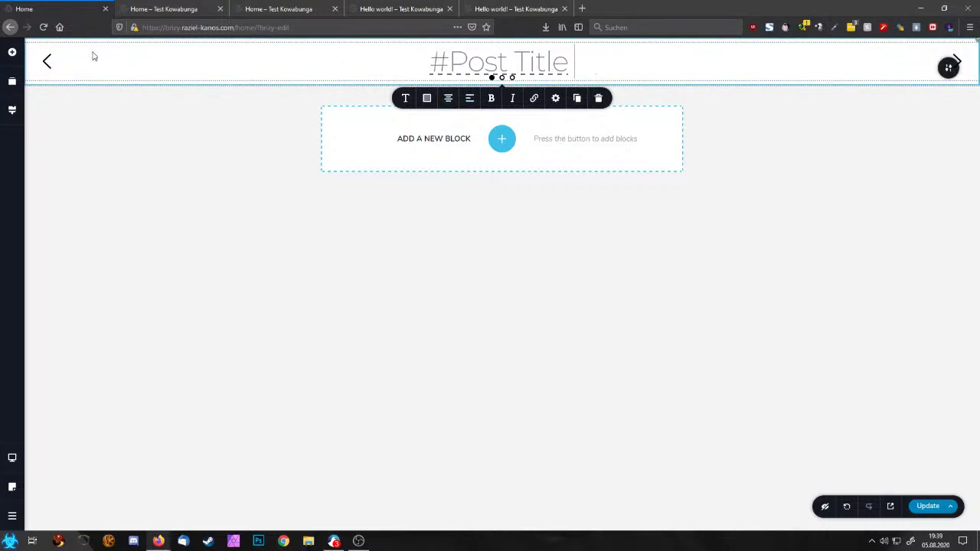
# Duplicate the Post Title text and replace the copy's content with the dynamic Post Excerpt field
pyautogui.click(578, 99)
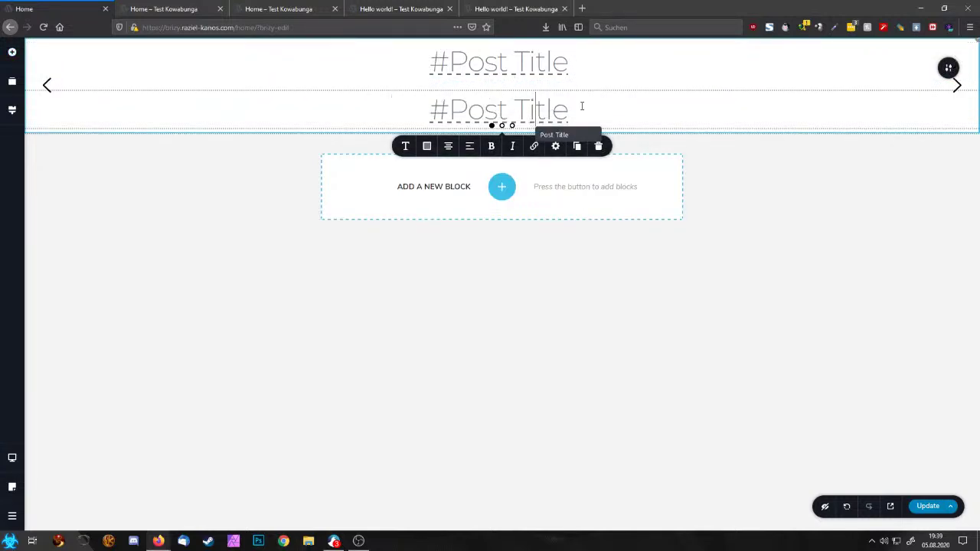
pyautogui.moveTo(582, 106); pyautogui.dragTo(370, 103)
pyautogui.press('BackSpace')
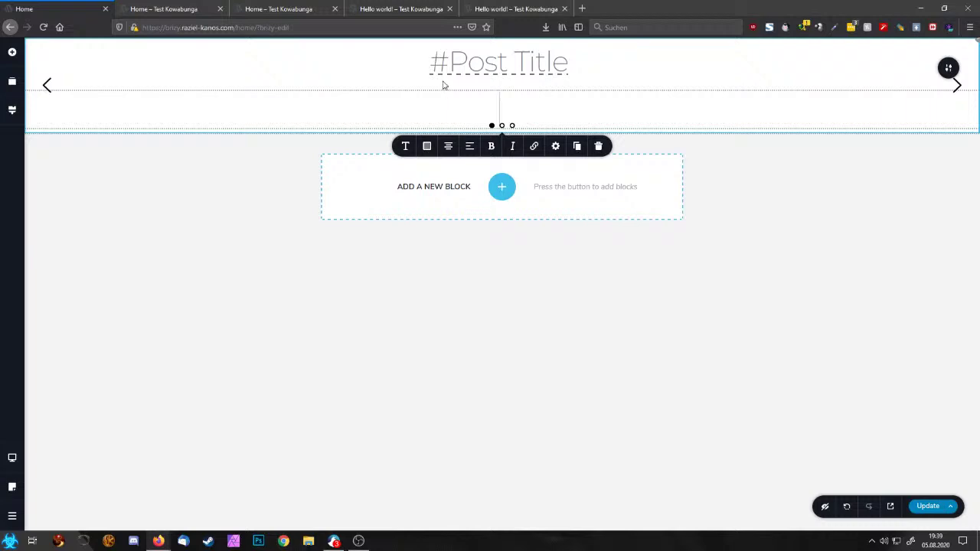
pyautogui.write('#')
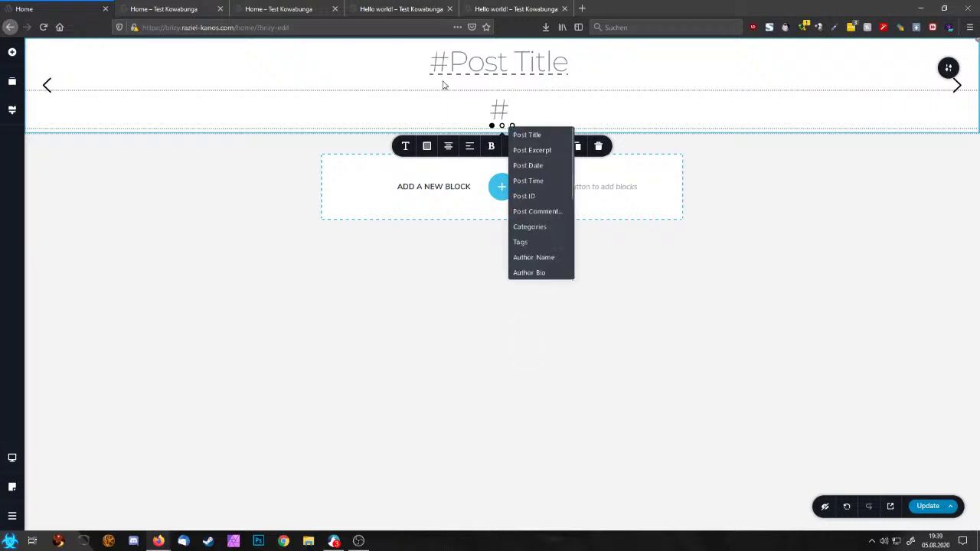
pyautogui.click(545, 152)
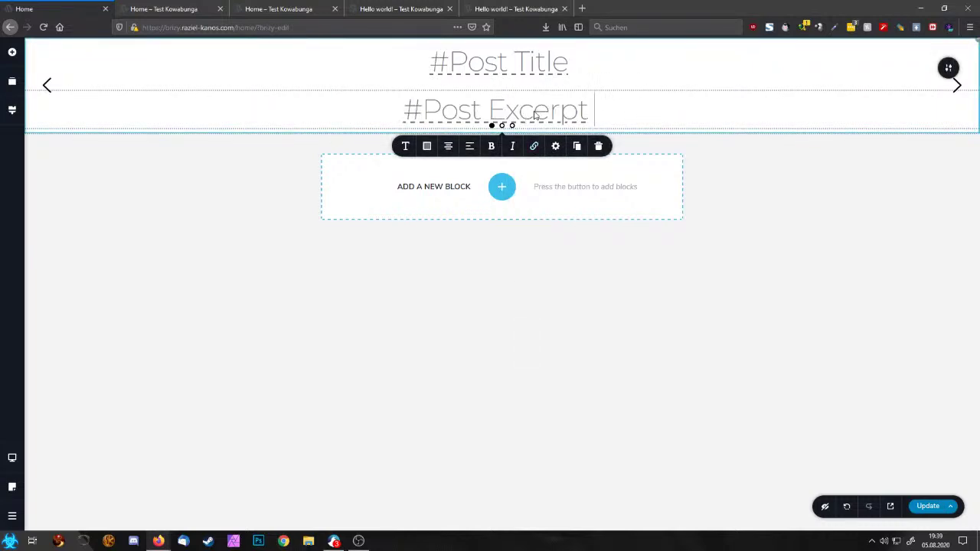
# Change the Post Excerpt text's typography from Heading 1 to a heading style smaller than Heading 2
pyautogui.click(405, 146)
pyautogui.click(446, 192)
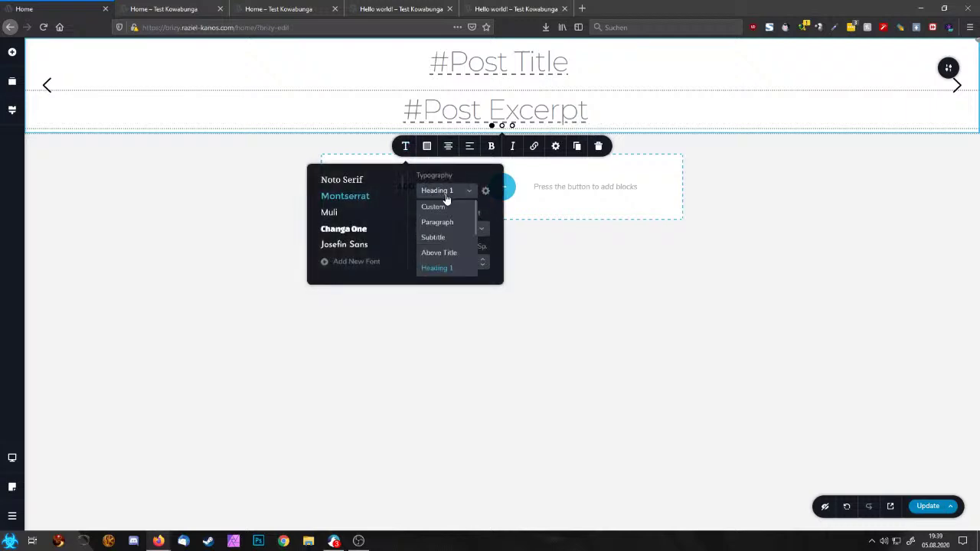
pyautogui.scroll(-1, 453, 254)
pyautogui.click(450, 252)
pyautogui.click(458, 191)
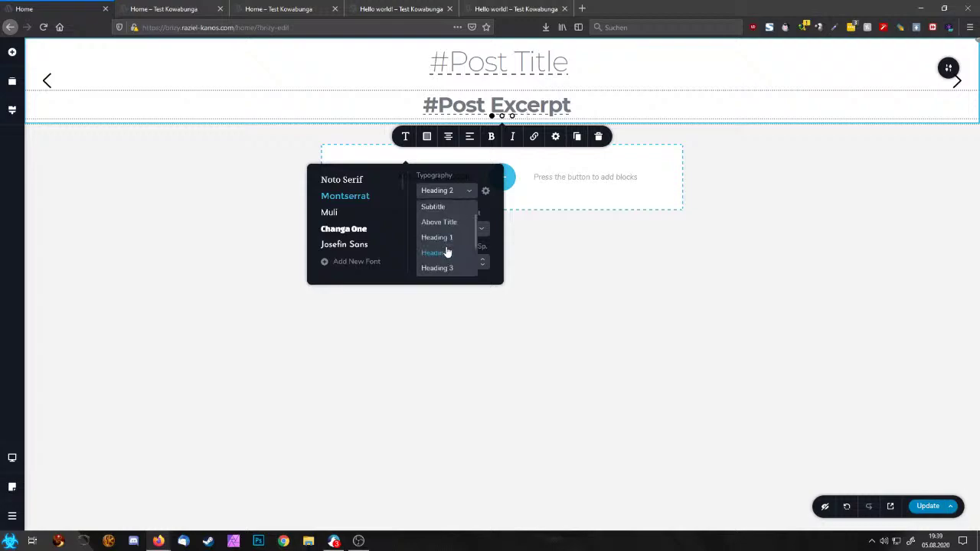
pyautogui.scroll(-1, 450, 255)
pyautogui.click(452, 259)
pyautogui.click(694, 108)
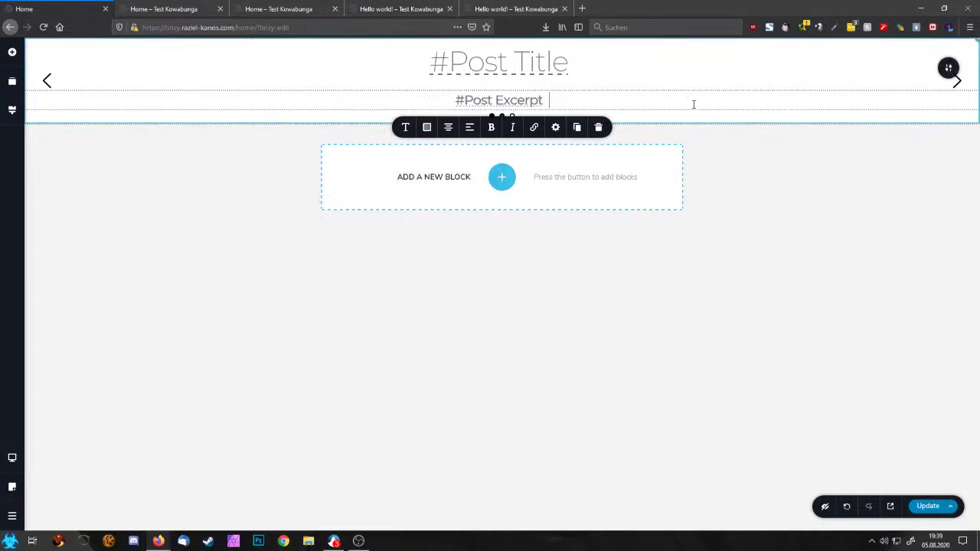
# Update the Home page, preview the carousel with its dynamic content, and return to the editor
pyautogui.click(937, 510)
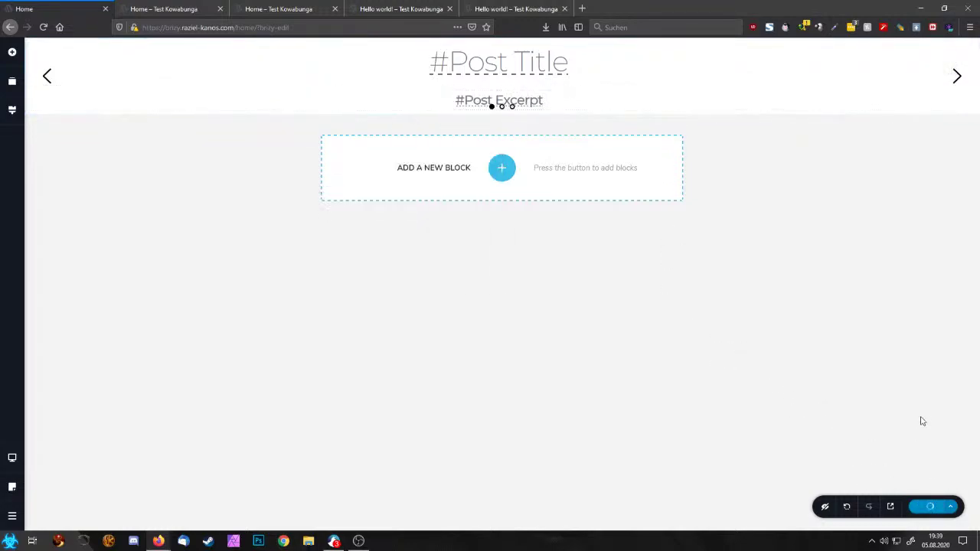
pyautogui.click(890, 512)
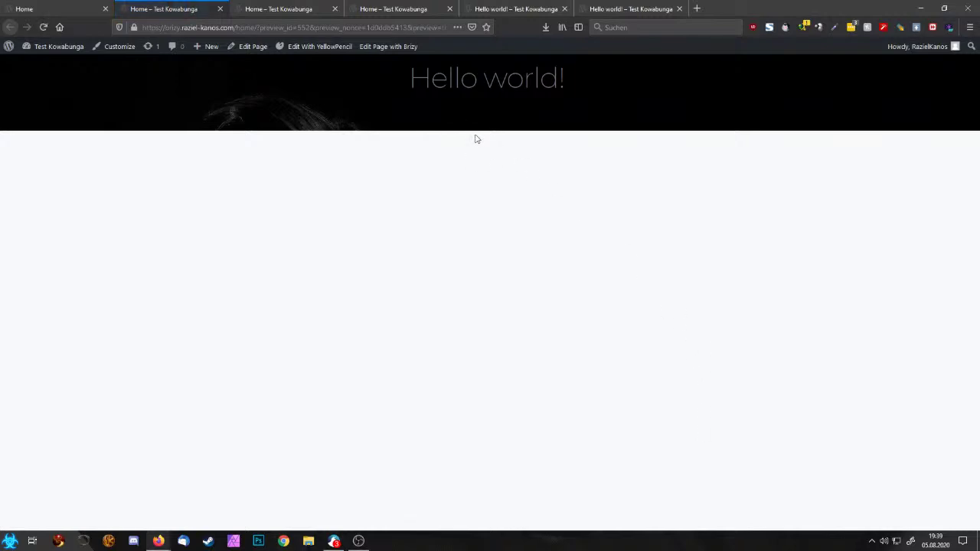
pyautogui.click(56, 8)
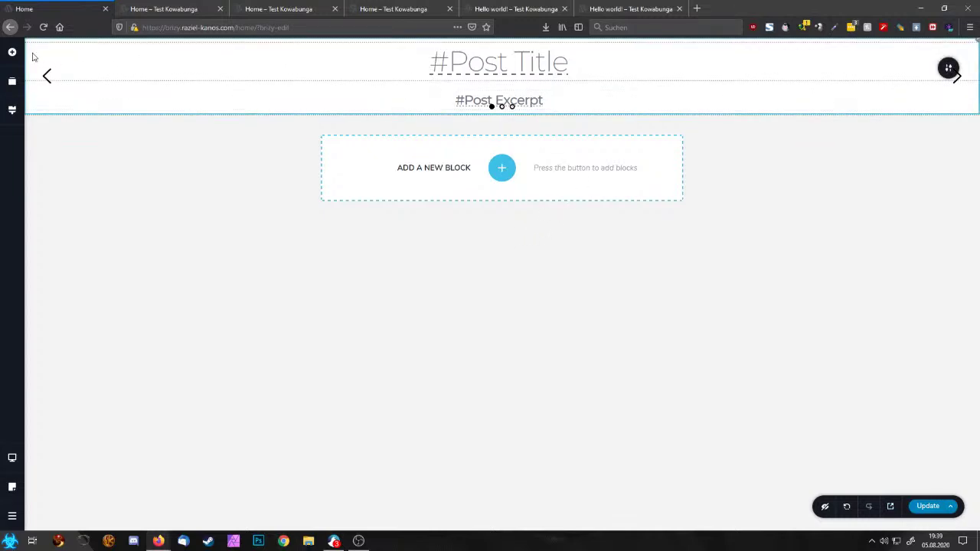
# Add a Spacer element below the Post Excerpt in the carousel and set its height to 400 px
pyautogui.click(19, 51)
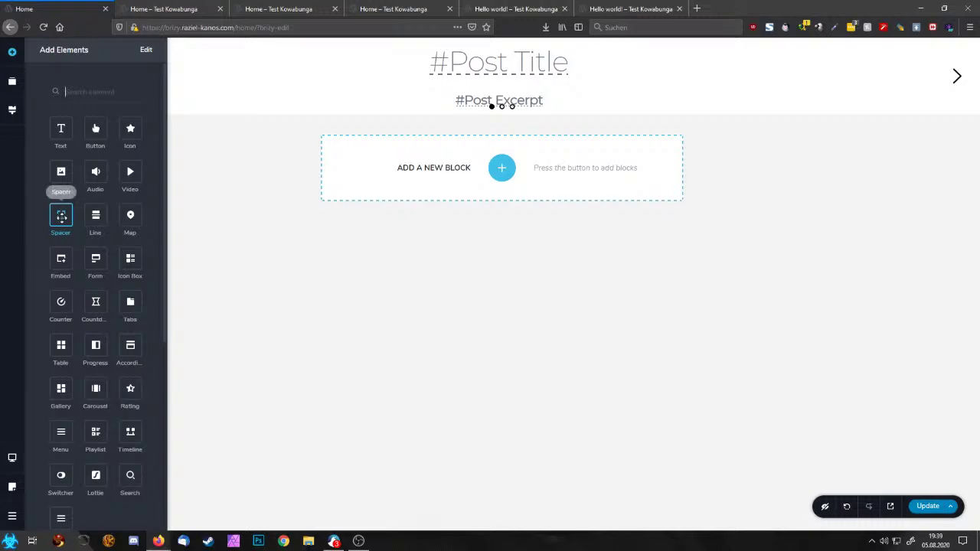
pyautogui.moveTo(62, 217); pyautogui.dragTo(562, 104)
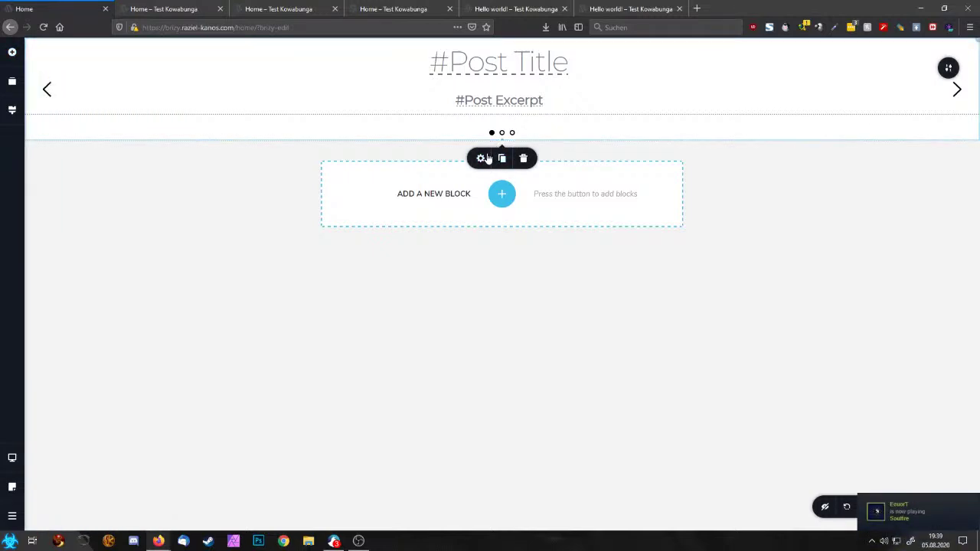
pyautogui.moveTo(502, 141); pyautogui.dragTo(529, 259)
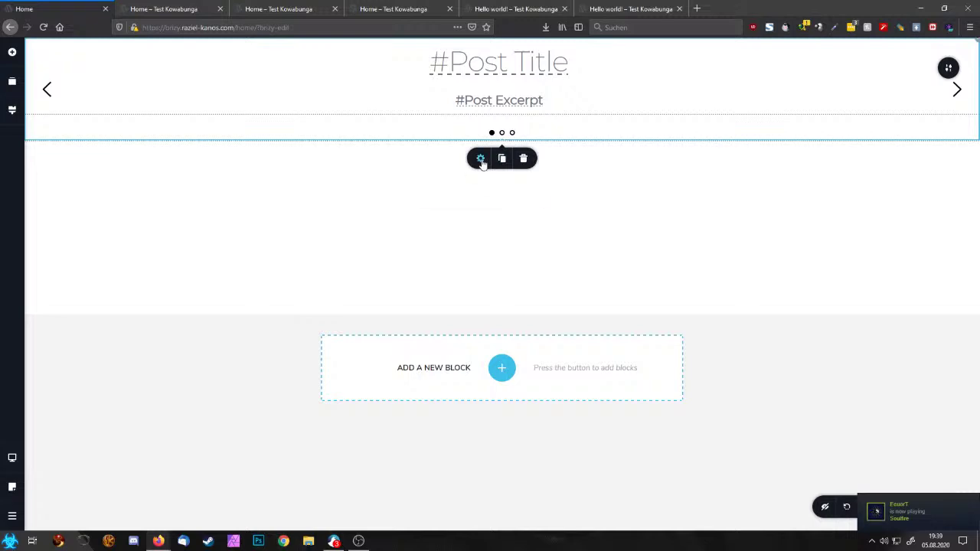
pyautogui.click(480, 158)
pyautogui.moveTo(469, 192); pyautogui.dragTo(597, 207)
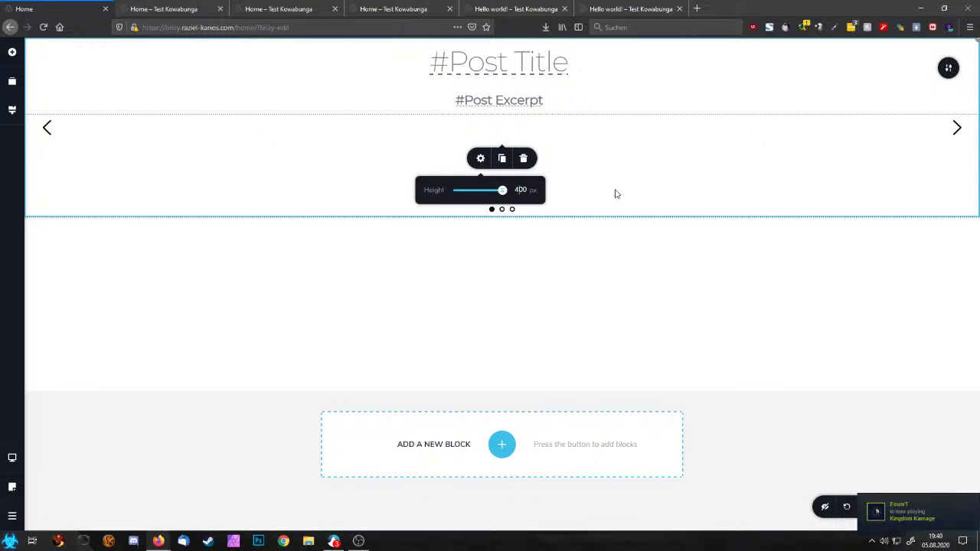
pyautogui.click(615, 252)
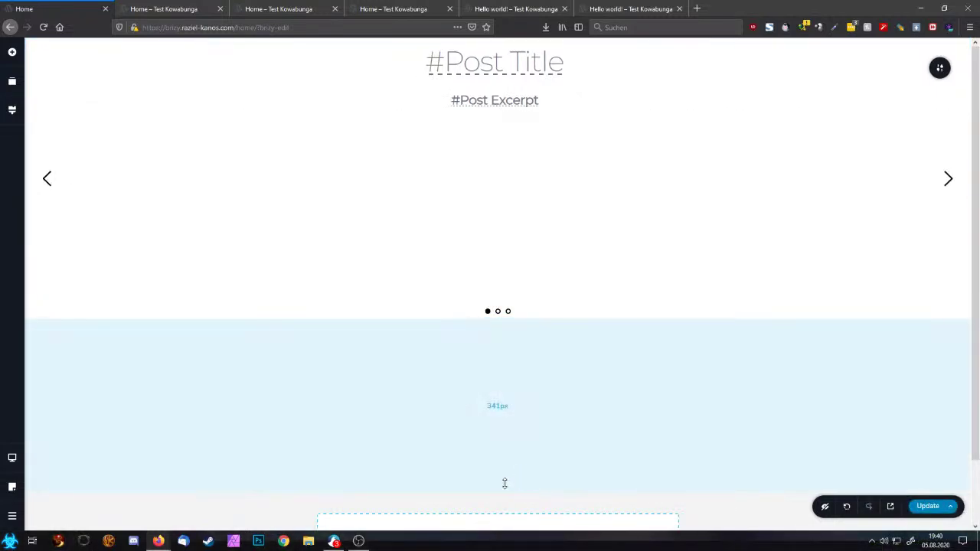
# Shrink the full-width block's bottom padding to a thin strip below the carousel
pyautogui.moveTo(503, 481); pyautogui.dragTo(540, 237)
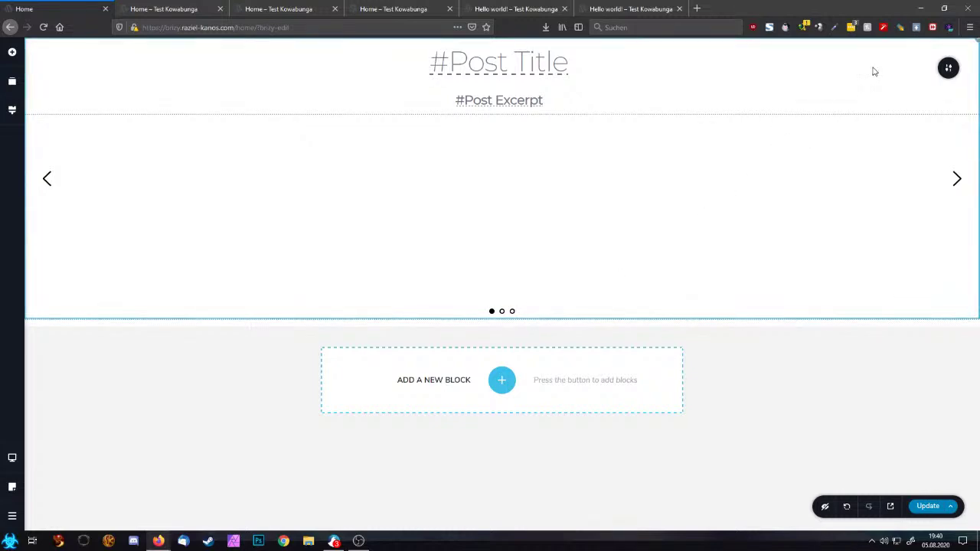
pyautogui.moveTo(947, 68)
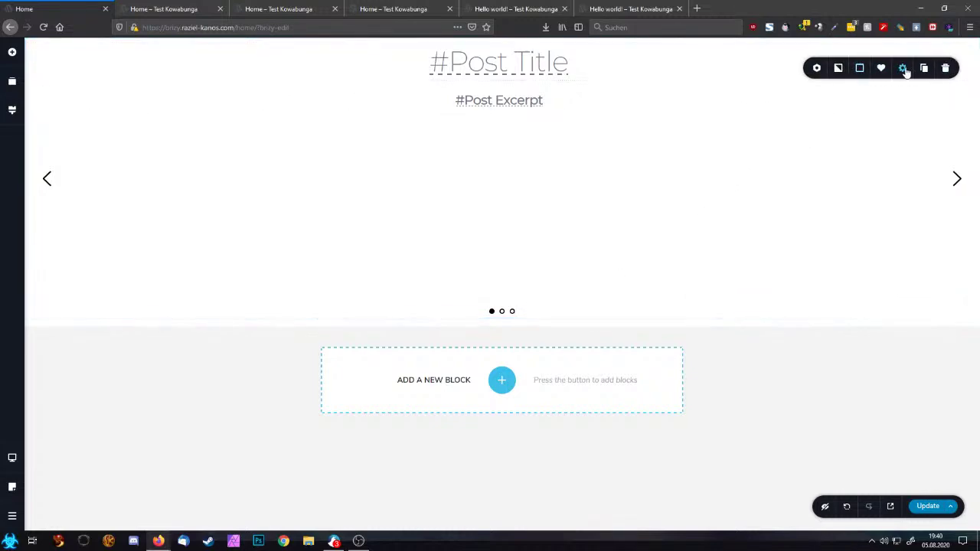
# Set the full-width block's bottom padding to 0 px
pyautogui.click(903, 68)
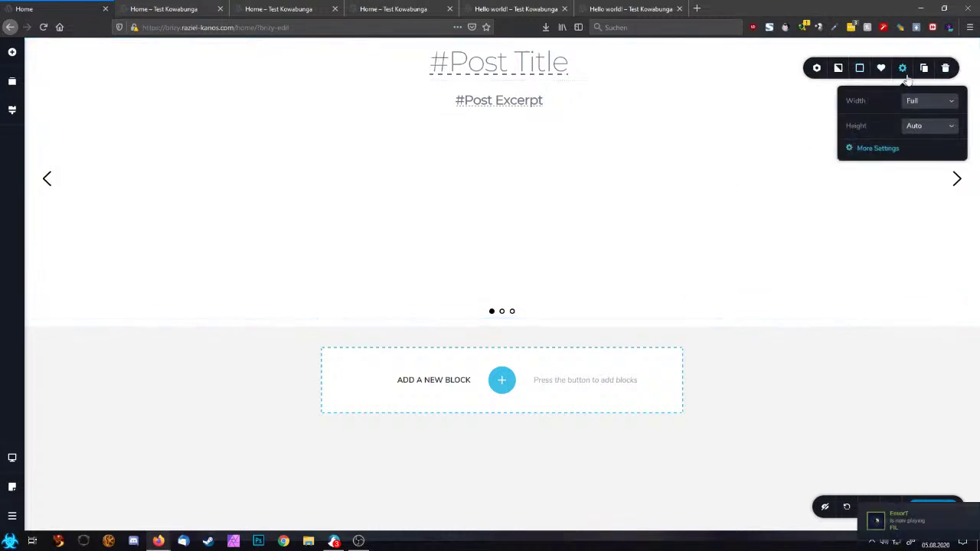
pyautogui.click(877, 150)
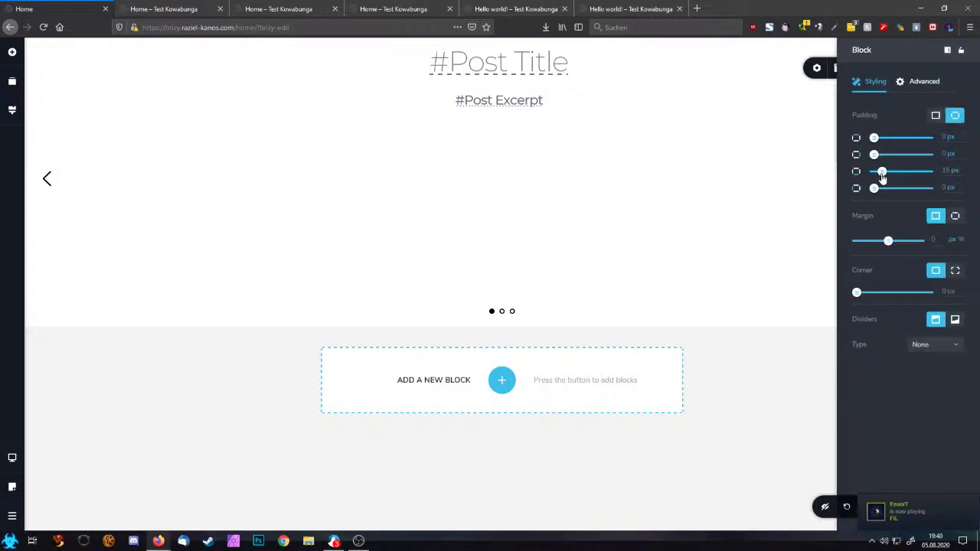
pyautogui.moveTo(882, 173); pyautogui.dragTo(863, 180)
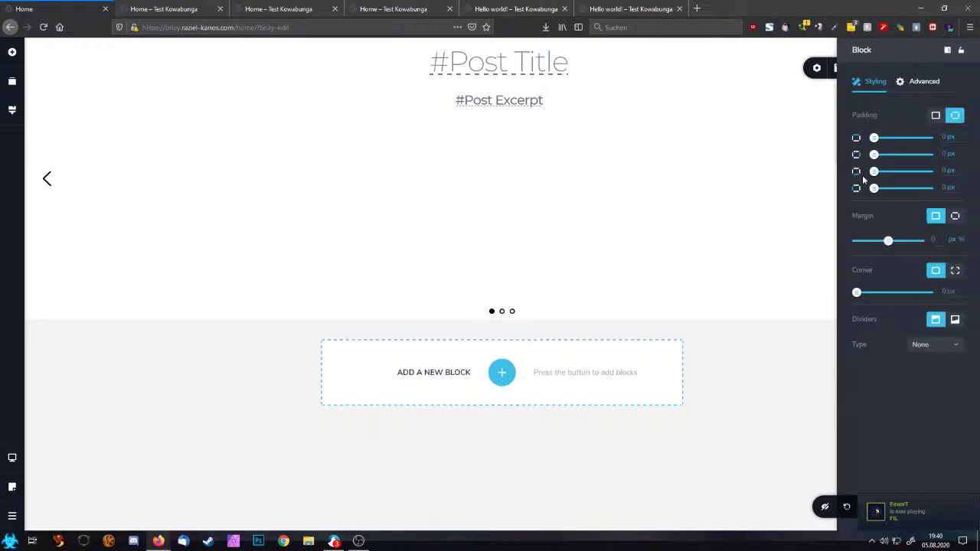
pyautogui.click(759, 222)
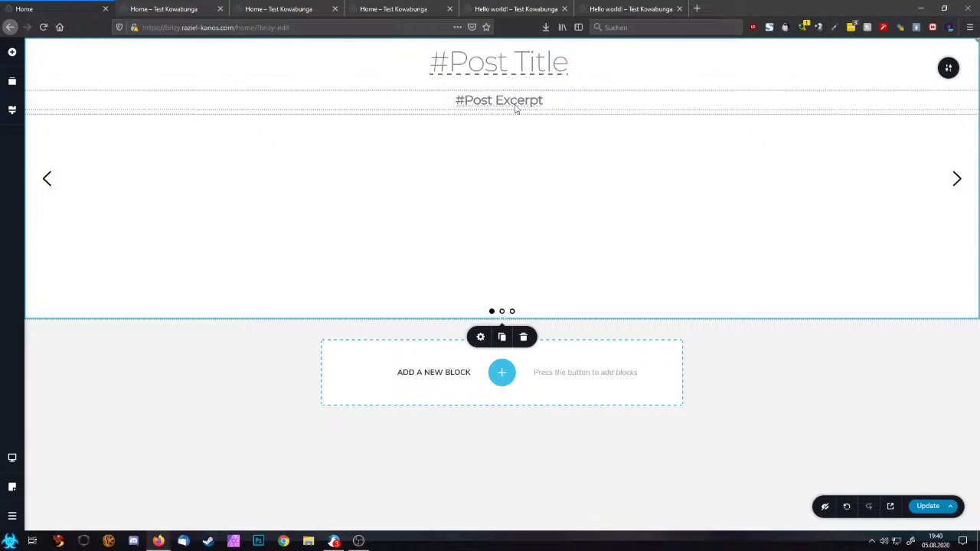
# Find the published Hello world! post among the open pages and open it for editing in WordPress
pyautogui.click(182, 9)
pyautogui.click(266, 5)
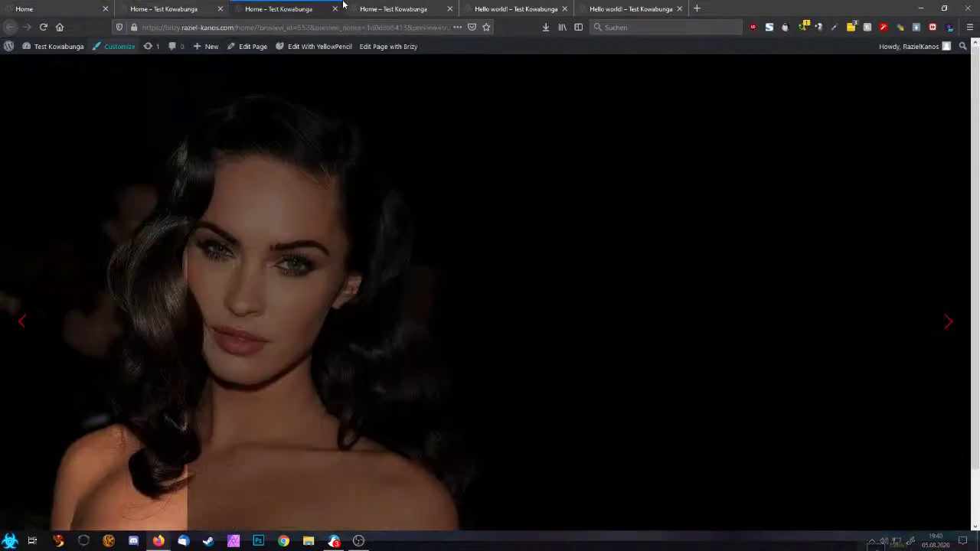
pyautogui.click(429, 9)
pyautogui.click(507, 8)
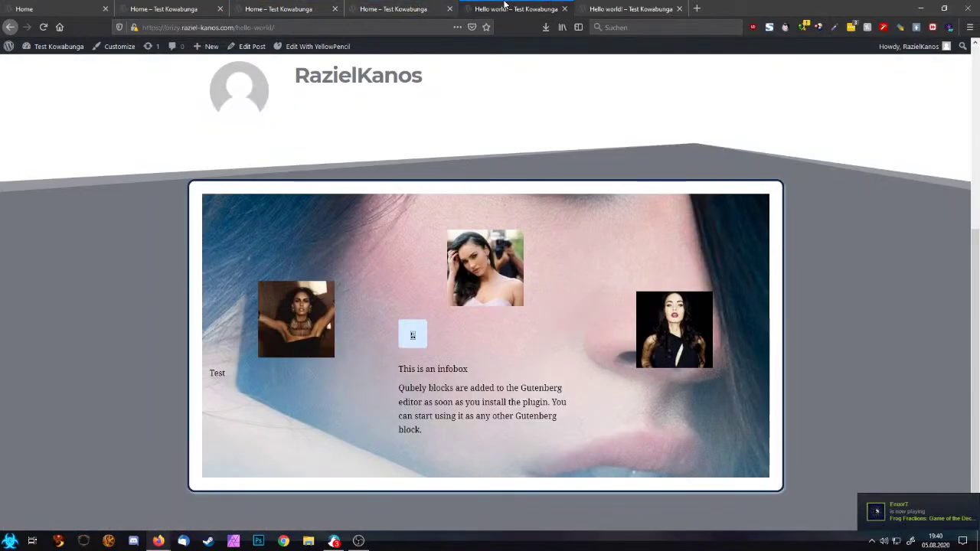
pyautogui.click(252, 48)
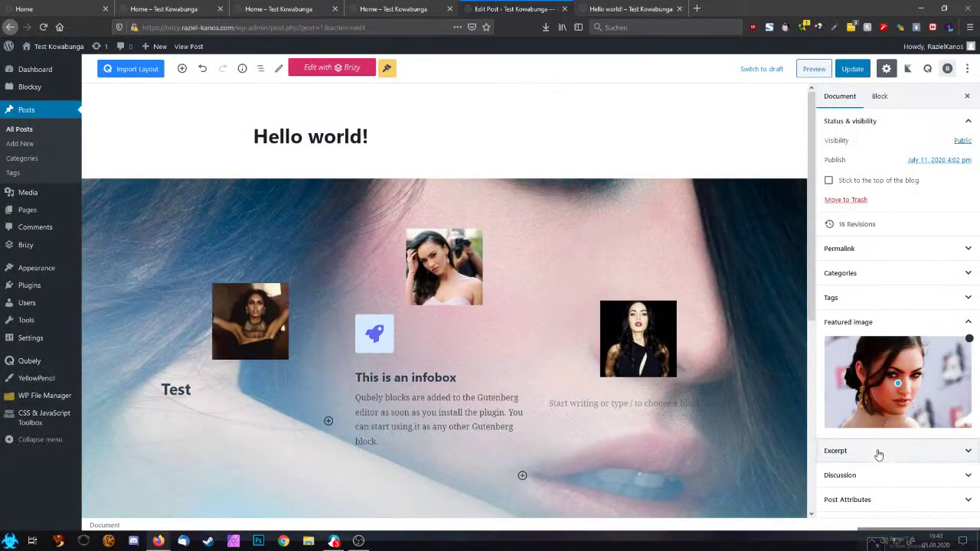
# Enter "ysdfgads gad gdsagd sg dsfds f dasf dsf dasf dsf dsf sdf" as the Hello world! post's excerpt
pyautogui.click(878, 450)
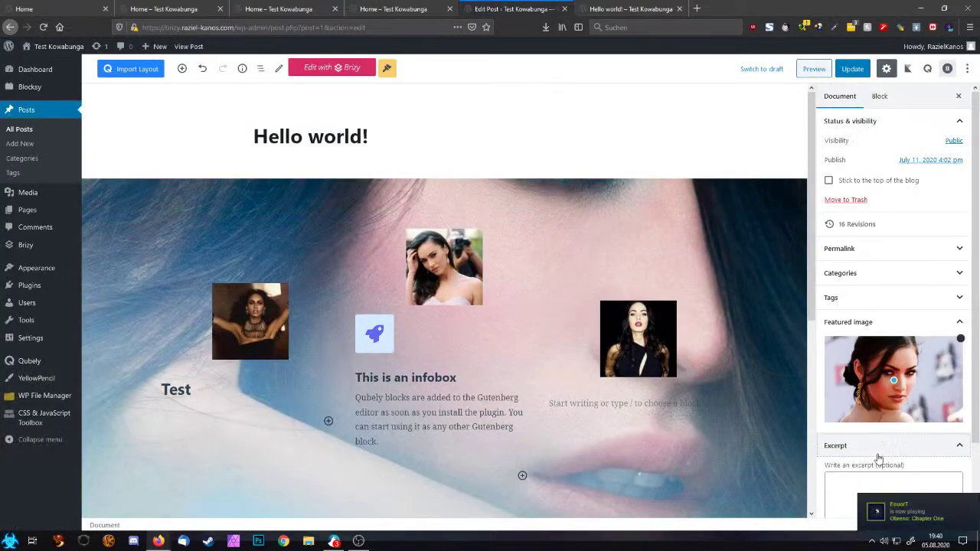
pyautogui.scroll(-2, 878, 457)
pyautogui.click(874, 418)
pyautogui.write('ysdfgads ga')
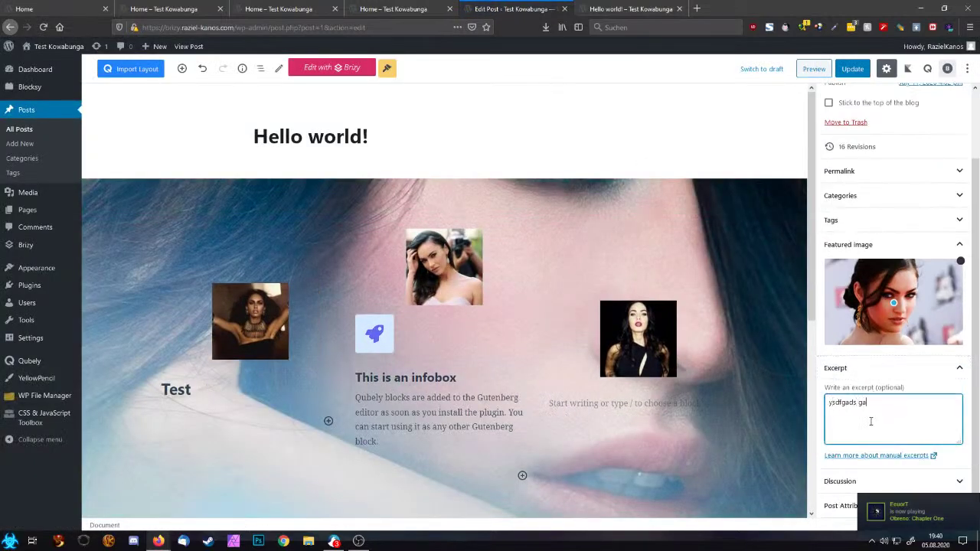
pyautogui.write('d gdsagd sg dsfds f dasf dsf dasf dsf dsf sdf')
pyautogui.click(960, 261)
pyautogui.click(894, 317)
pyautogui.click(134, 202)
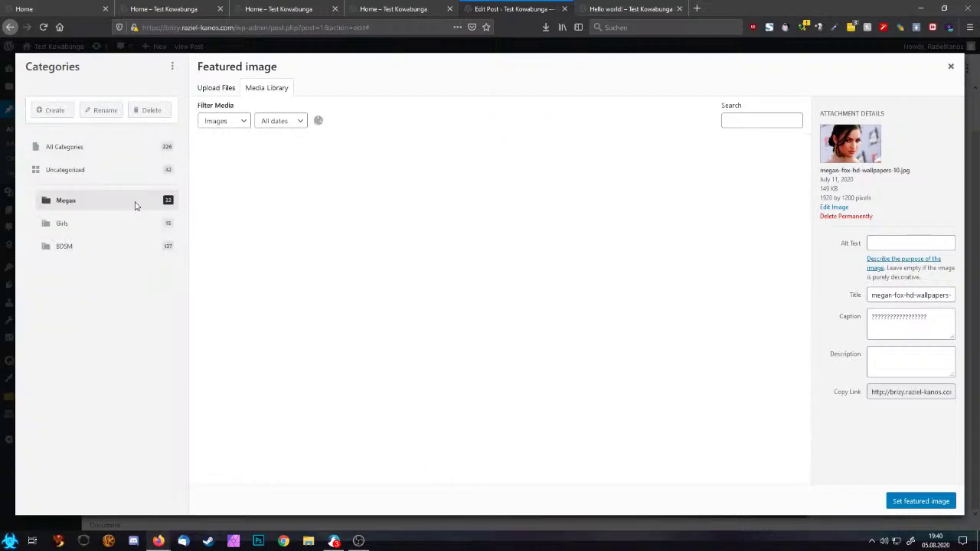
pyautogui.click(396, 235)
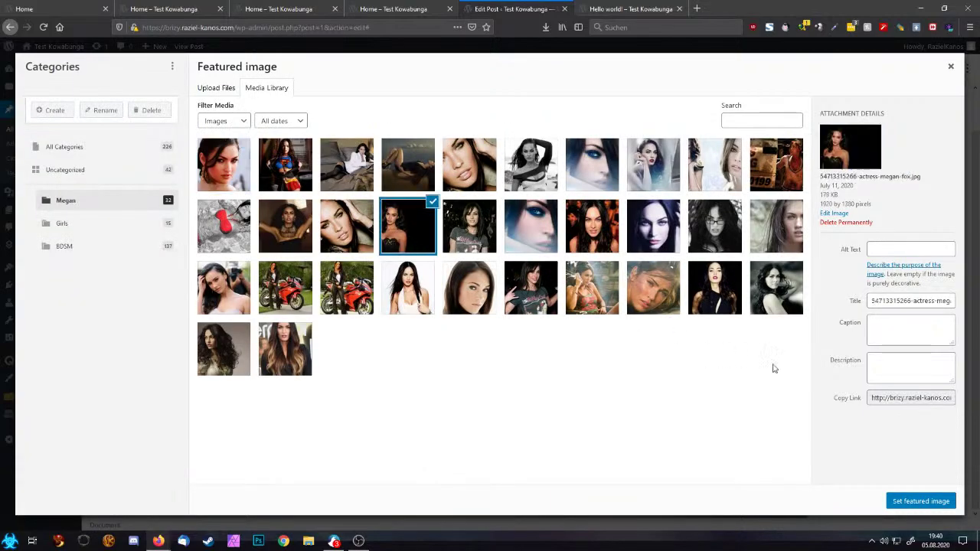
pyautogui.click(919, 501)
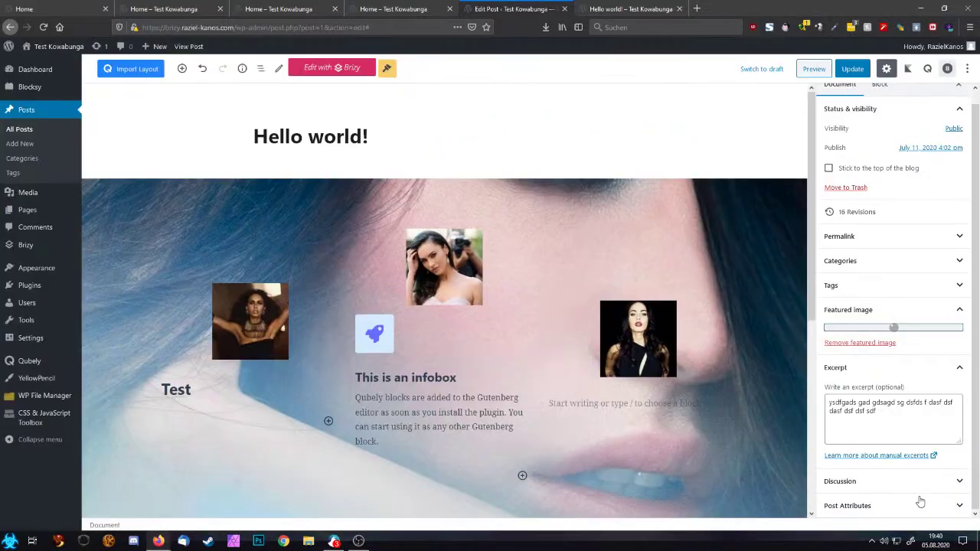
pyautogui.click(852, 68)
# Return to the Home page in the Brizy editor and colour the carousel's Post Excerpt text white
pyautogui.click(170, 7)
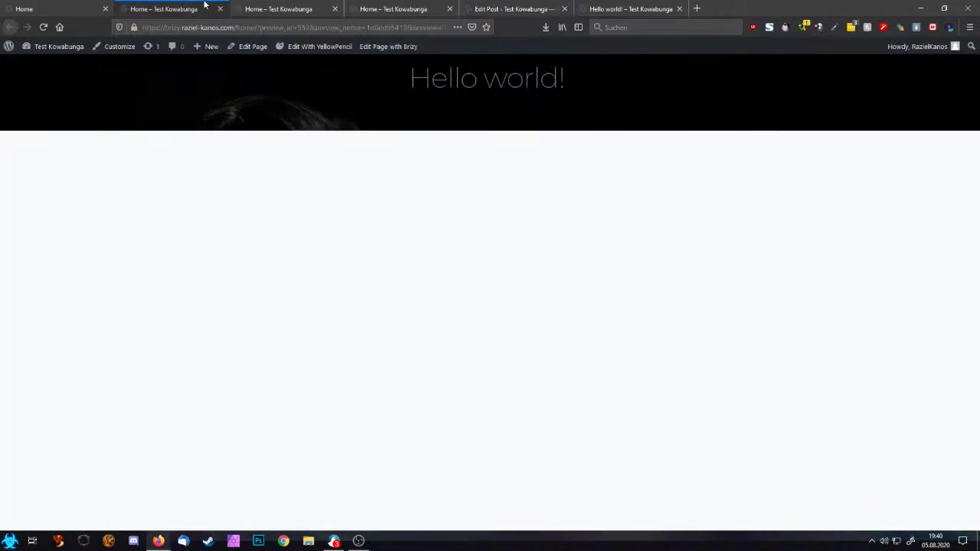
pyautogui.click(85, 8)
pyautogui.click(473, 102)
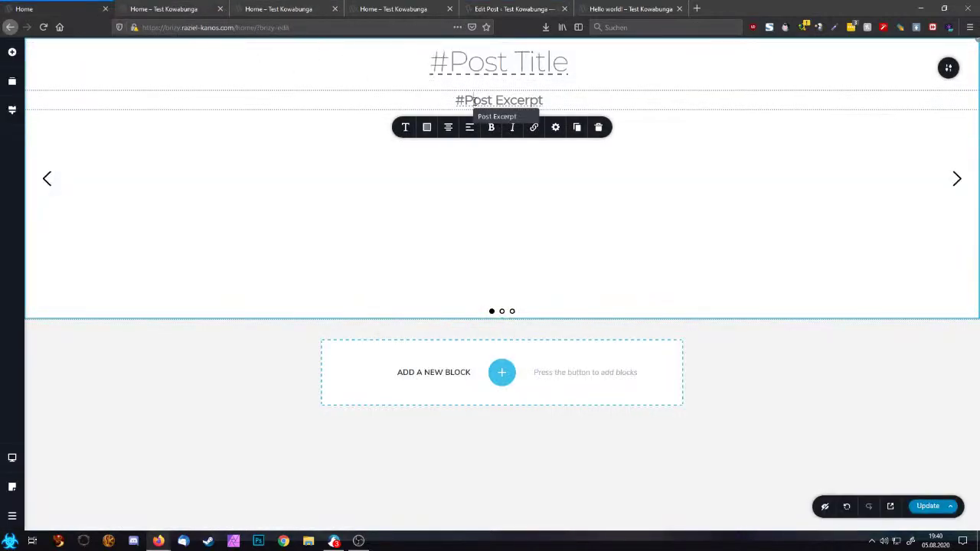
pyautogui.doubleClick(474, 100)
pyautogui.click(426, 127)
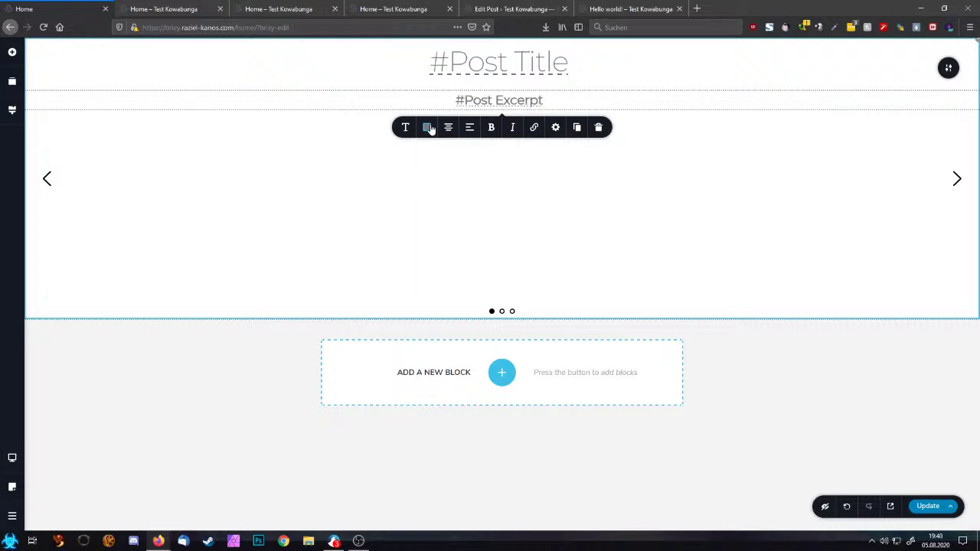
pyautogui.click(453, 258)
# Set the Post Title text colour in the carousel to white (#FFFFFF)
pyautogui.click(506, 66)
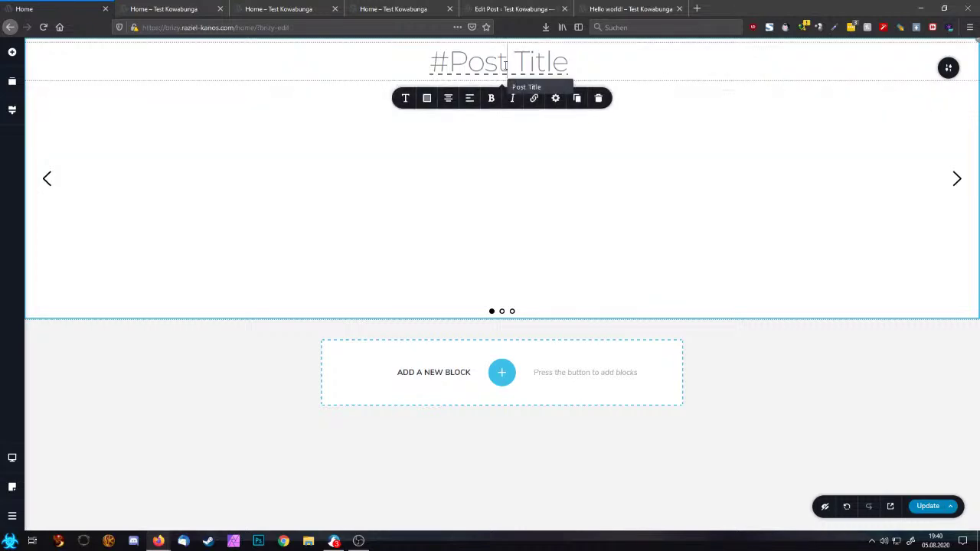
pyautogui.doubleClick(506, 66)
pyautogui.click(427, 99)
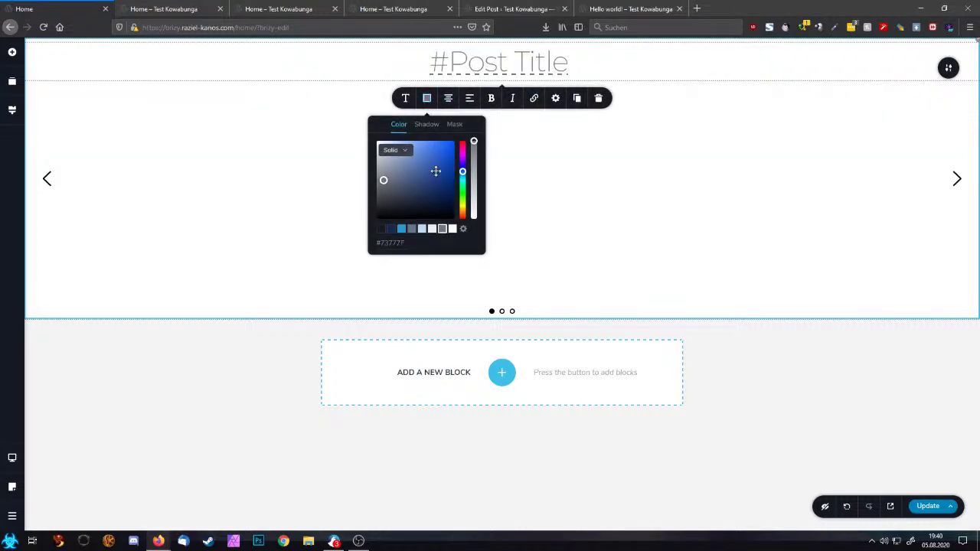
pyautogui.click(453, 229)
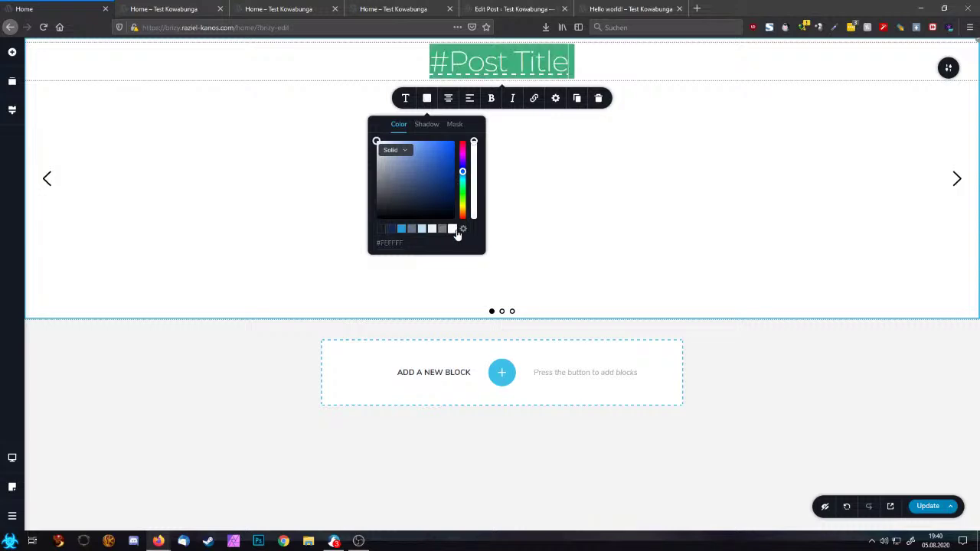
pyautogui.click(807, 272)
# Update the Home page and reload its preview to check the carousel's title, excerpt and featured image
pyautogui.click(926, 507)
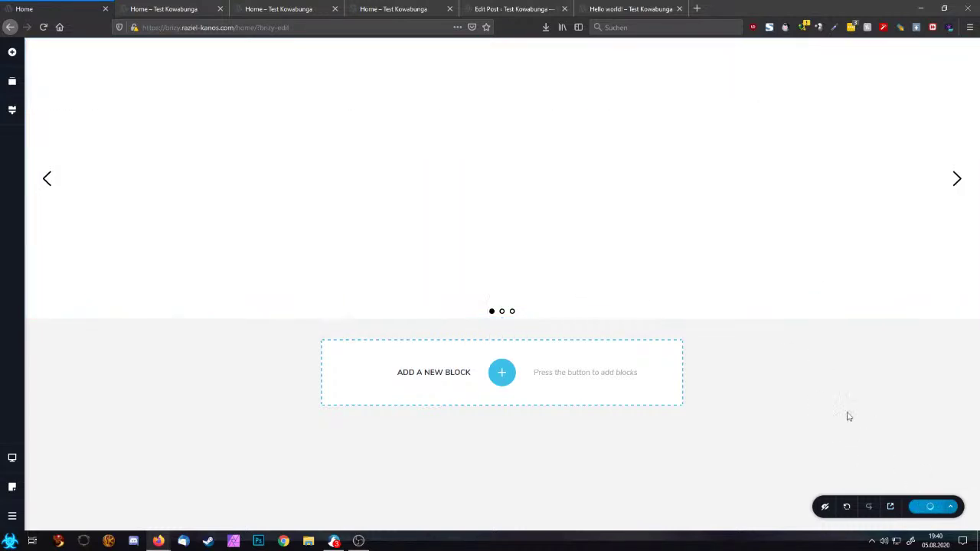
pyautogui.click(182, 8)
pyautogui.press('F5')
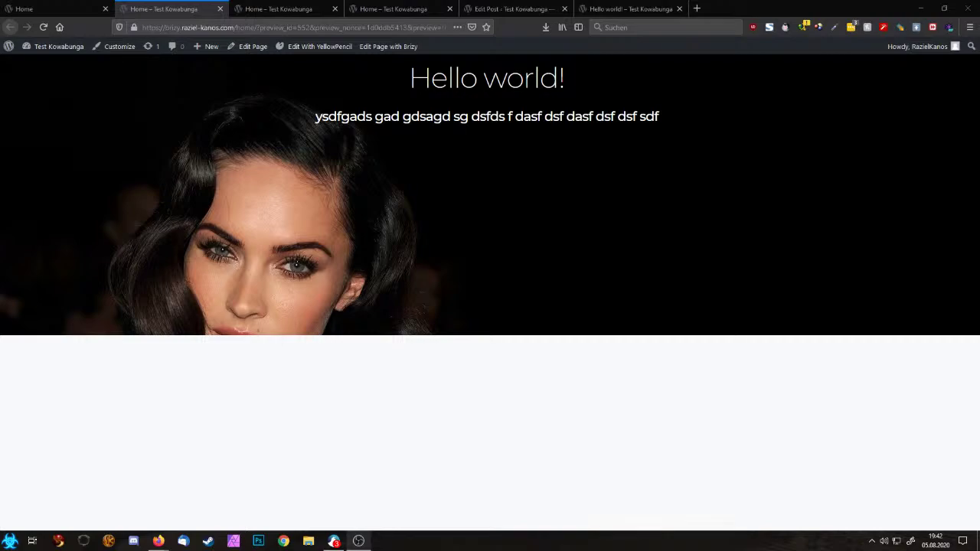
pyautogui.hotkey('alt', 'Tab')
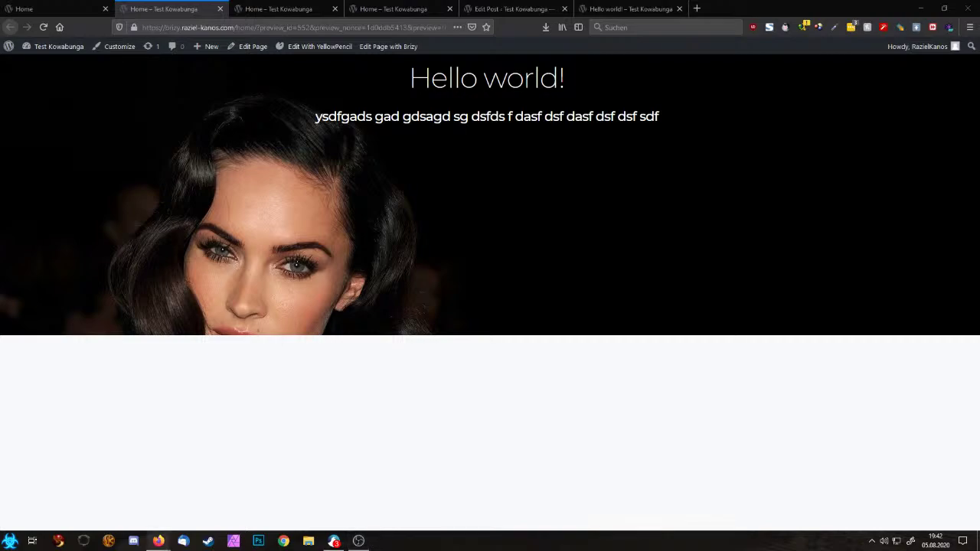